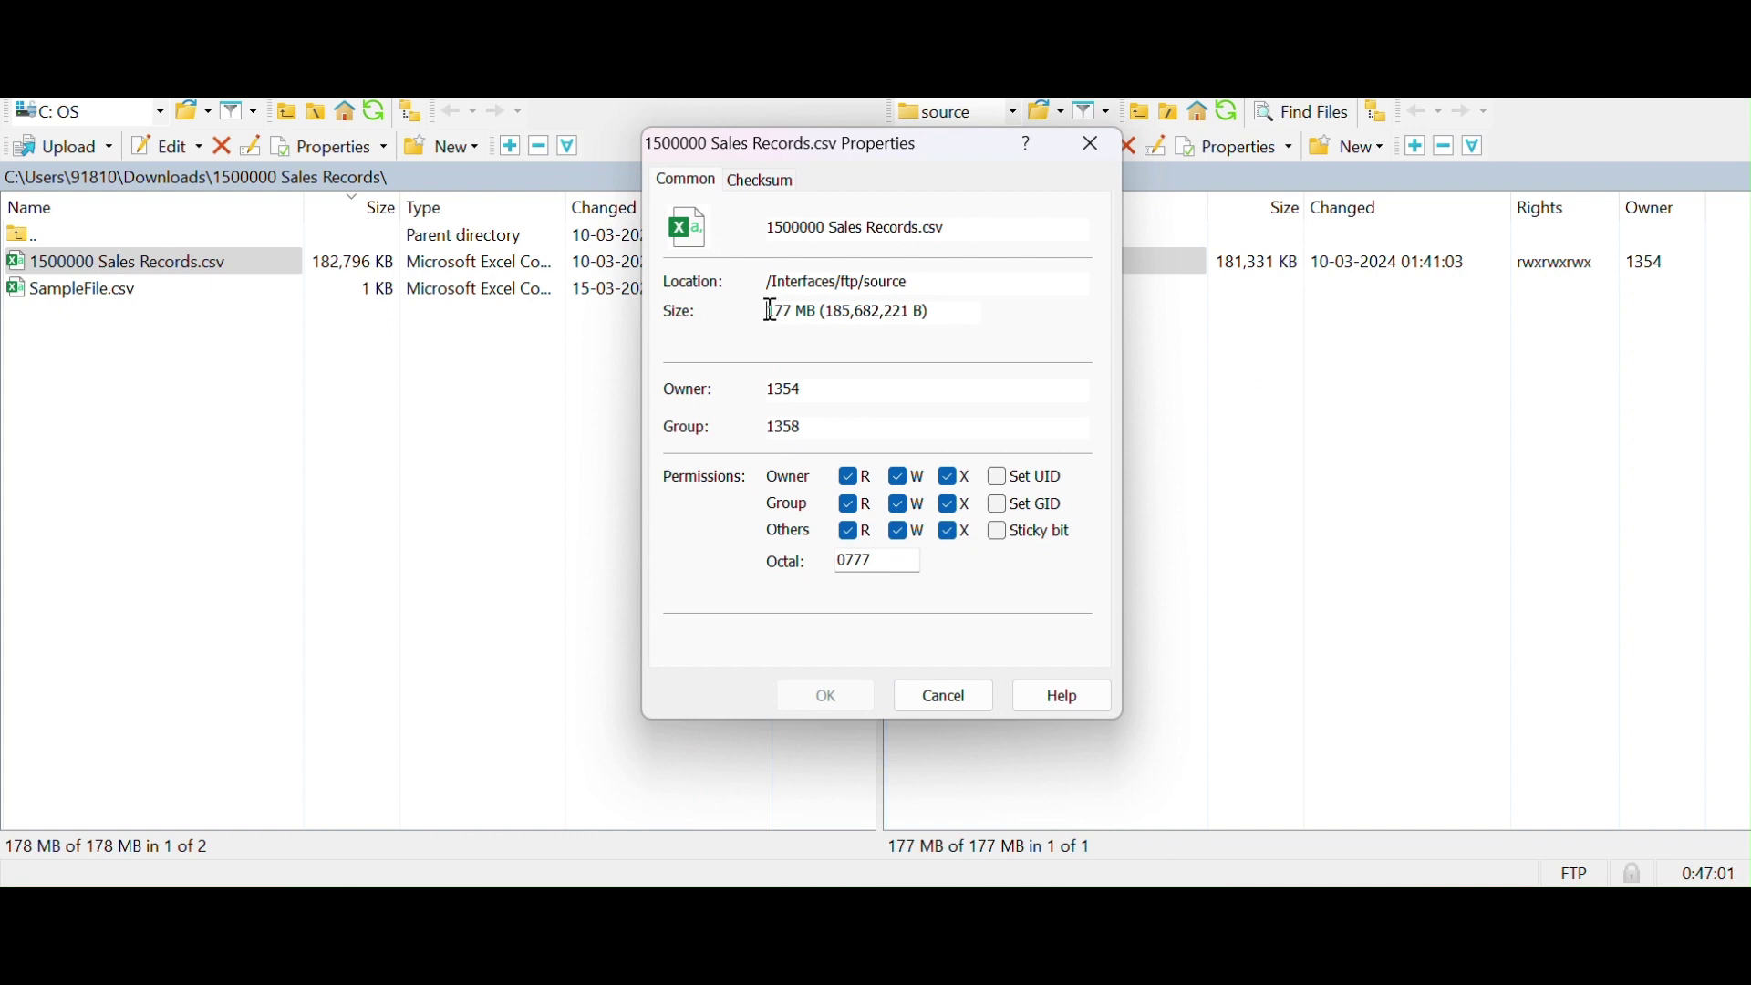
Check the size of the remote file 1500000 Sales Records.csv in its properties and view its records in Excel
left_click_drag(766, 311, 826, 311)
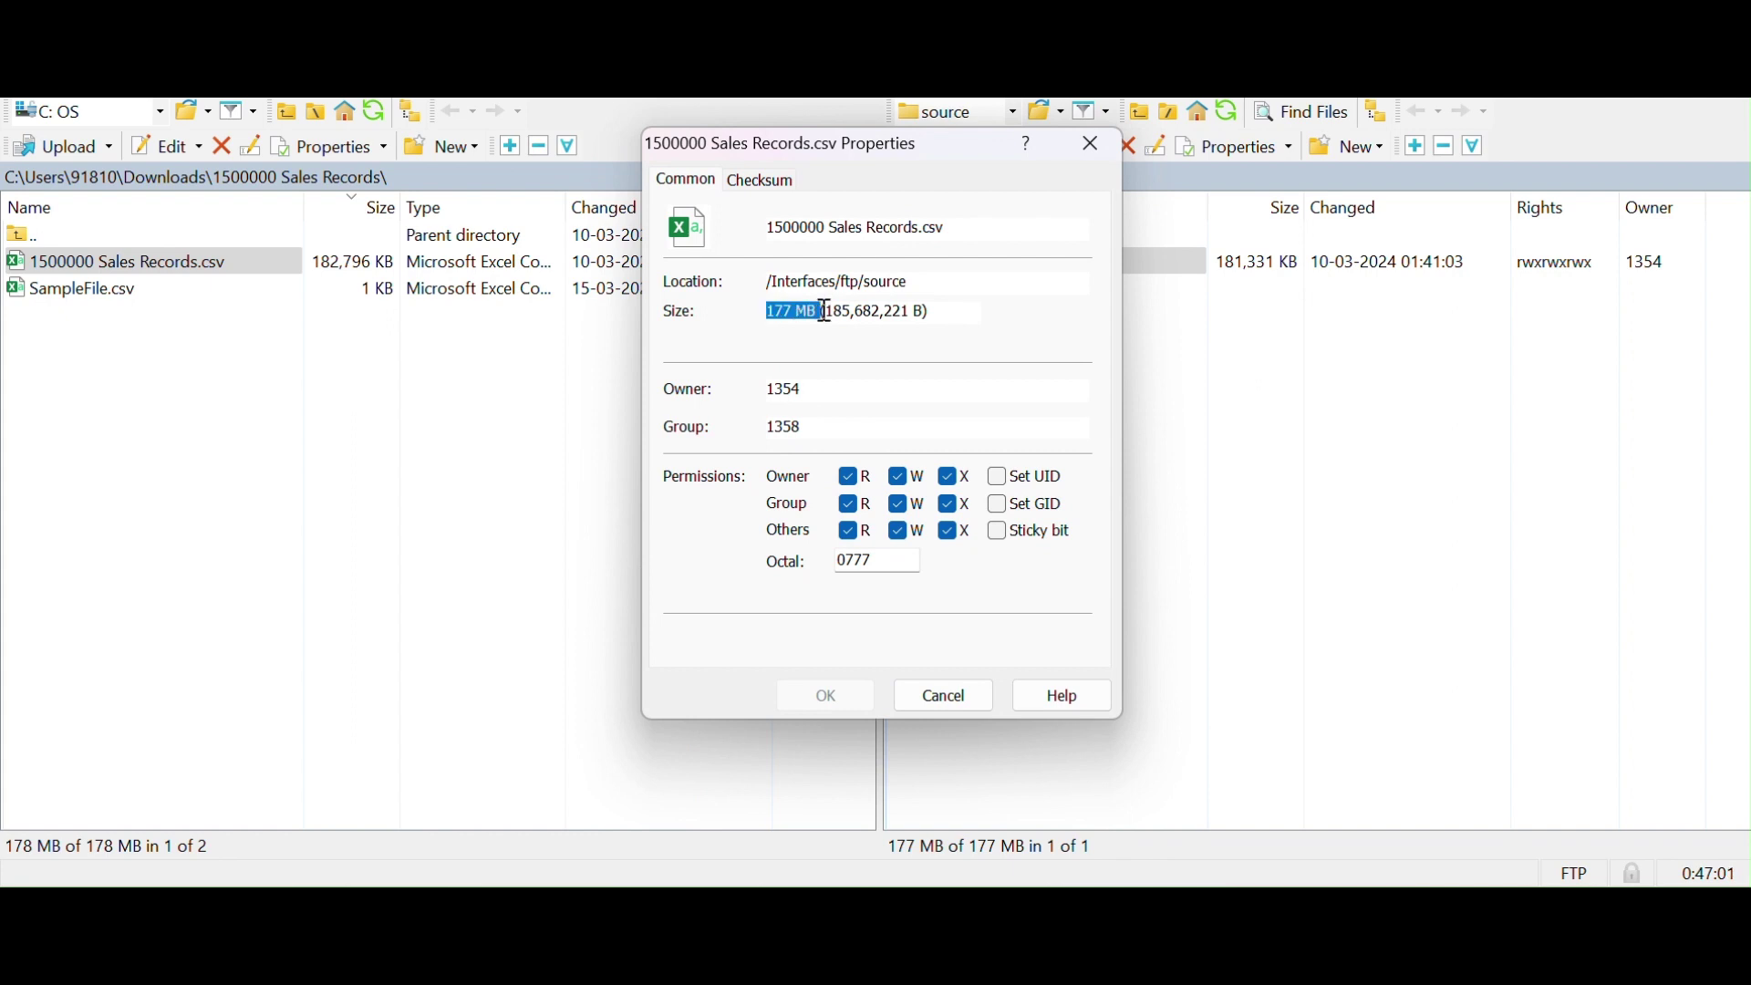
left_click(1088, 148)
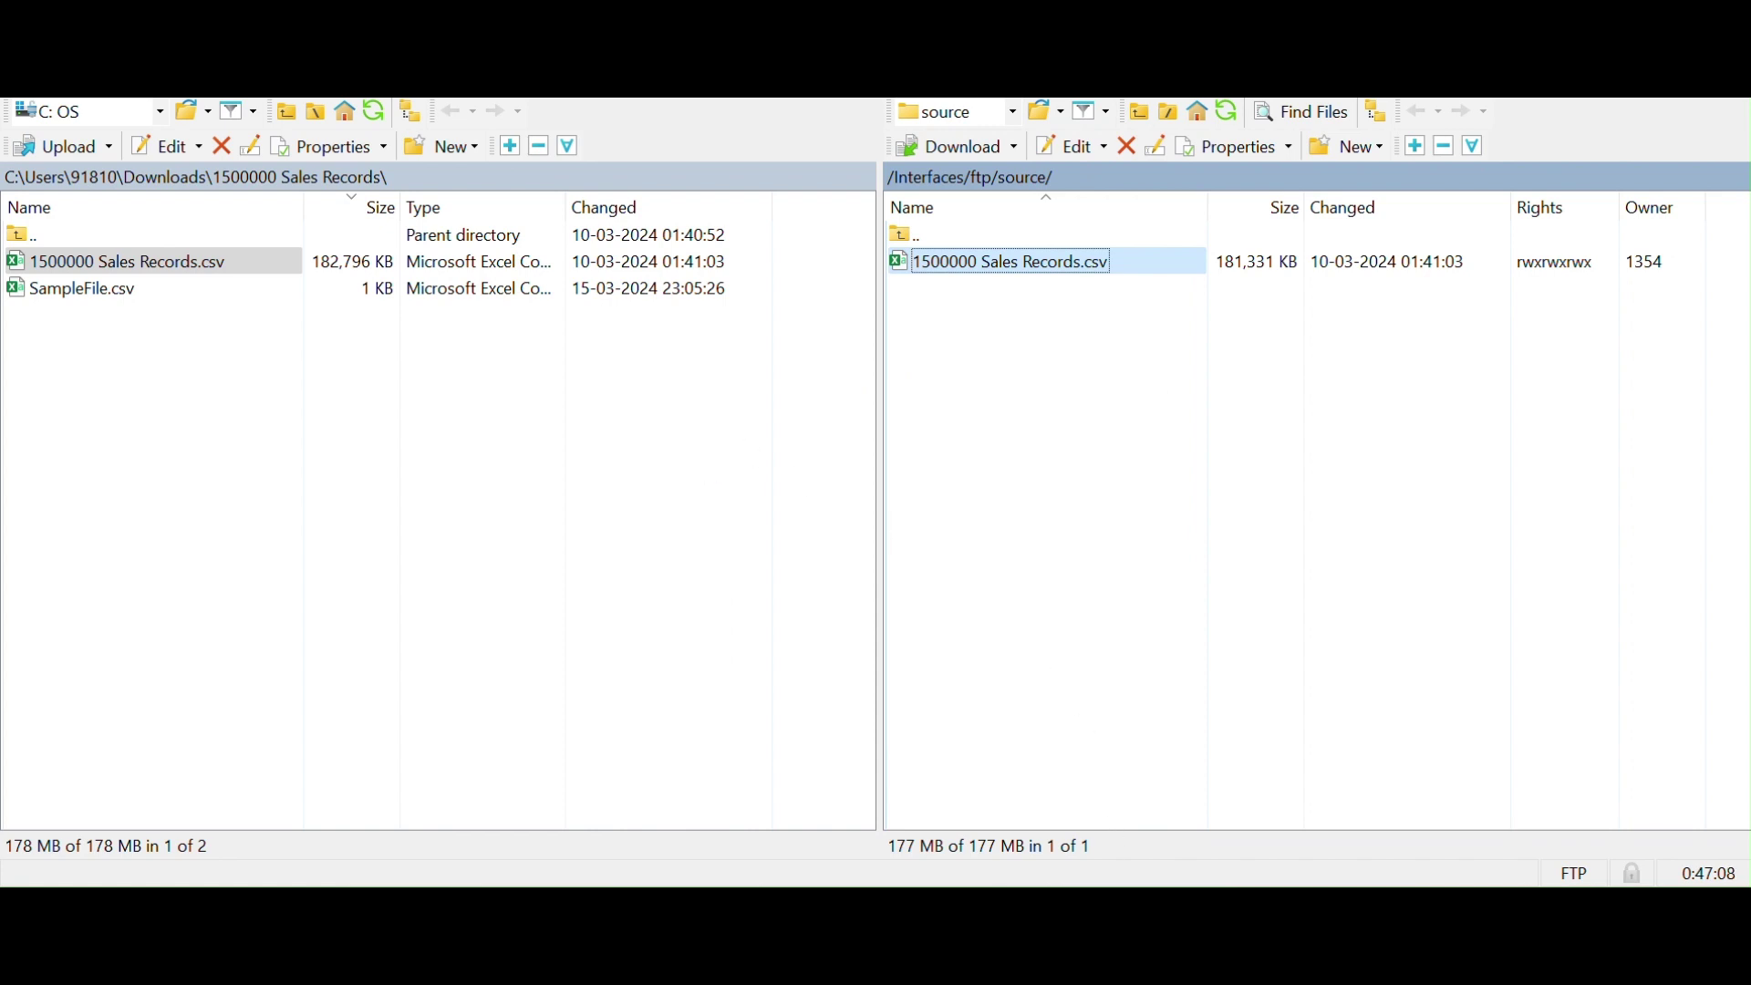
mouse_move(1216, 827)
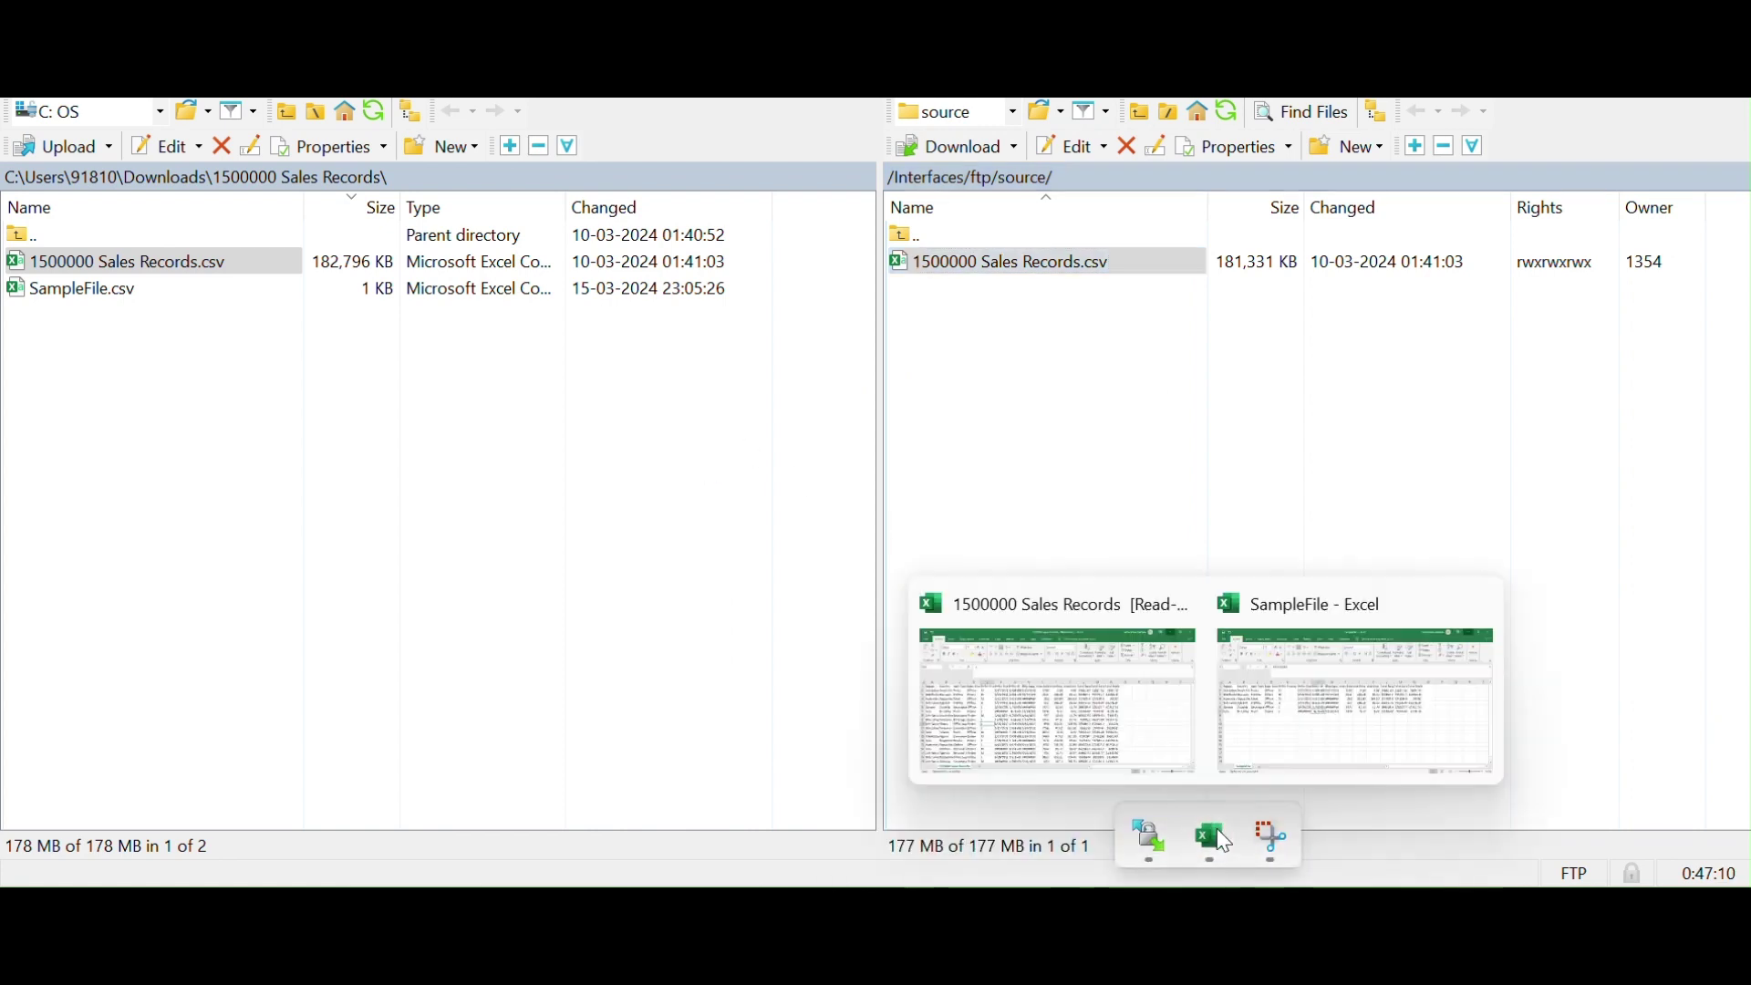
left_click(1078, 719)
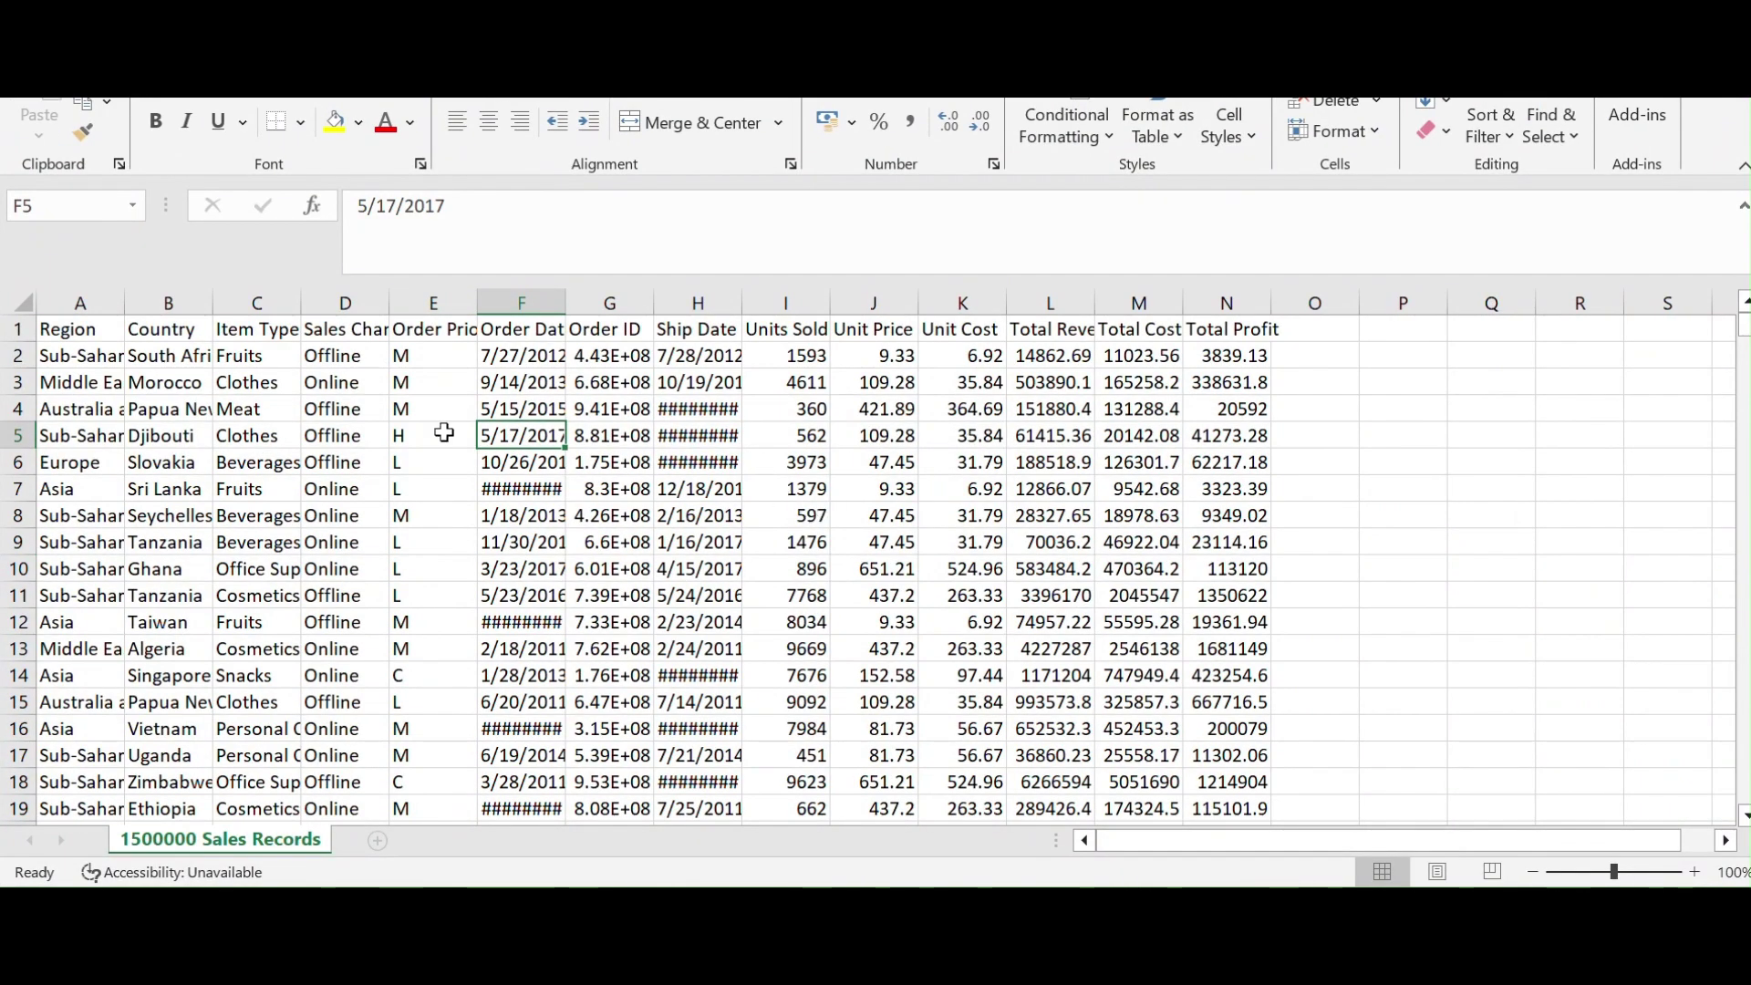
key("alt+Tab")
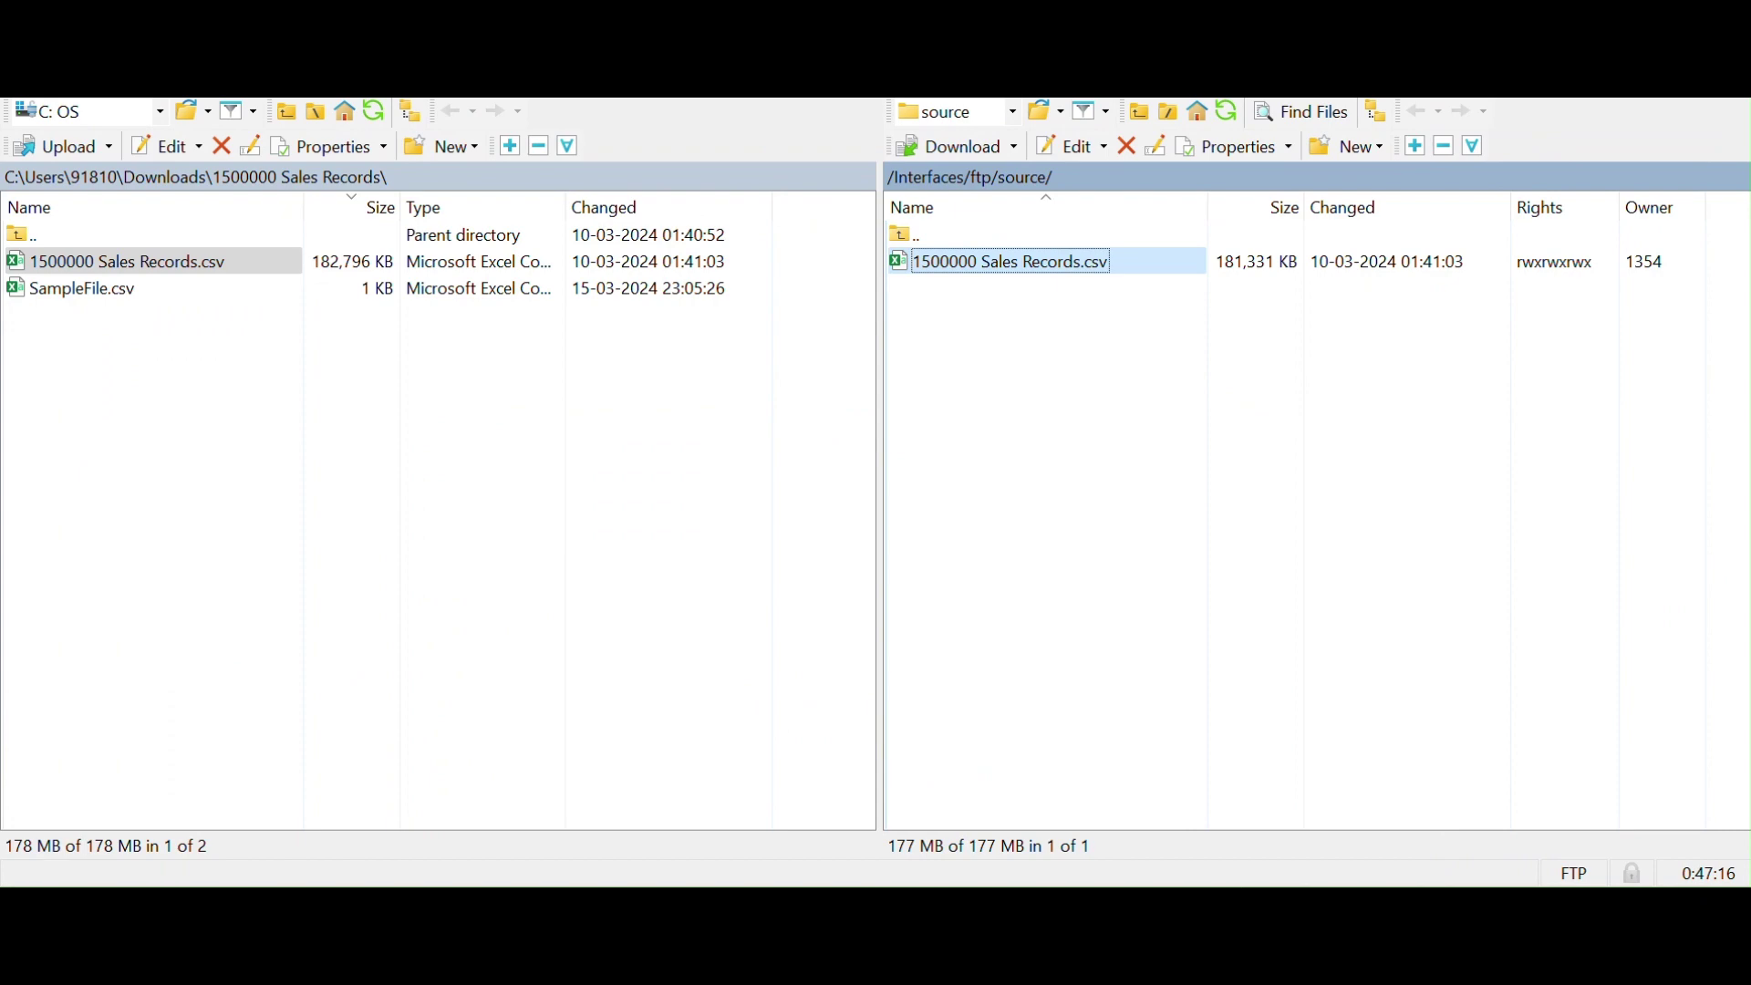
Switch to Oracle Integration in the browser and start a new integration in the Scheduled Orchestration style
mouse_move(506, 886)
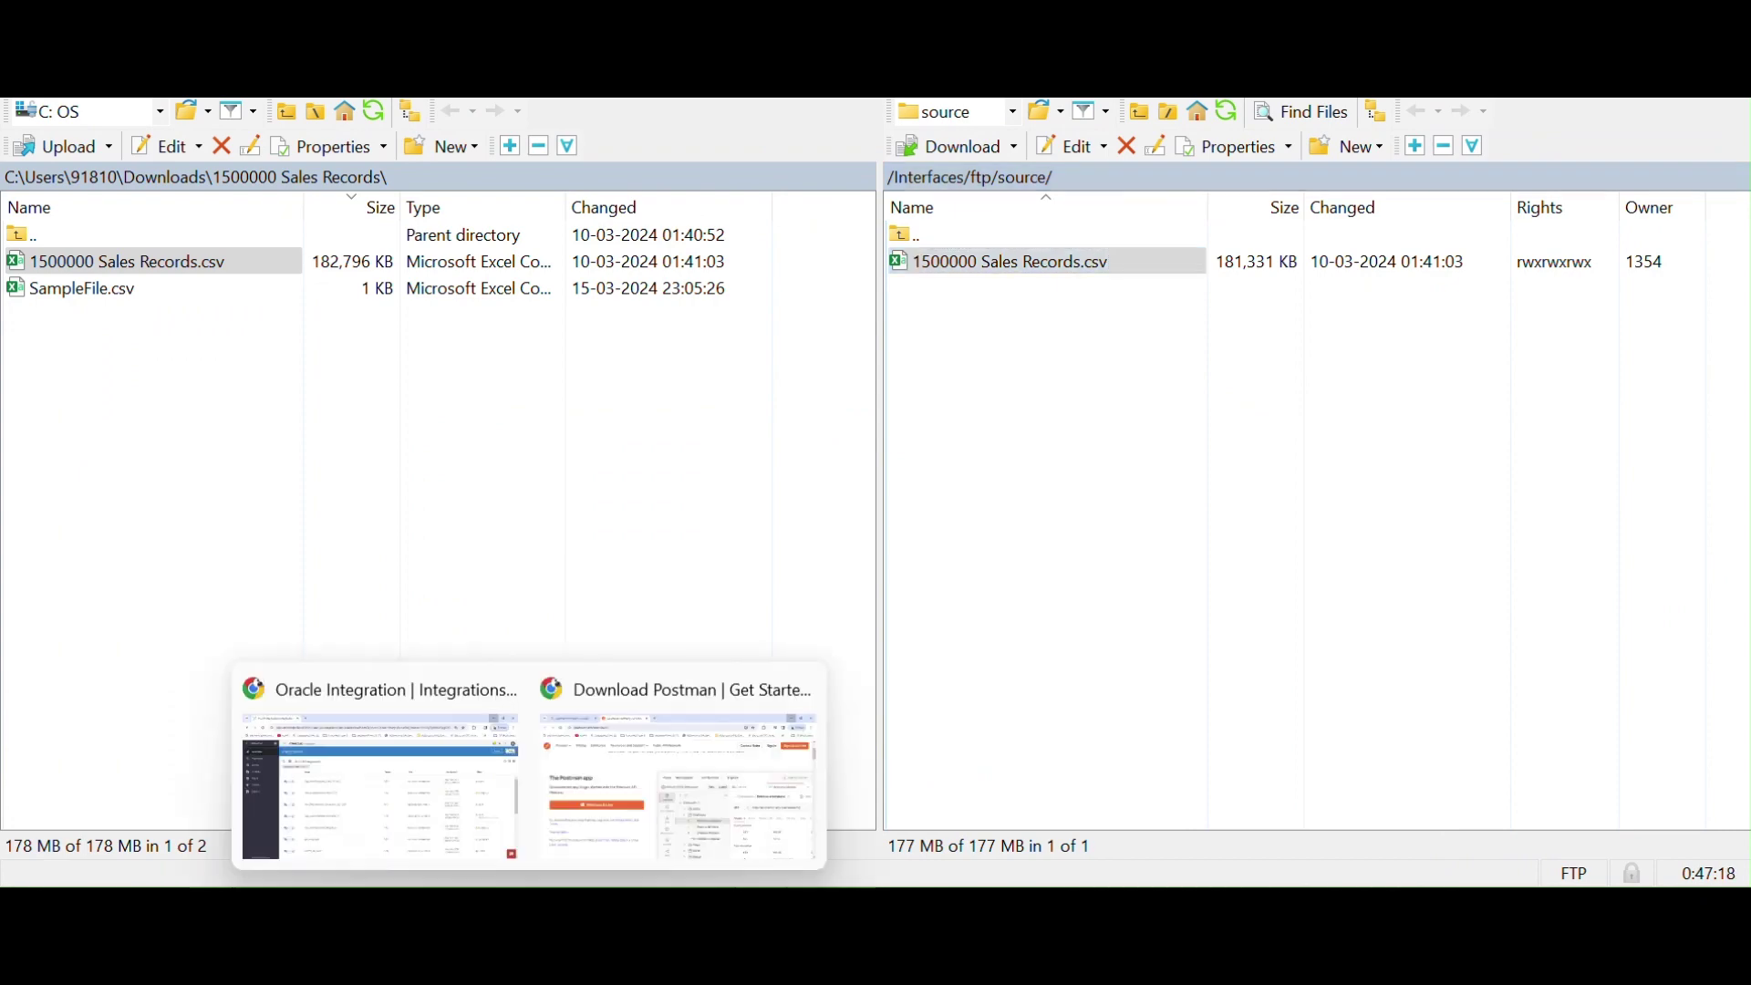
left_click(367, 821)
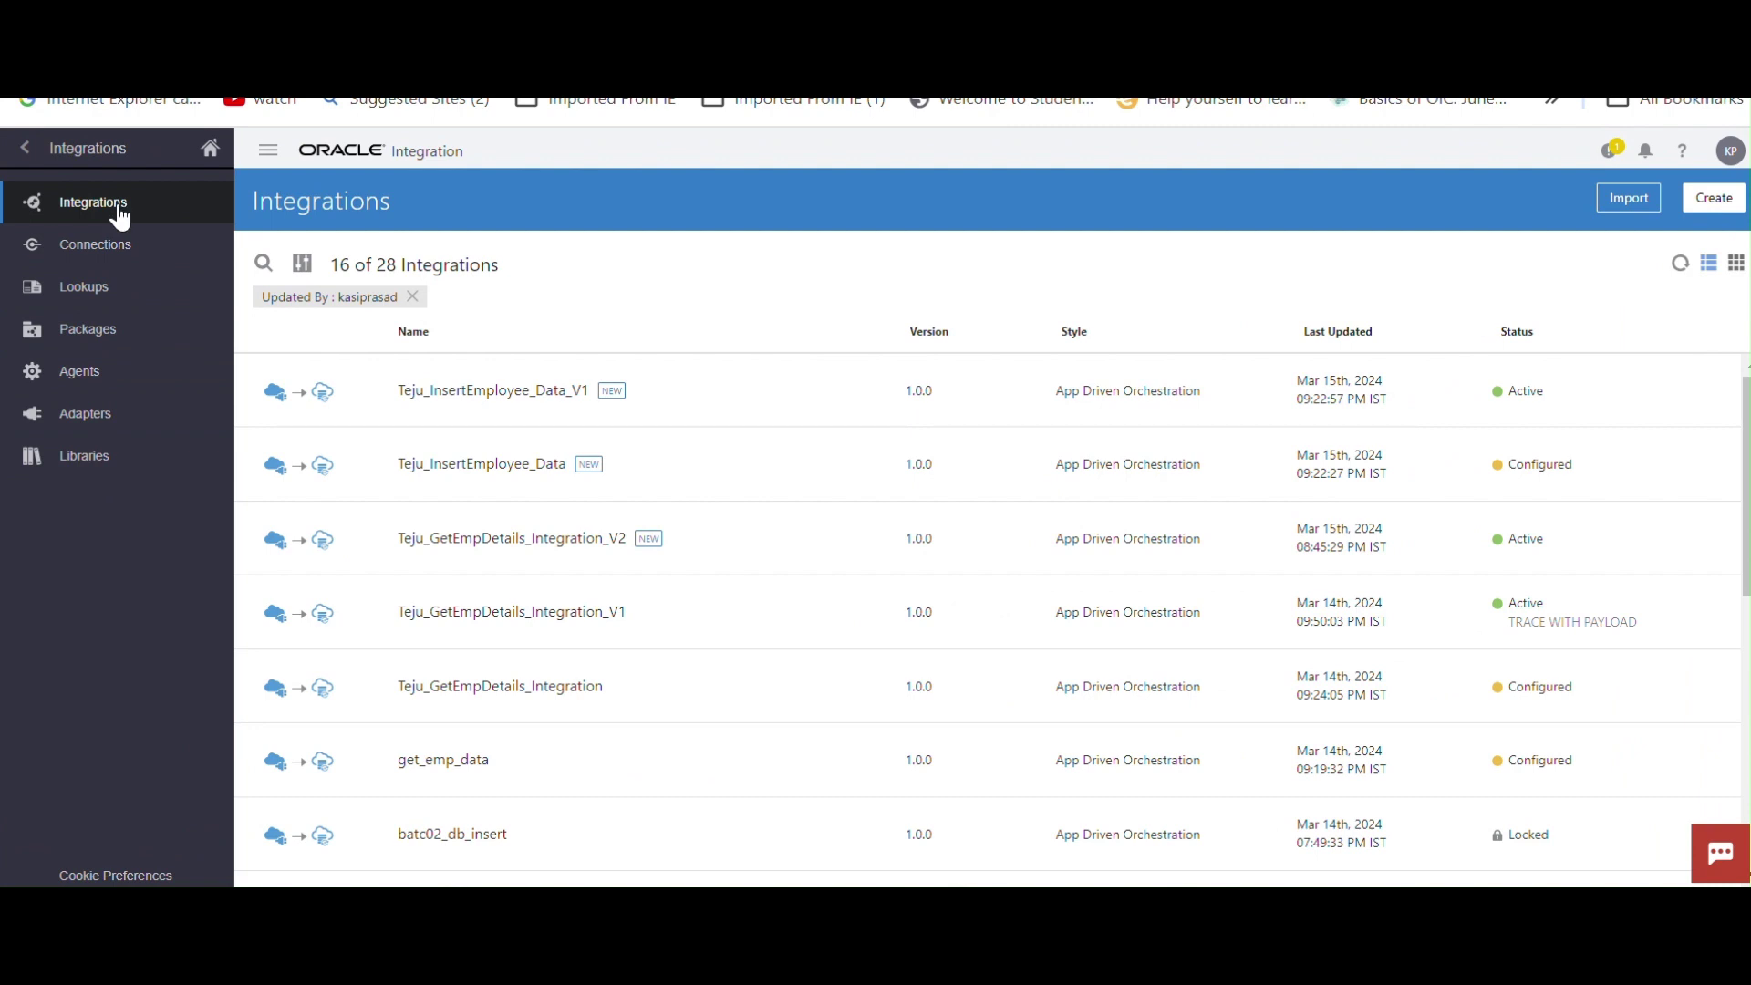
left_click(1714, 199)
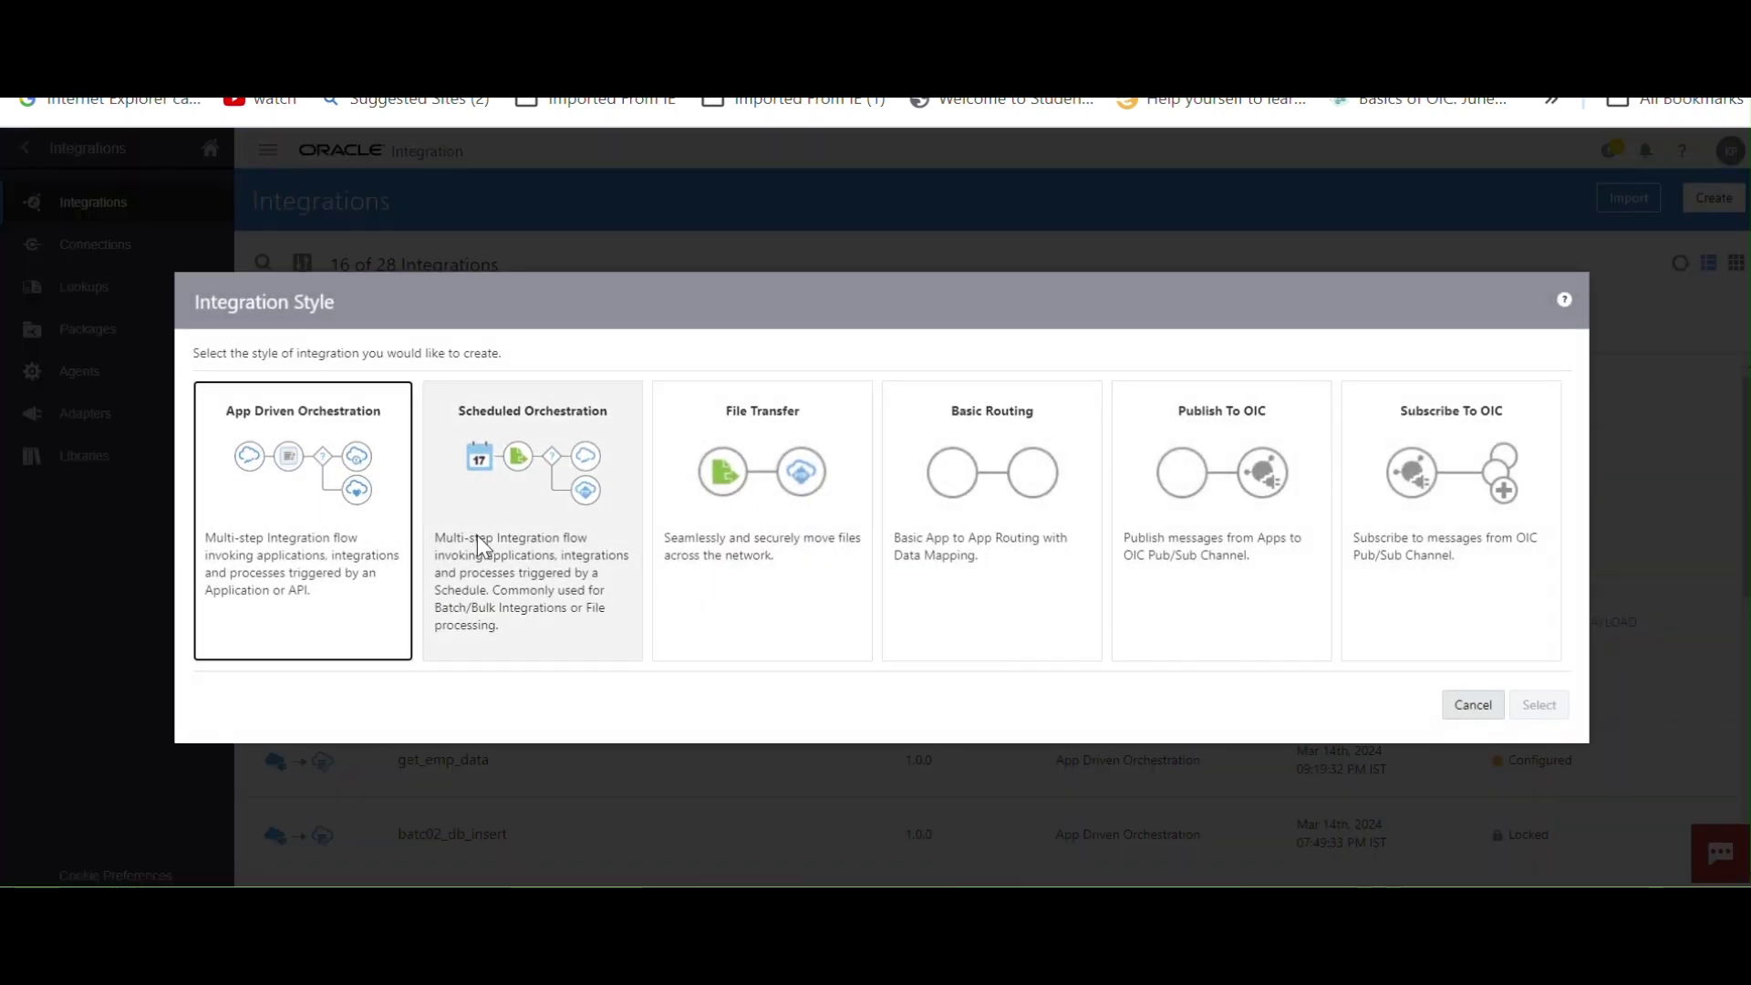
left_click(493, 507)
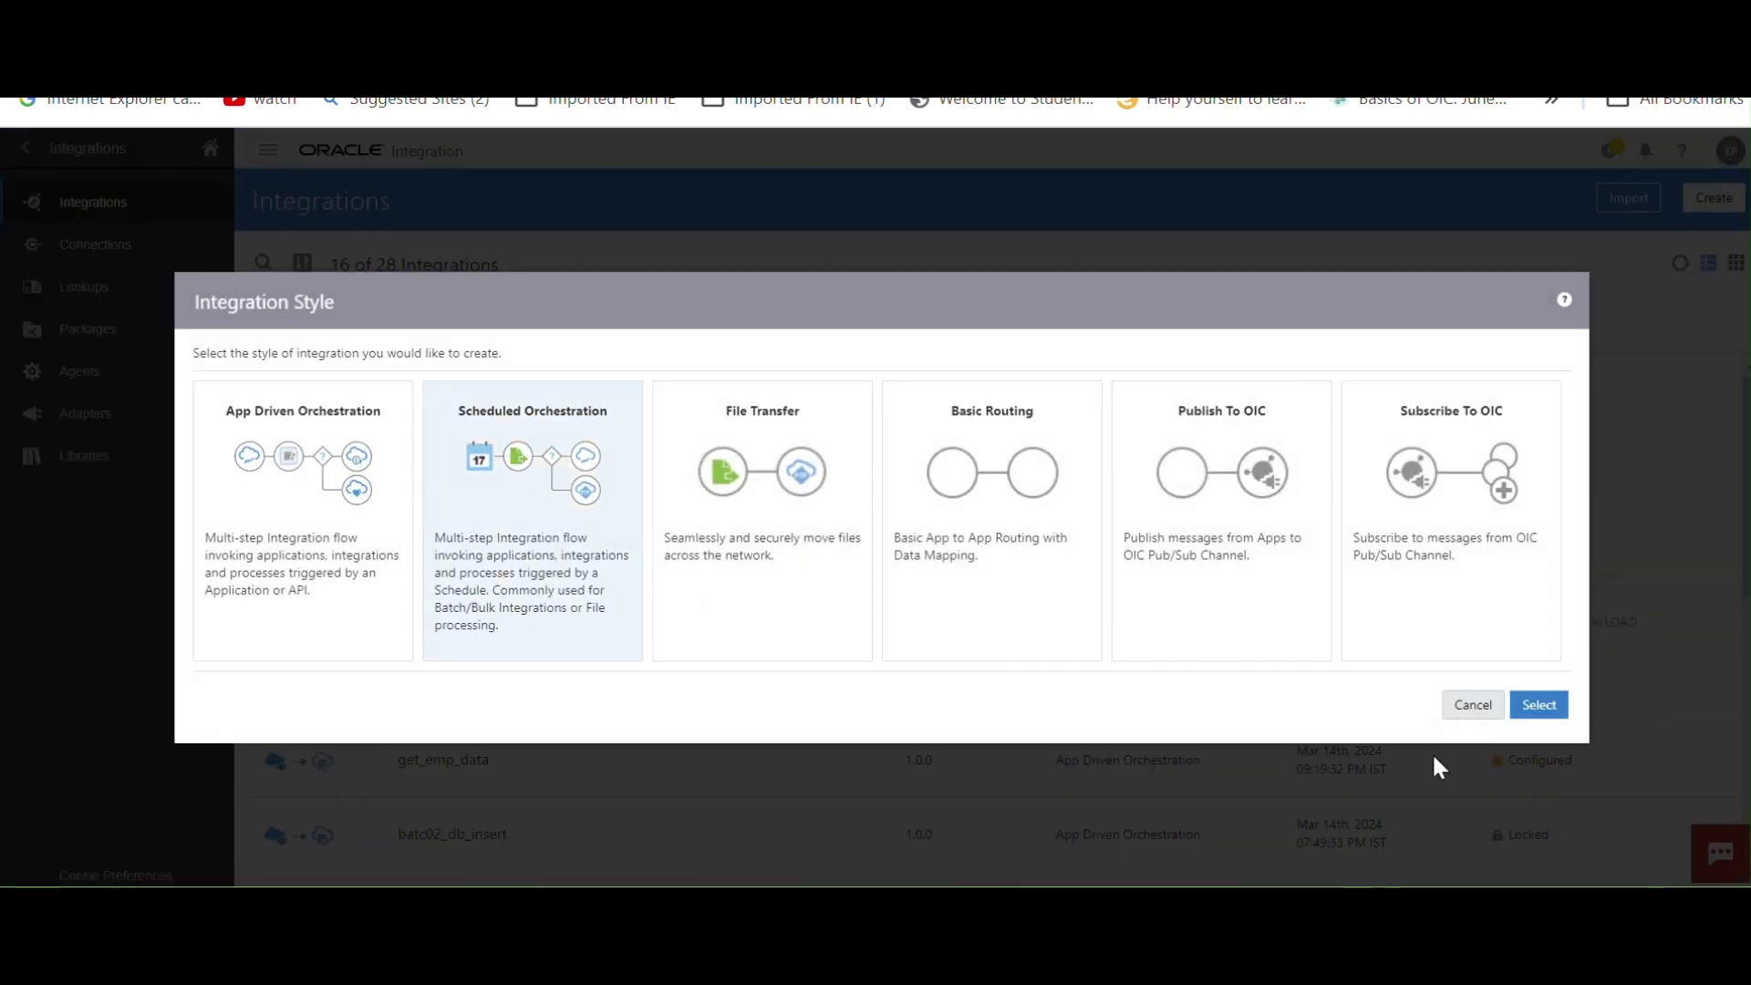
left_click(1536, 707)
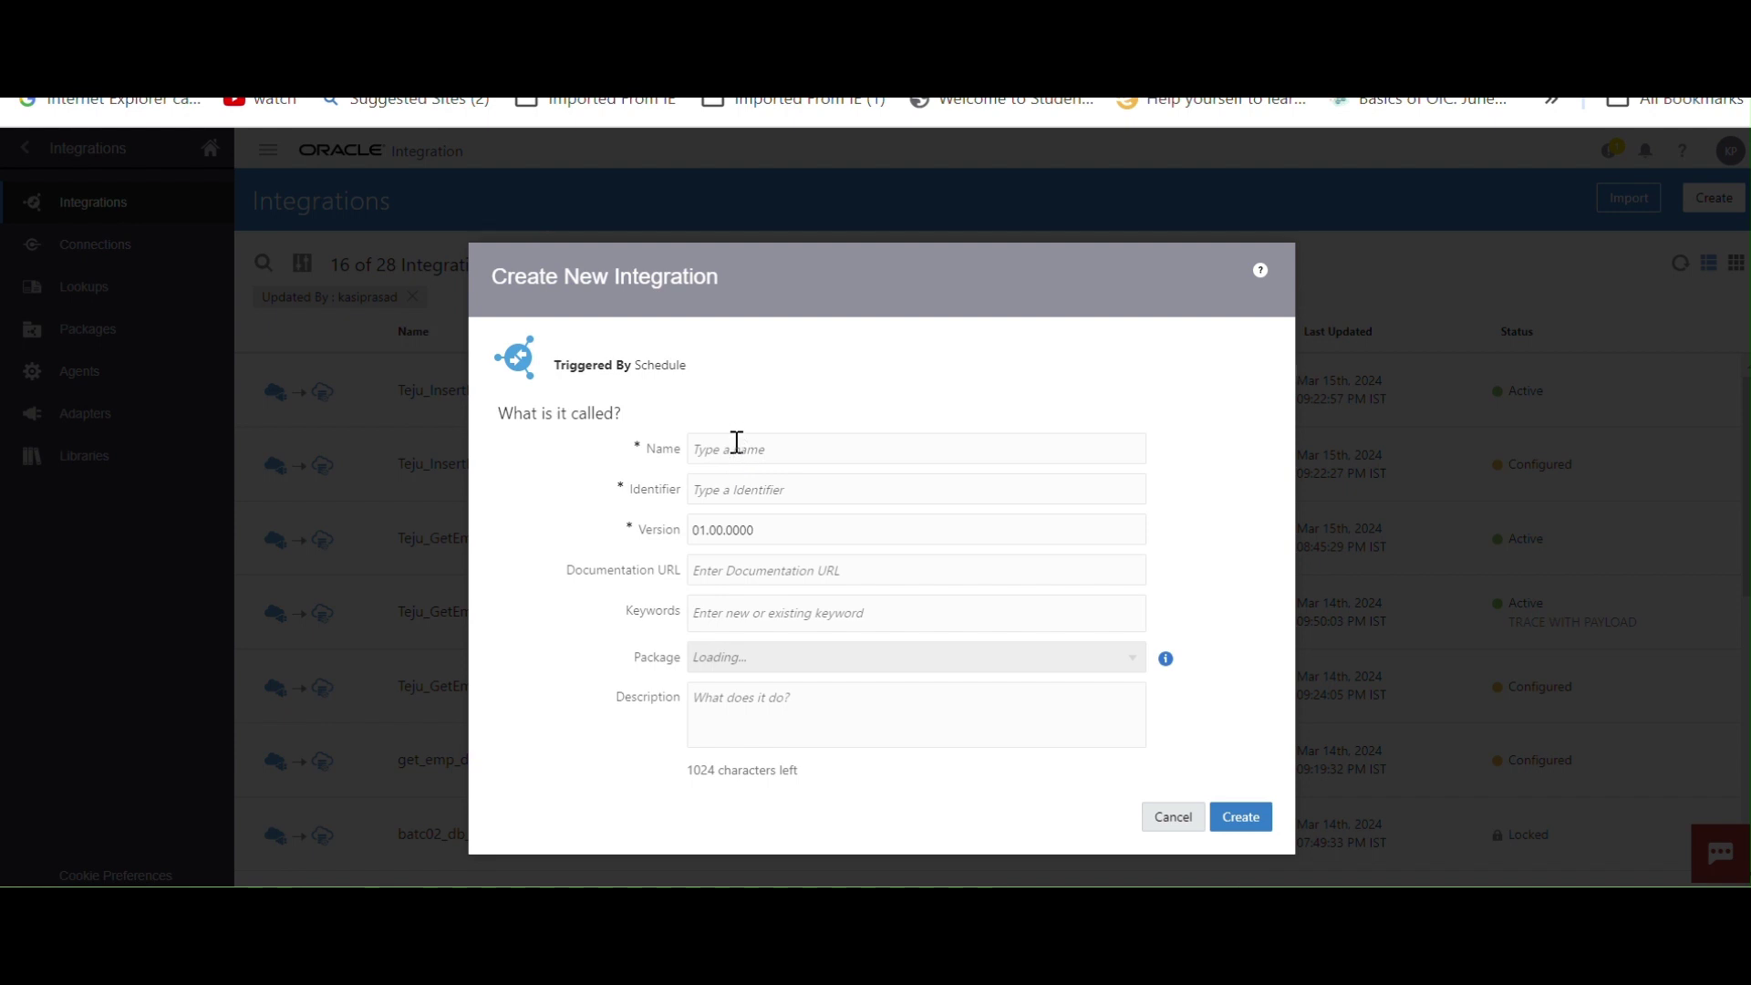
Name the new scheduled integration Batch02_FTP_Read_Operation and create it
left_click(737, 445)
type("Bat")
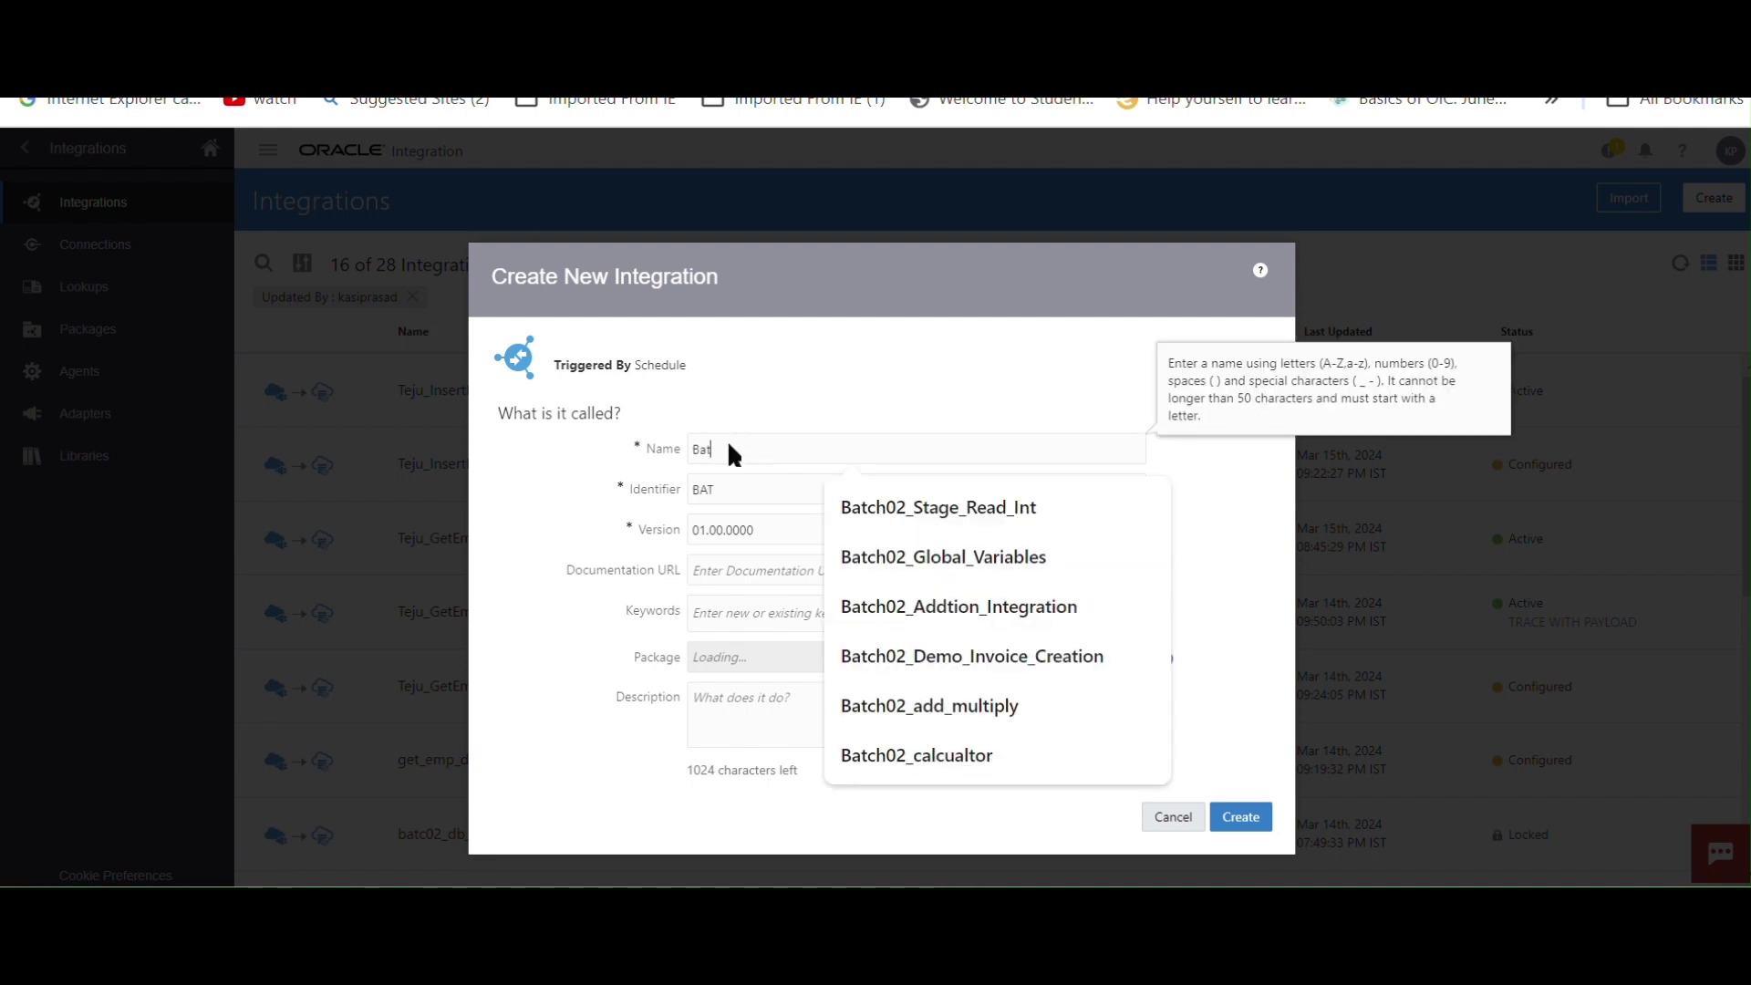
type("ch02")
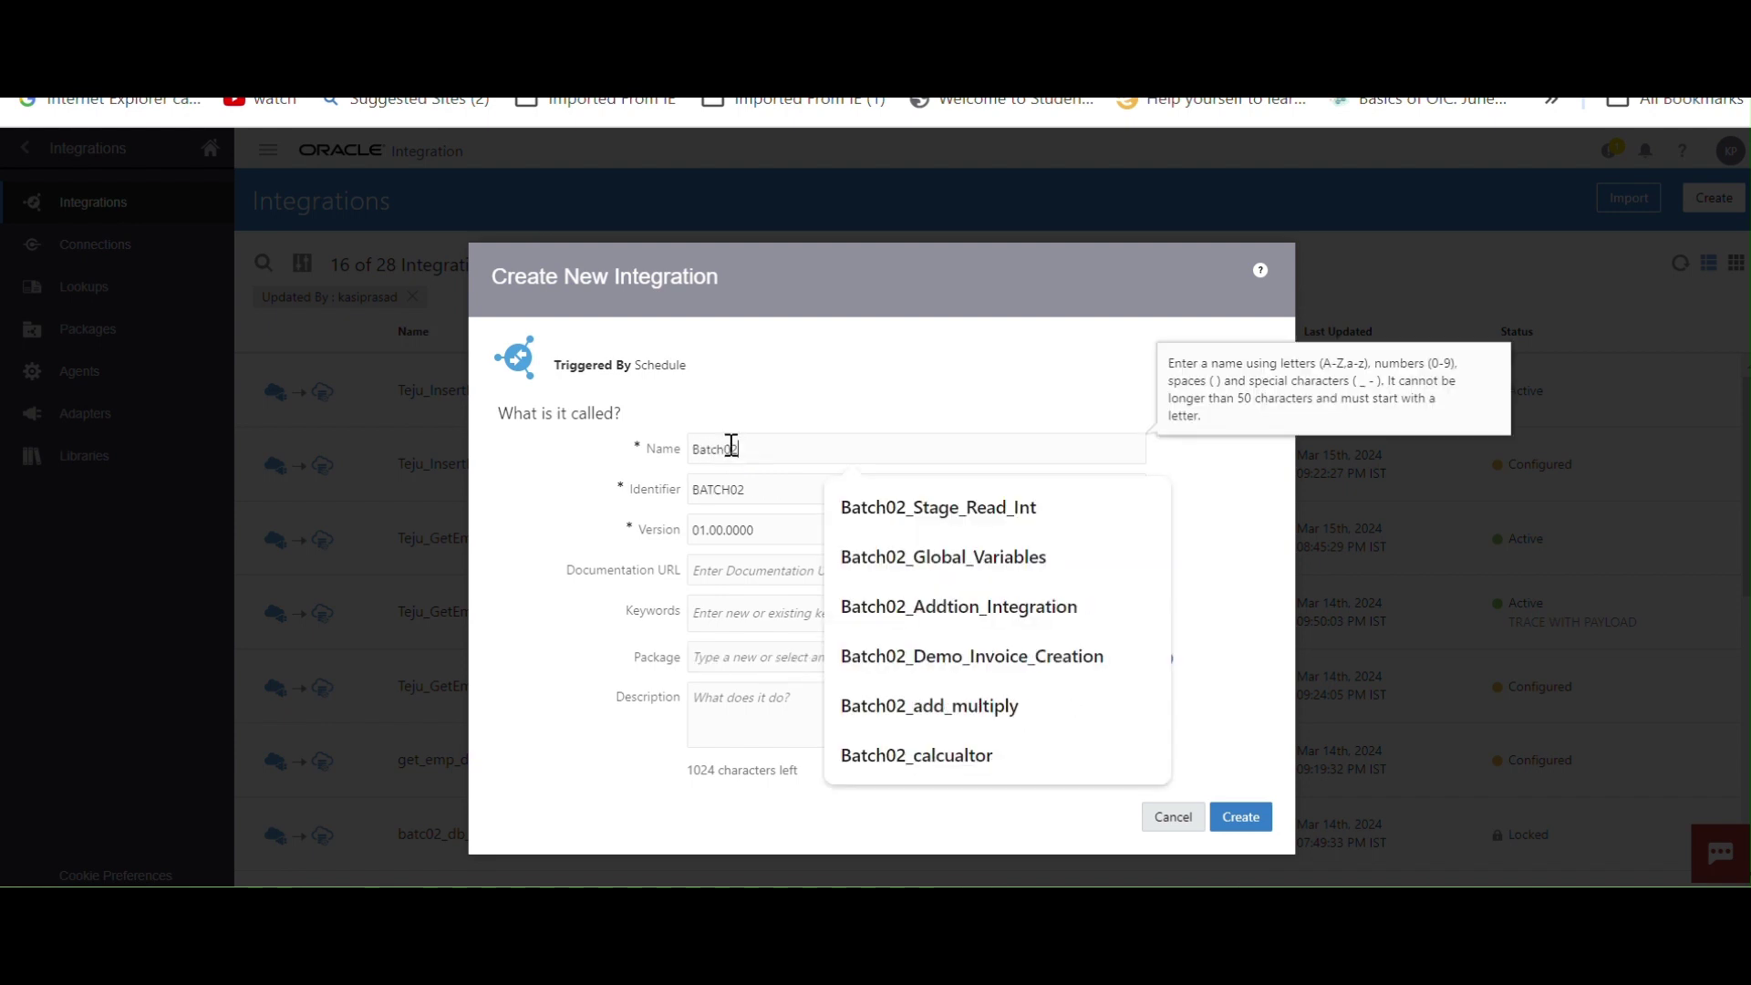
type("_FTP_Read_Operation")
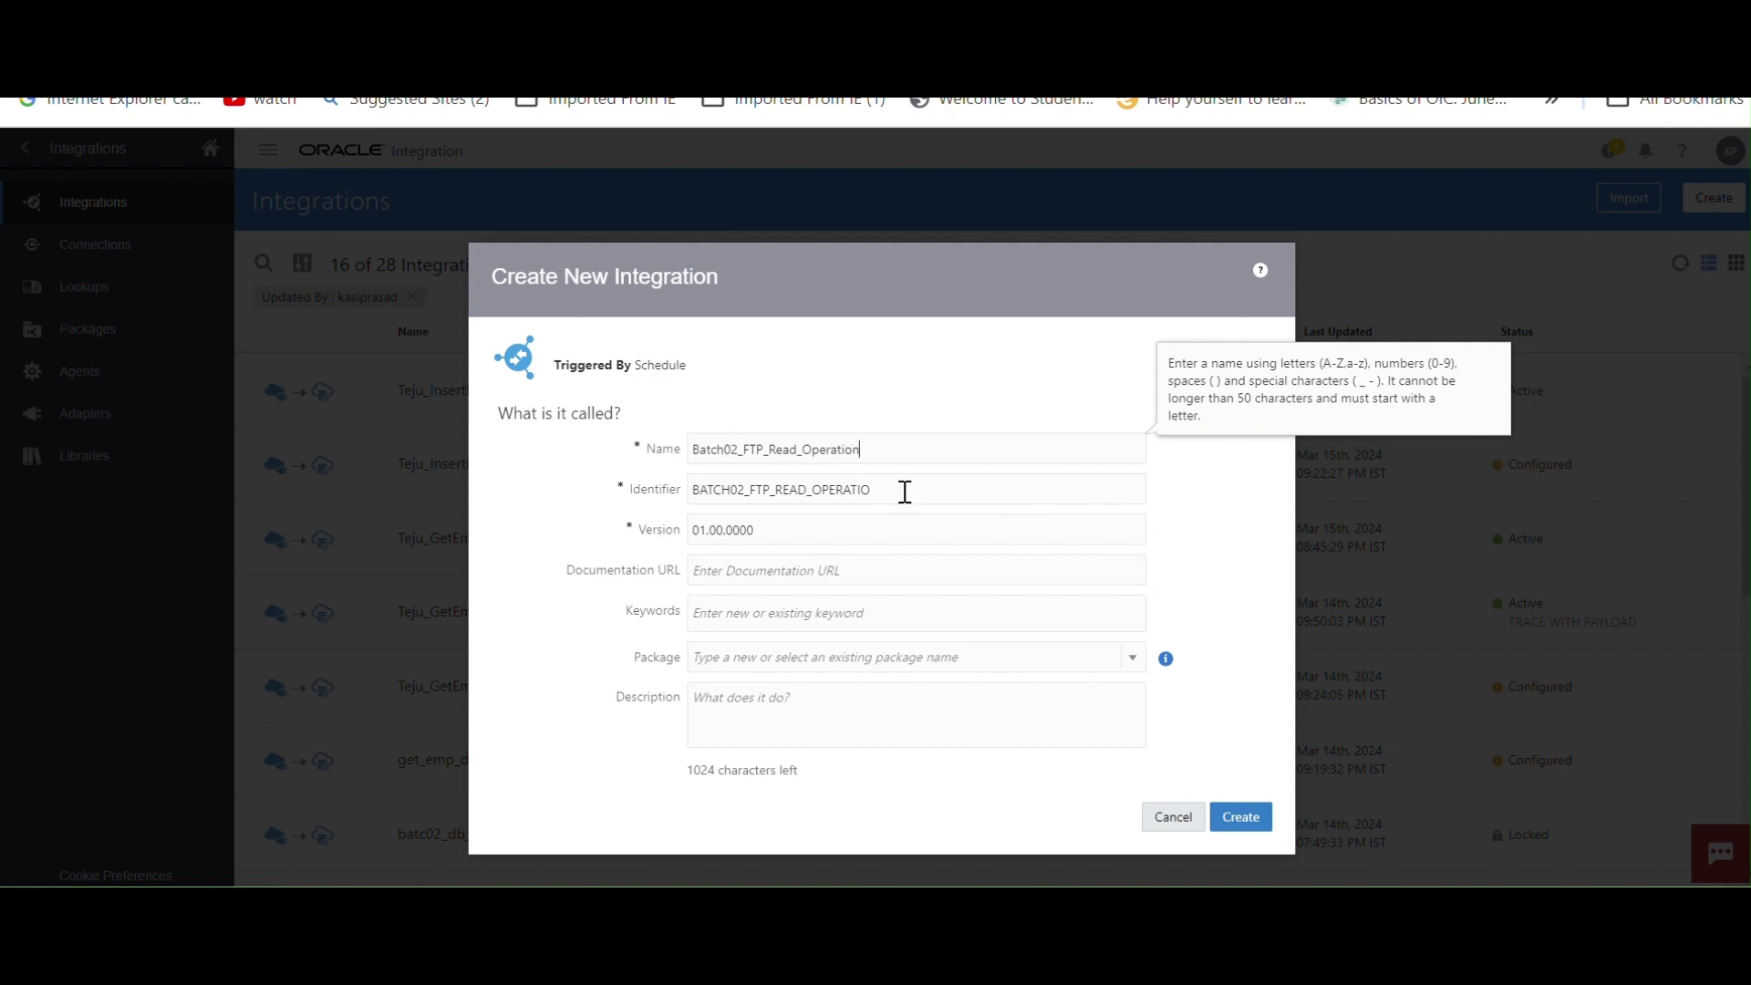
left_click(1241, 816)
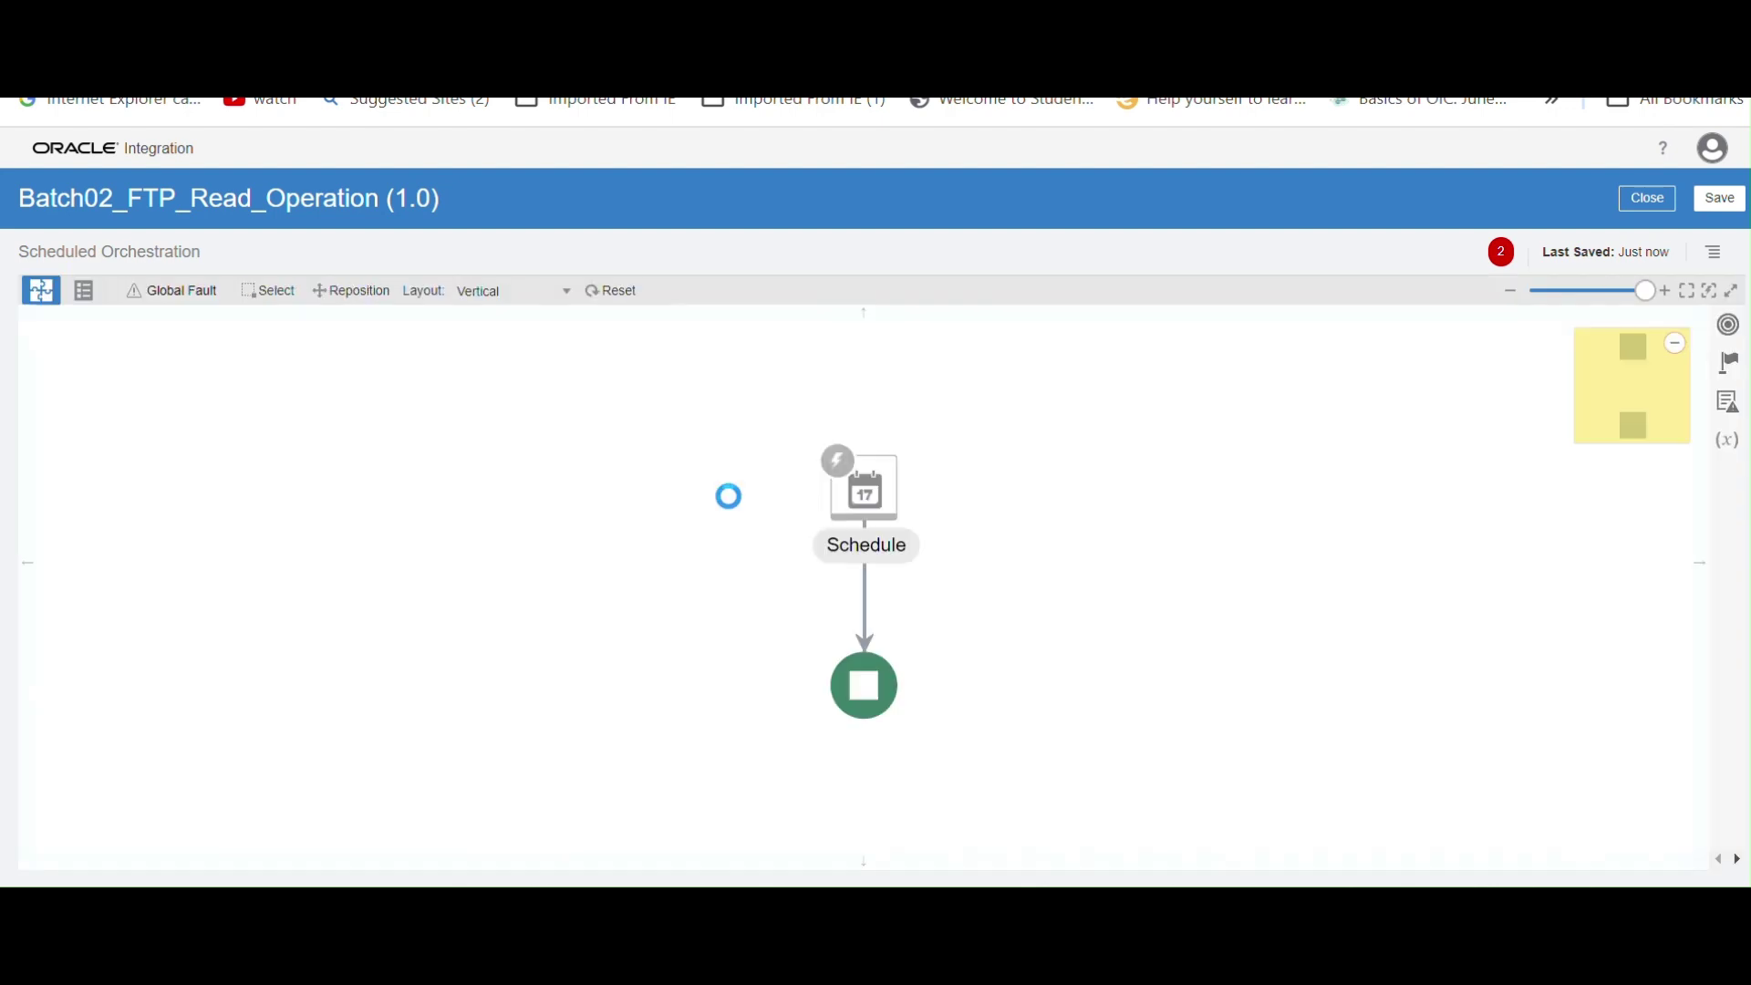
Save the integration and set its canvas layout to Horizontal
left_click(1721, 199)
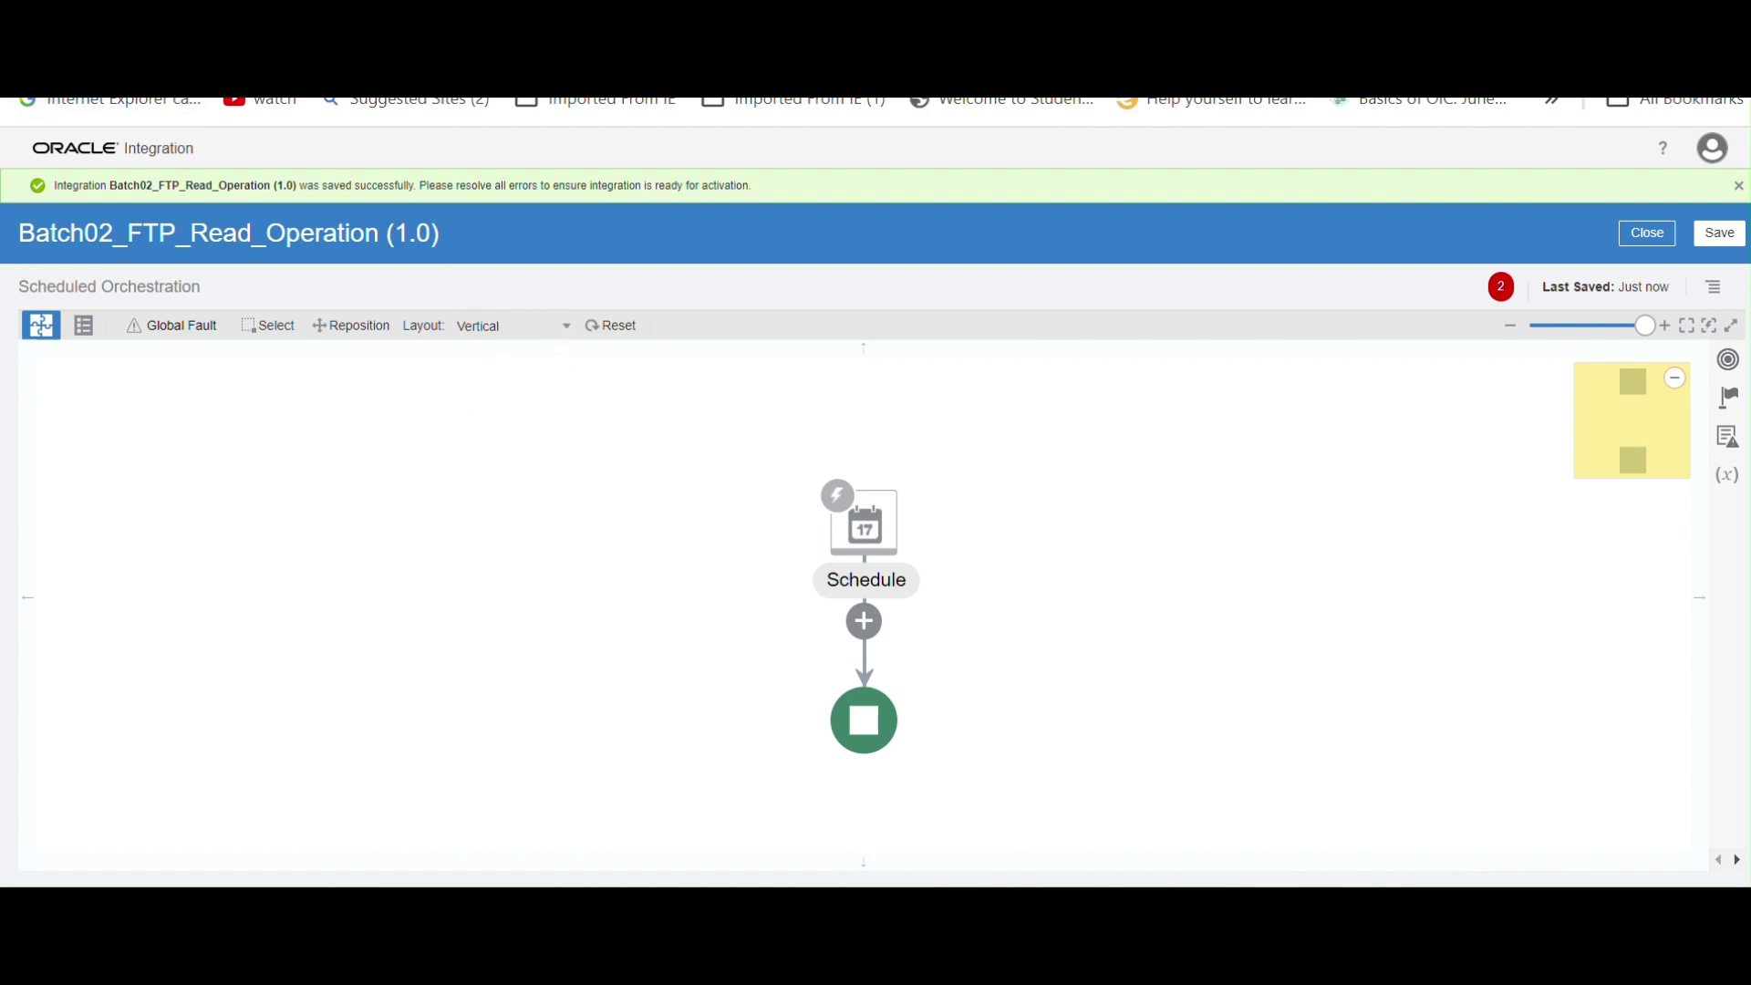
left_click(560, 330)
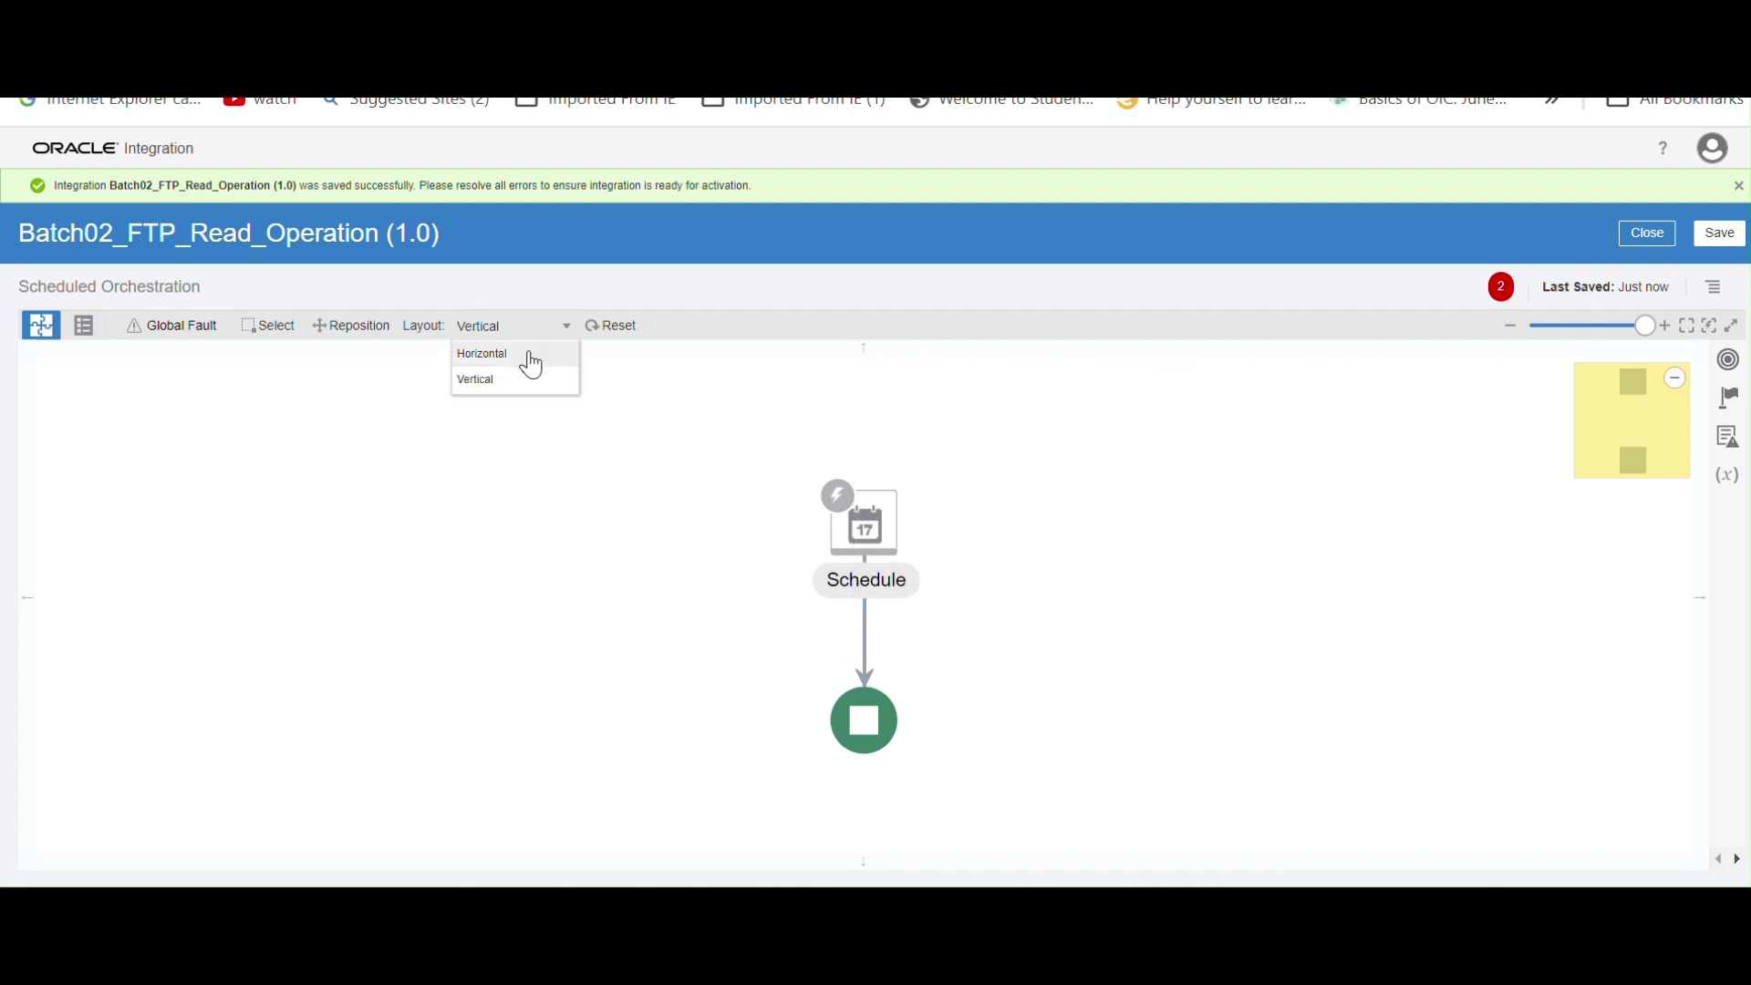
left_click(533, 365)
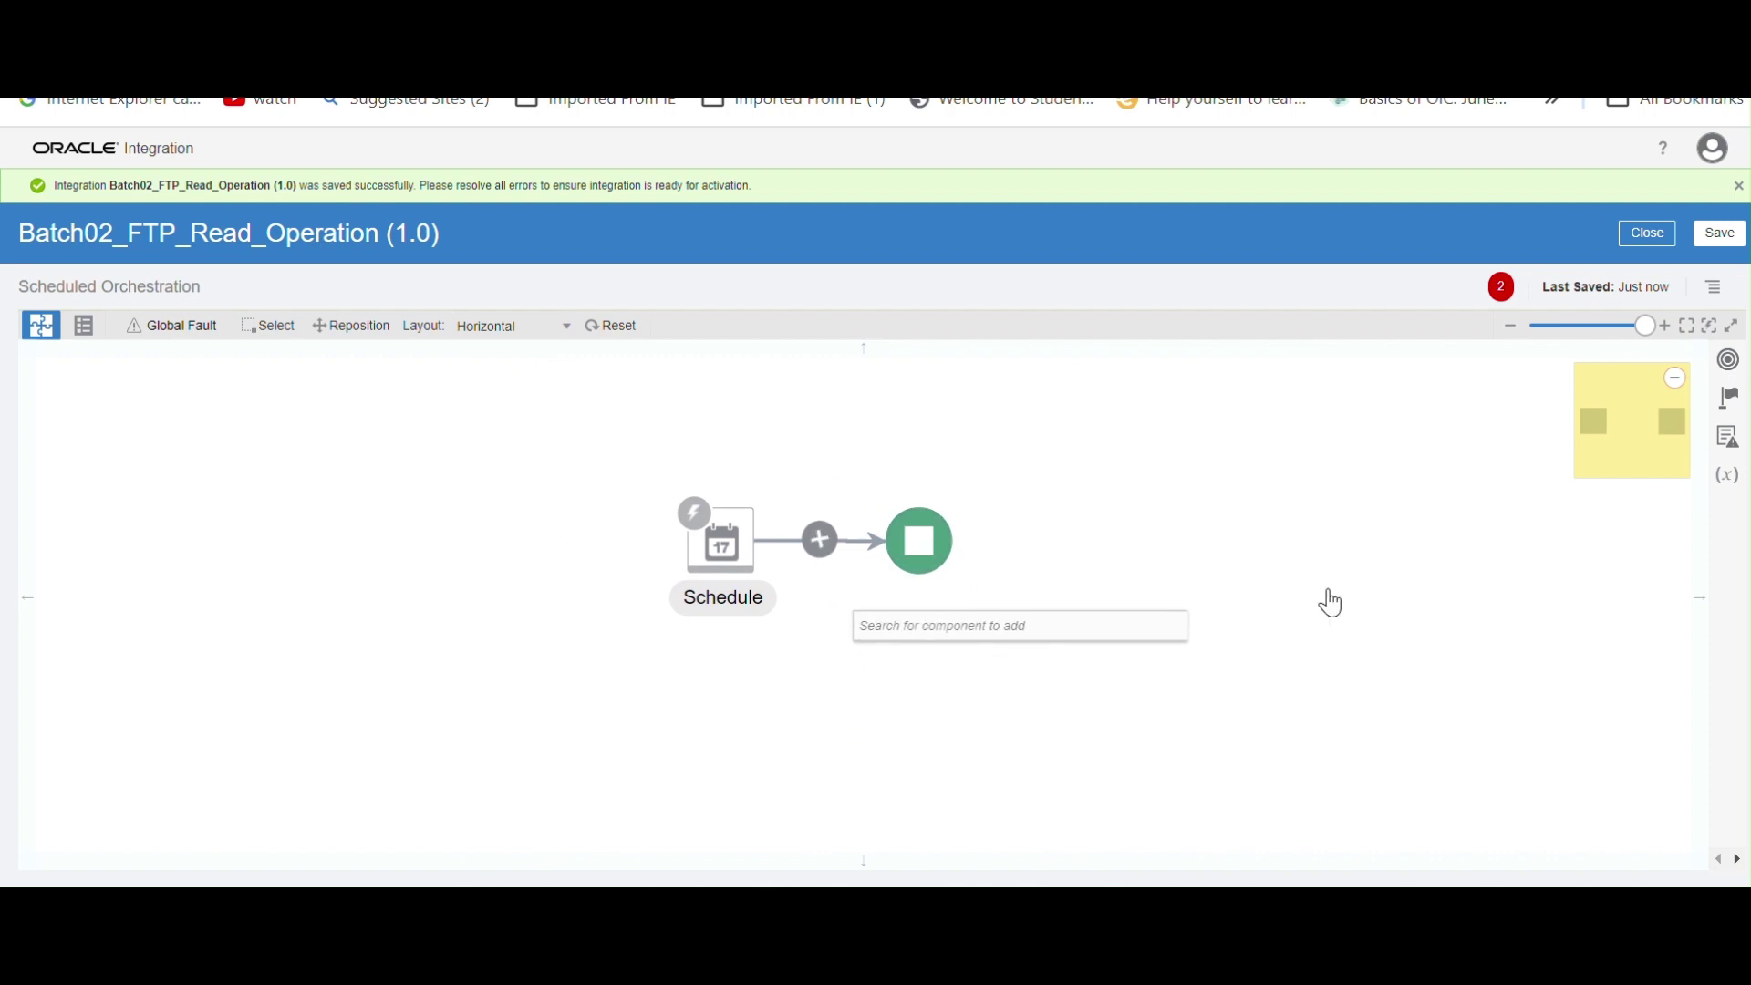
Search for "batch" components after the Schedule and add the Batch02 FTP connection as an invoke
left_click(823, 555)
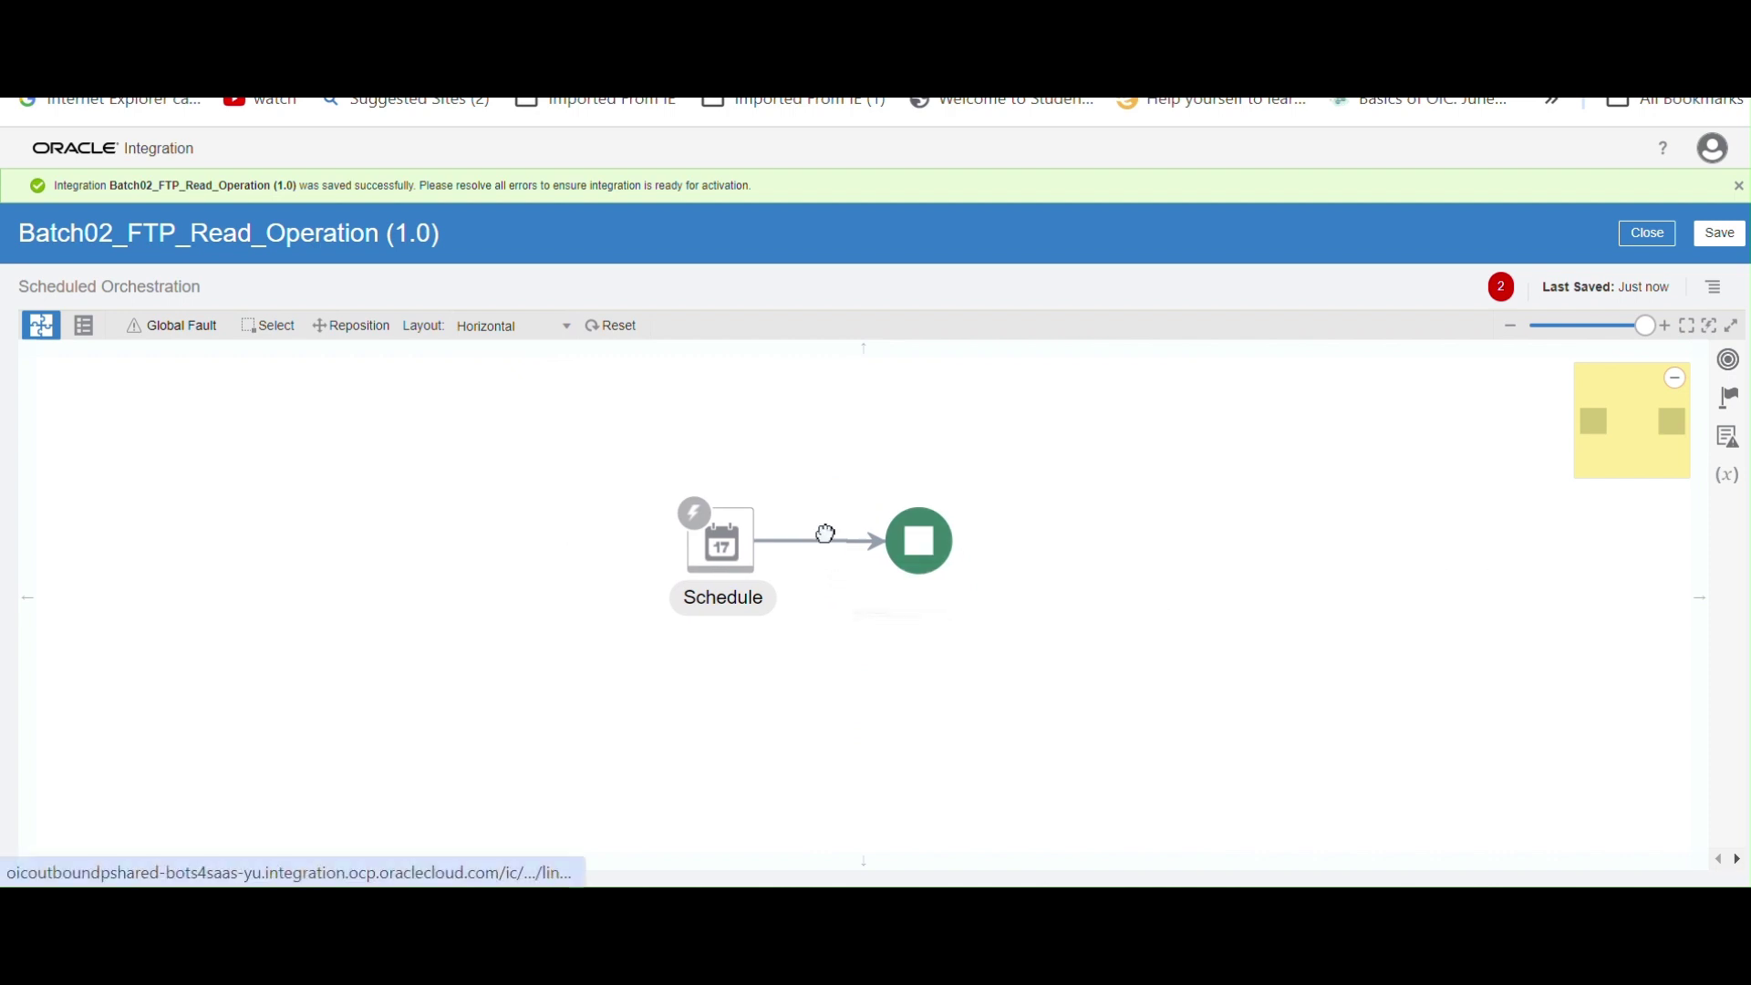
left_click(821, 551)
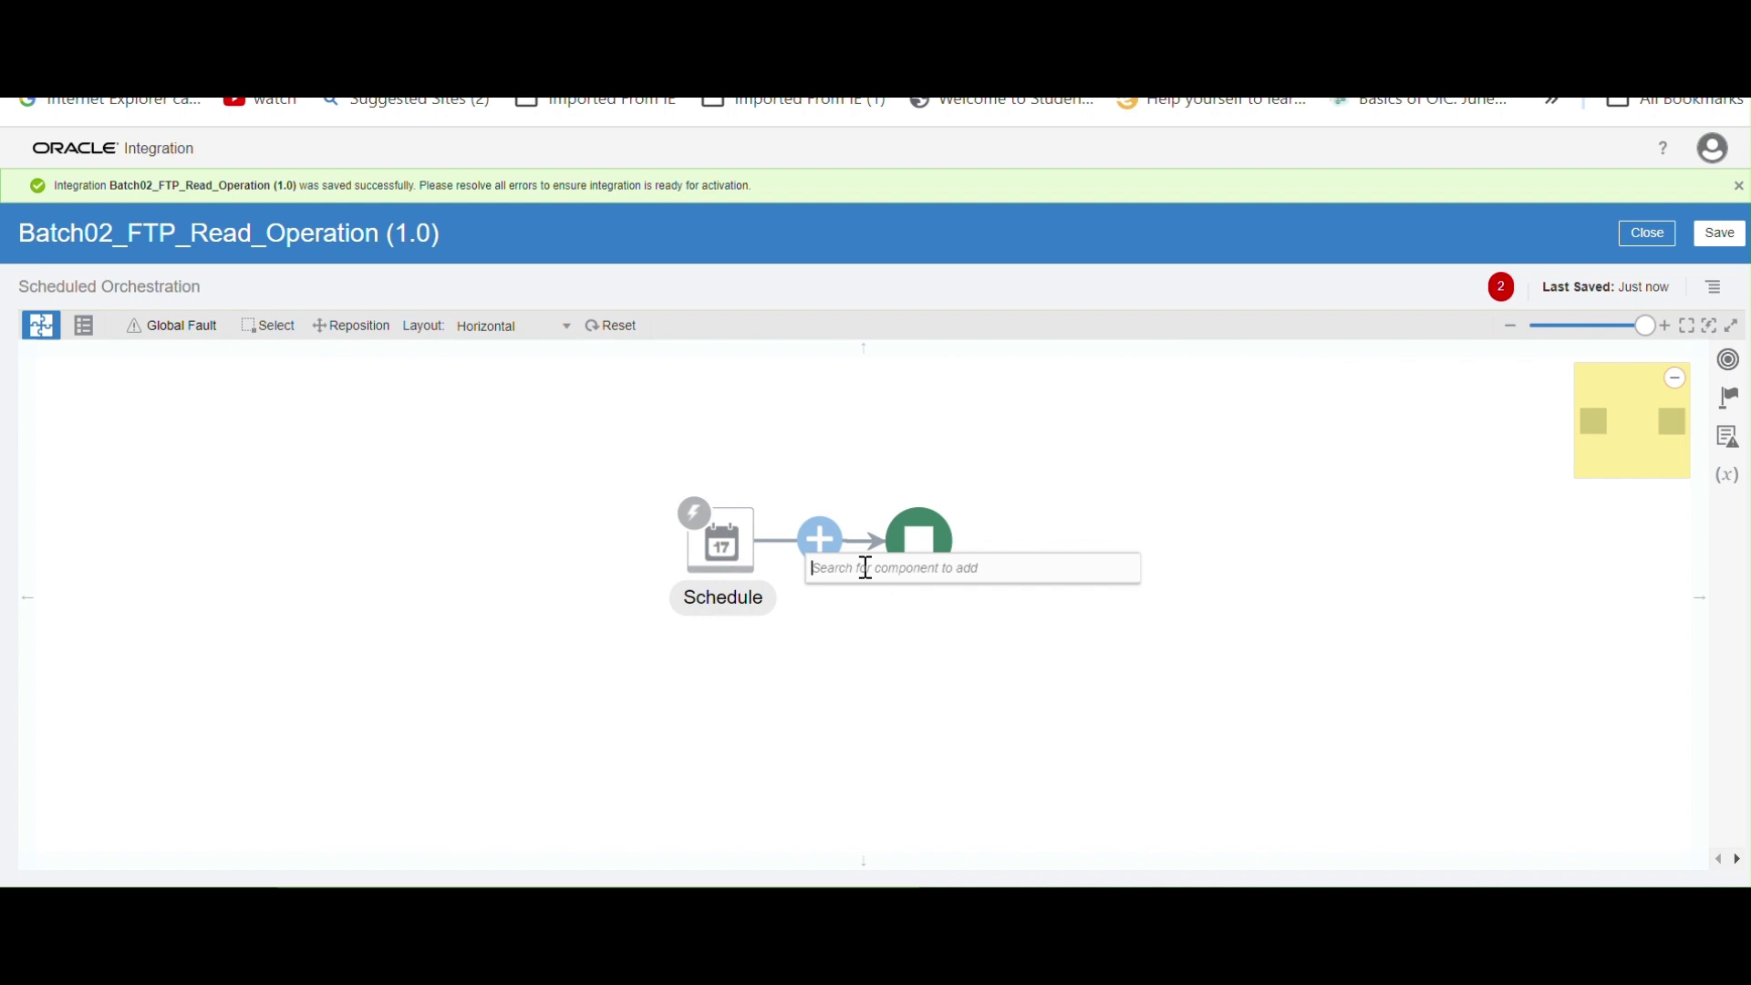
type("bat")
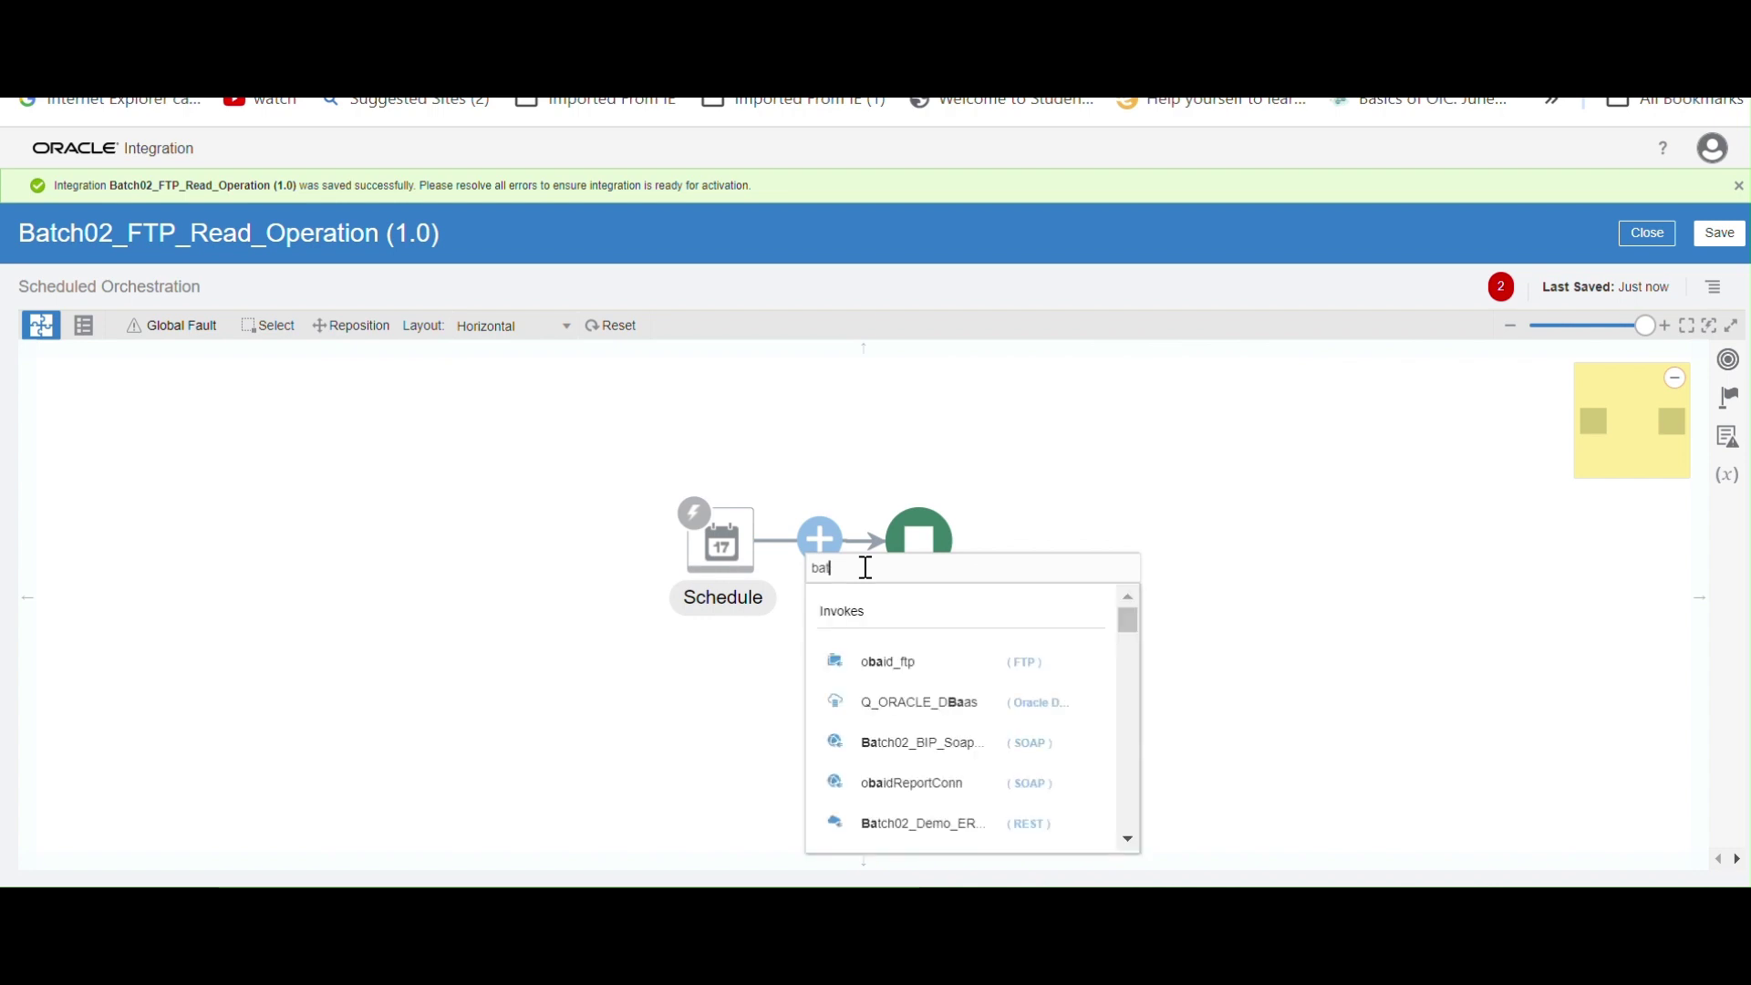
type("ch")
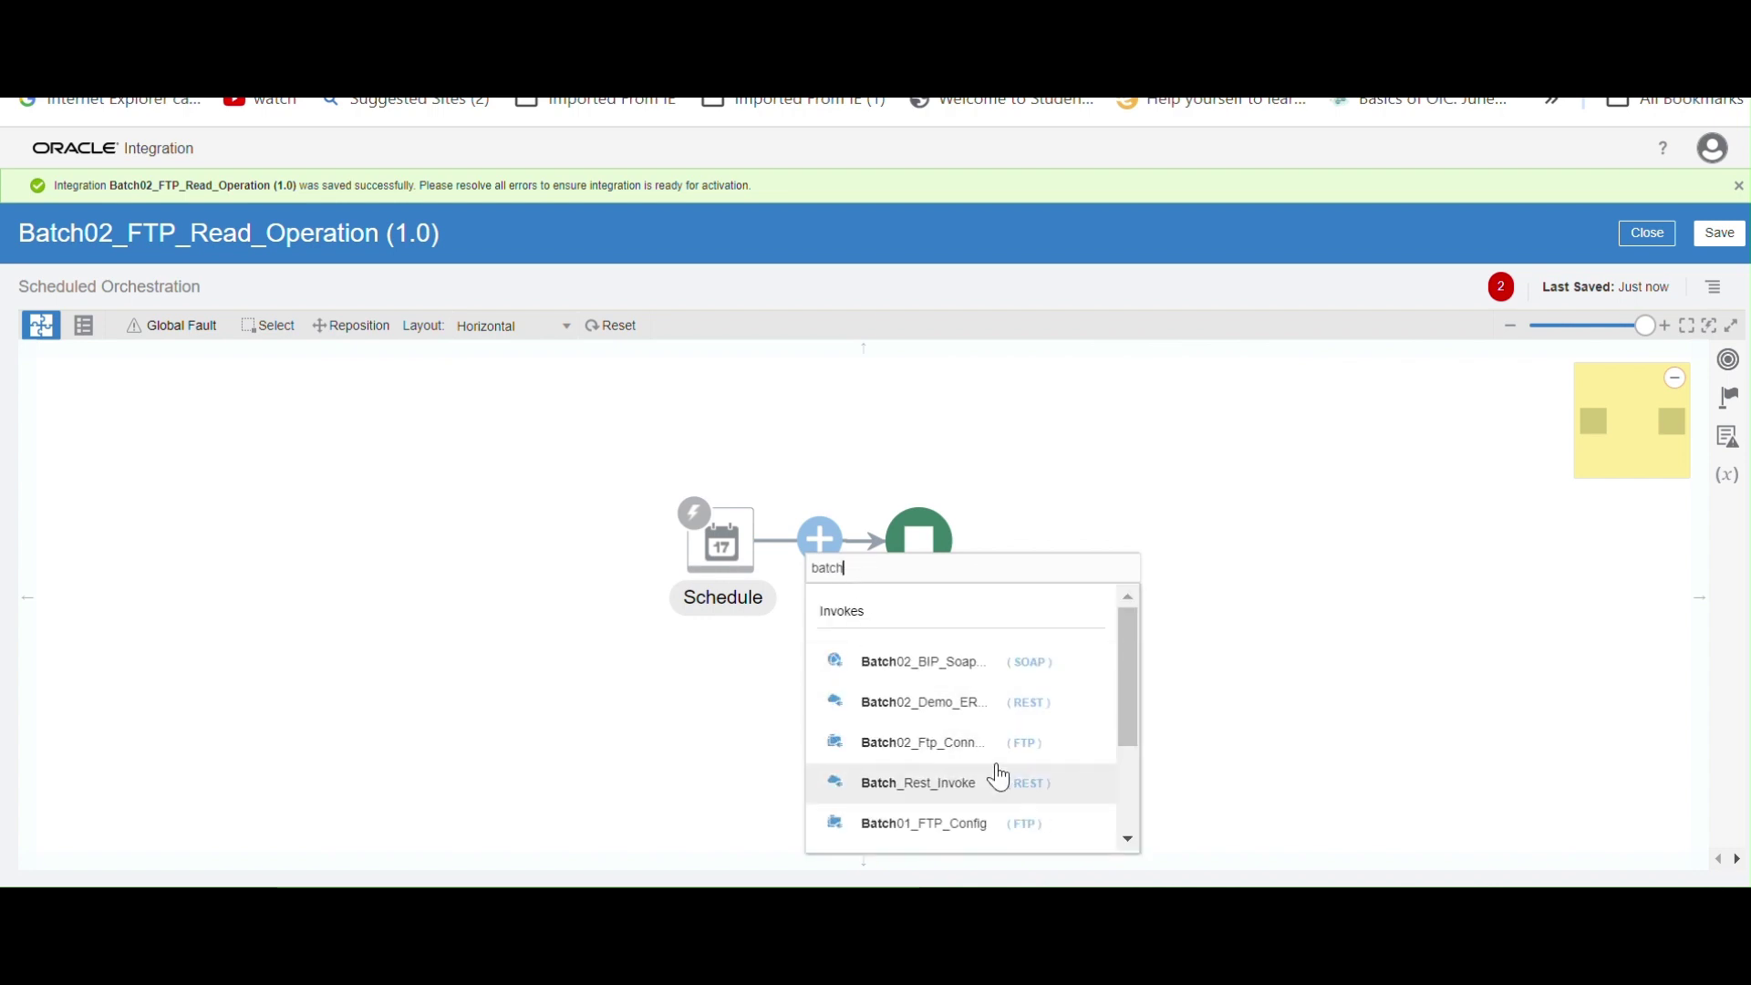
left_click(955, 745)
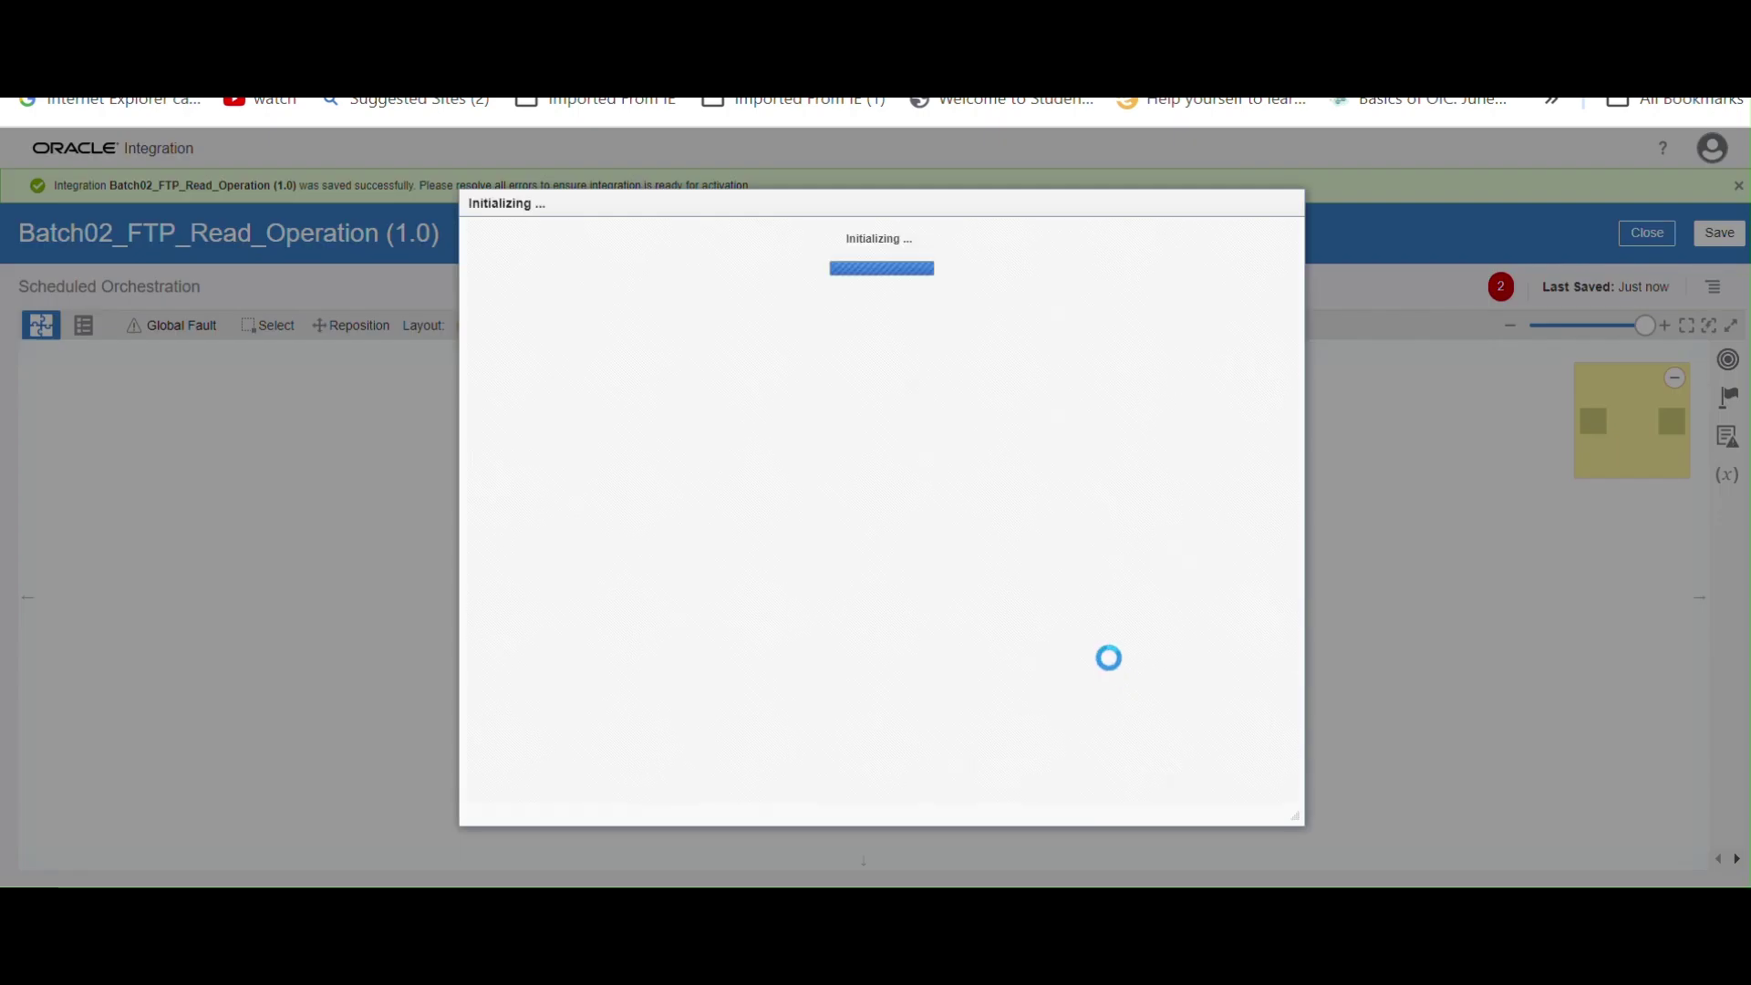
Name the FTP endpoint ReadFile and set its operation to Read a File
left_click(685, 390)
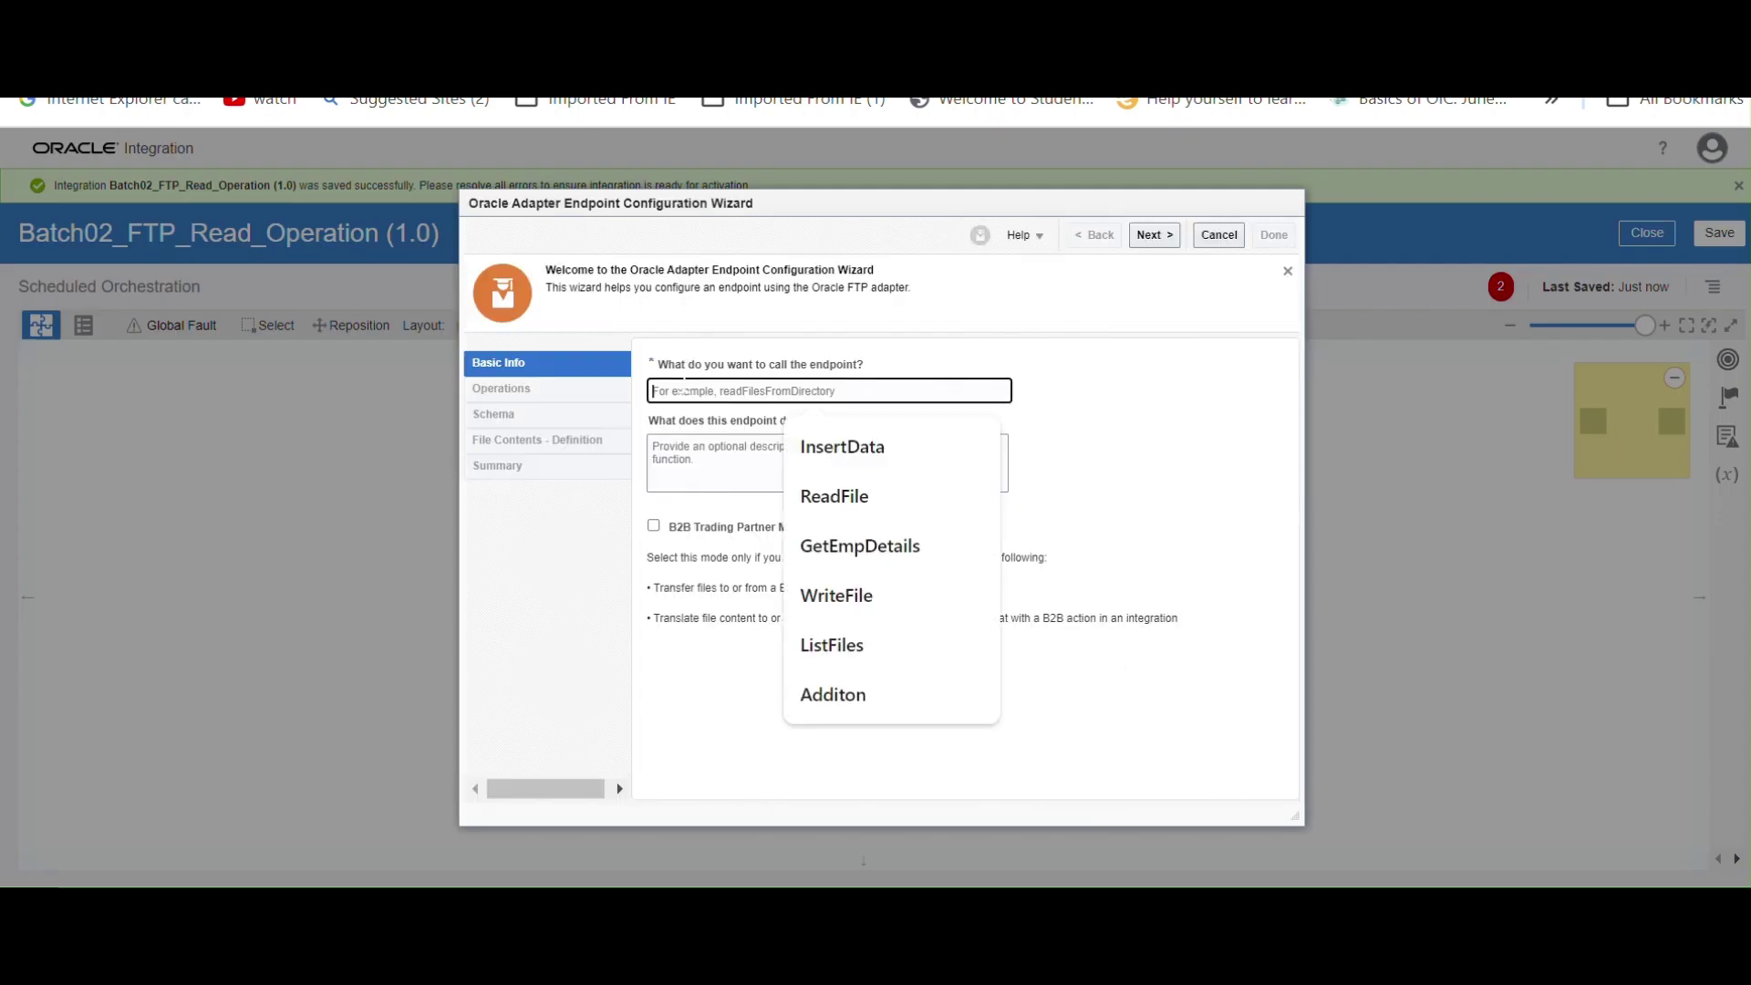
left_click(850, 501)
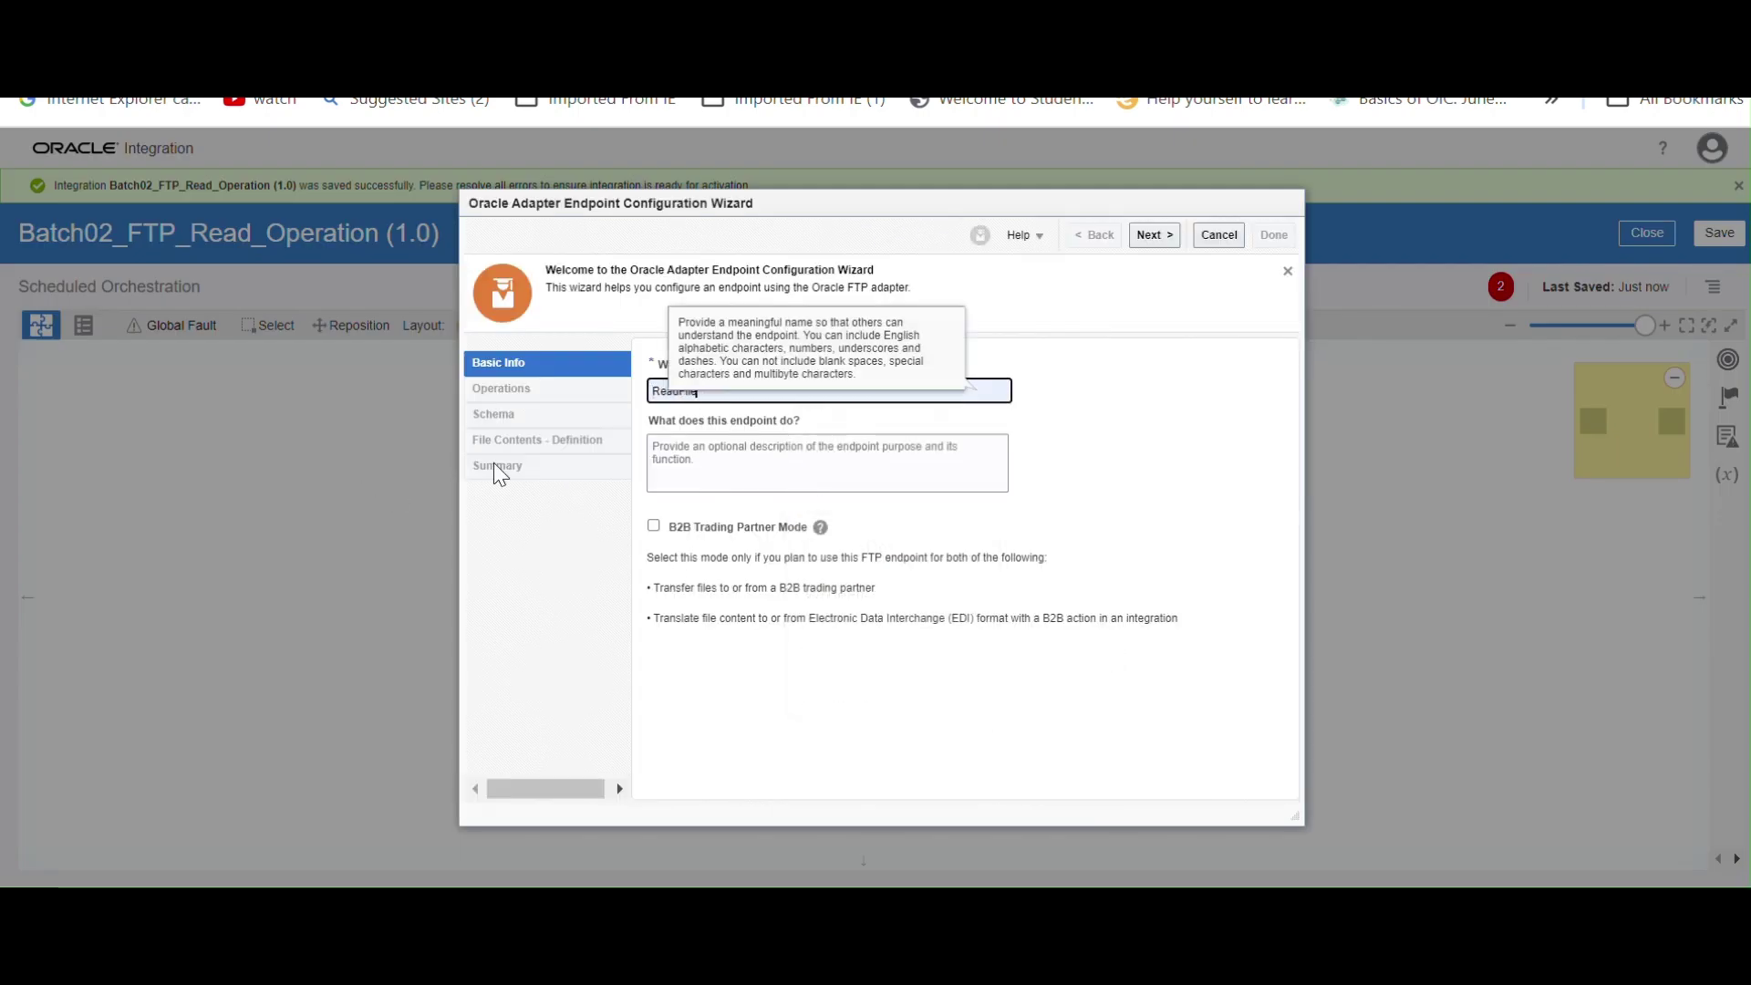
left_click(1152, 235)
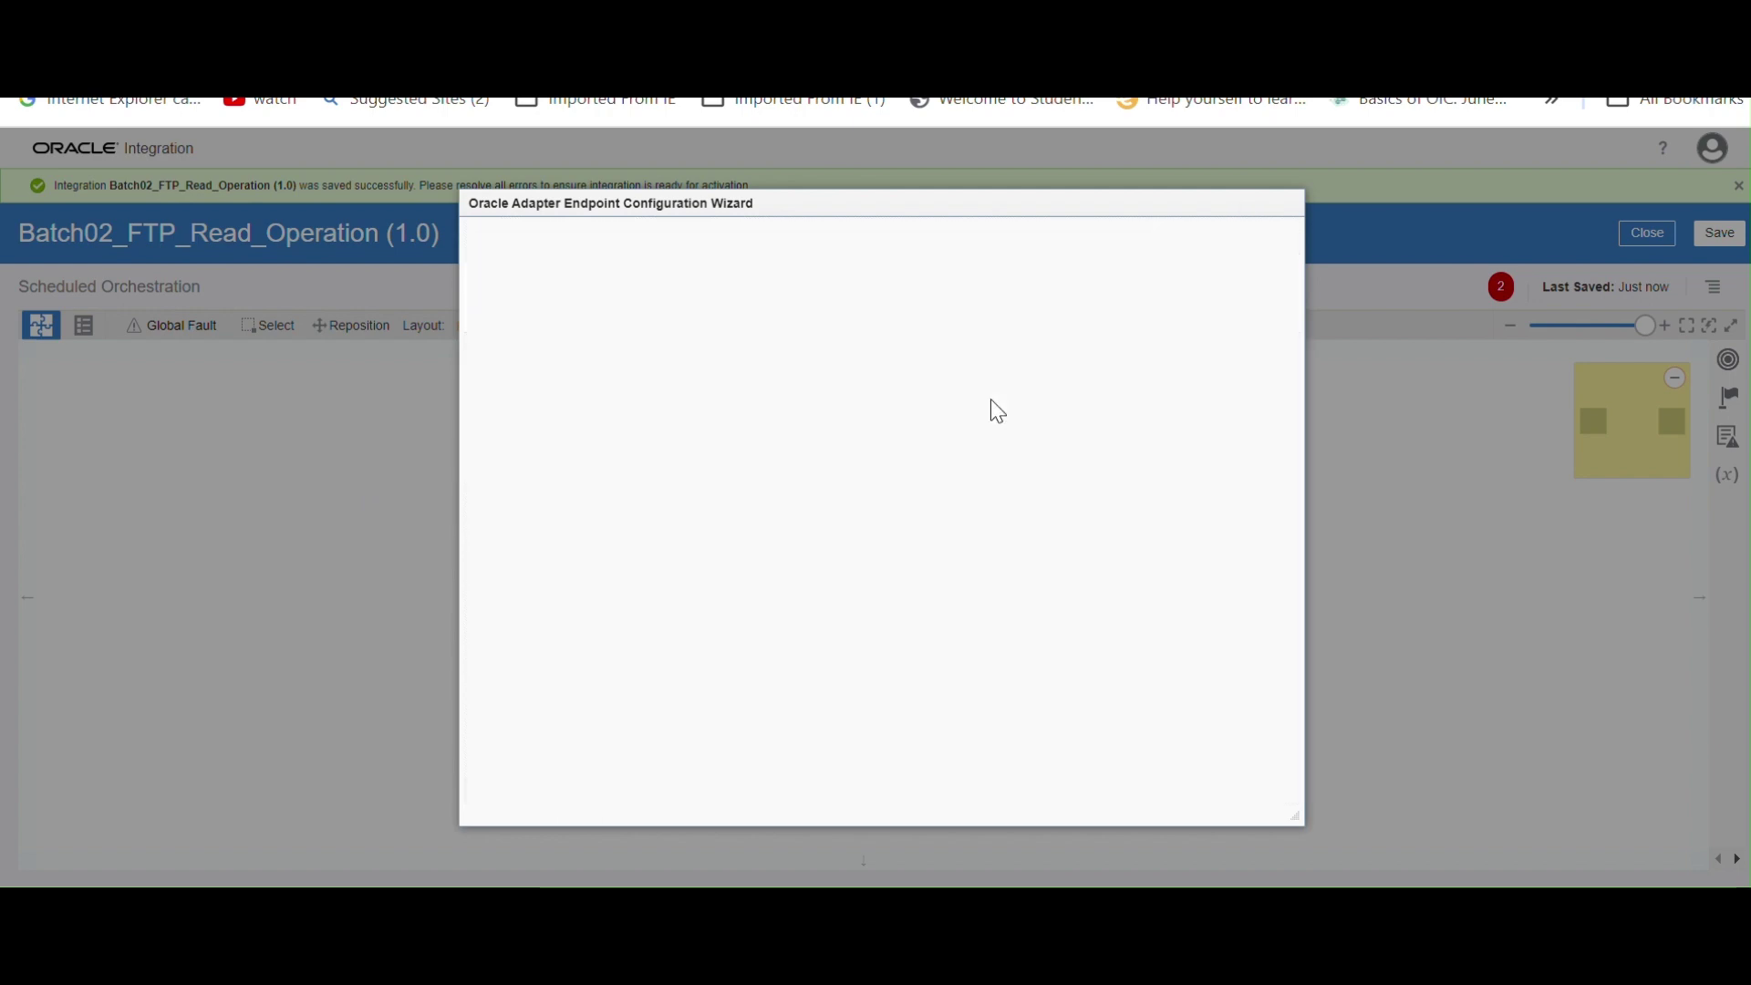
left_click(797, 370)
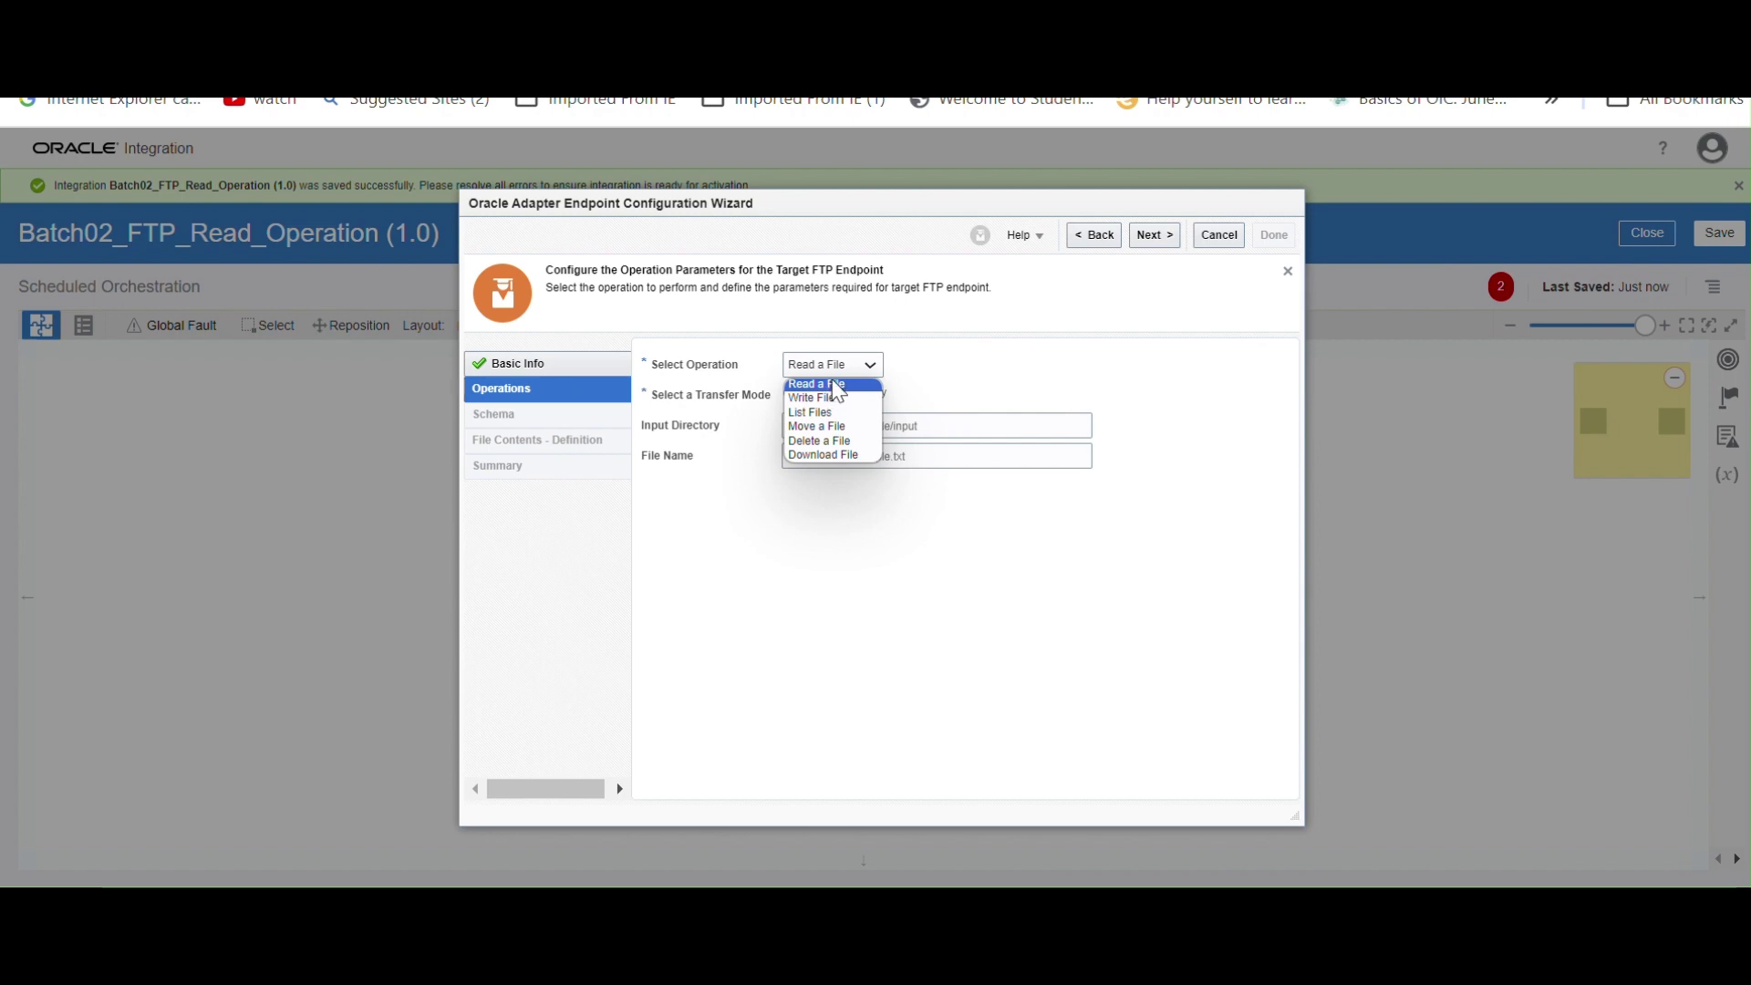
left_click(834, 384)
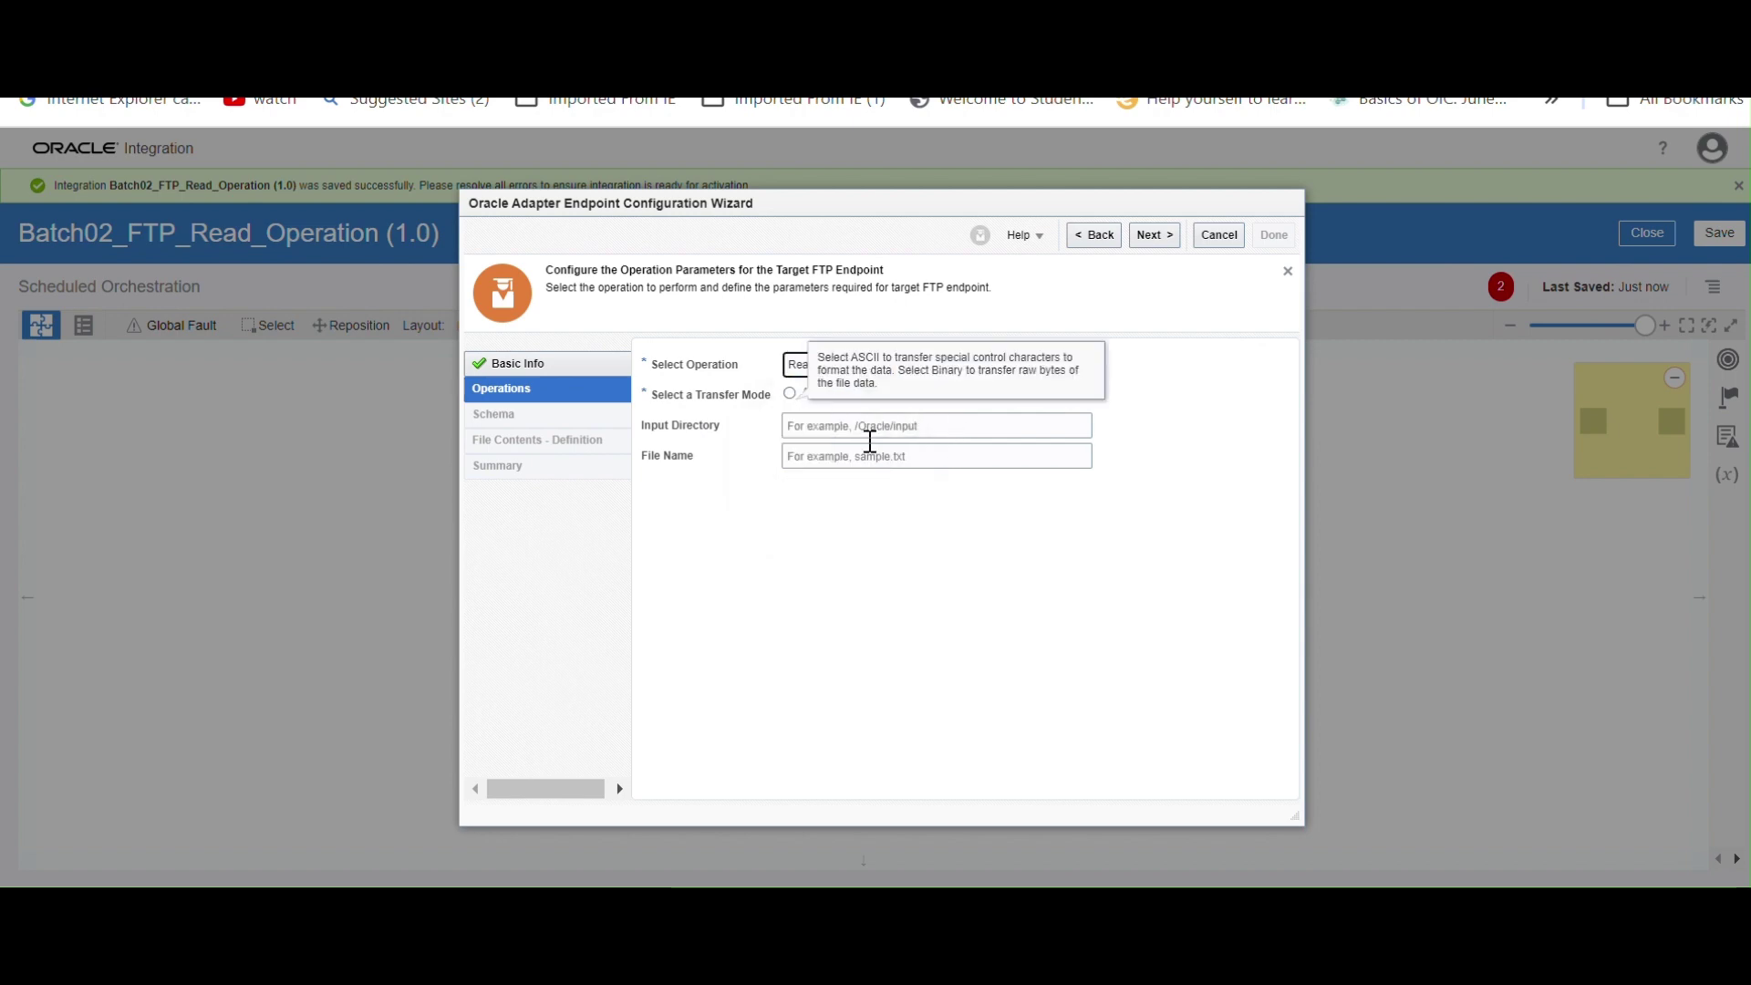
Copy the source folder path from the FTP client and set the endpoint's Input Directory to /Interfaces/ftp/source
left_click(854, 425)
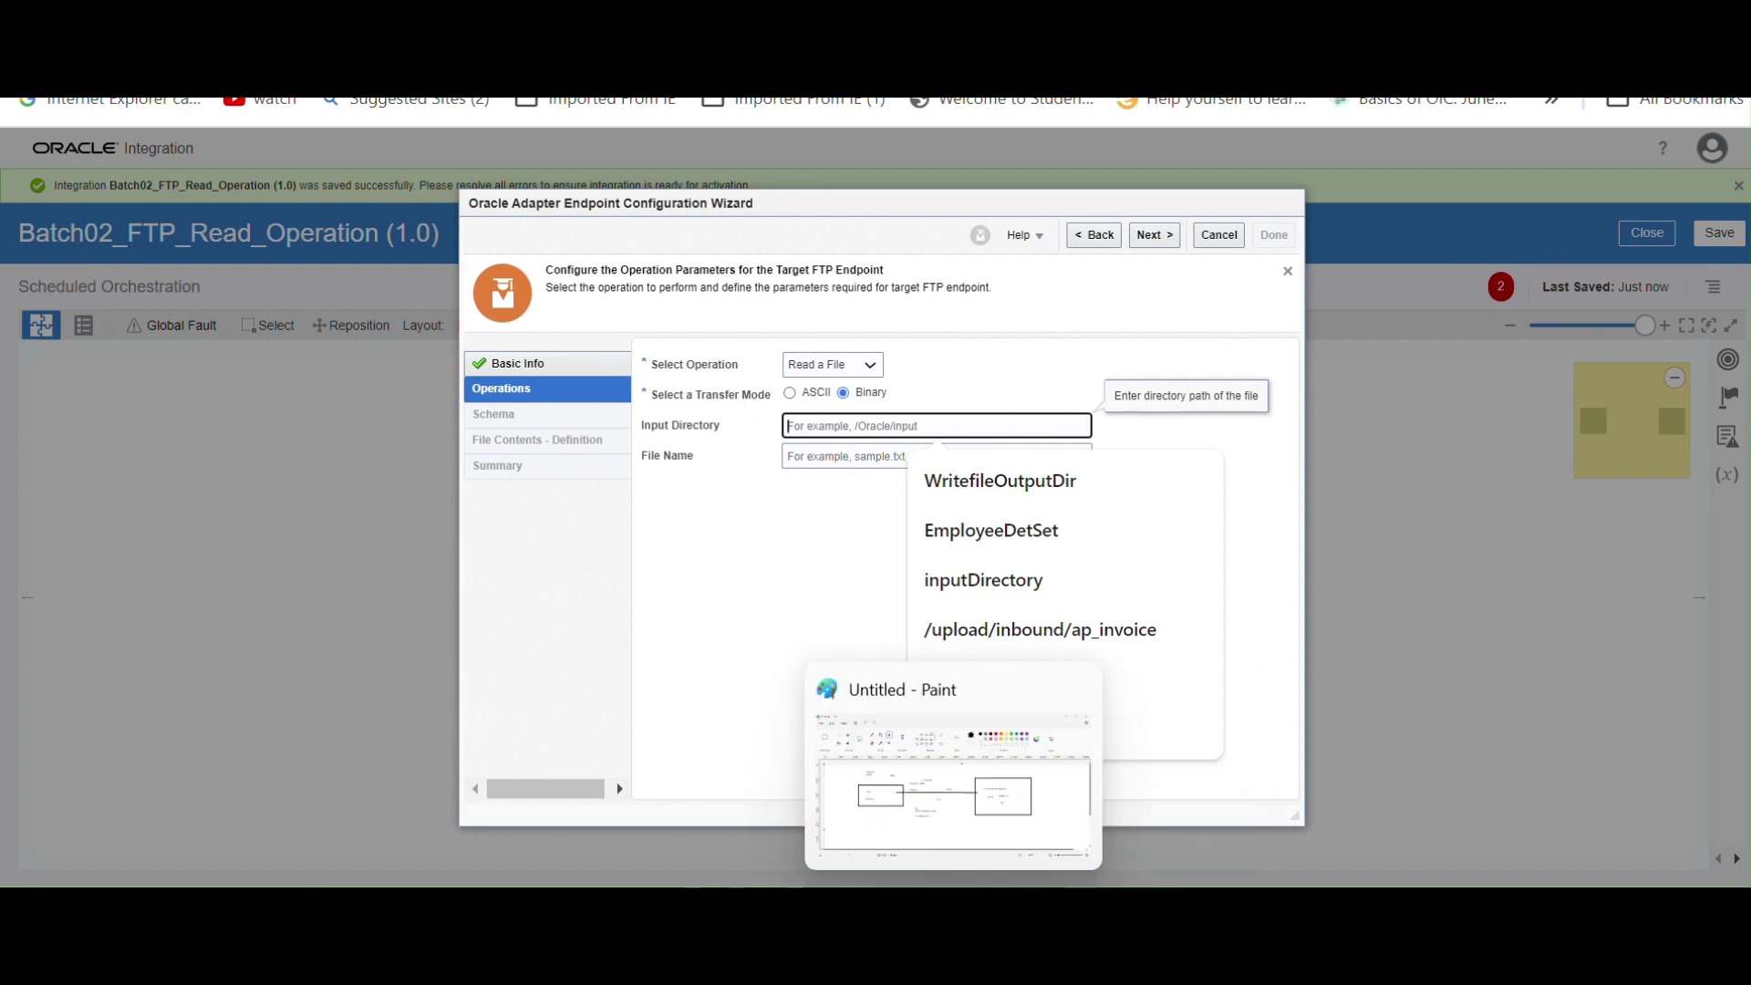
mouse_move(1097, 846)
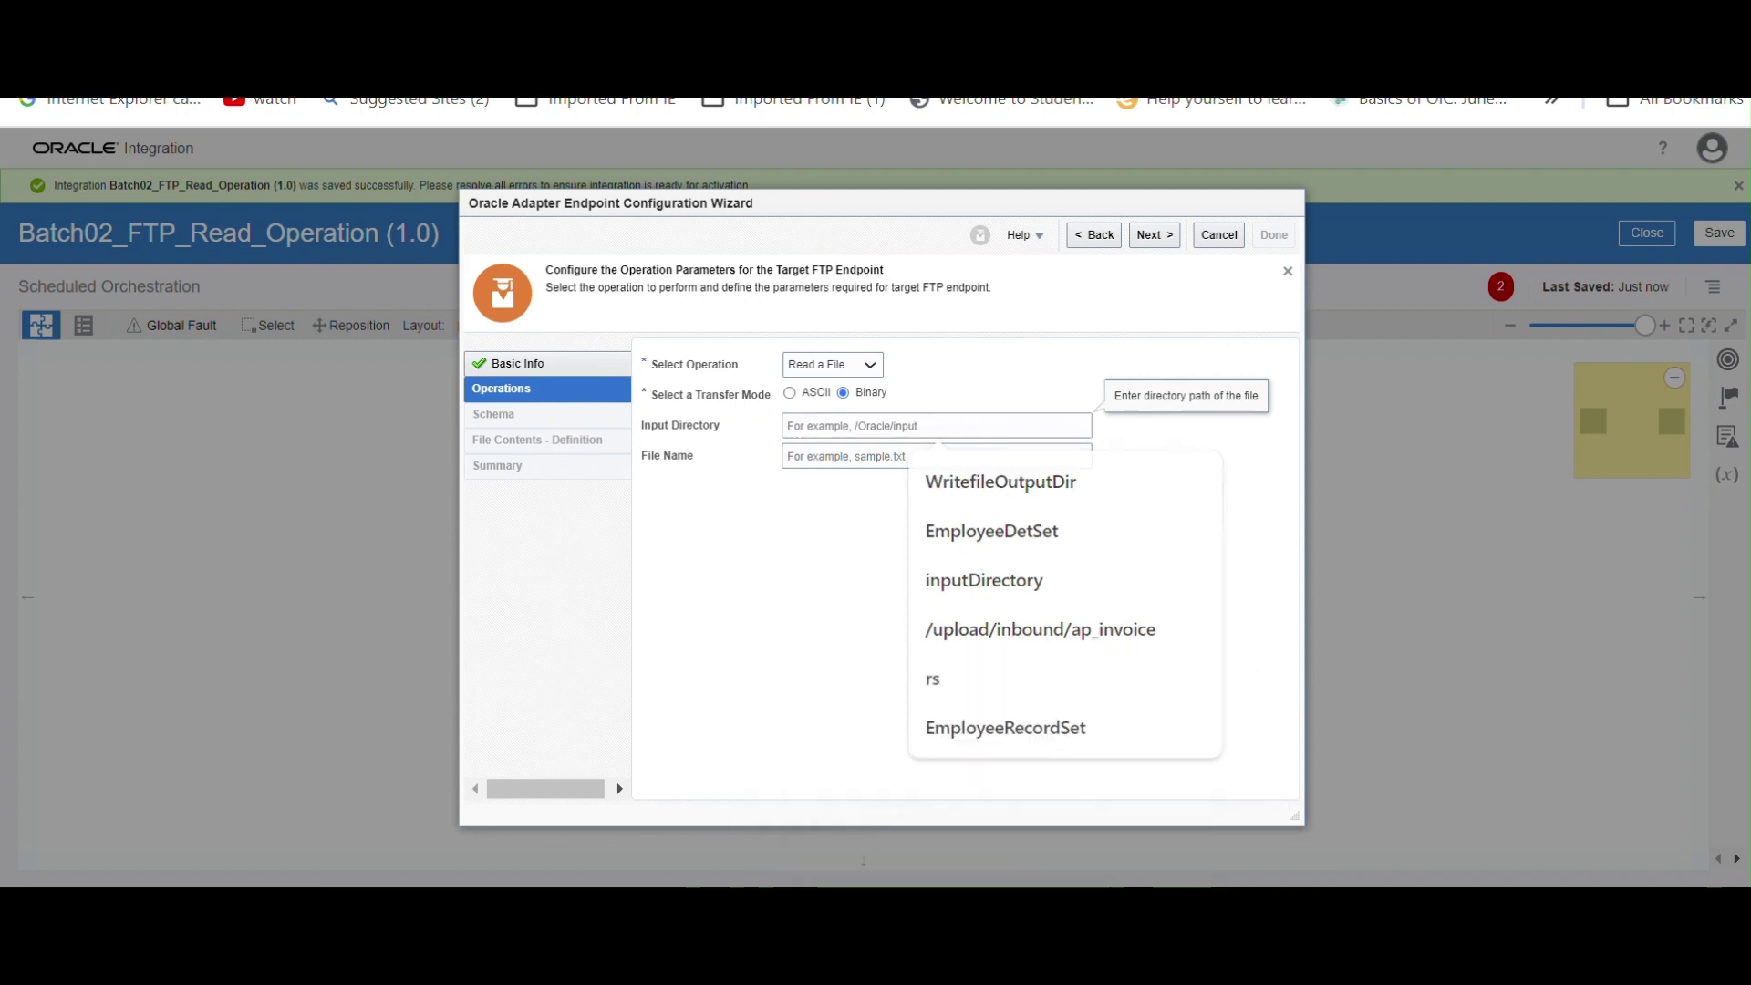
left_click(1209, 912)
left_click(1130, 830)
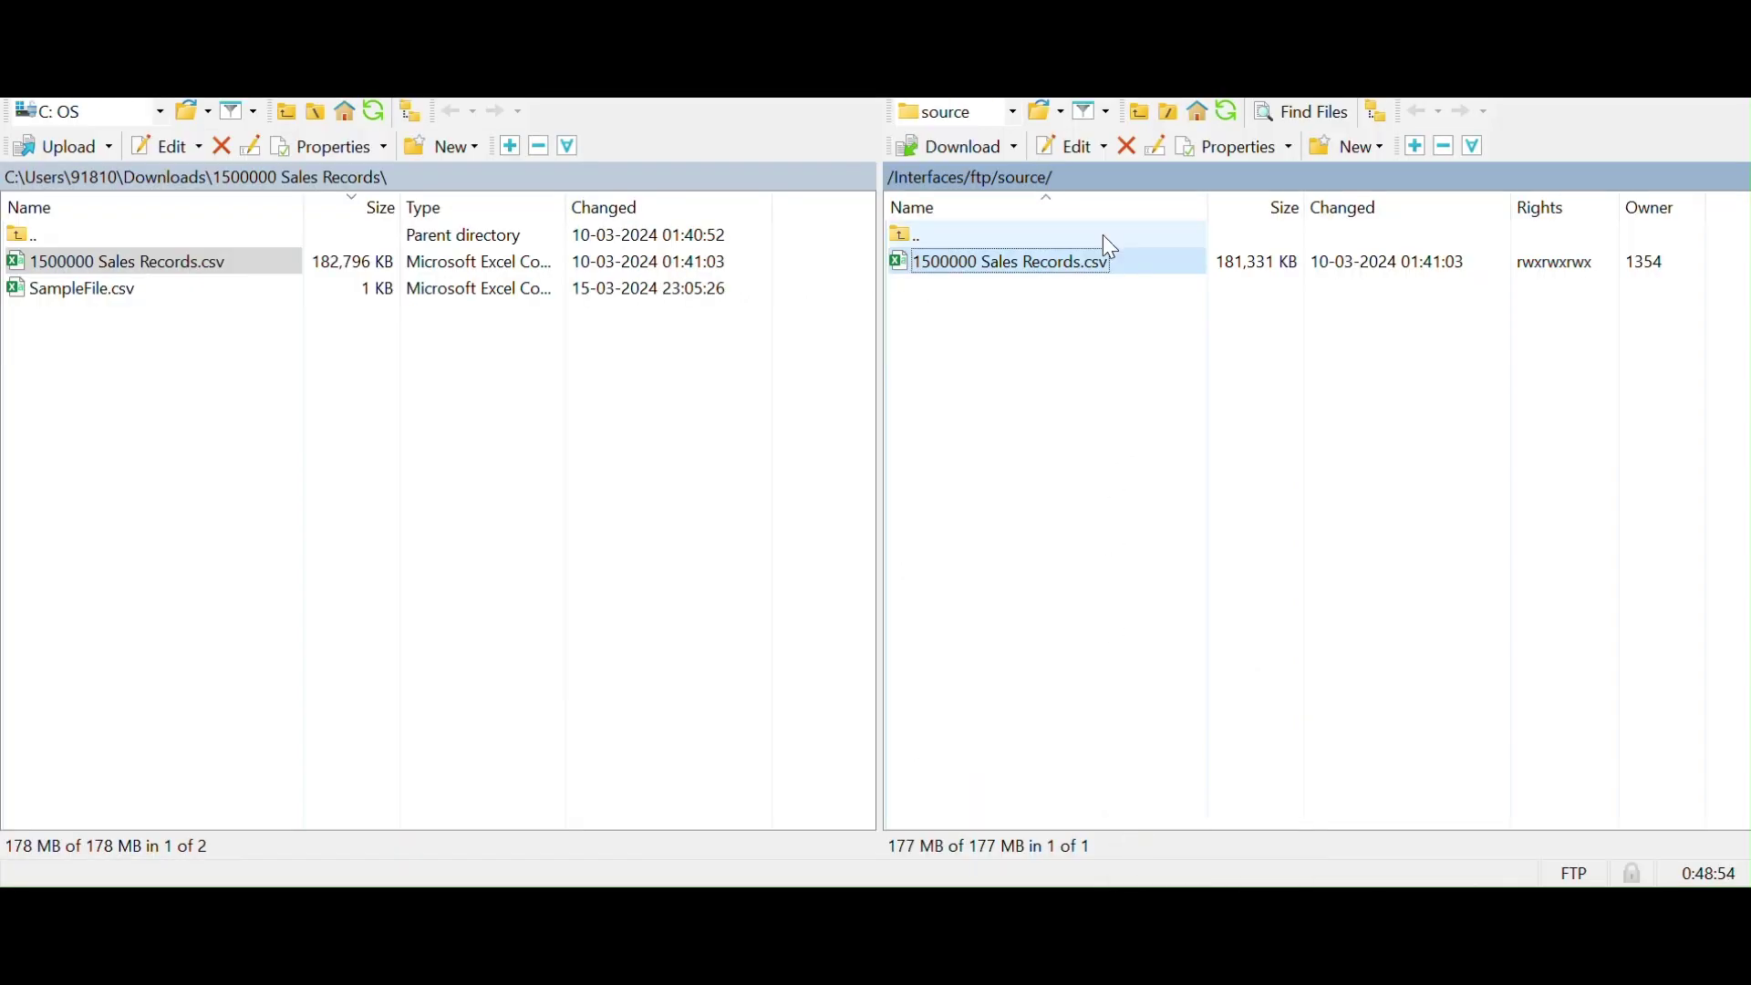
double_click(1087, 179)
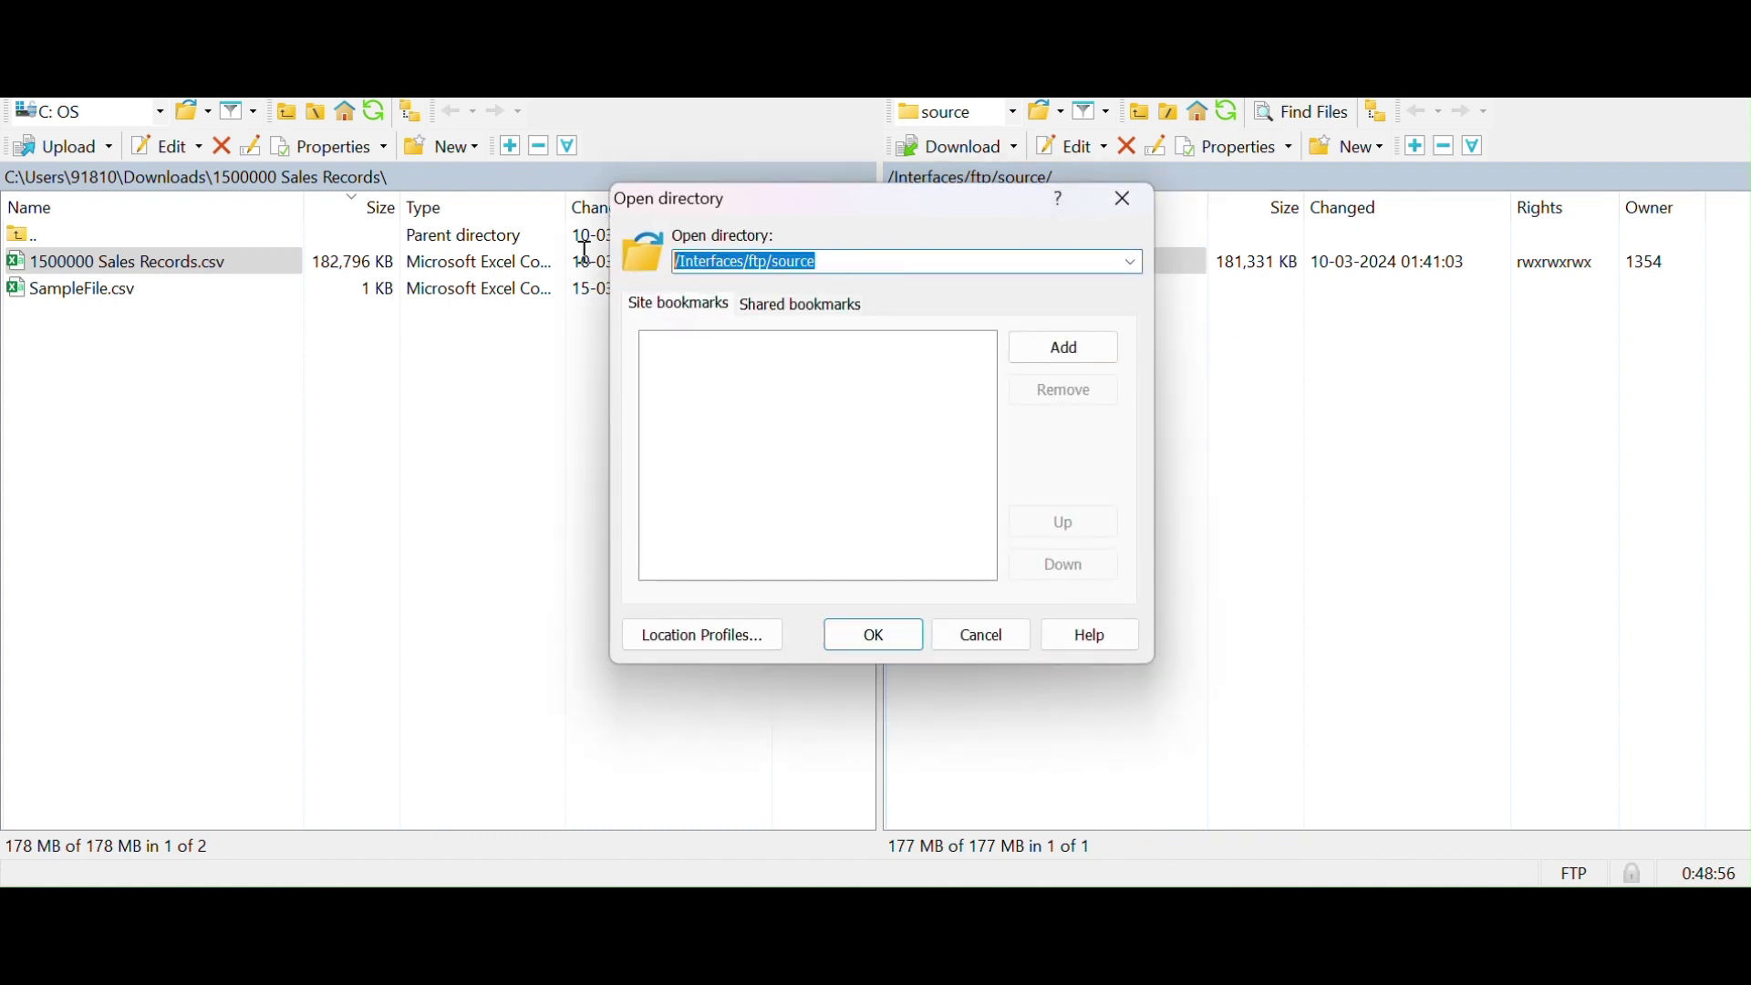
left_click(1124, 195)
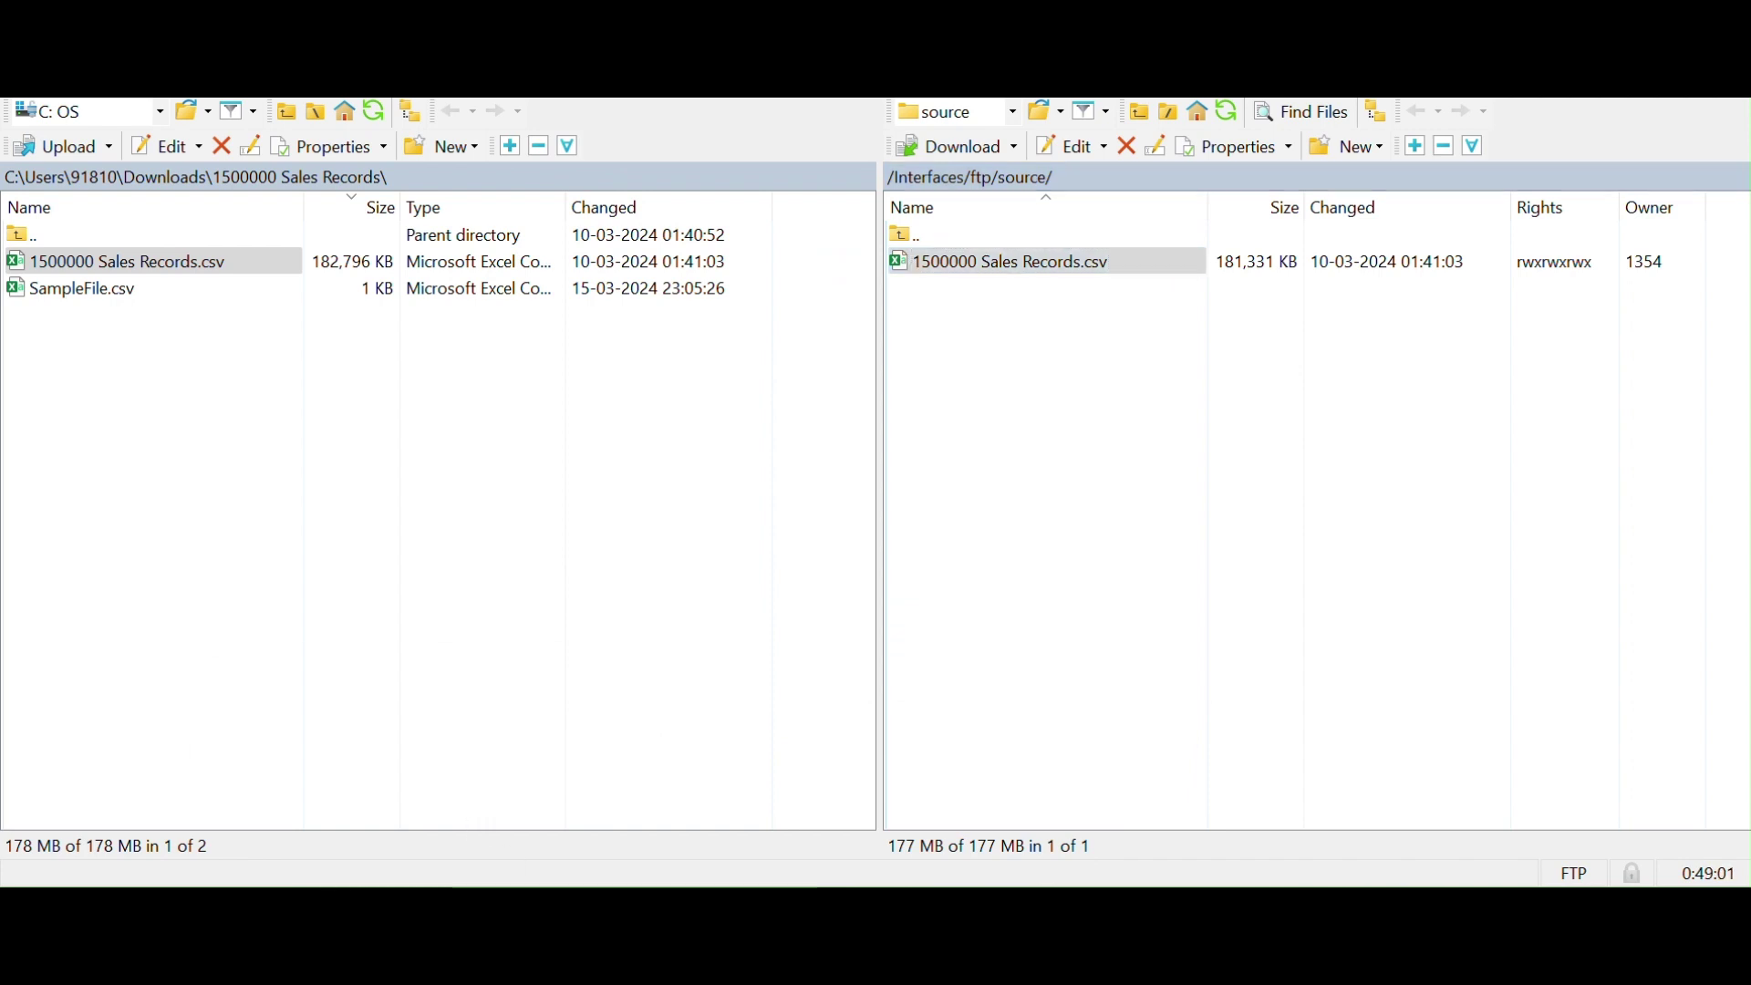
left_click(379, 782)
type("/interfaces/ftp/source")
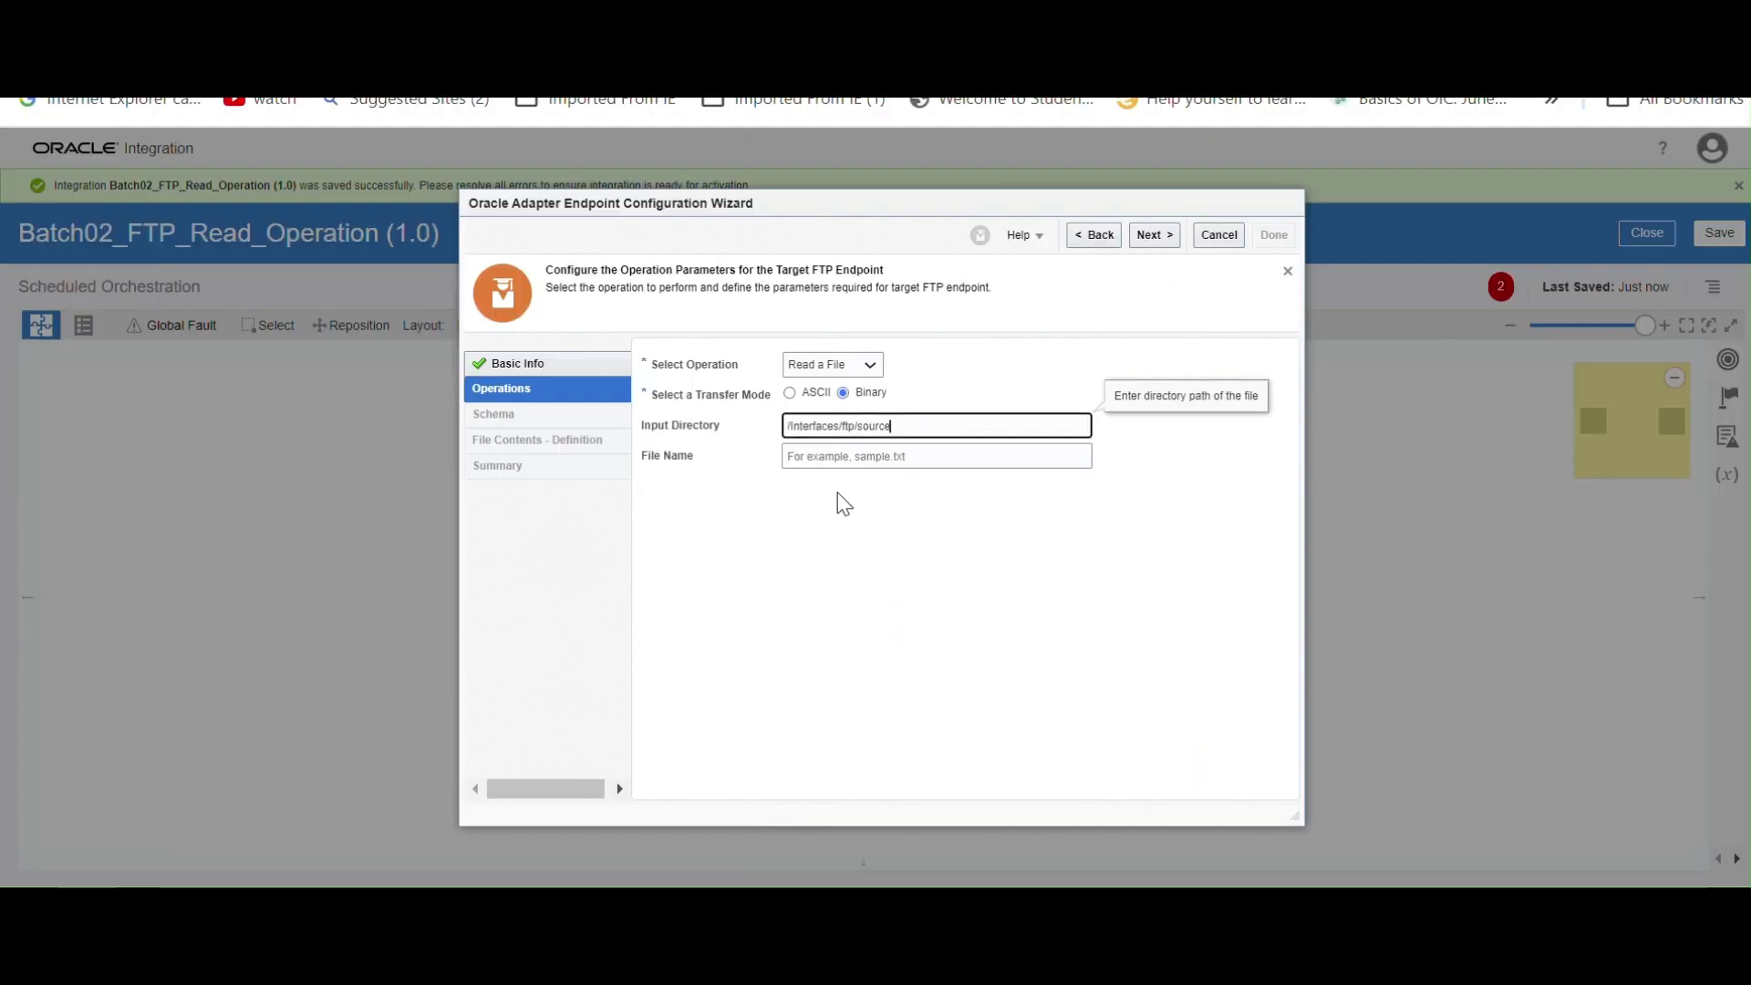
Copy the source file's name from the FTP client and set the endpoint's File Name to 1500000 Sales Records.csv
left_click(848, 453)
mouse_move(1014, 957)
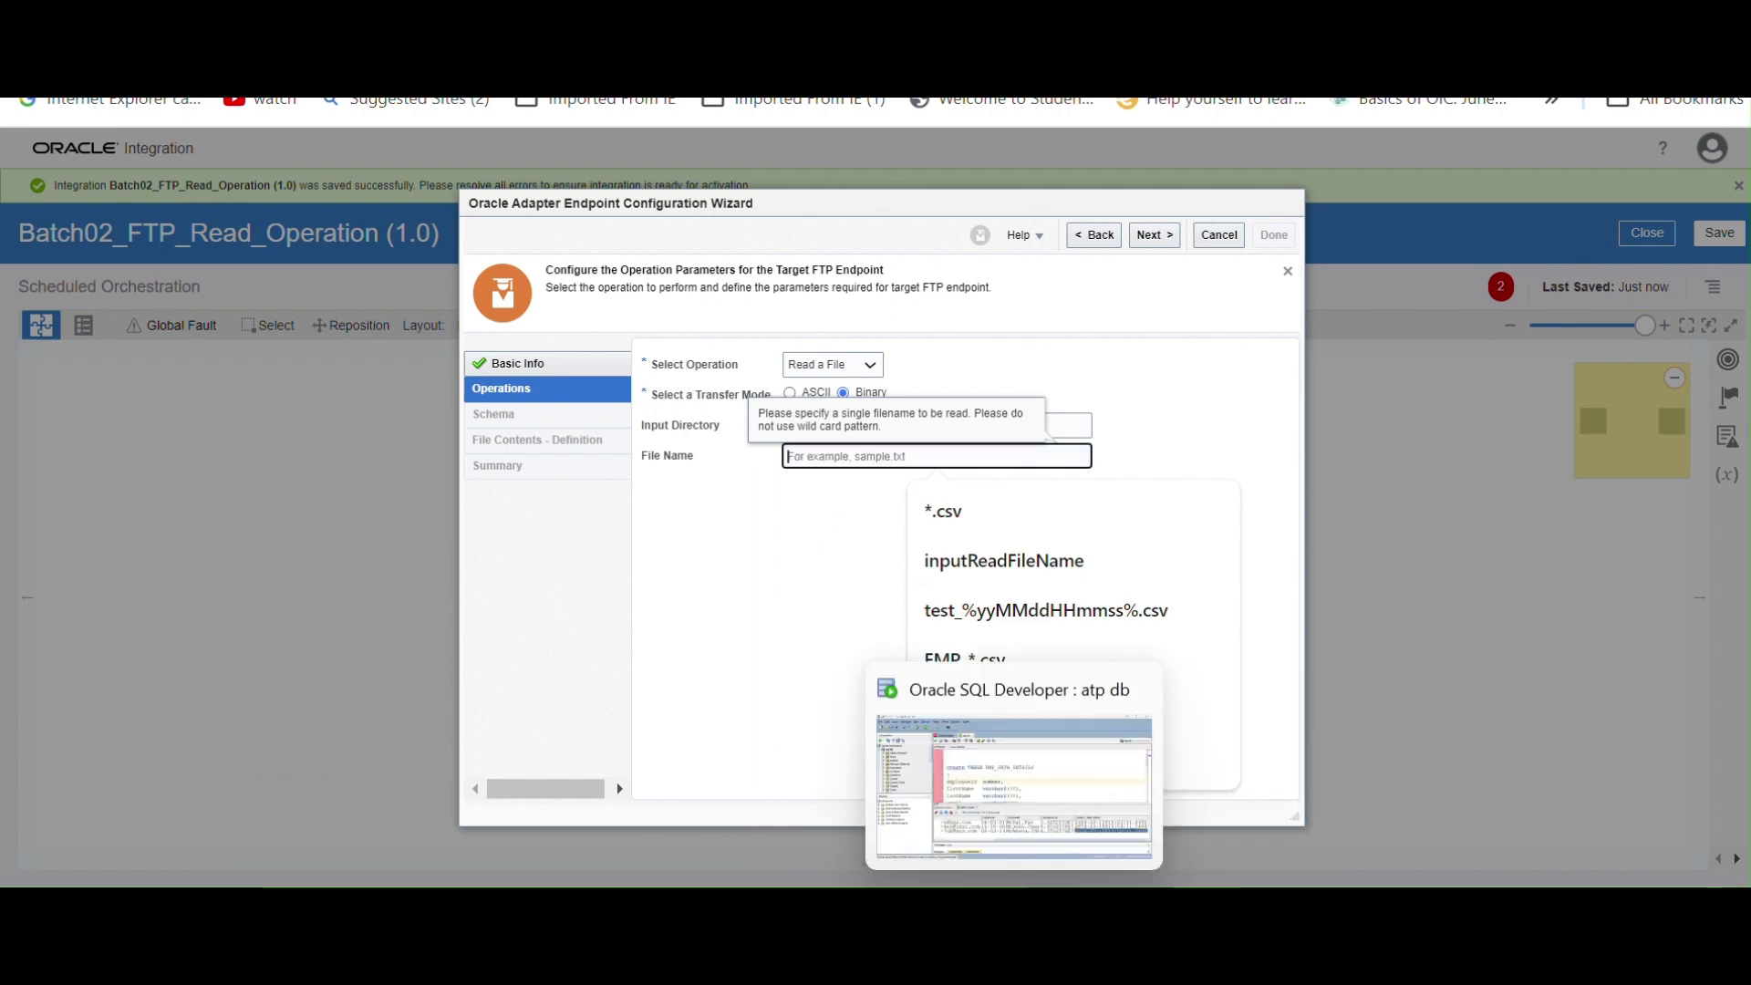
left_click(1209, 912)
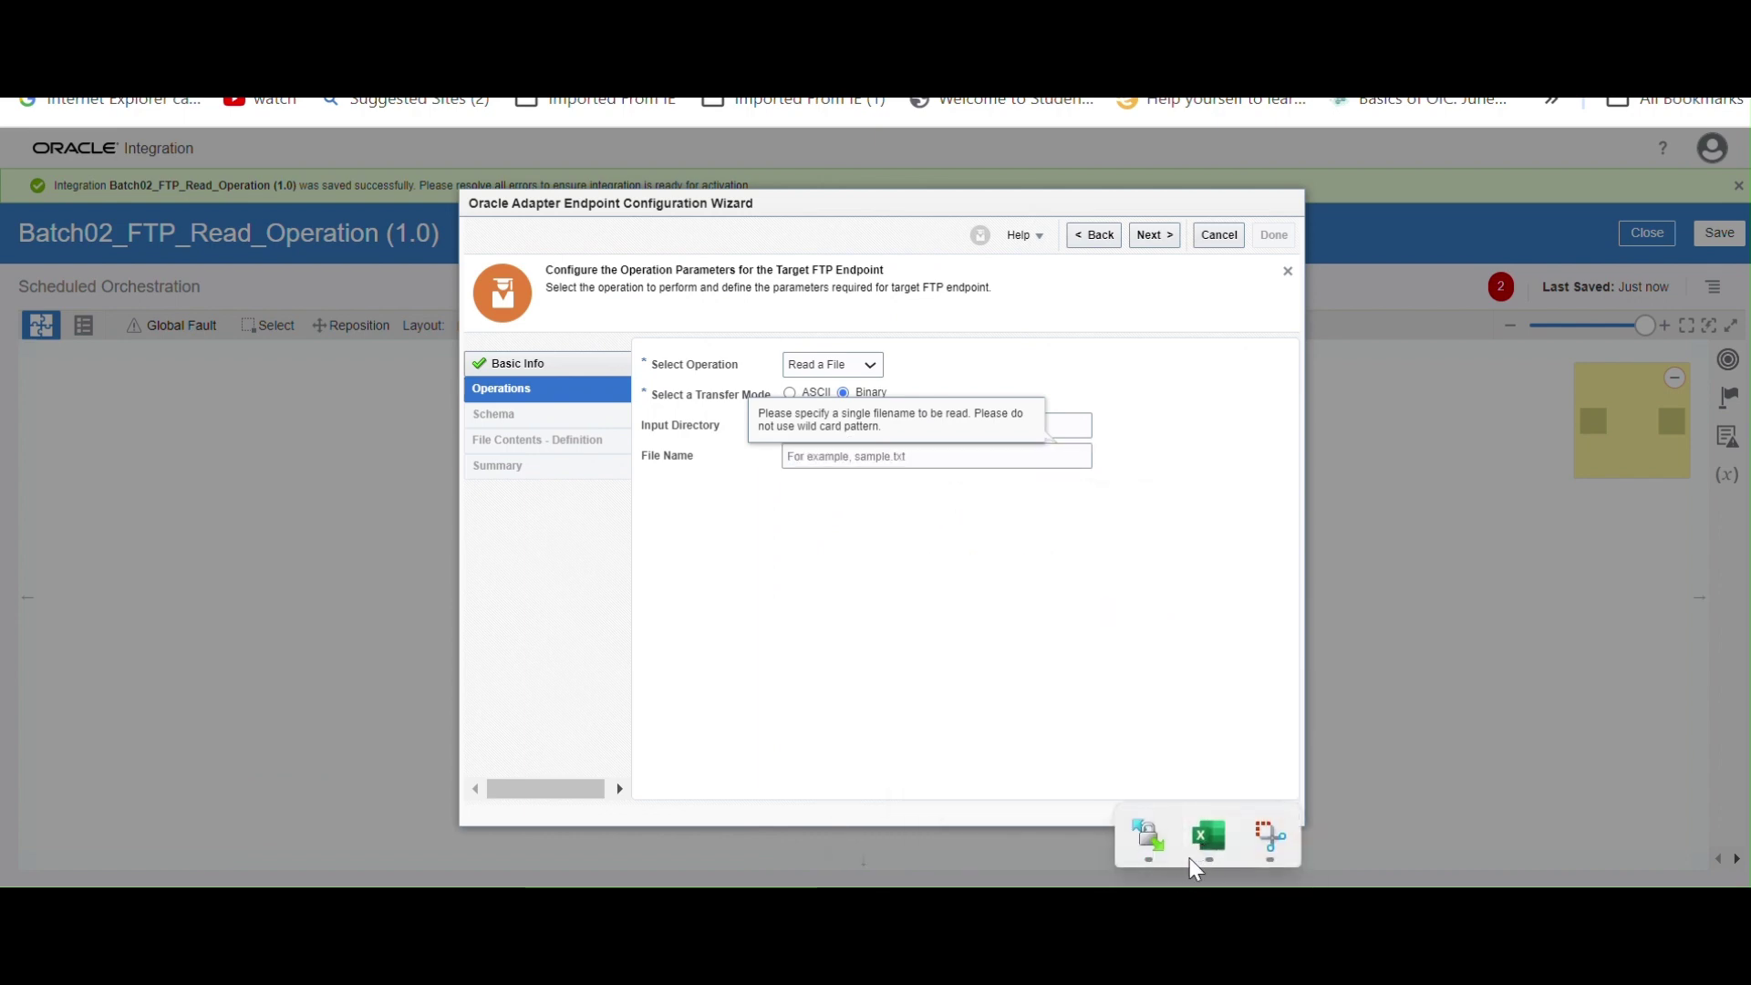
left_click(1148, 836)
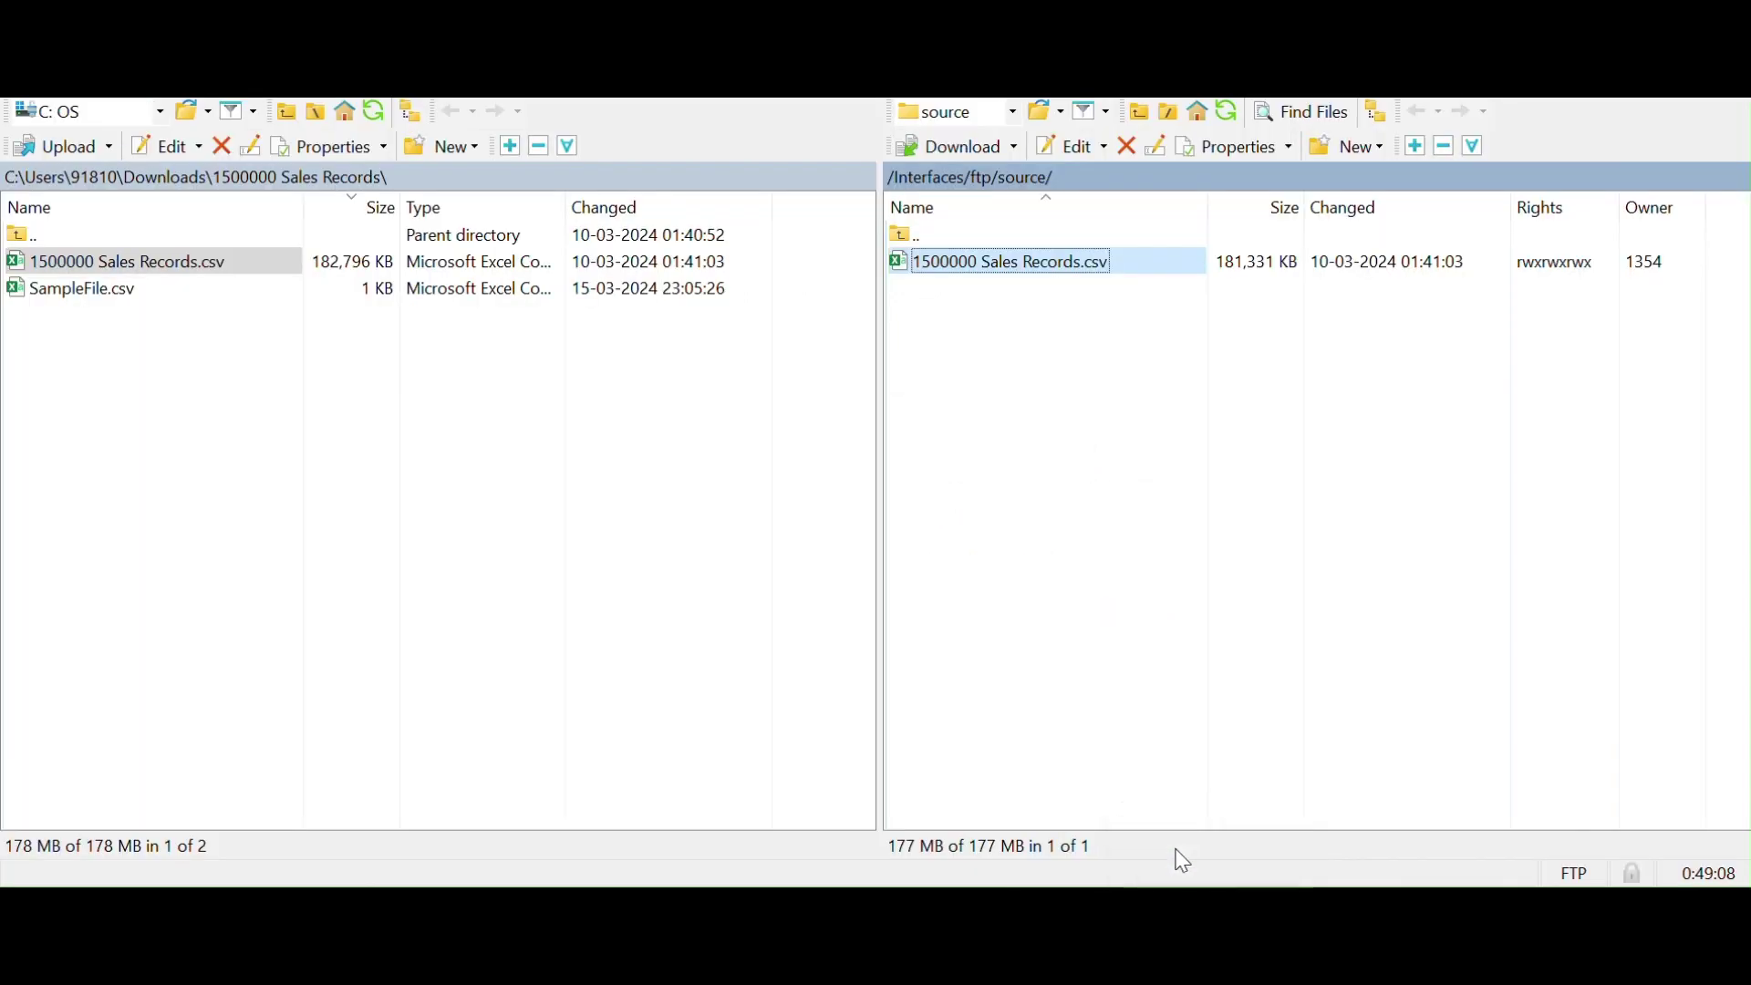
left_click(1087, 273)
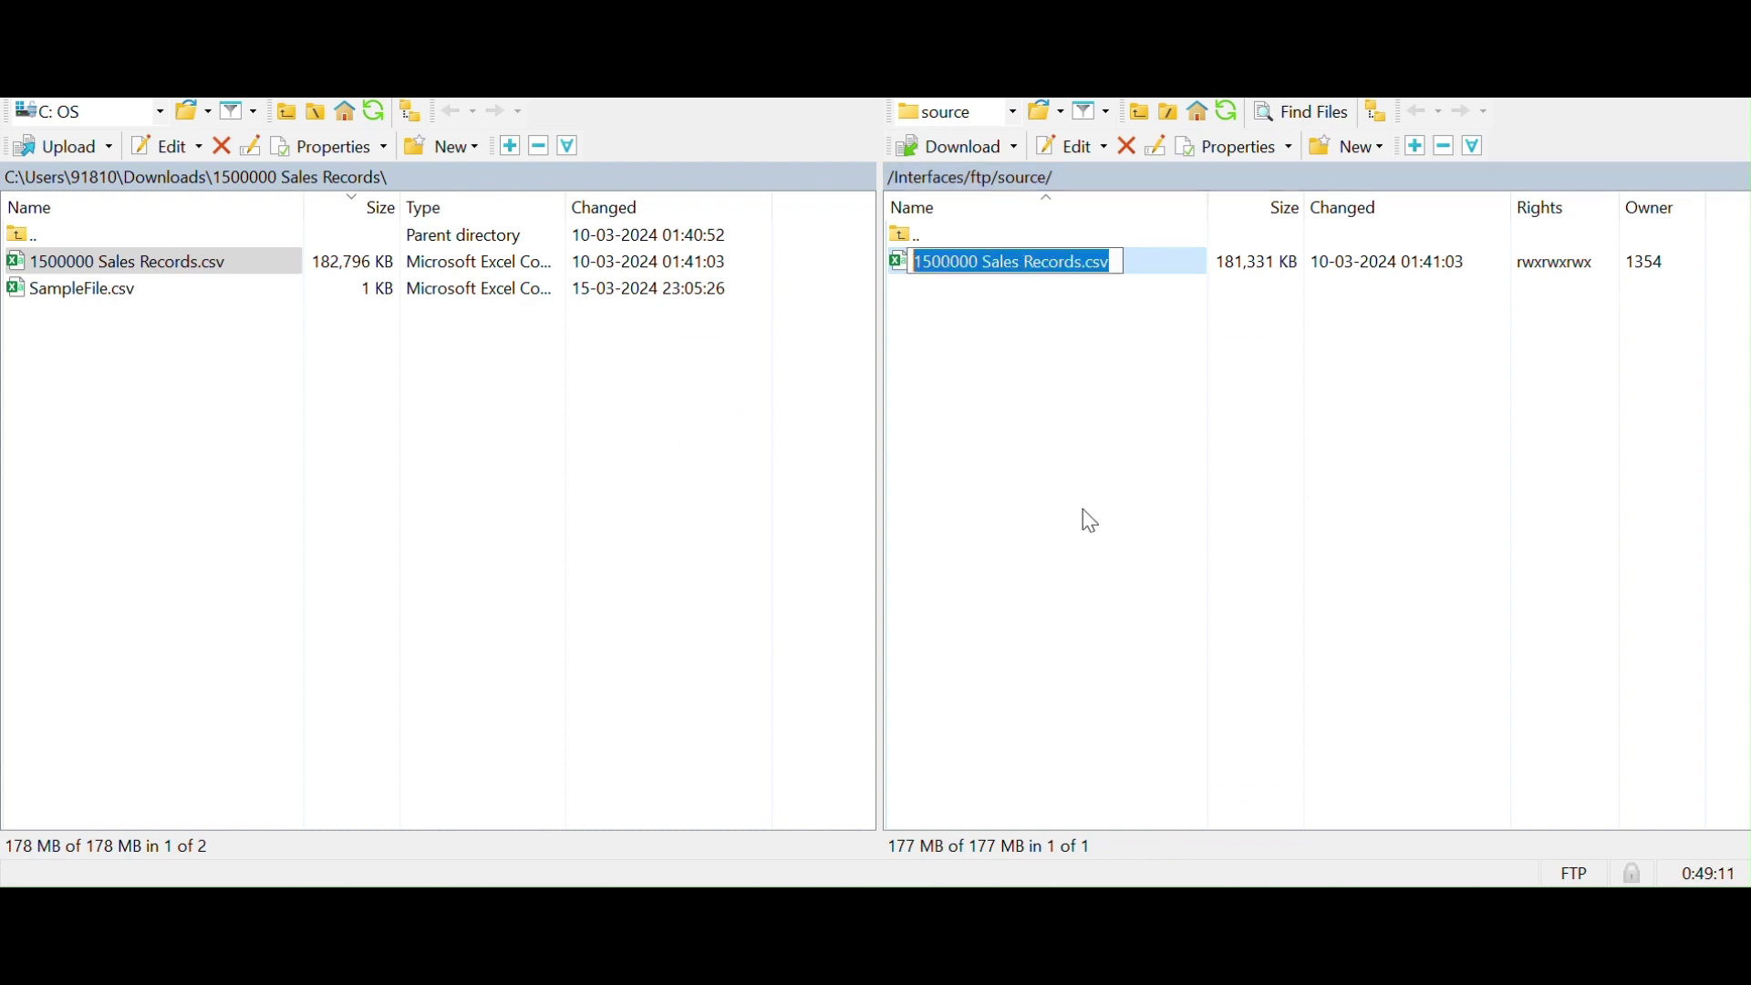
key("Escape")
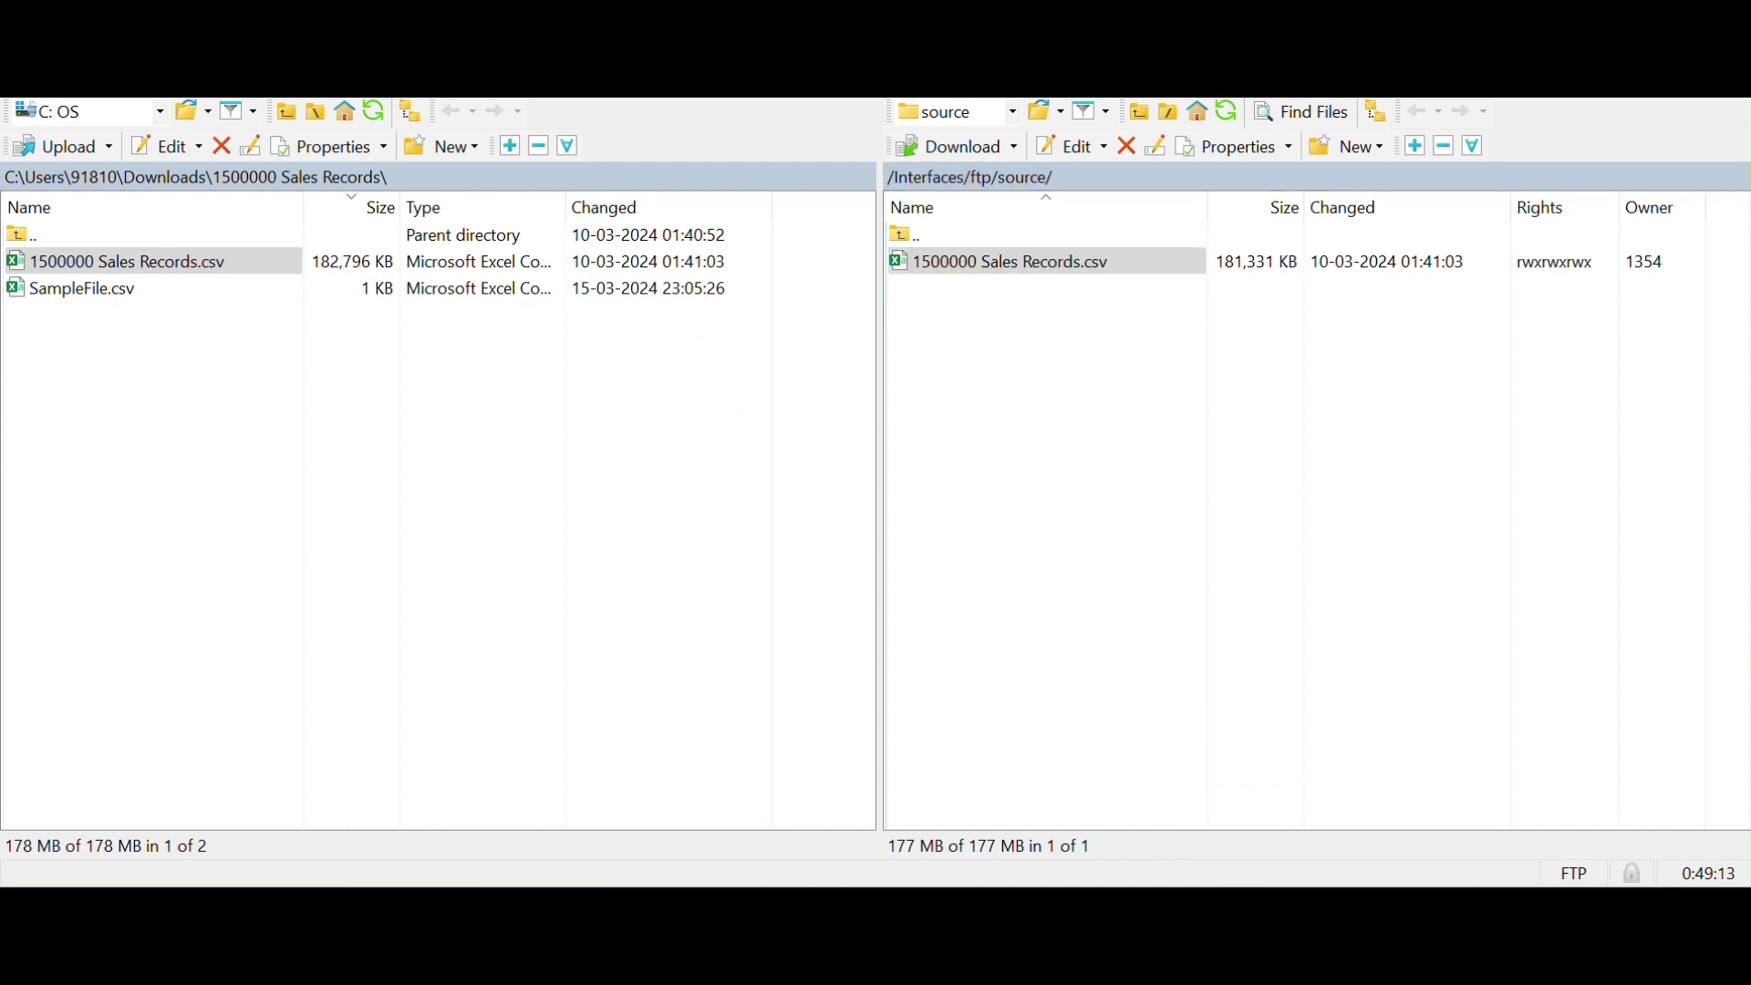
left_click(402, 821)
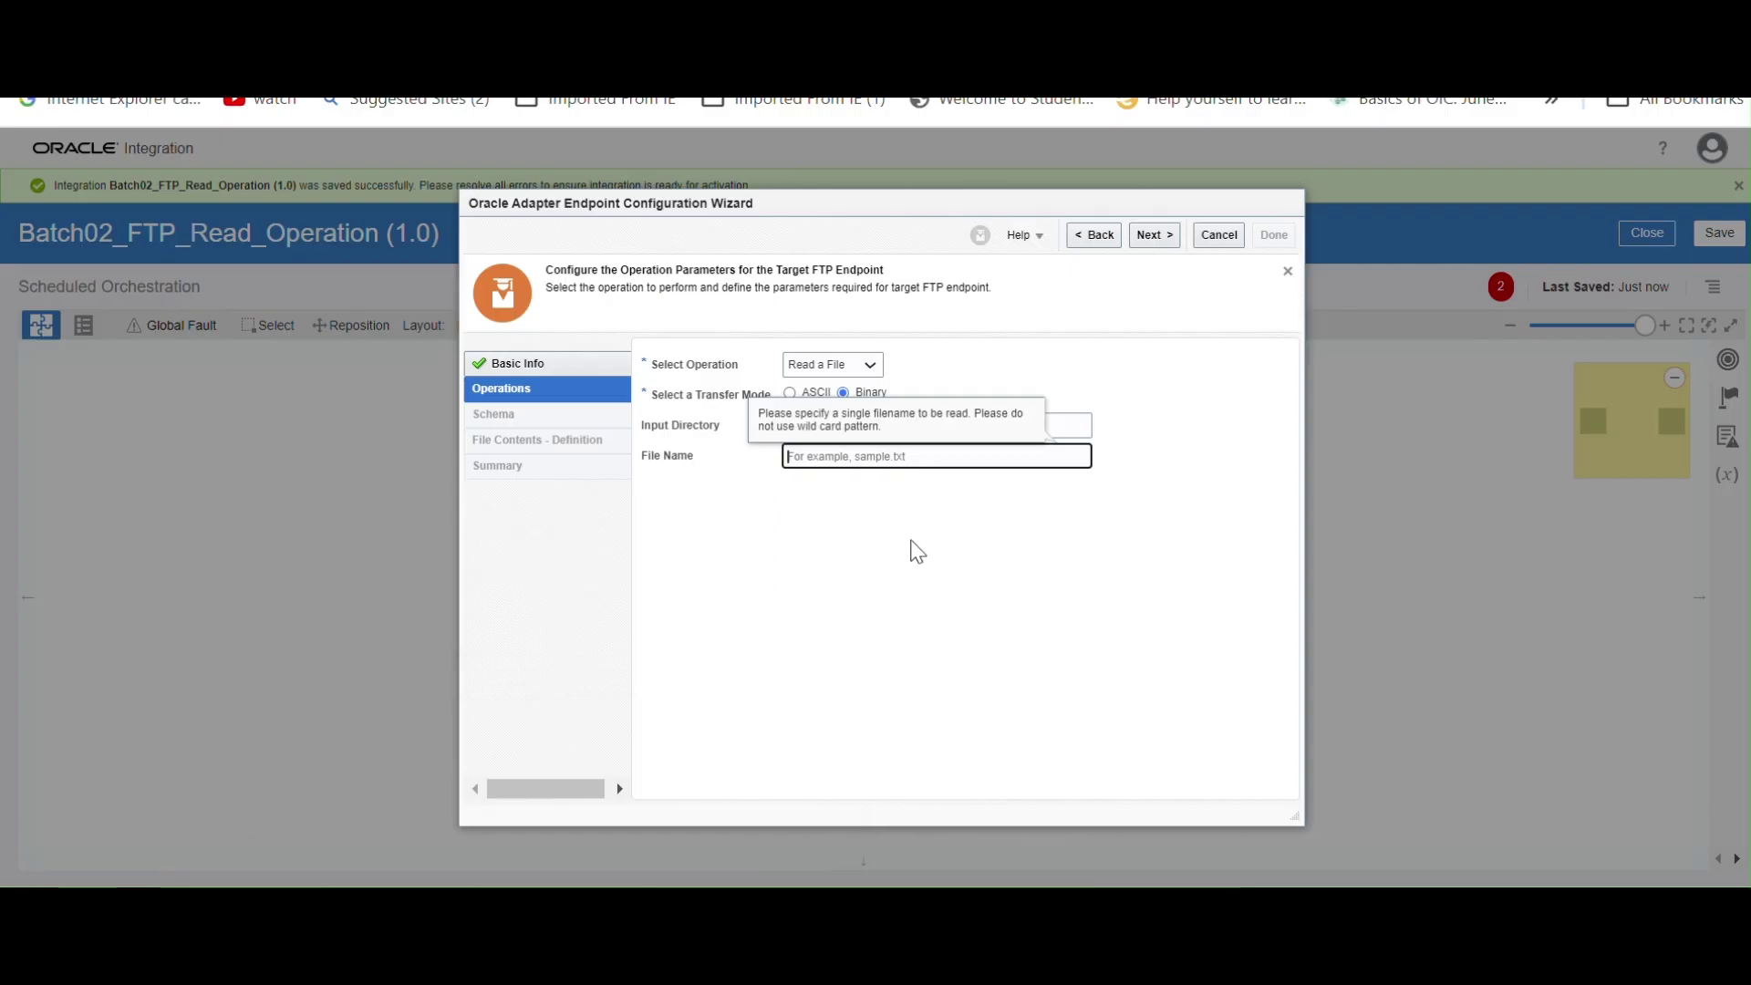
type("1500000 Sales Records.csv")
Proceed to the schema settings and use Sample delimited document (e.g. CSV) to describe the file structure
left_click(1151, 234)
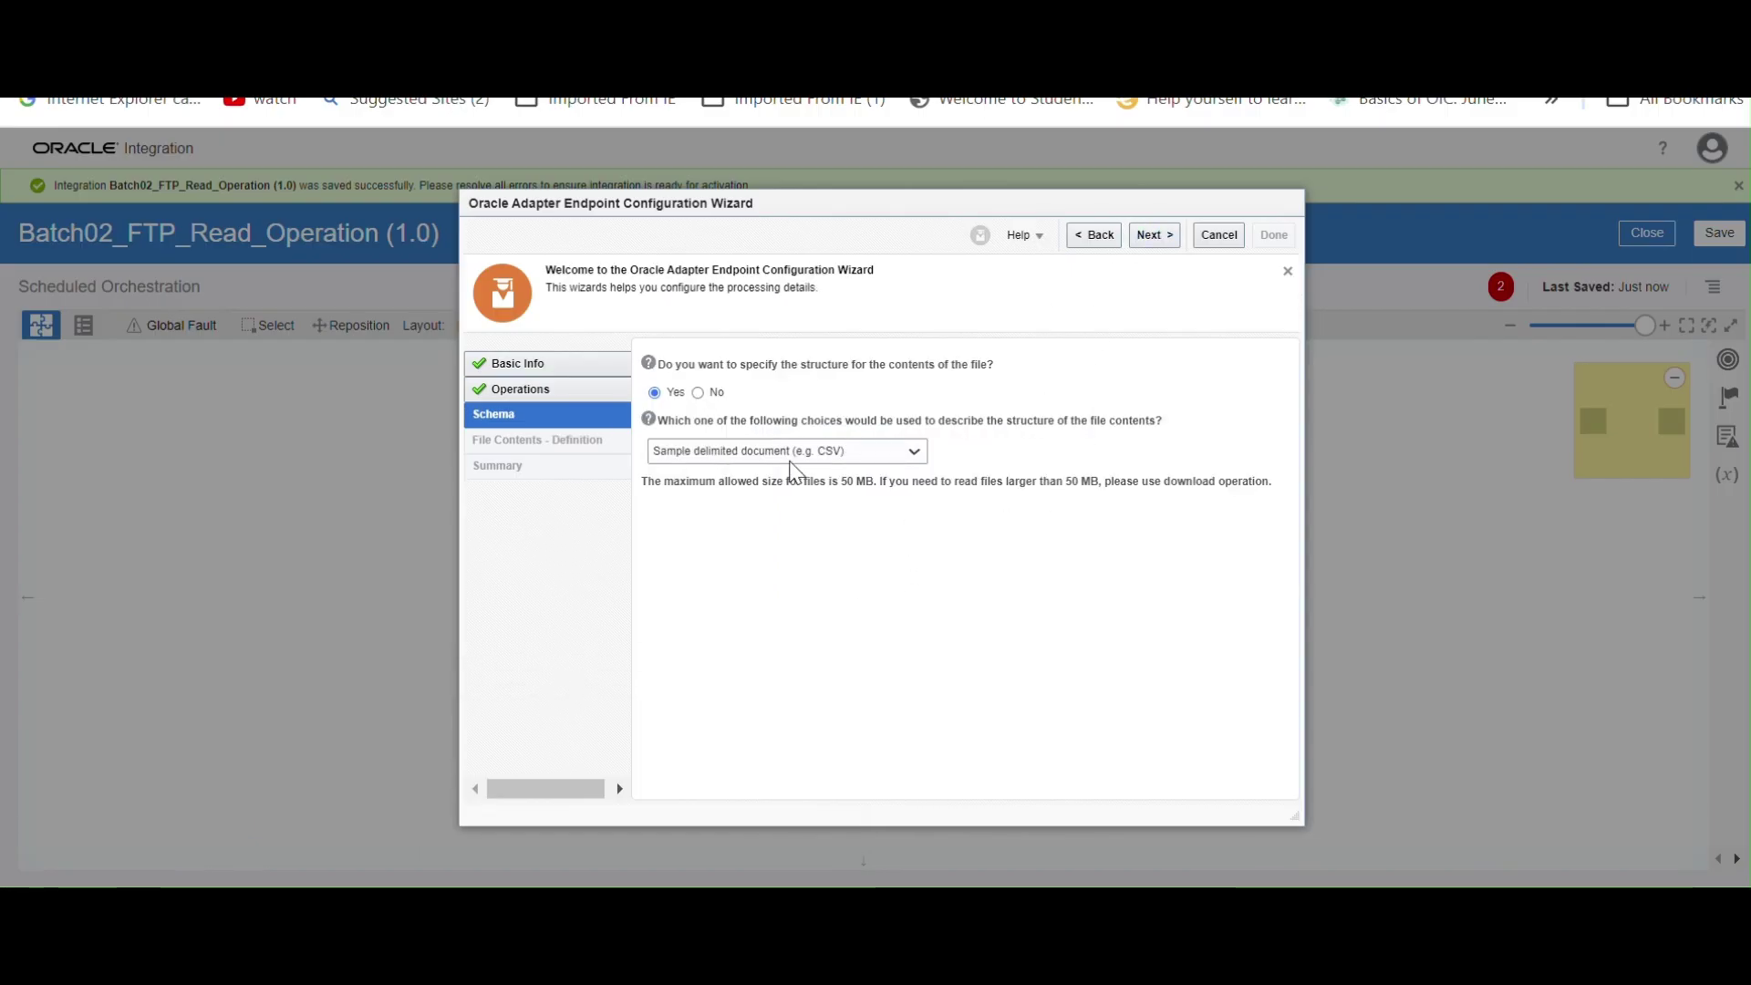
left_click(790, 458)
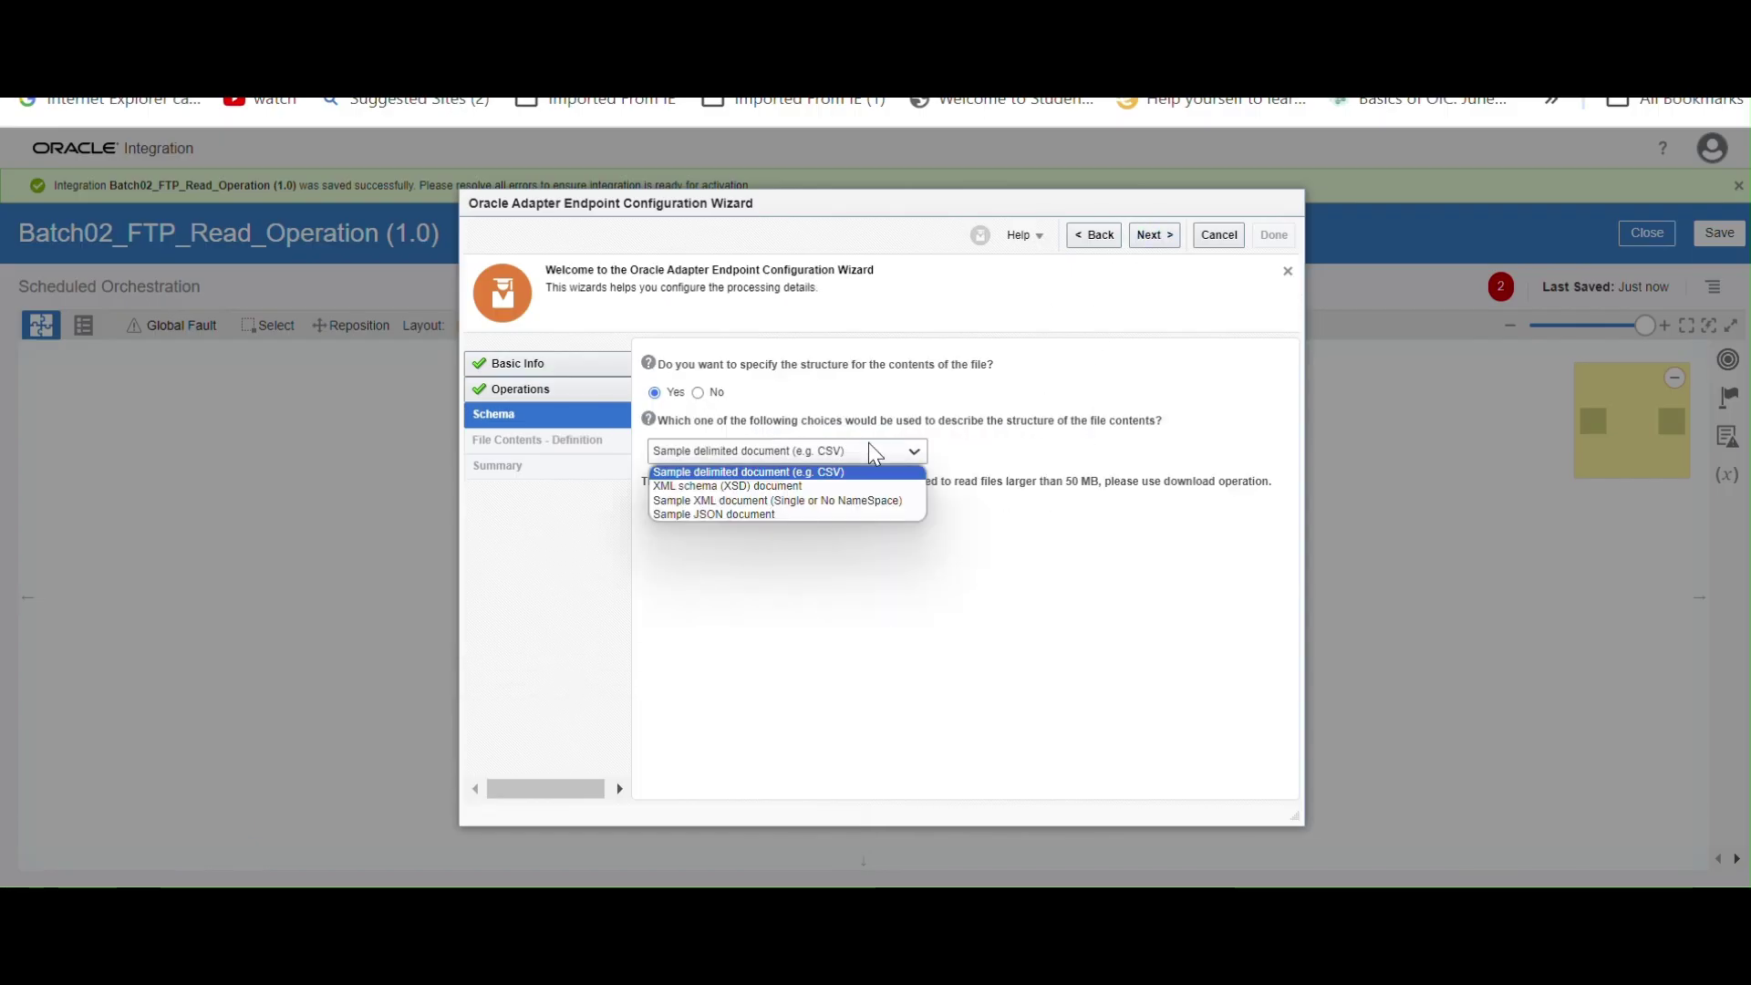
left_click(775, 473)
Switch to the SampleFile workbook in Excel, examine its column headers and sample sales rows, and return to the endpoint configuration
mouse_move(832, 949)
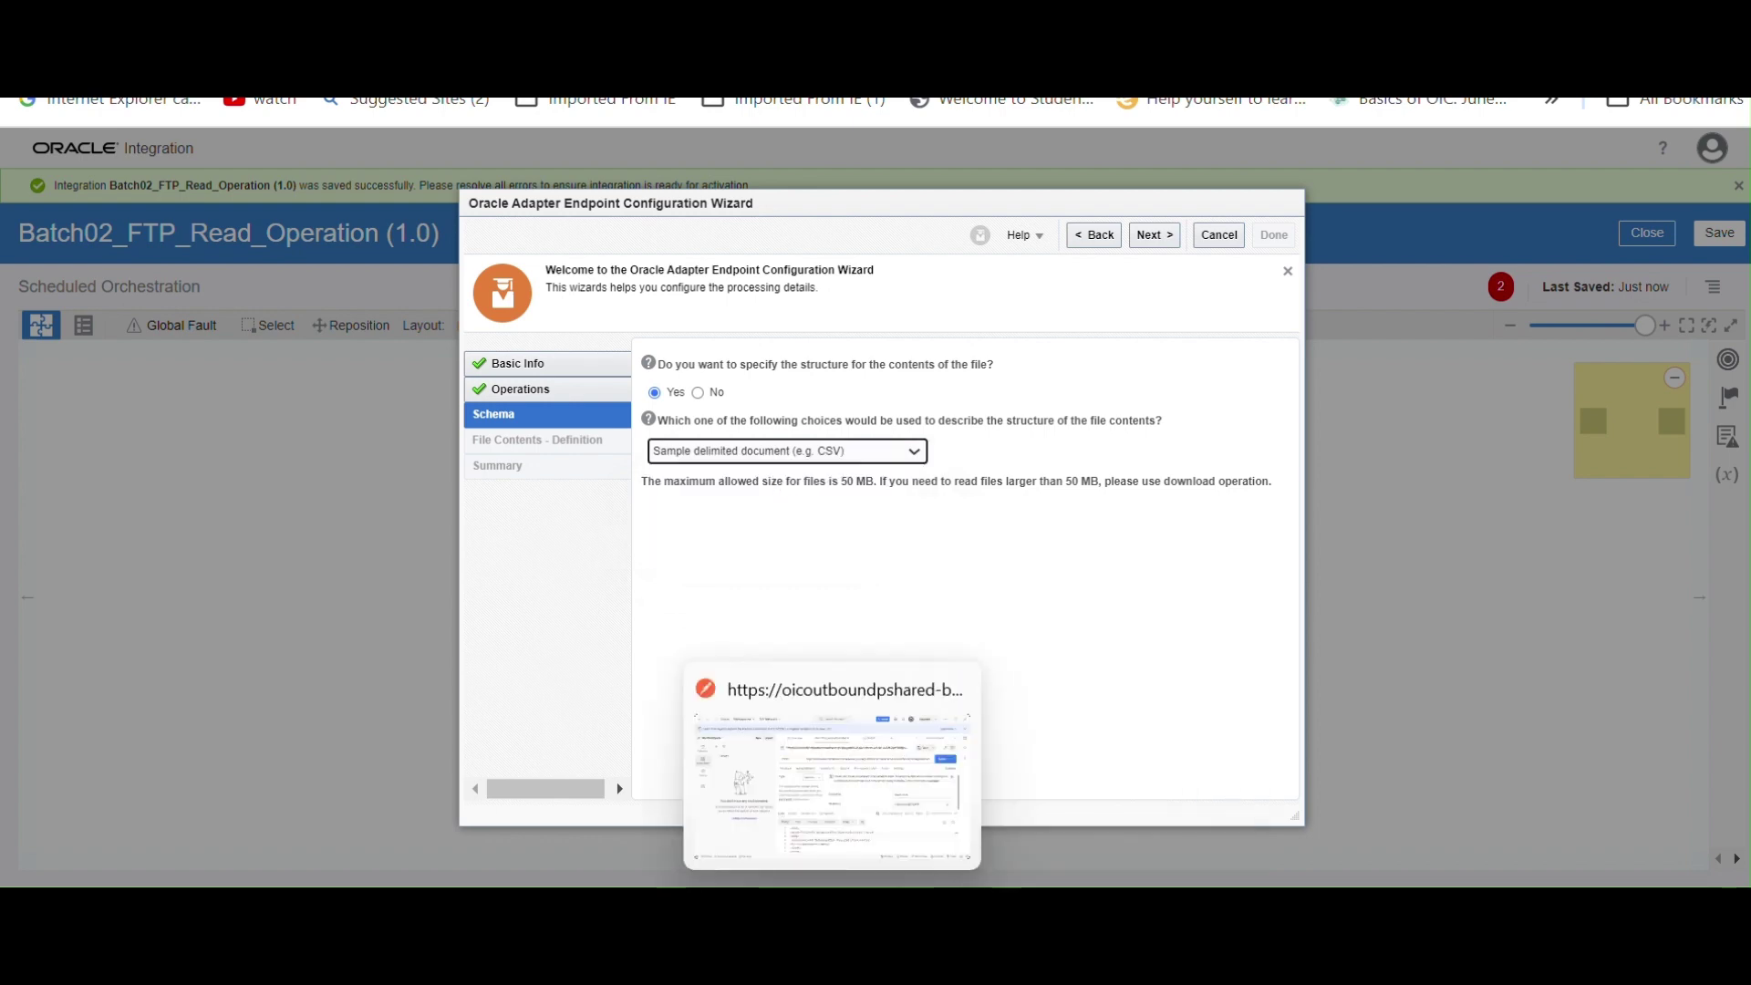
left_click(1208, 886)
mouse_move(1205, 845)
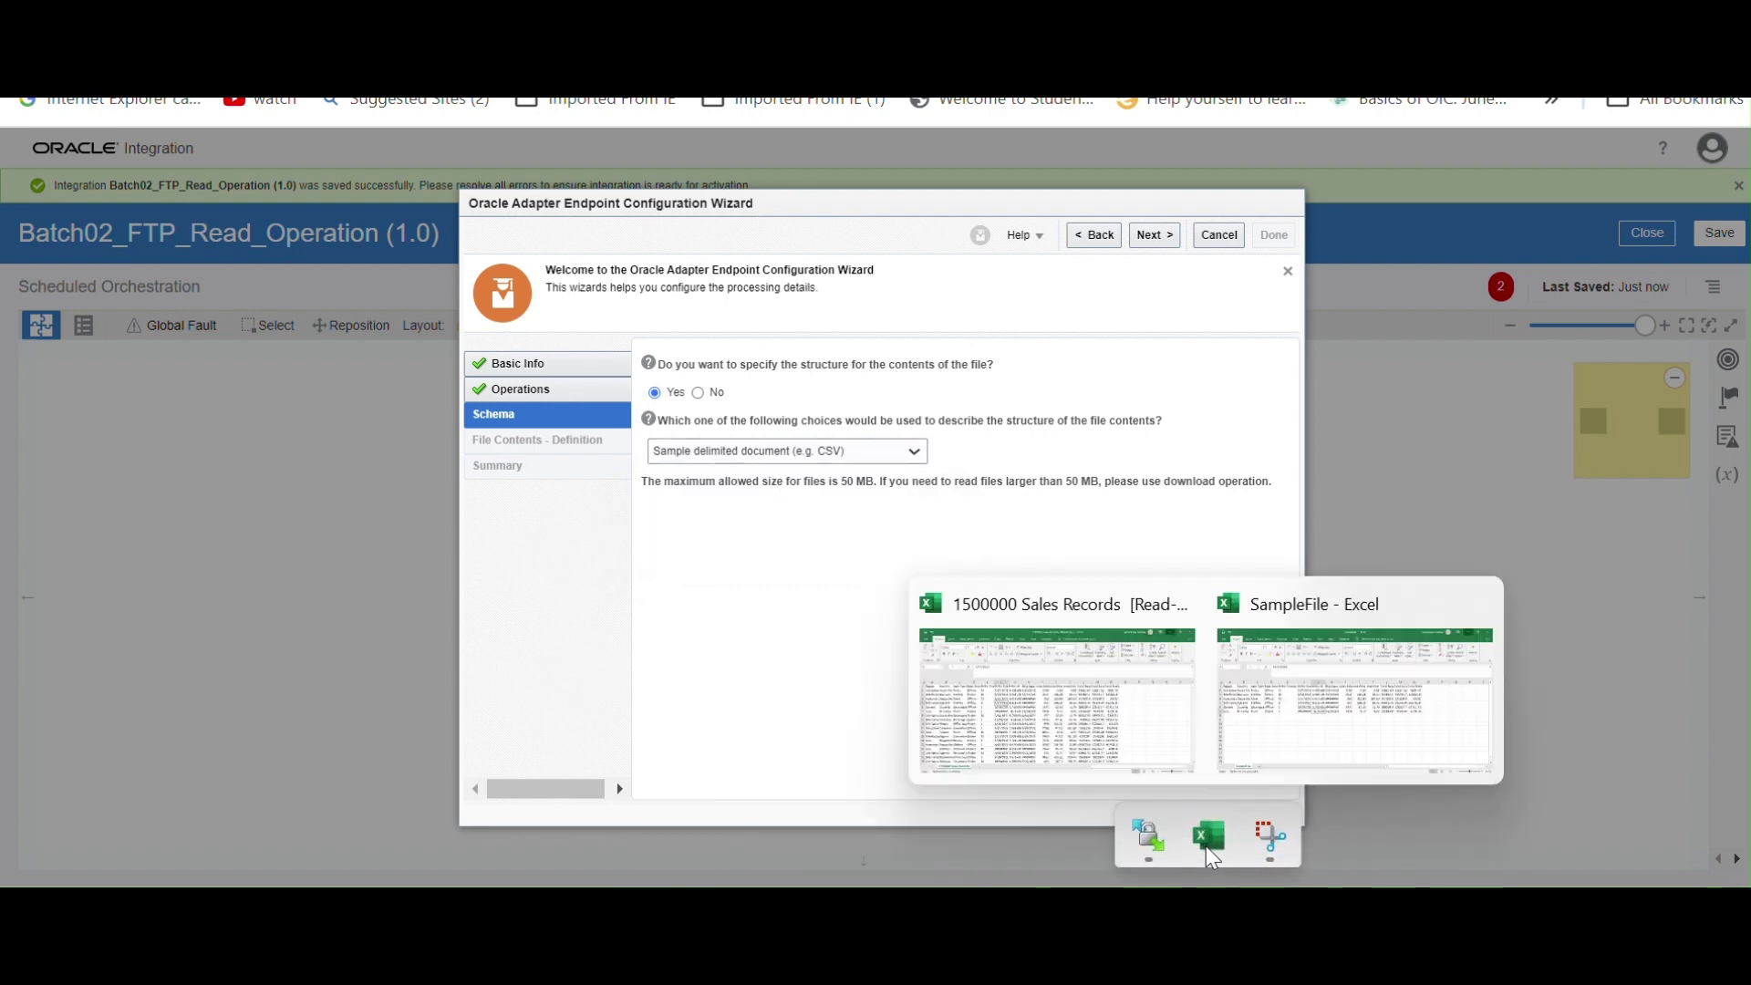
left_click(1260, 733)
left_click(401, 485)
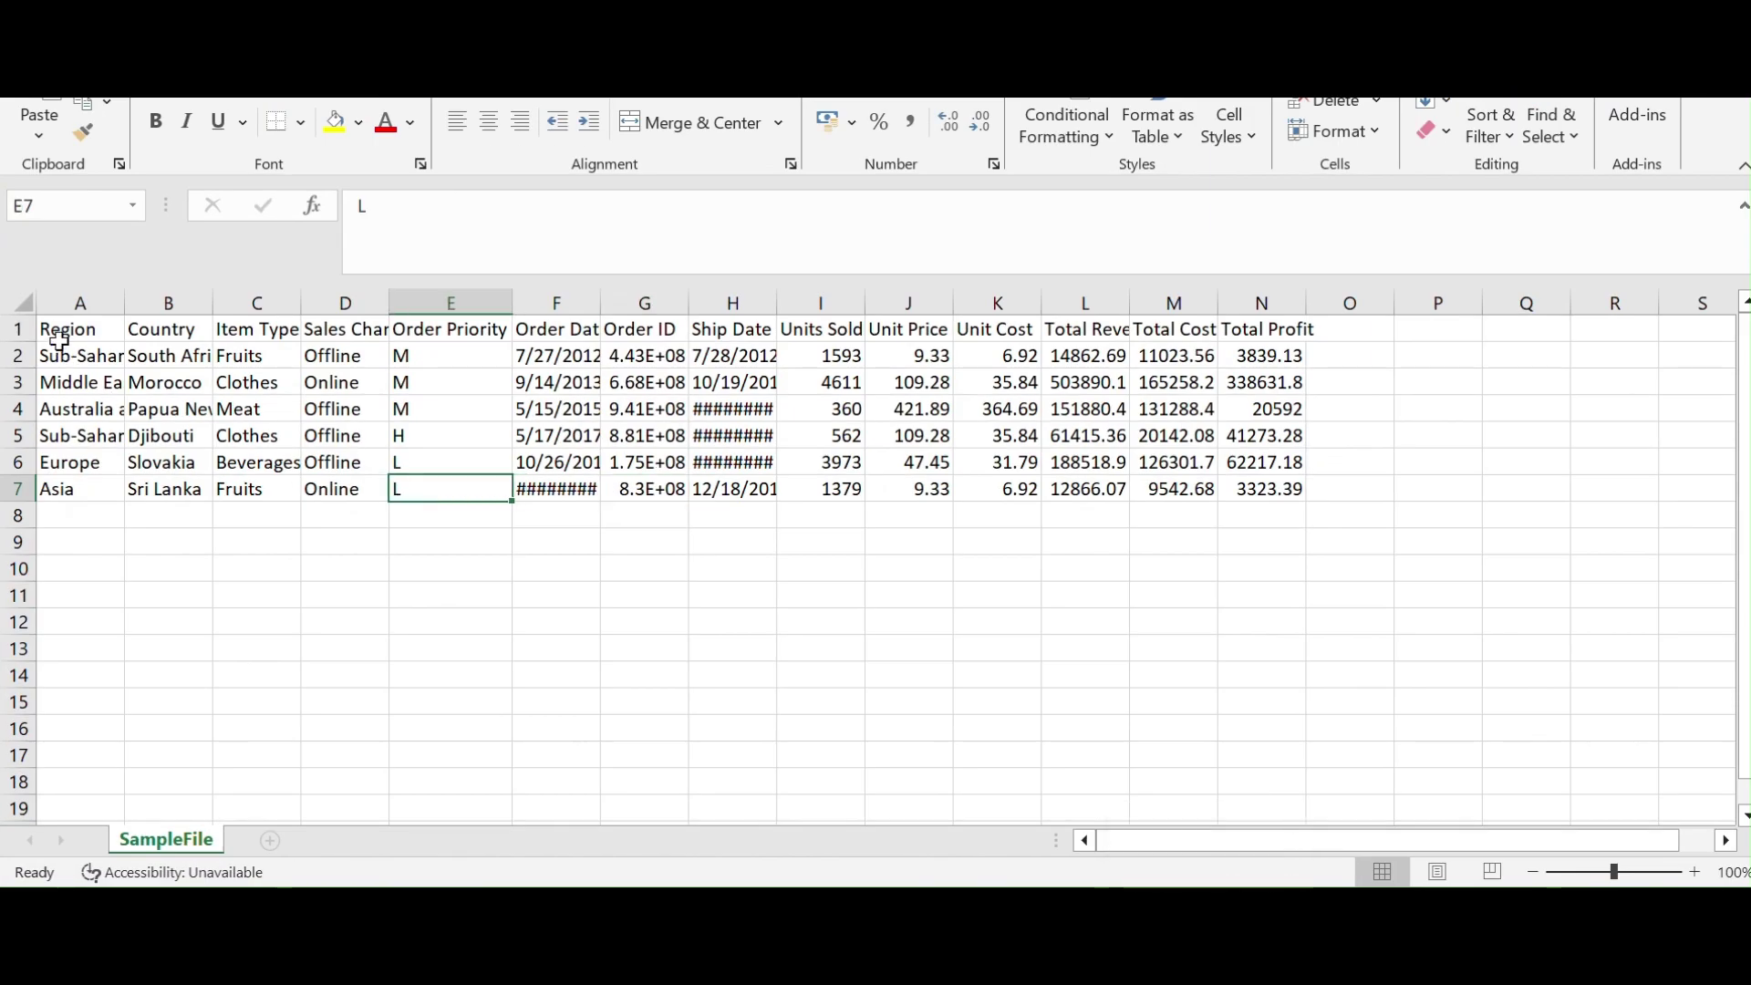
double_click(116, 290)
left_click_drag(137, 326, 1459, 518)
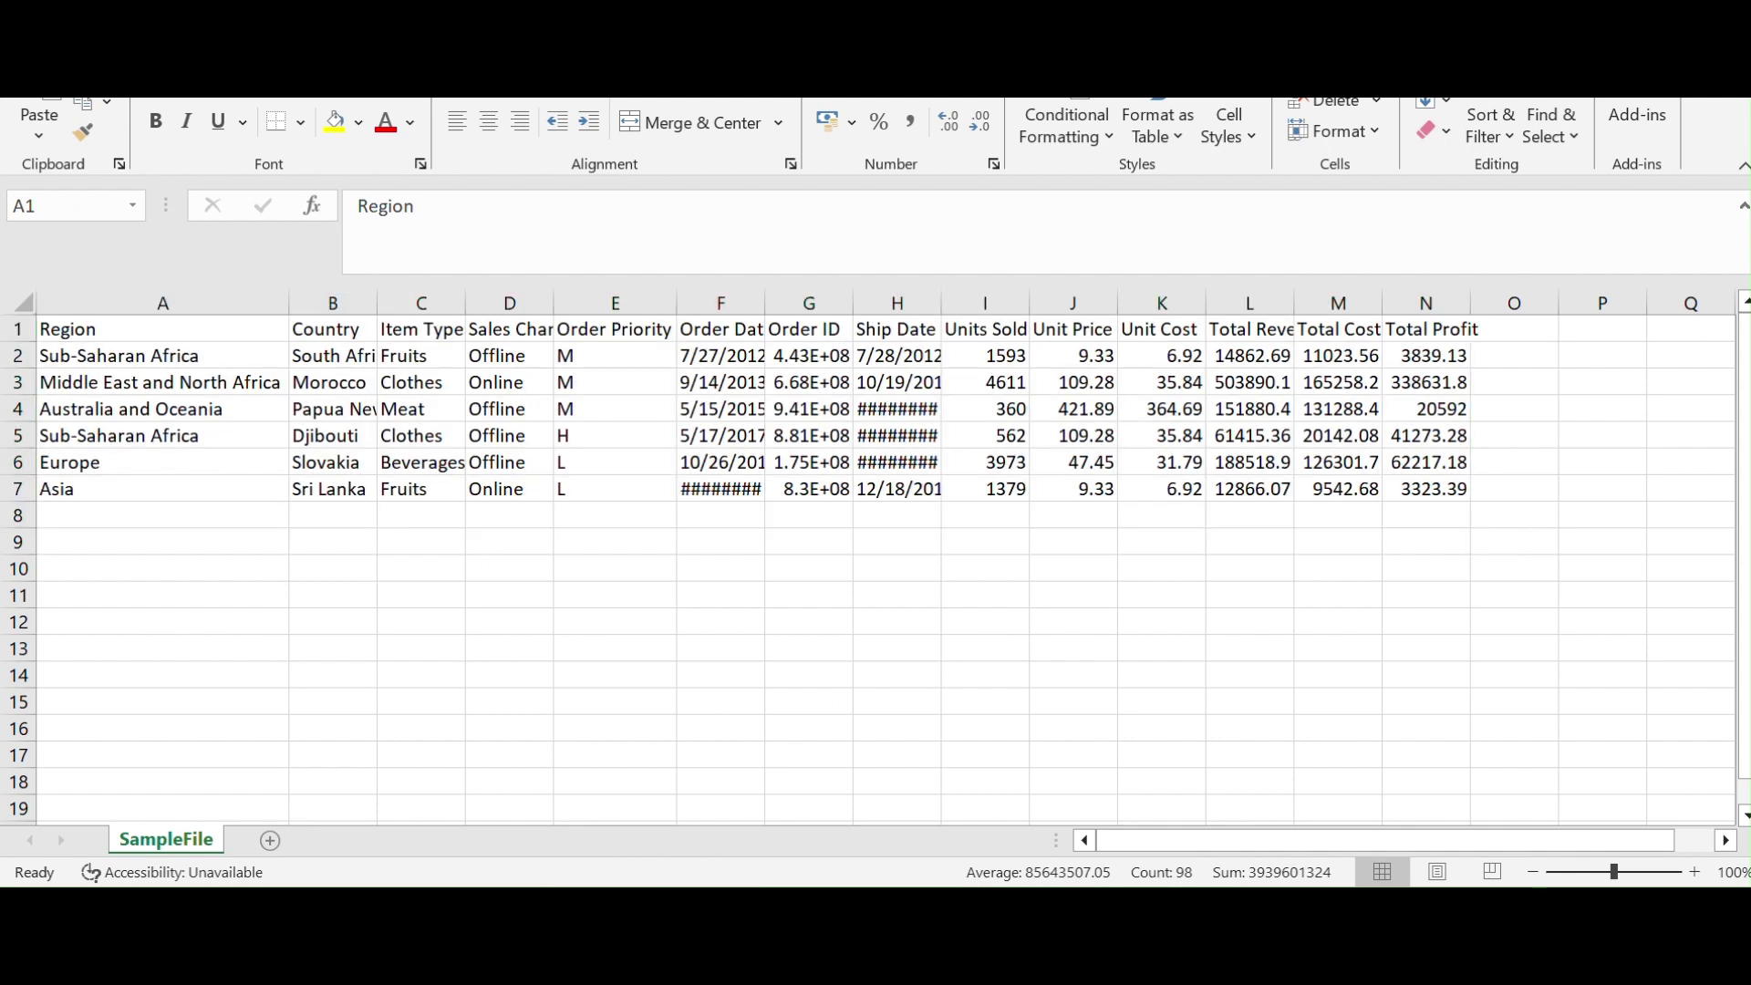
left_click(462, 685)
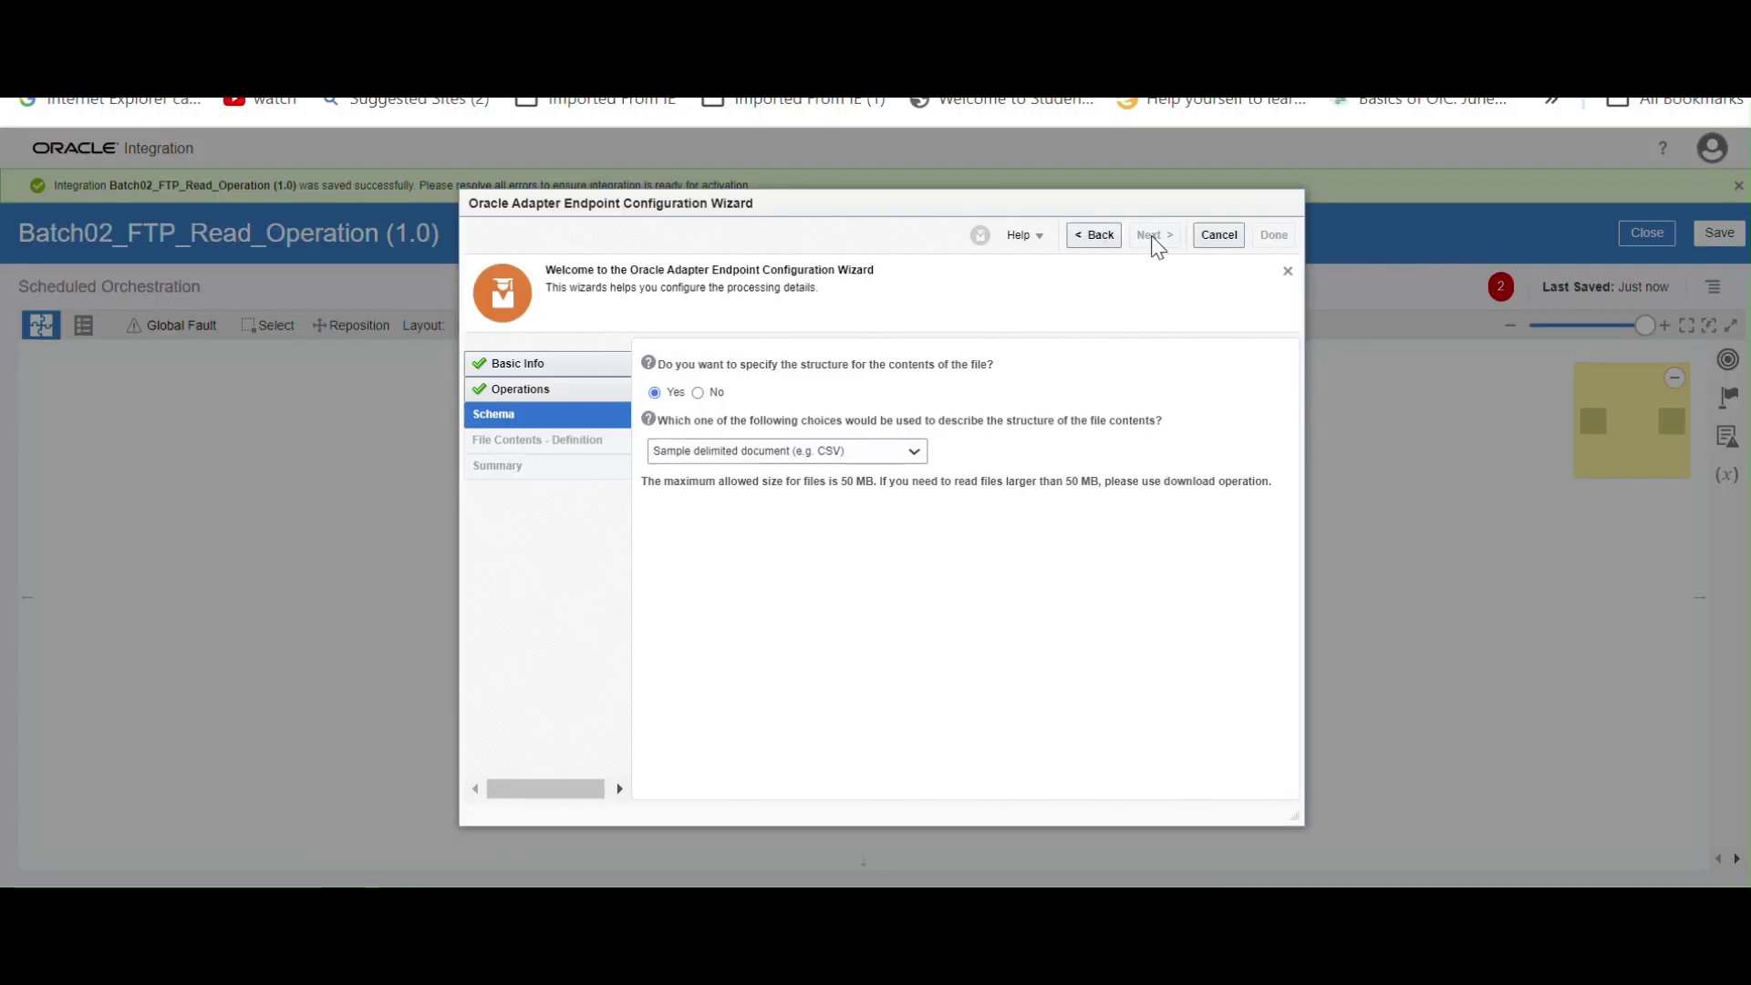
Proceed to the file contents definition and load SampleFile from the Downloads folder 1500000 Sales Records as the delimited data file
left_click(1153, 235)
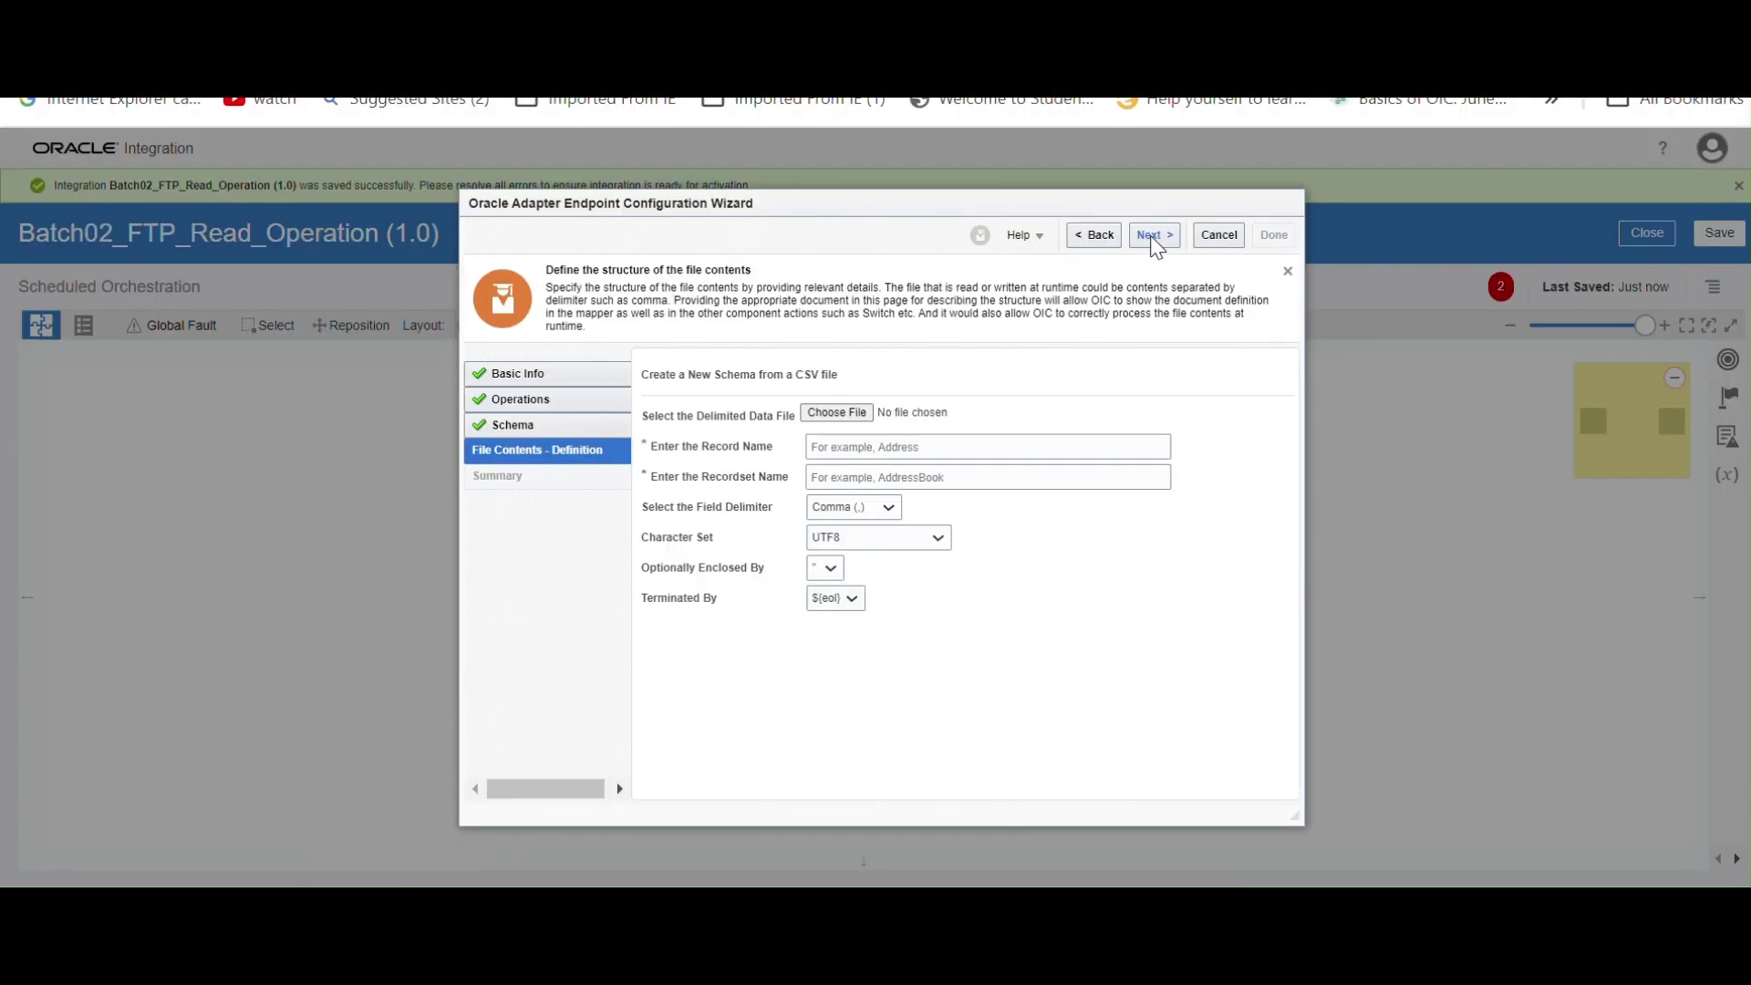
left_click(836, 413)
left_click(575, 441)
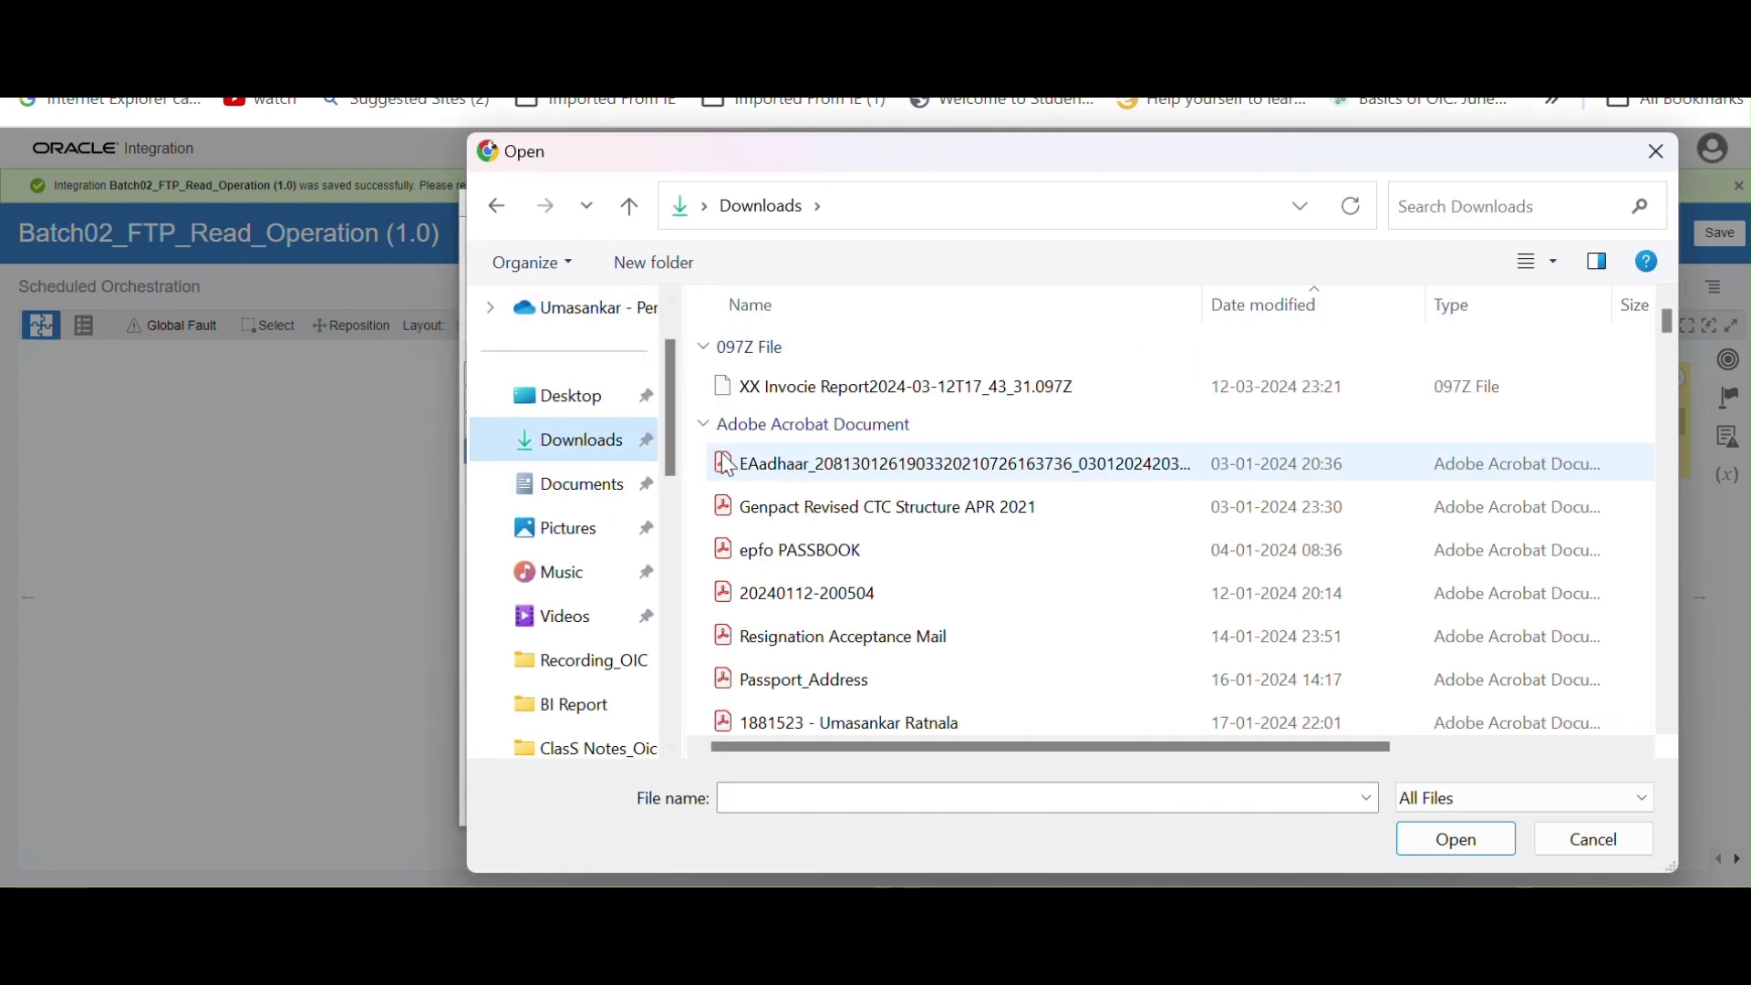
left_click(727, 466)
key("1")
key("1")
key("1")
key("1")
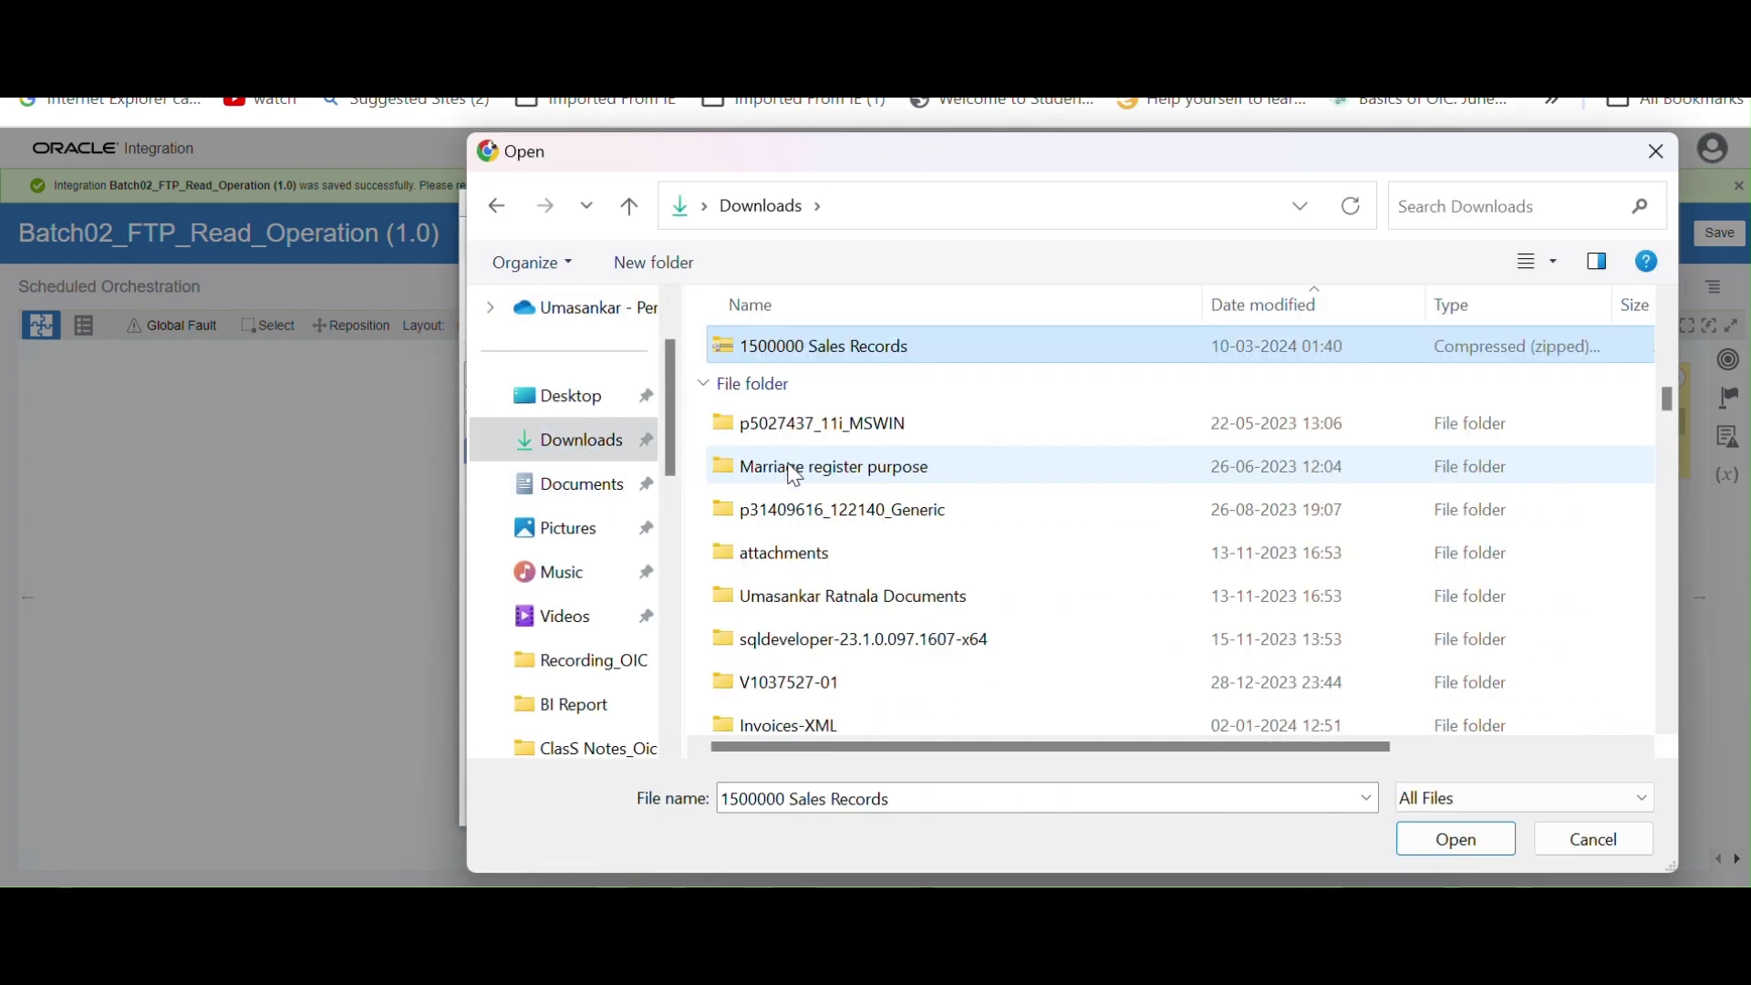
key("1")
double_click(810, 351)
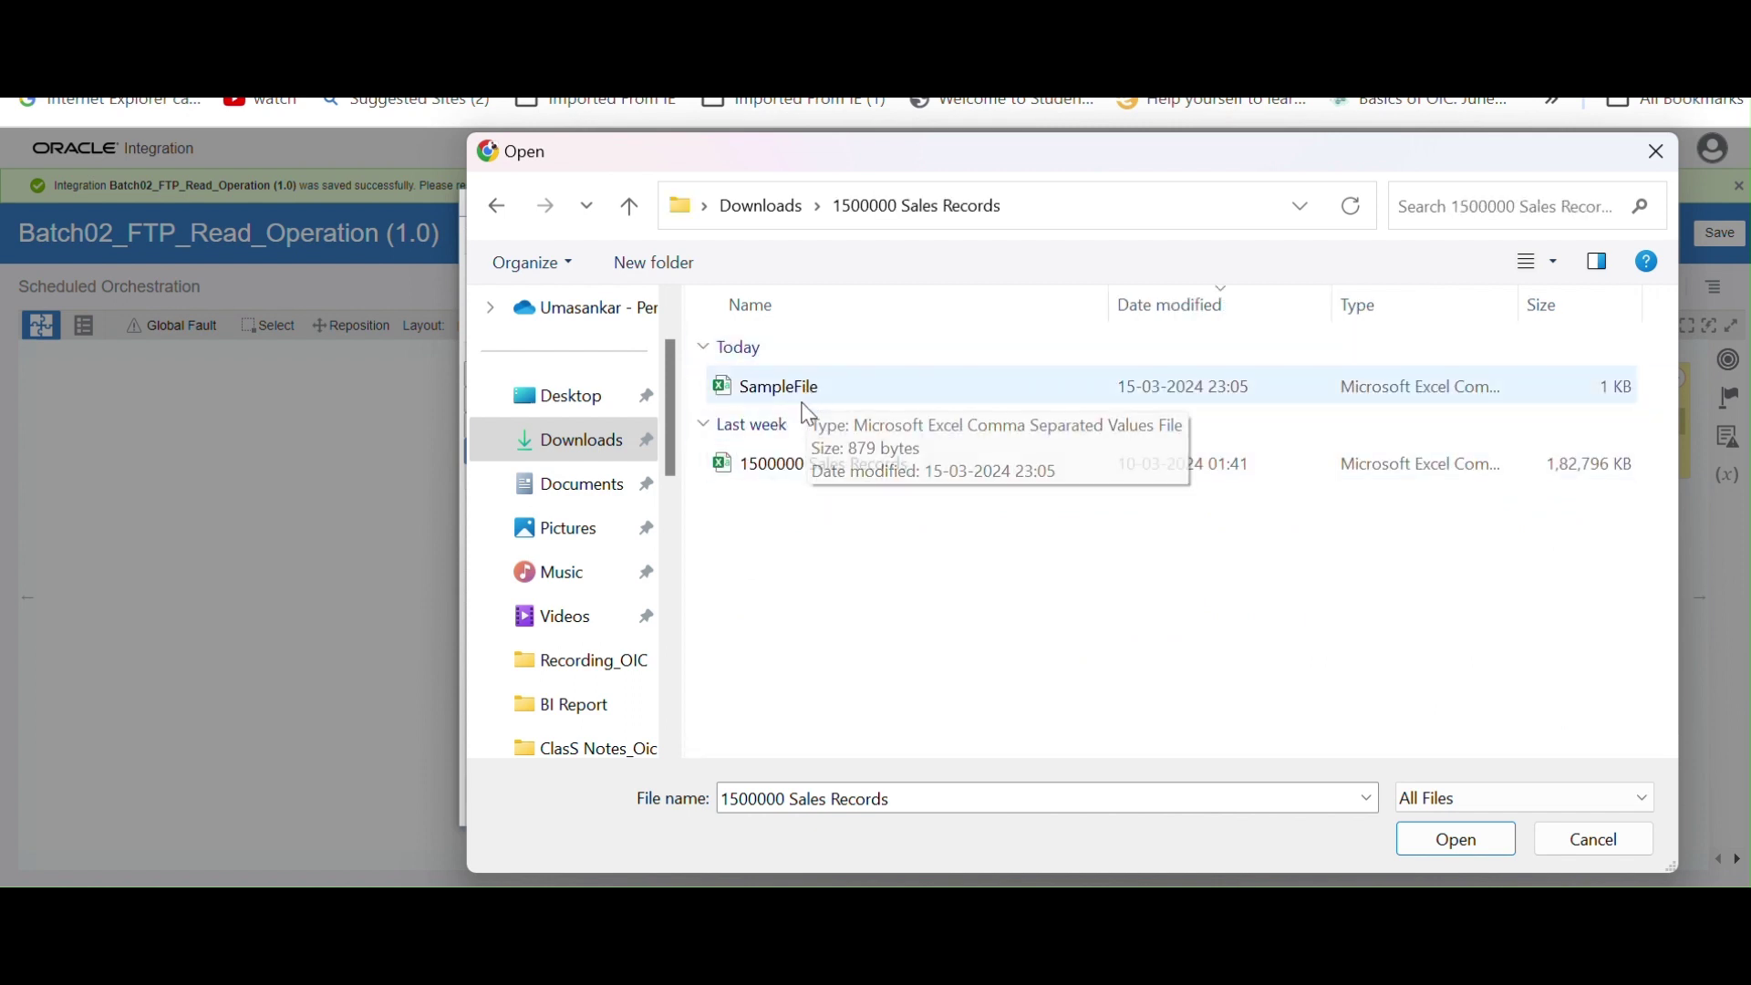
double_click(826, 390)
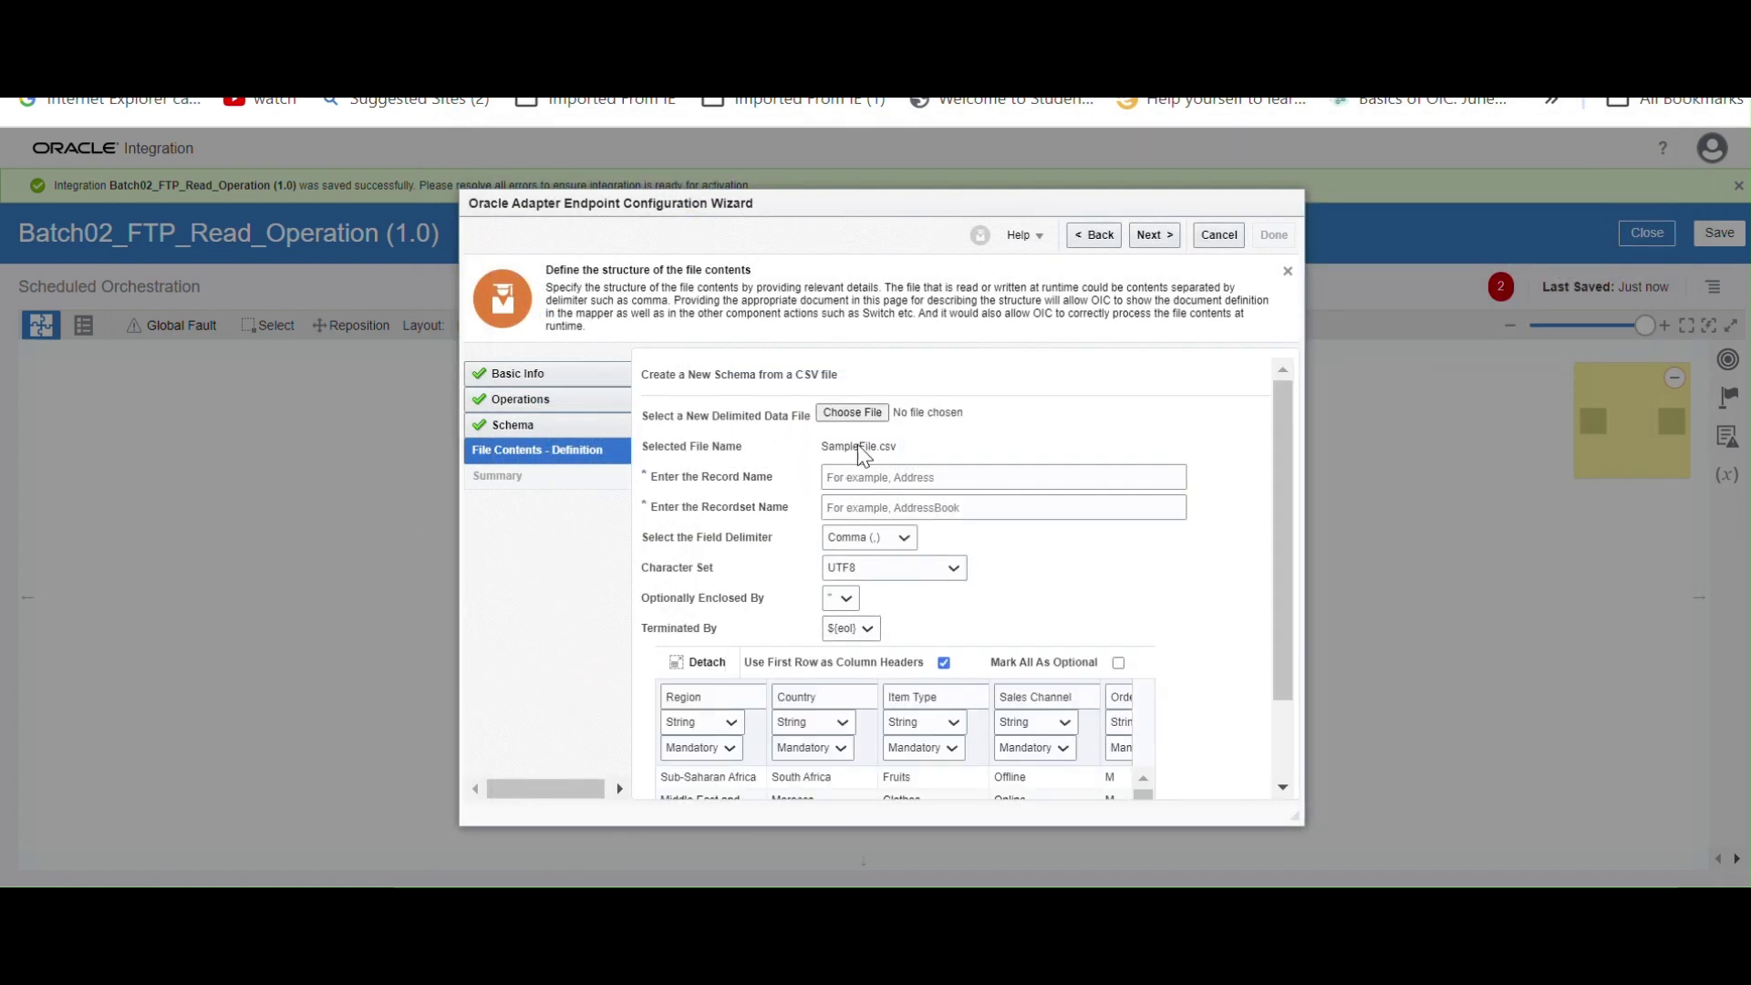
Set the schema's record name to R and its recordset name to Rset
left_click(857, 477)
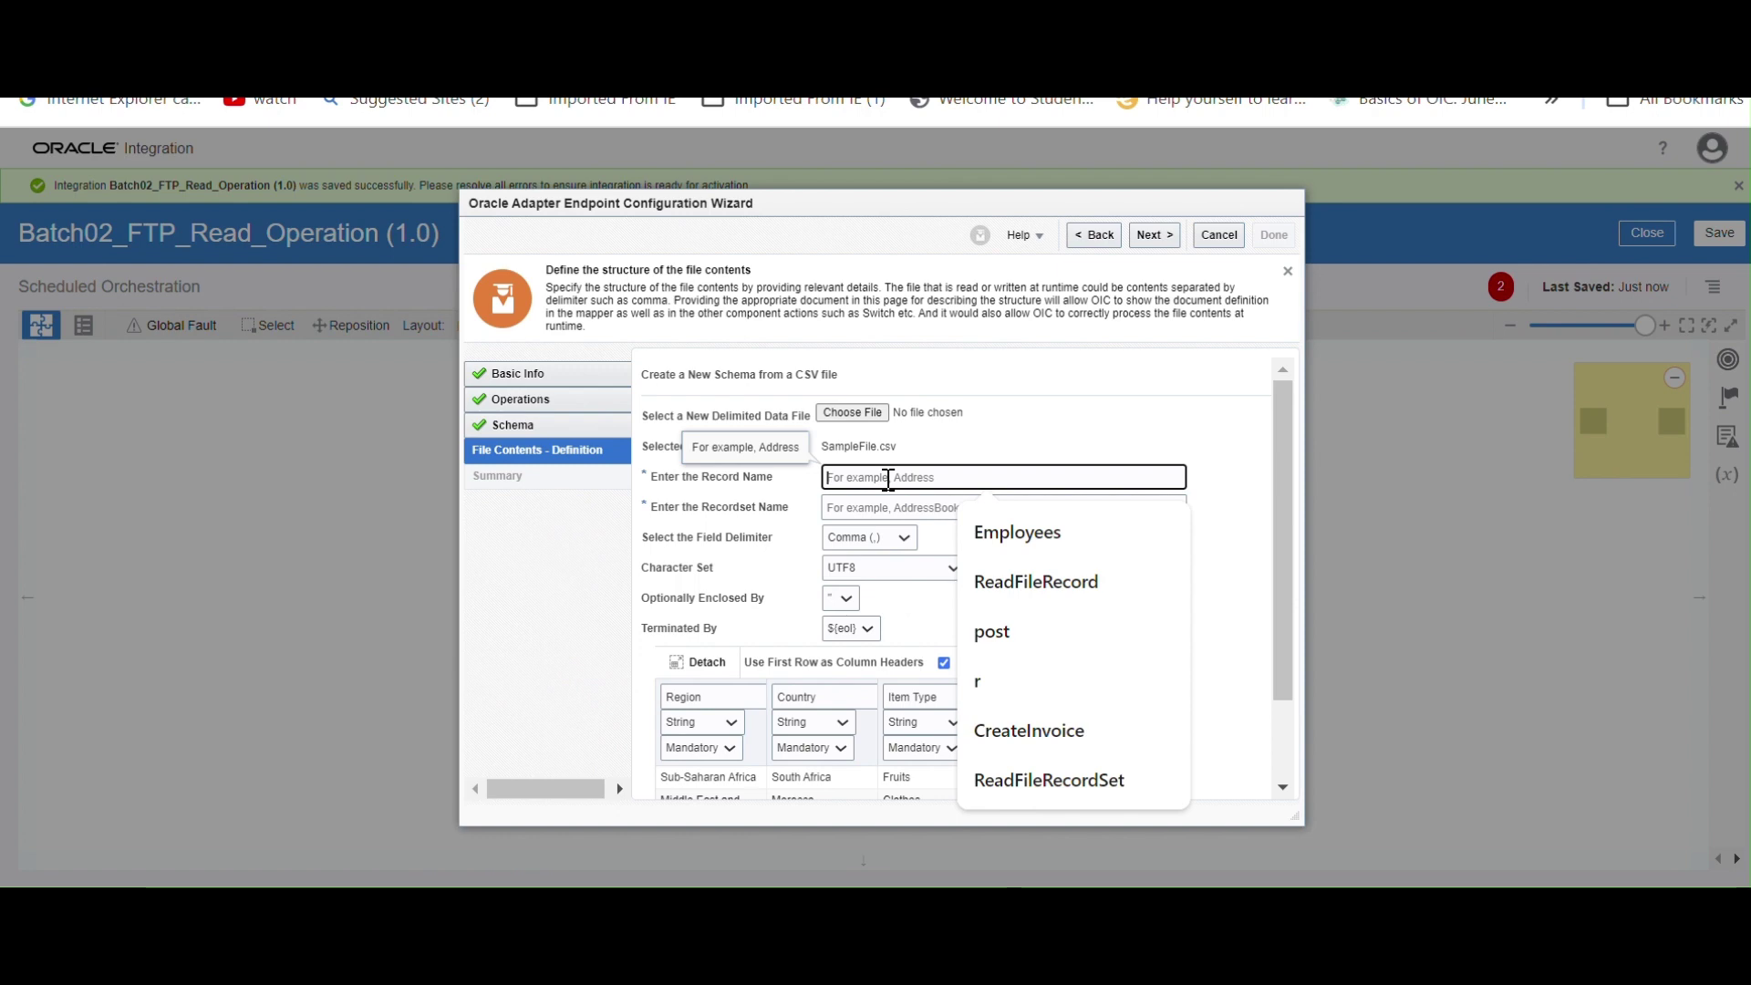
type("R")
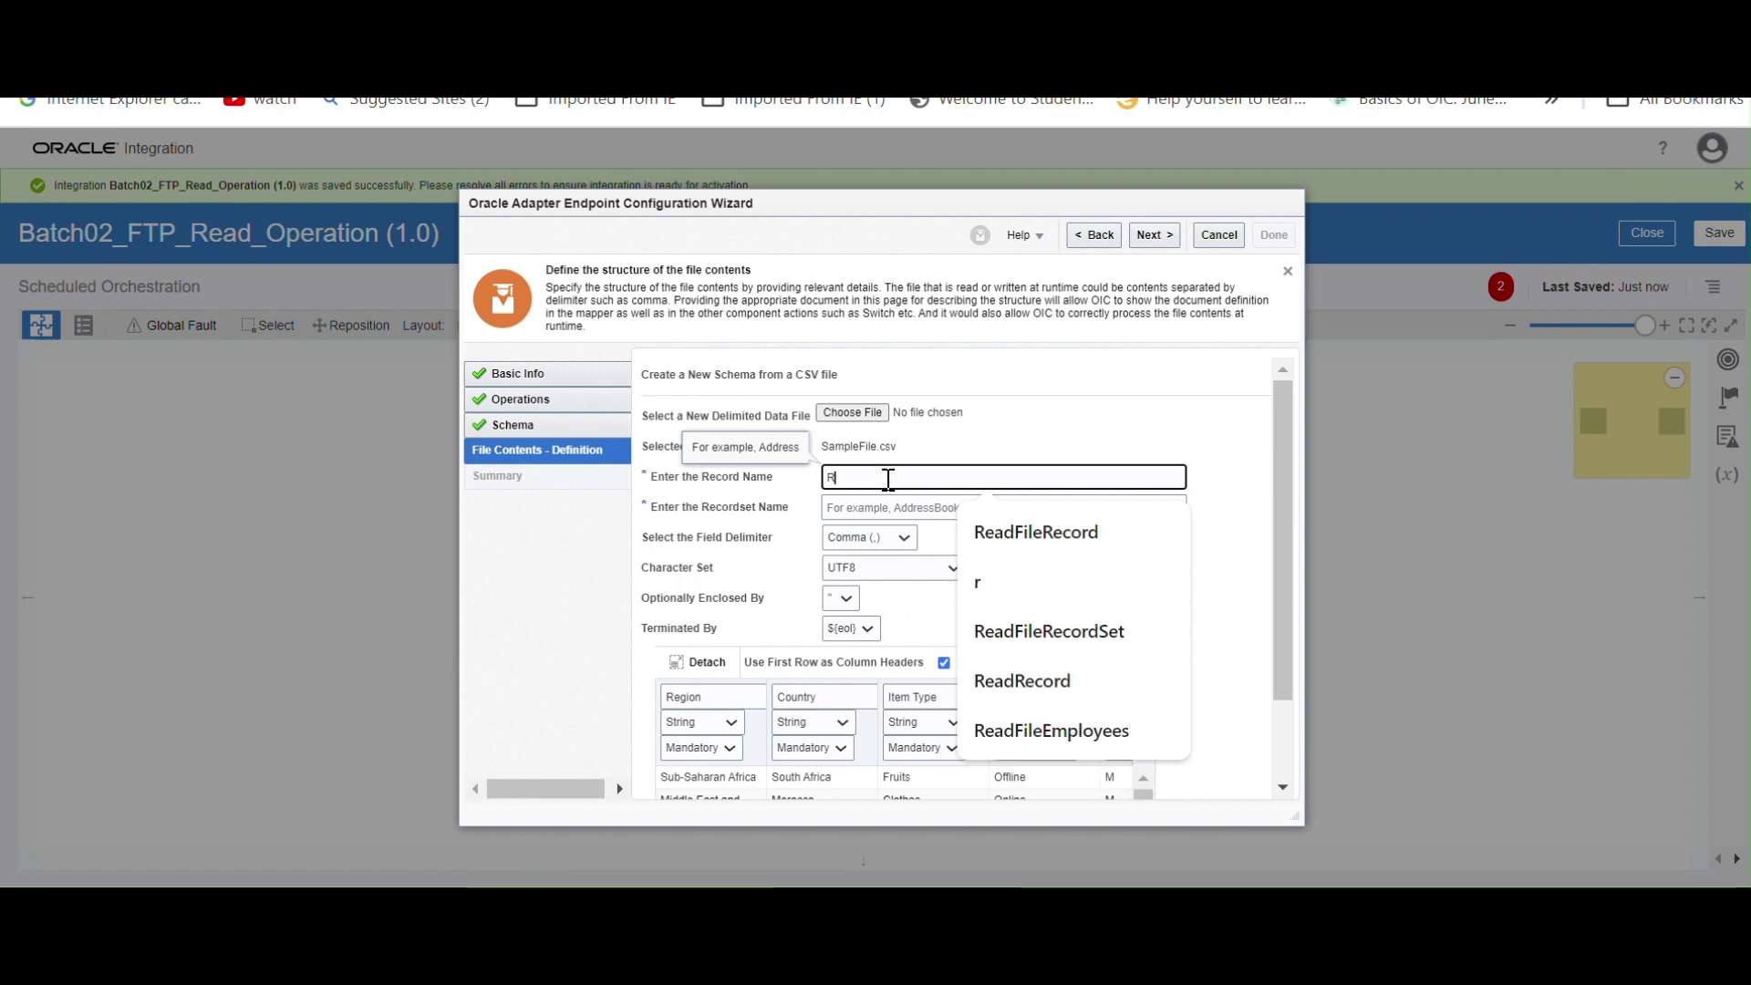
left_click(863, 537)
left_click(857, 508)
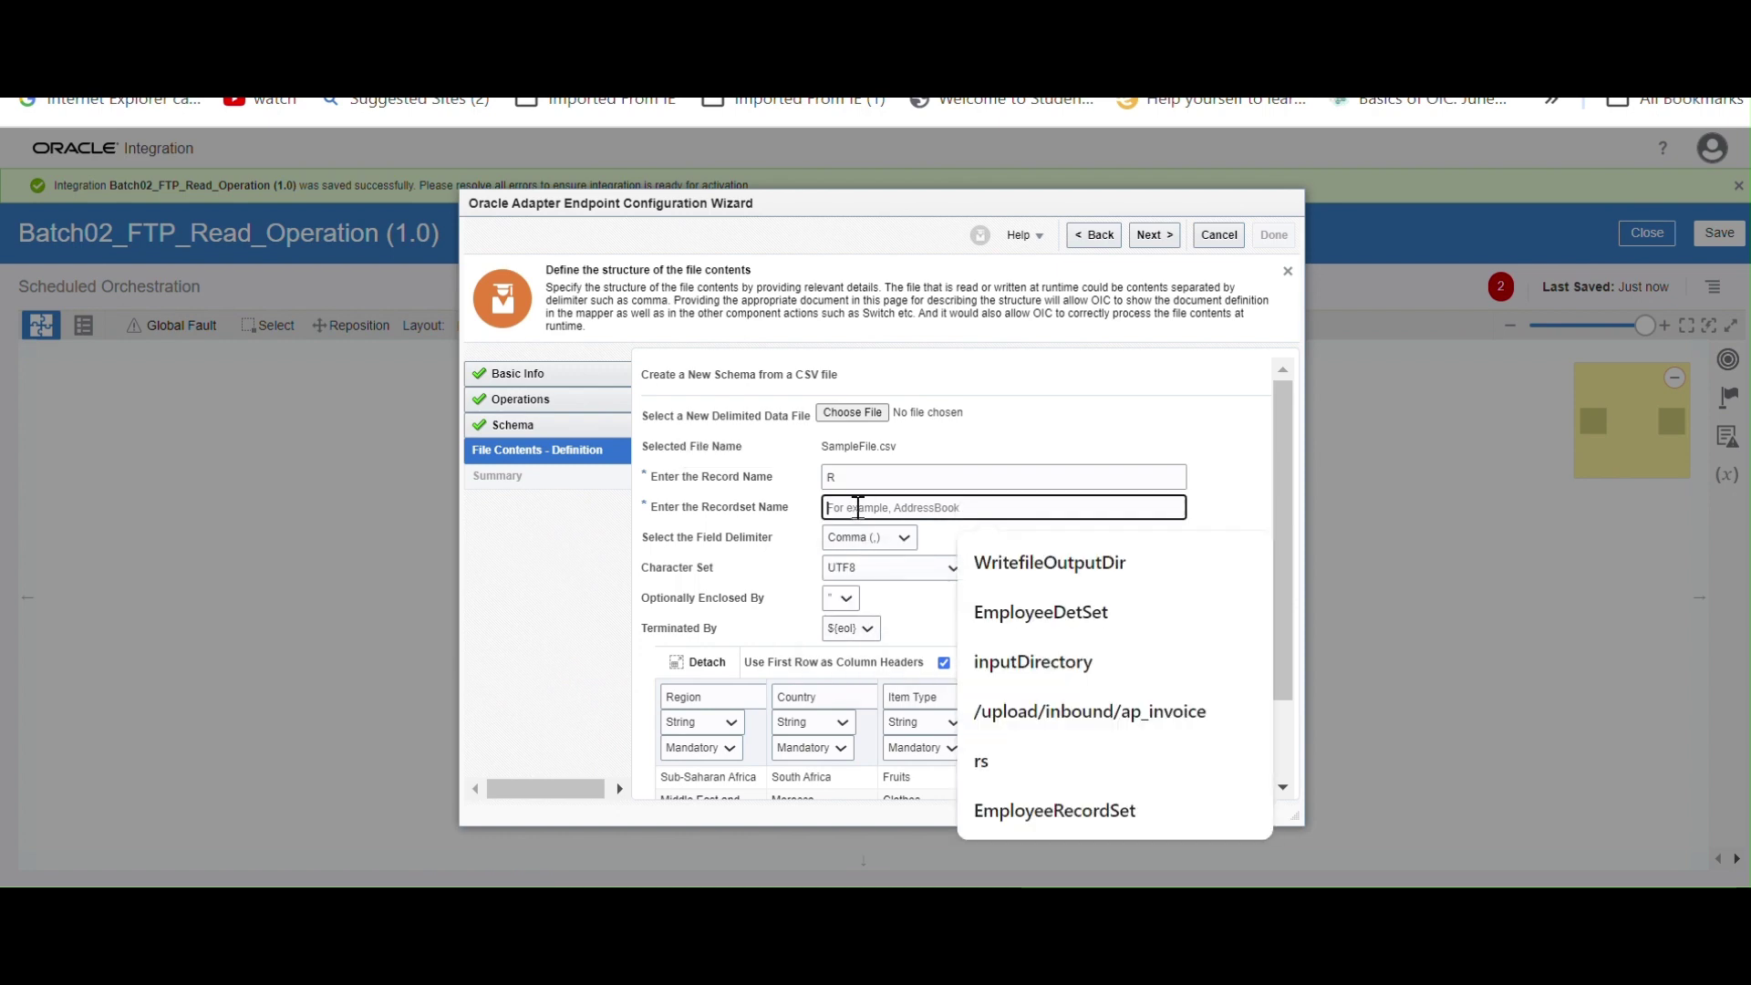
type("Rset")
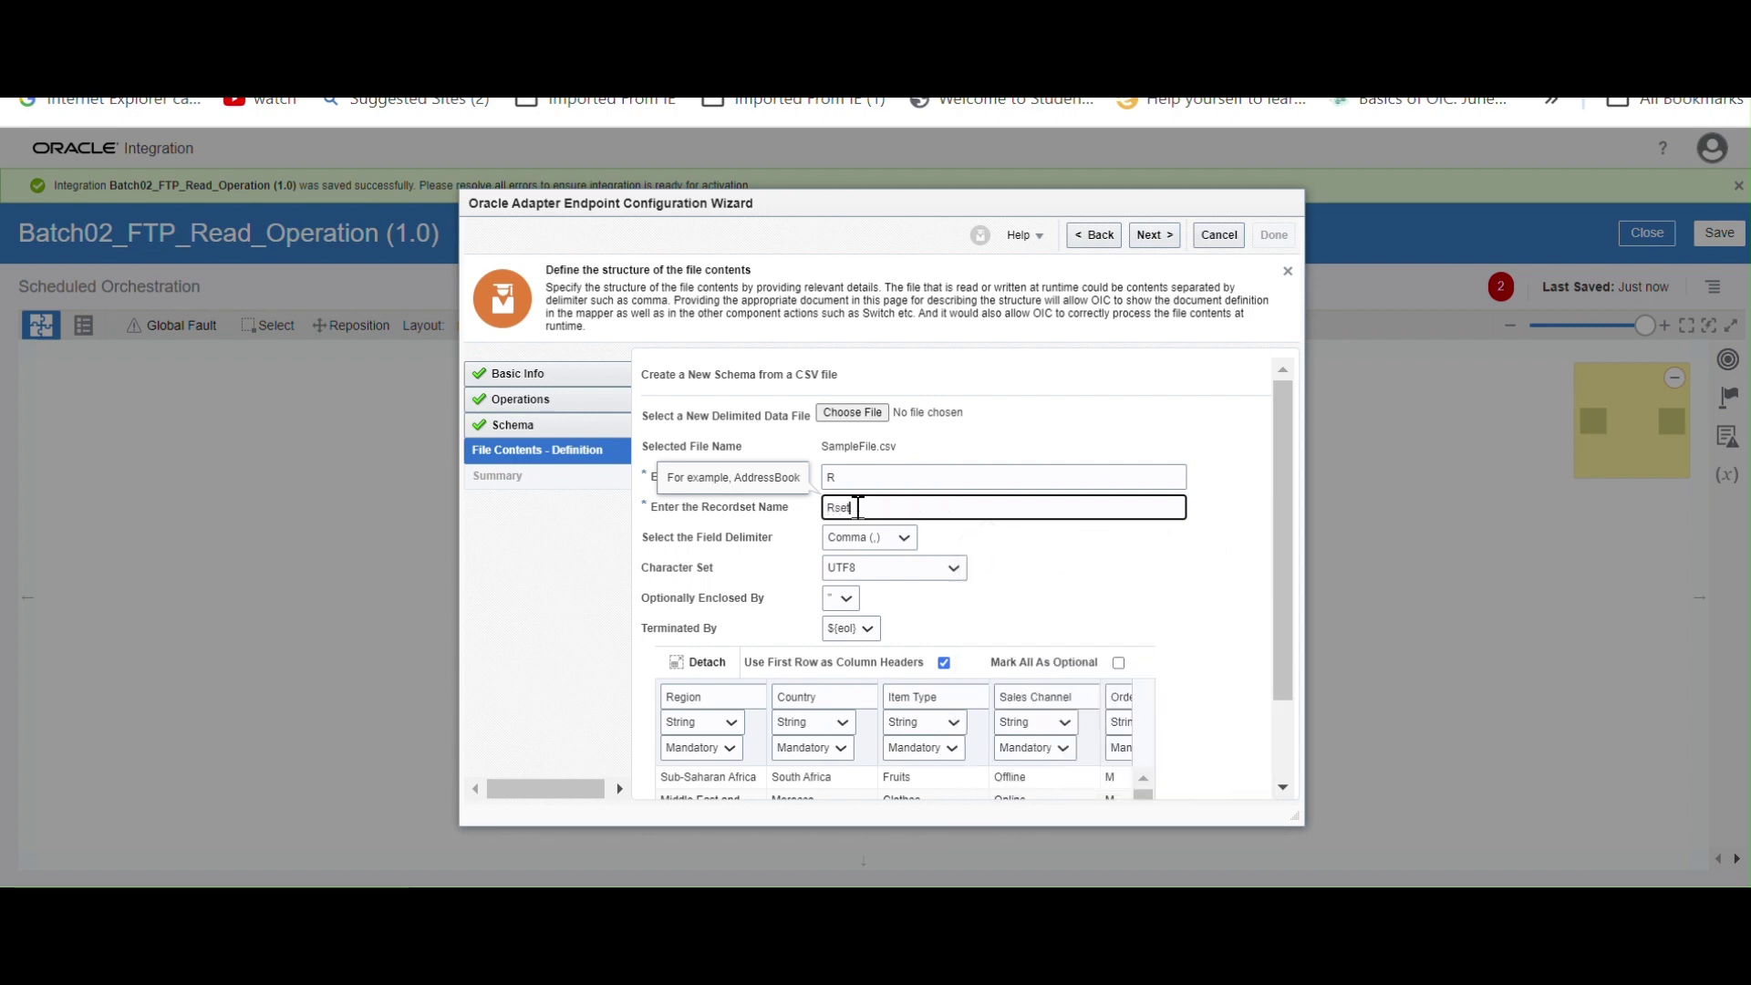
key("Tab")
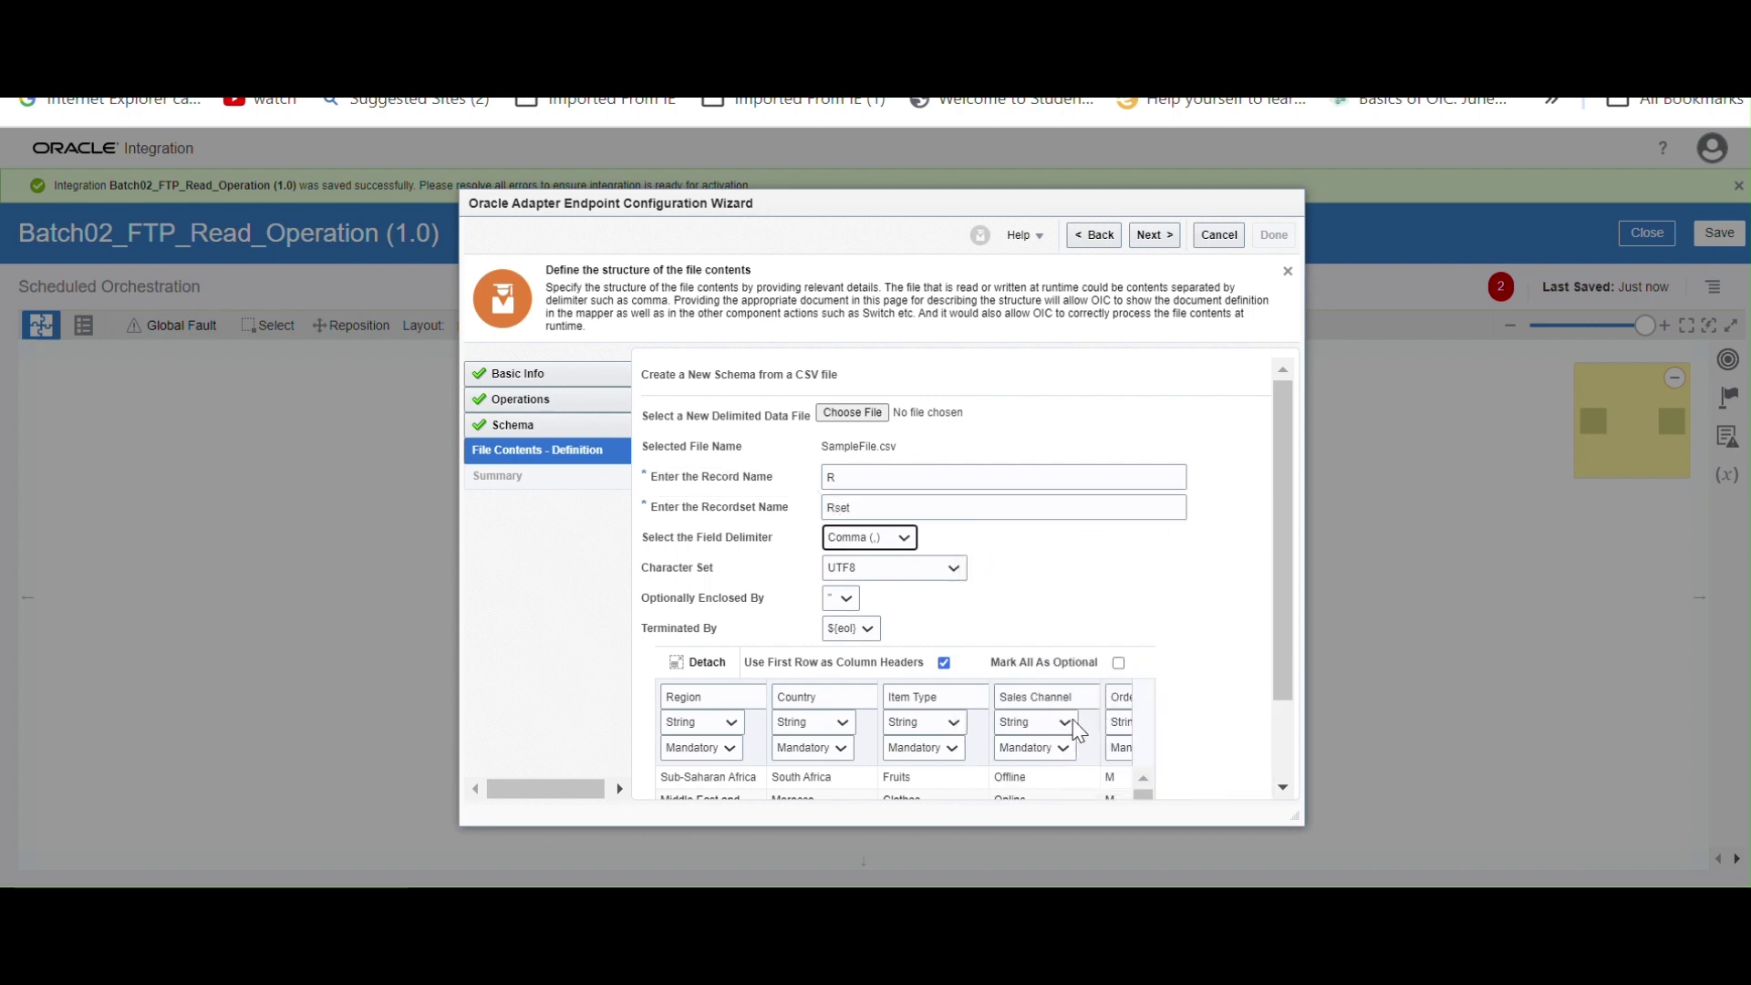
Mark all columns as optional, set only Region back to Mandatory, and finish the endpoint configuration
left_click(1119, 663)
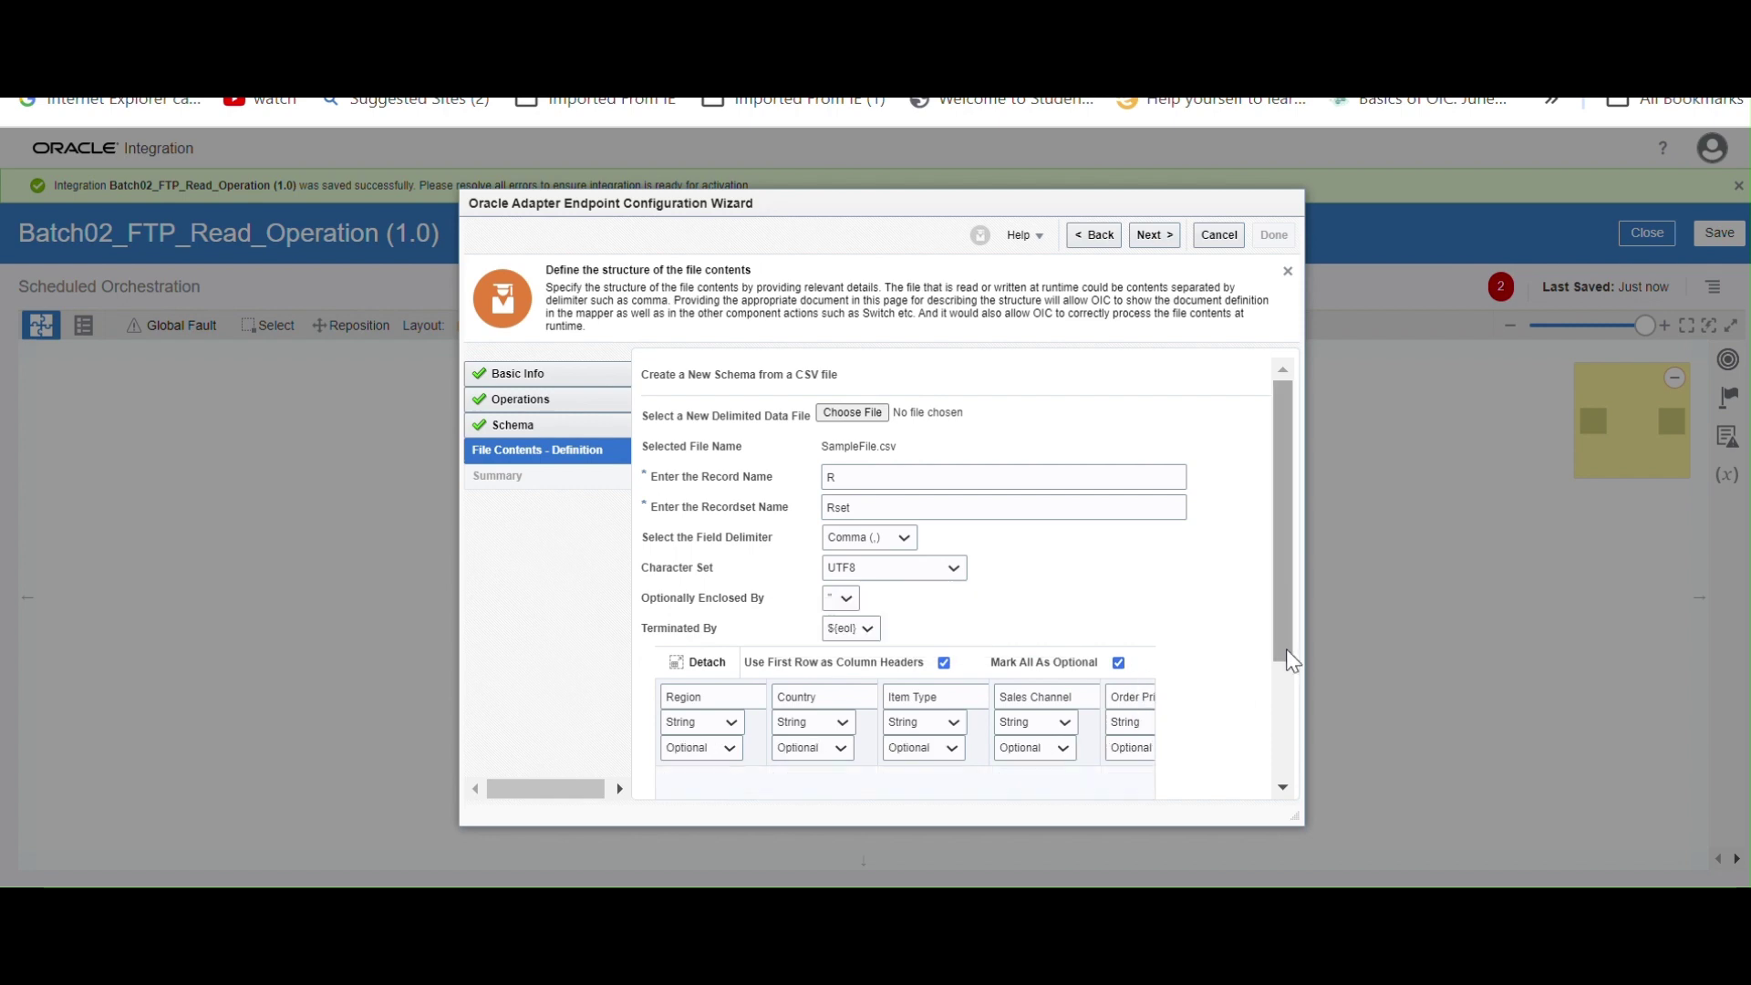
scroll(1121, 673, "down", 2)
left_click(724, 647)
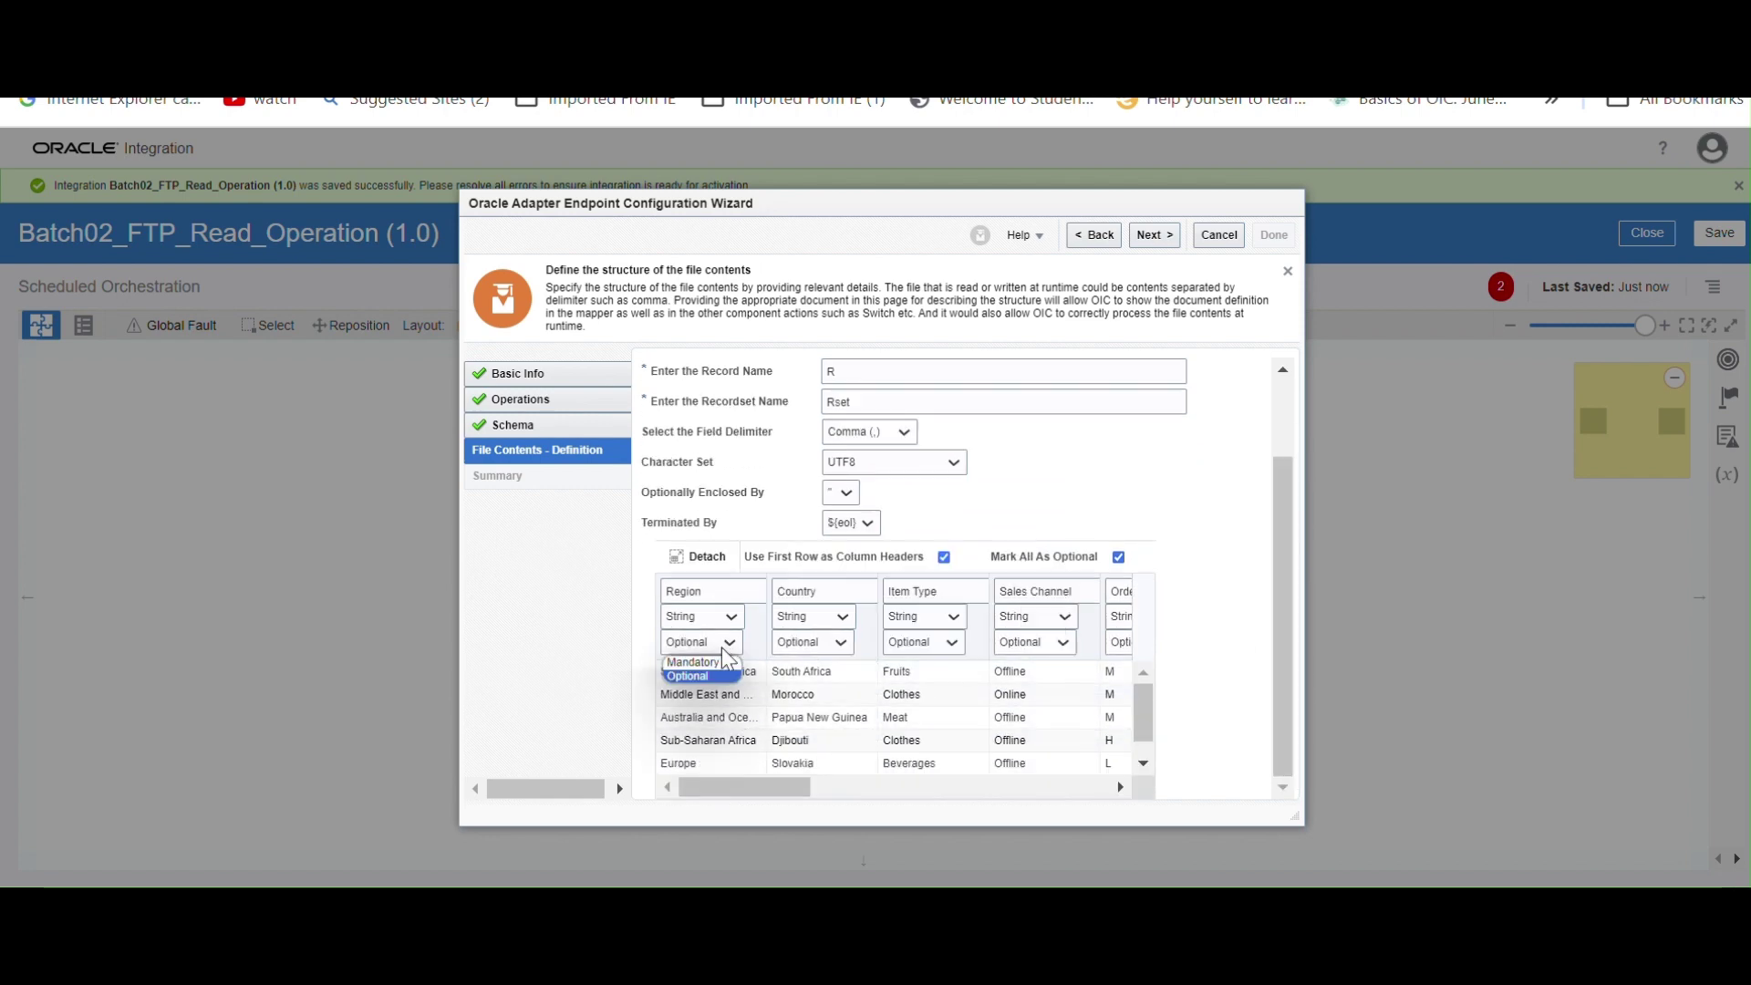
left_click(719, 664)
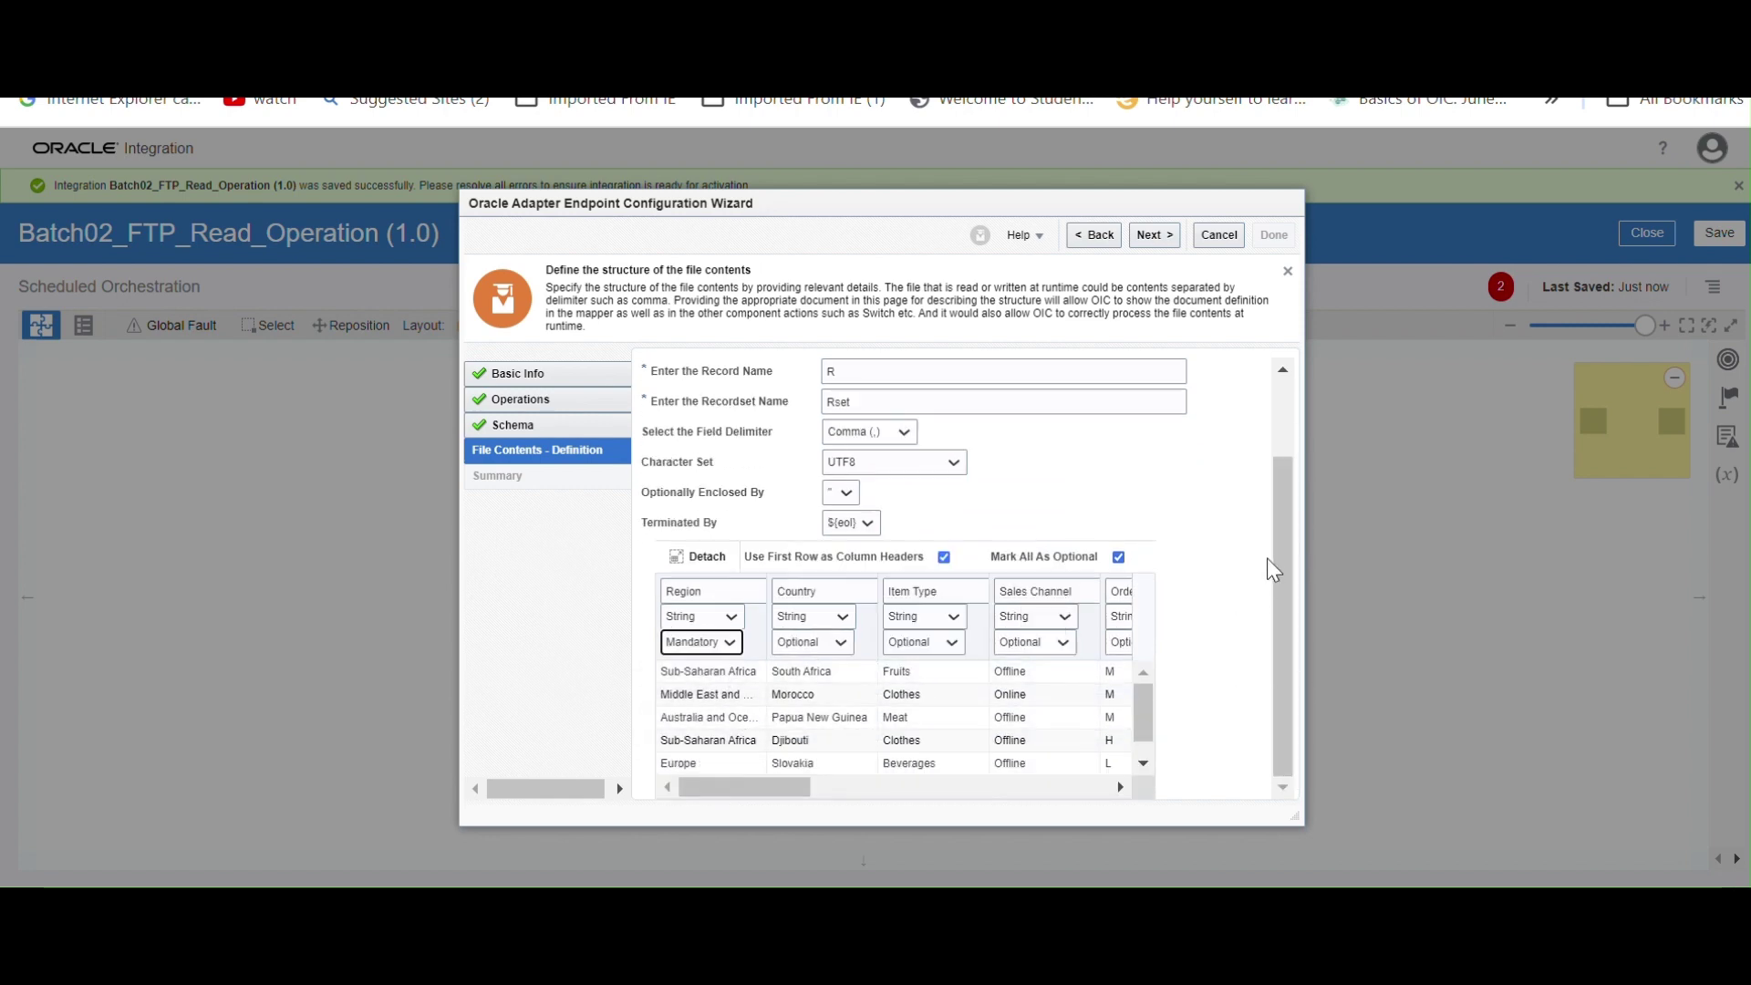
left_click_drag(1279, 540, 1280, 457)
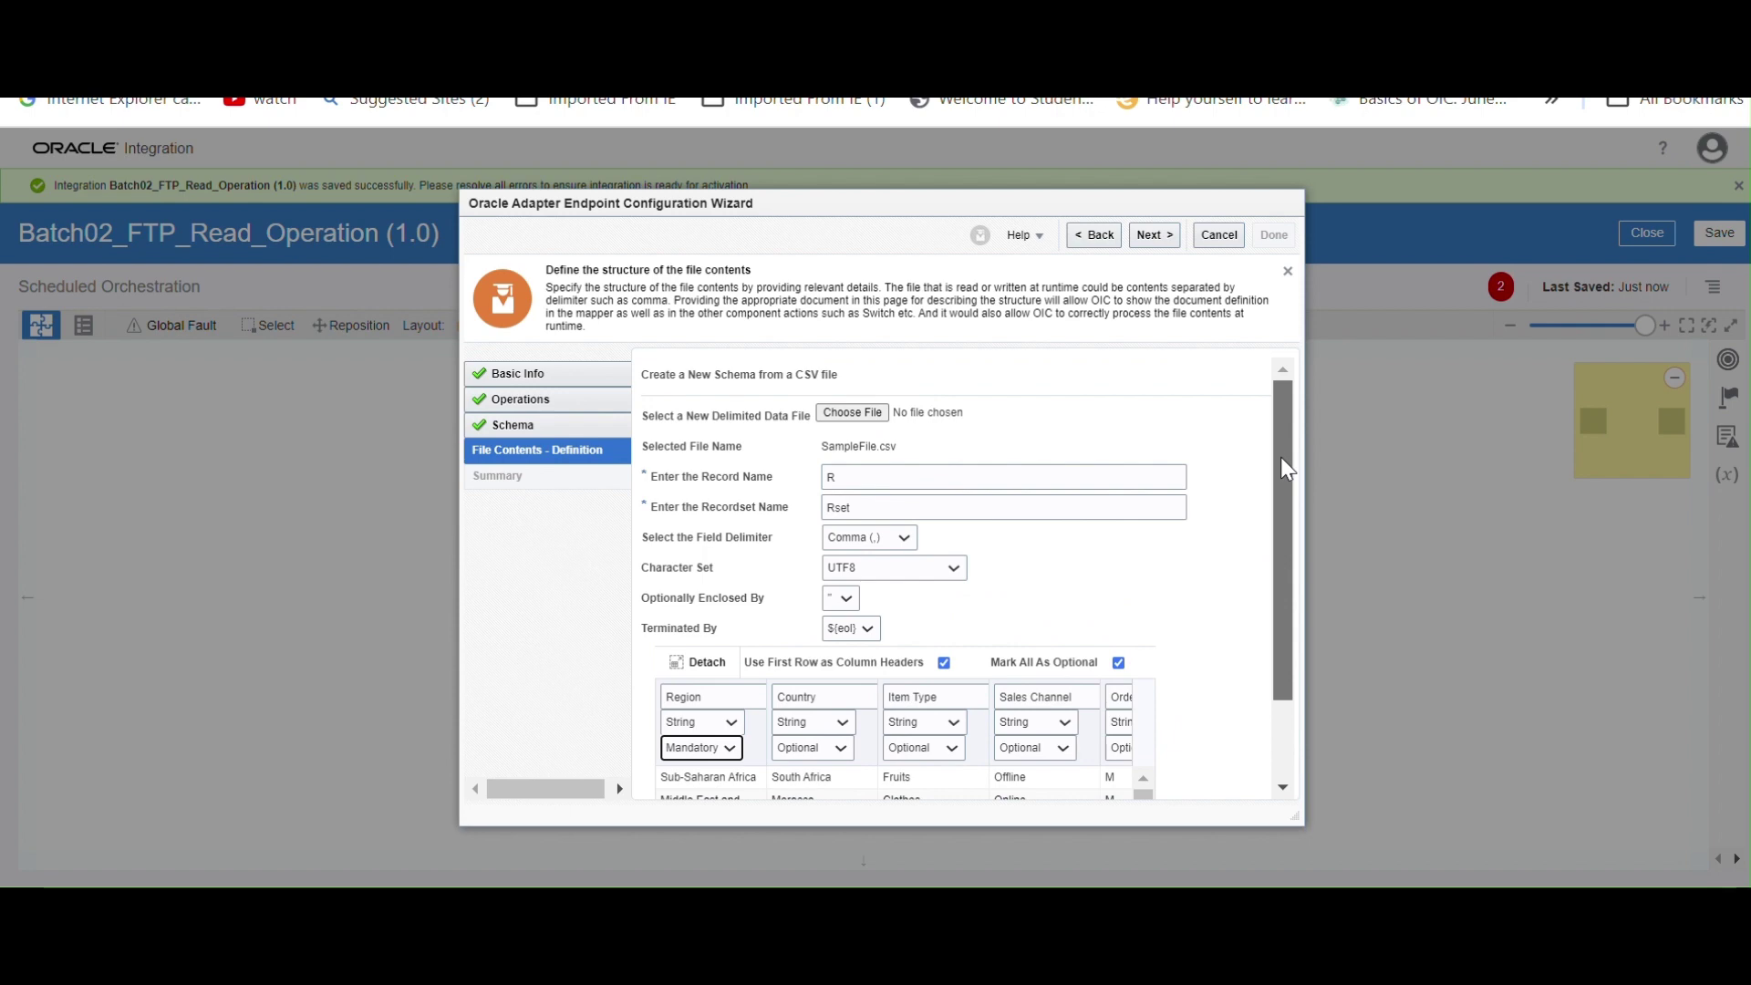
left_click(1136, 237)
left_click(1272, 235)
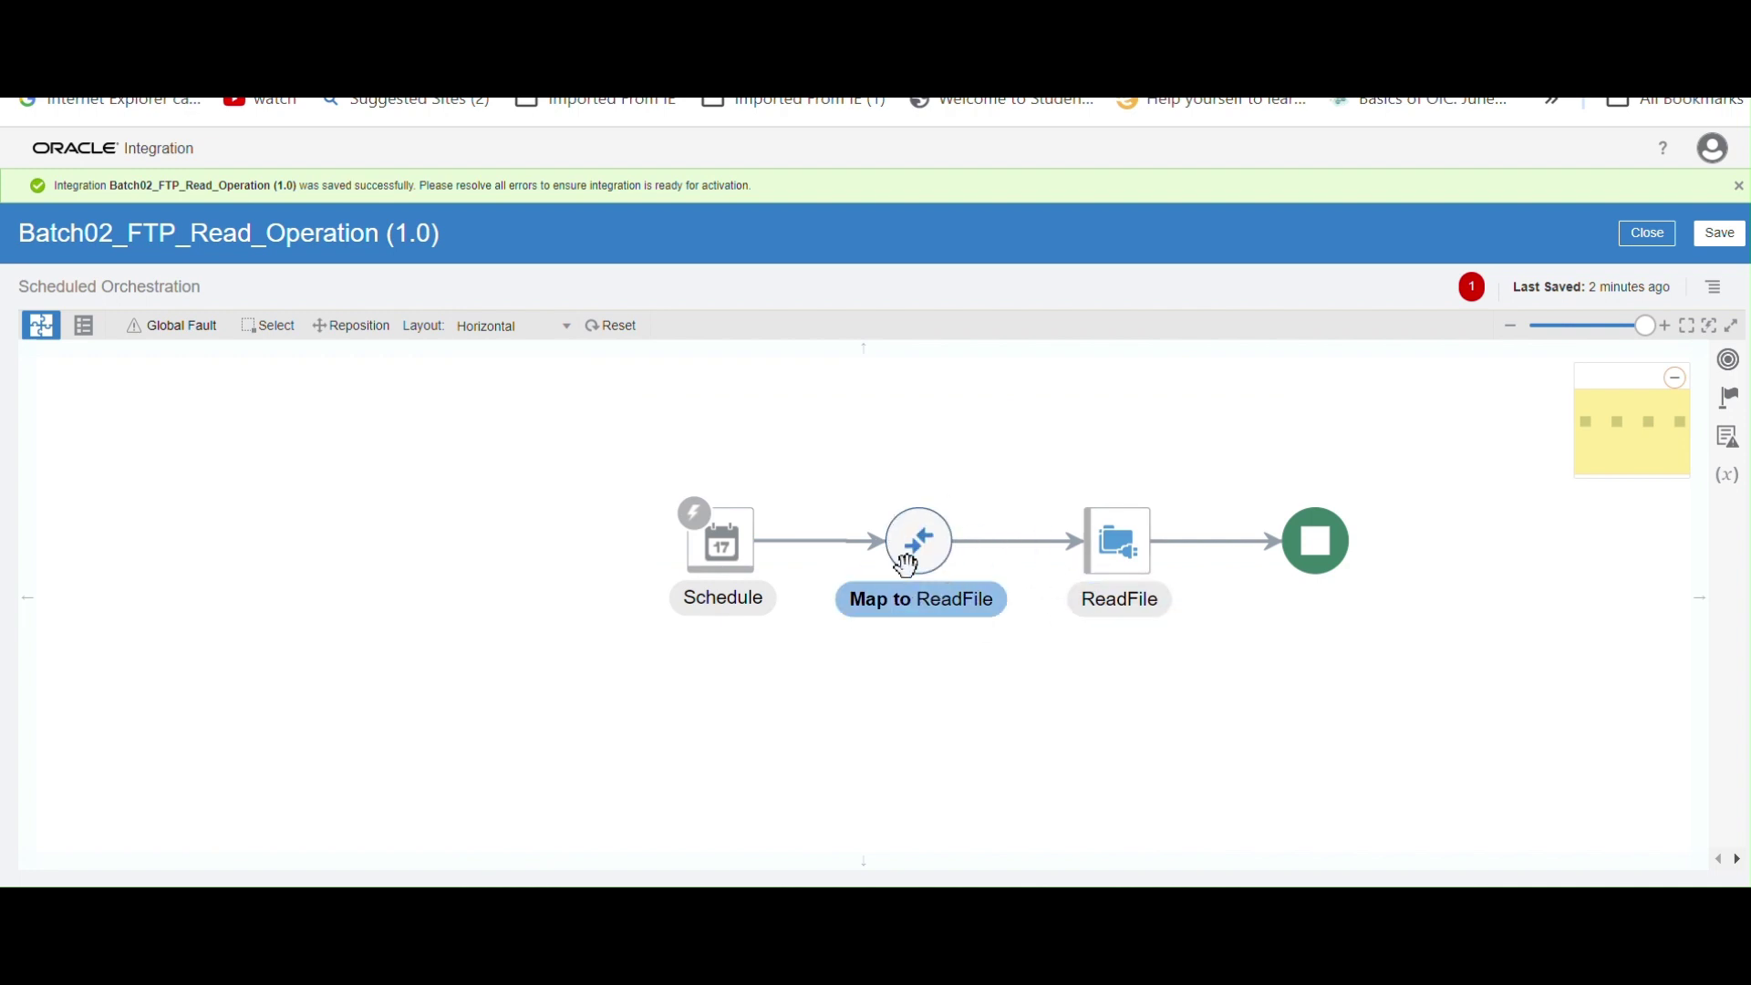
Reopen the ReadFile endpoint, review its settings from Basic Info through the summary, and finish by updating the configuration
left_click(1145, 568)
left_click(1177, 484)
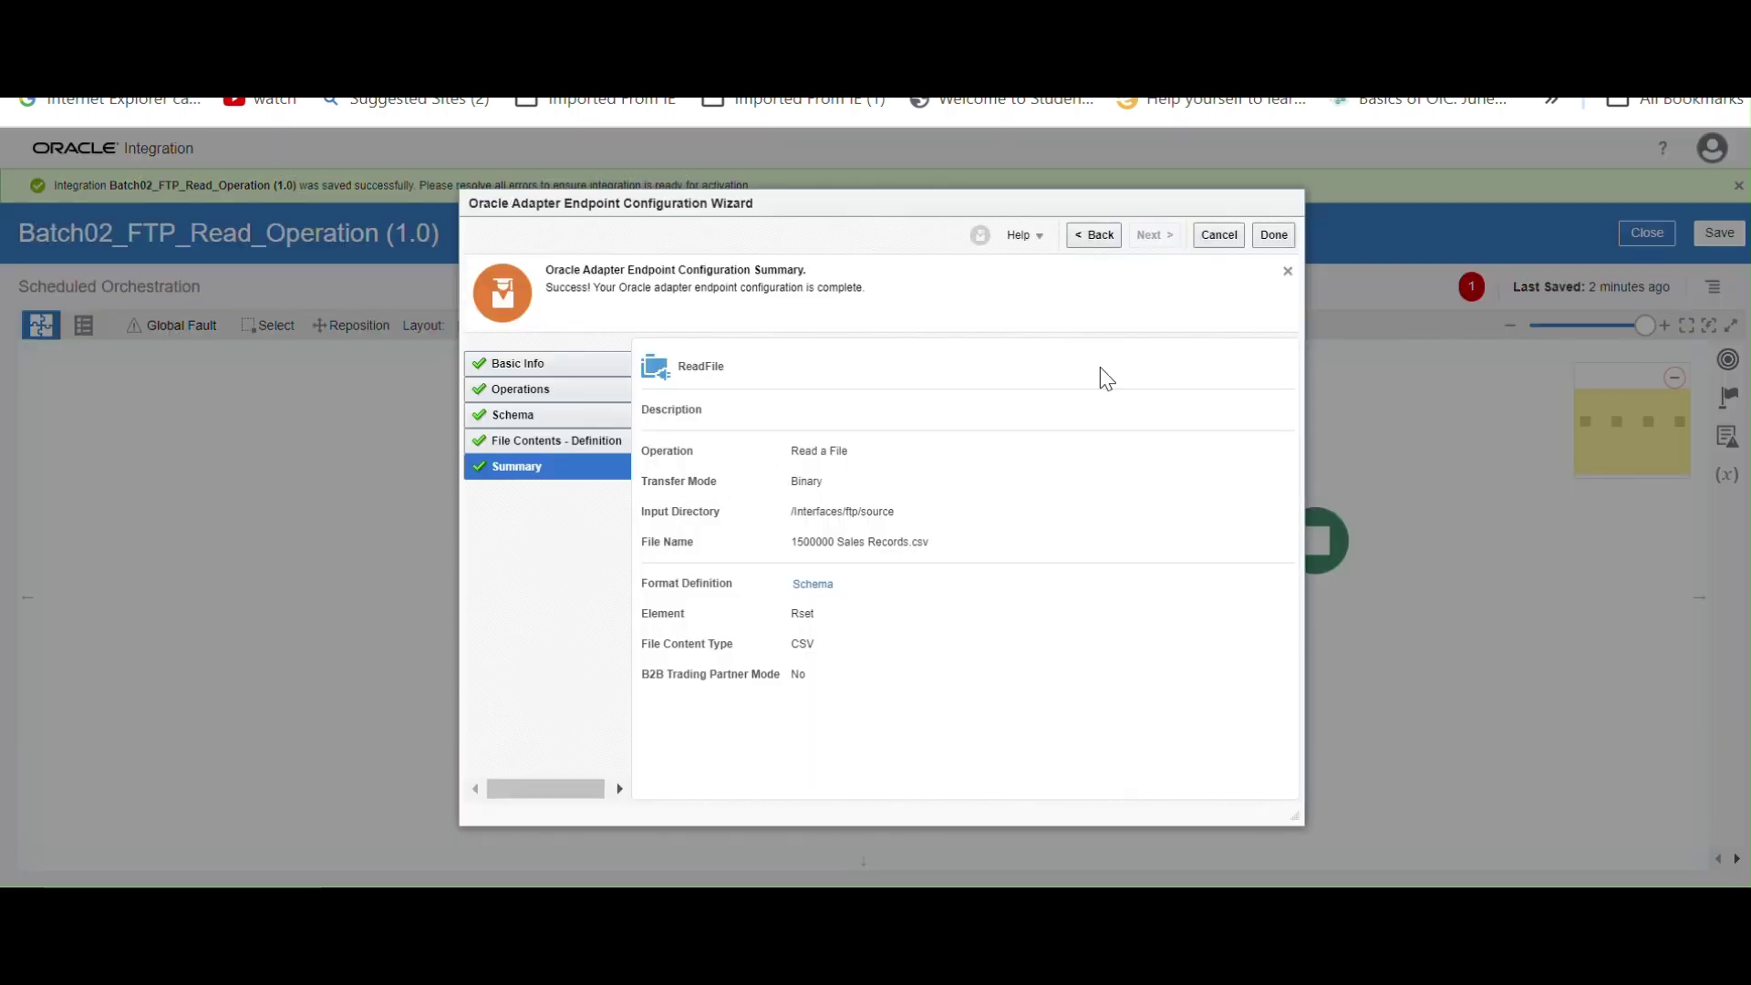
left_click(524, 366)
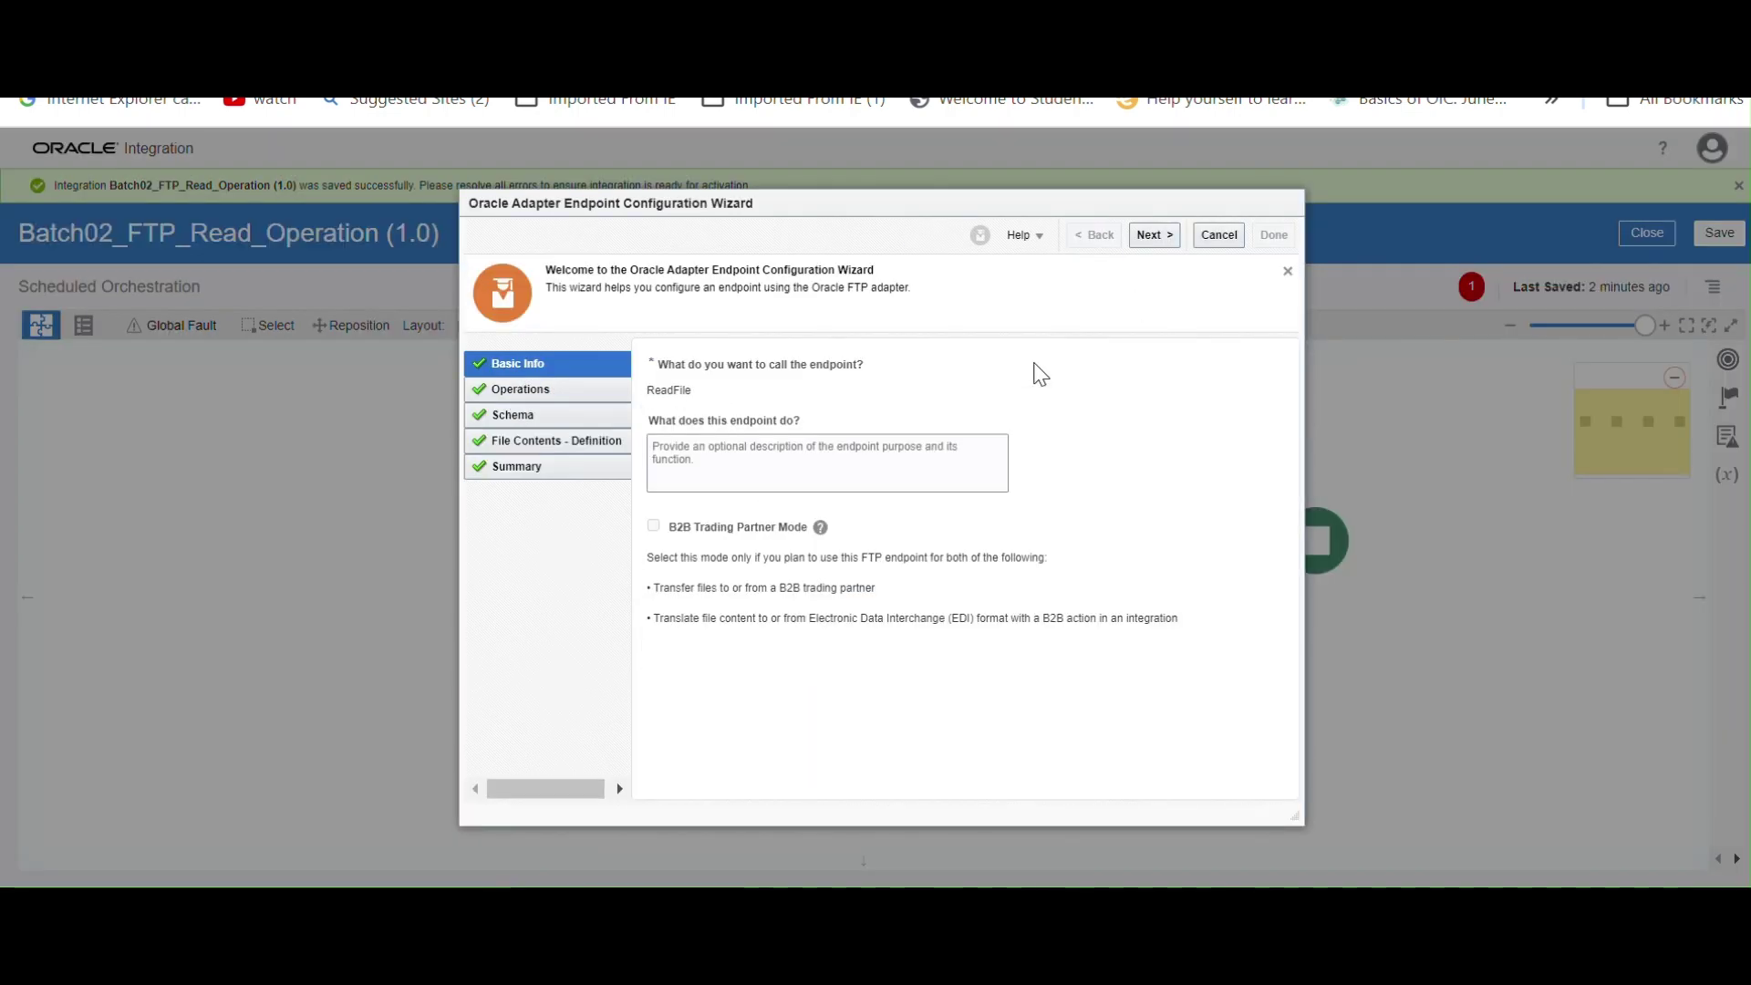
left_click(1153, 235)
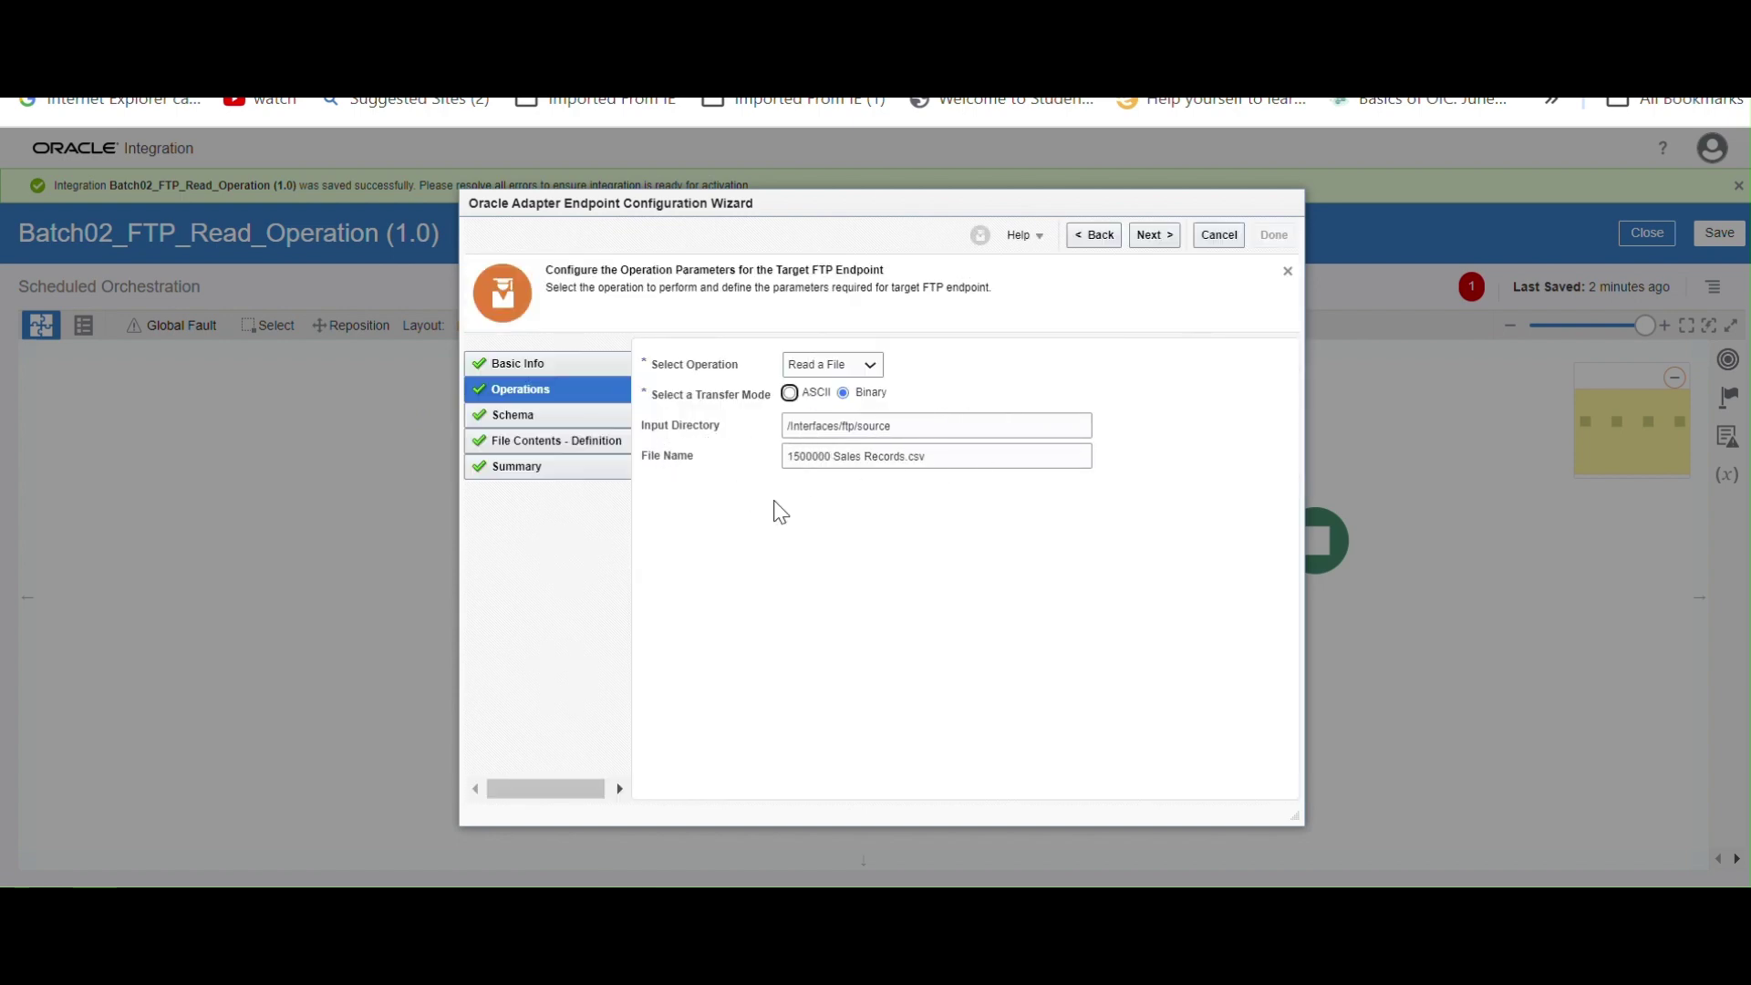
left_click(1148, 239)
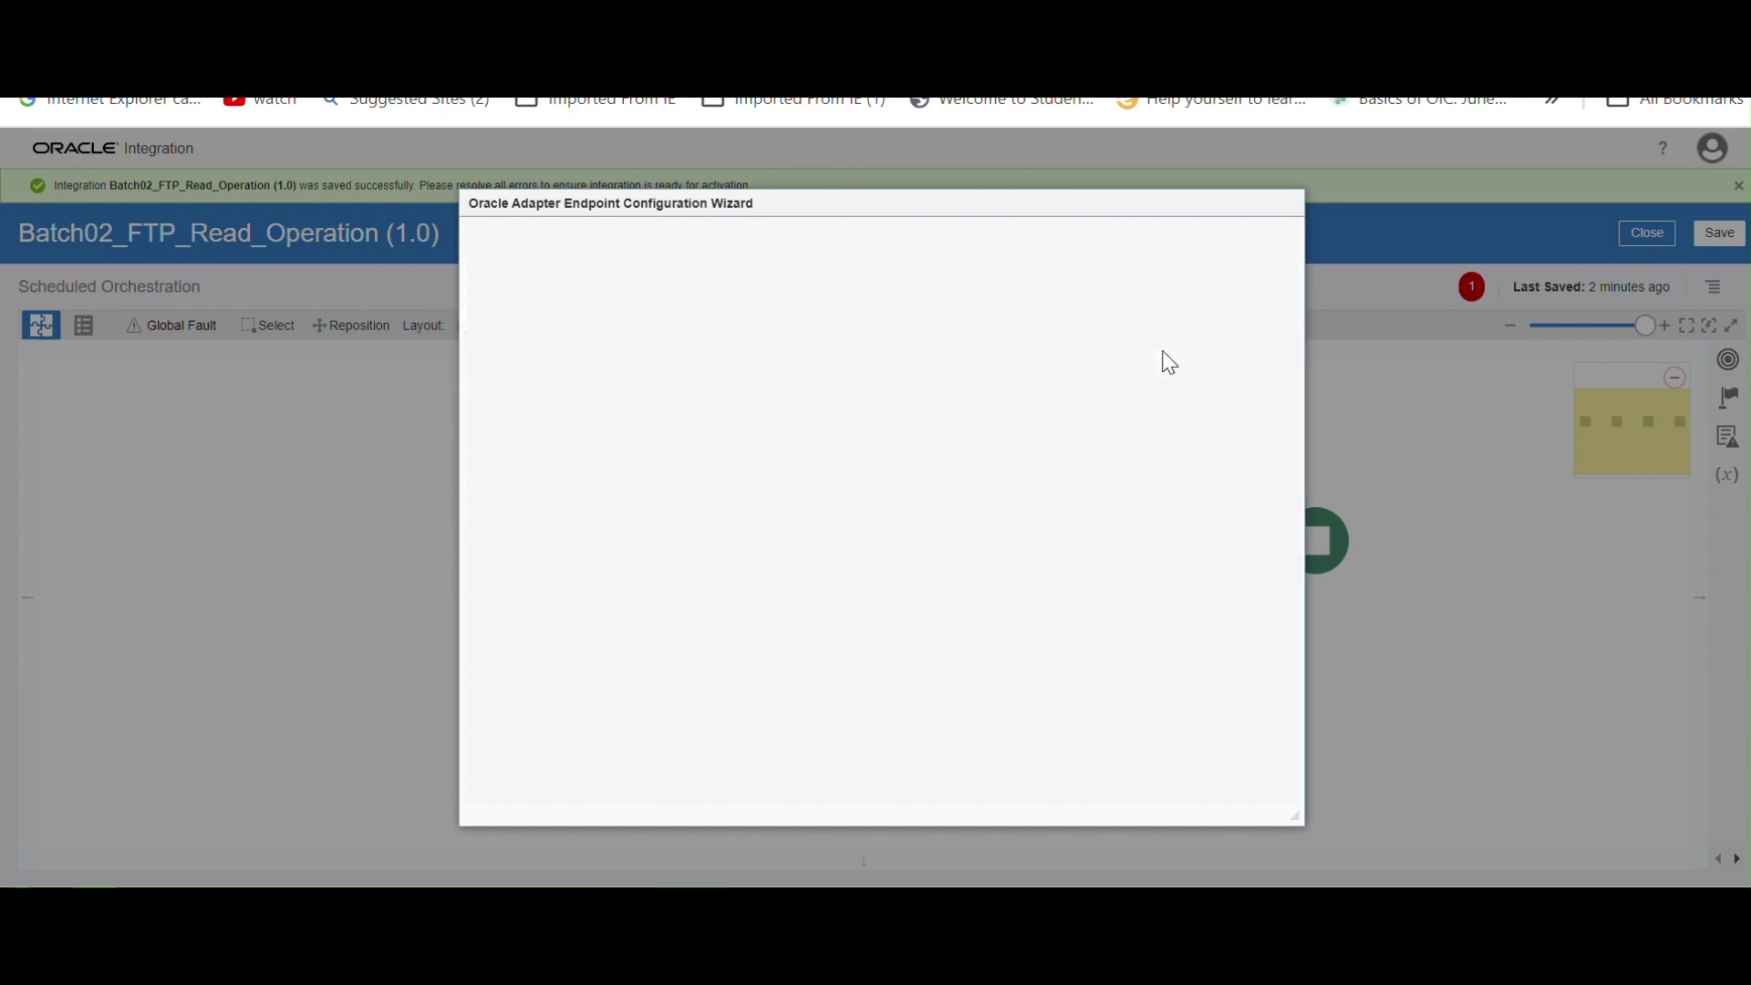
left_click(1152, 239)
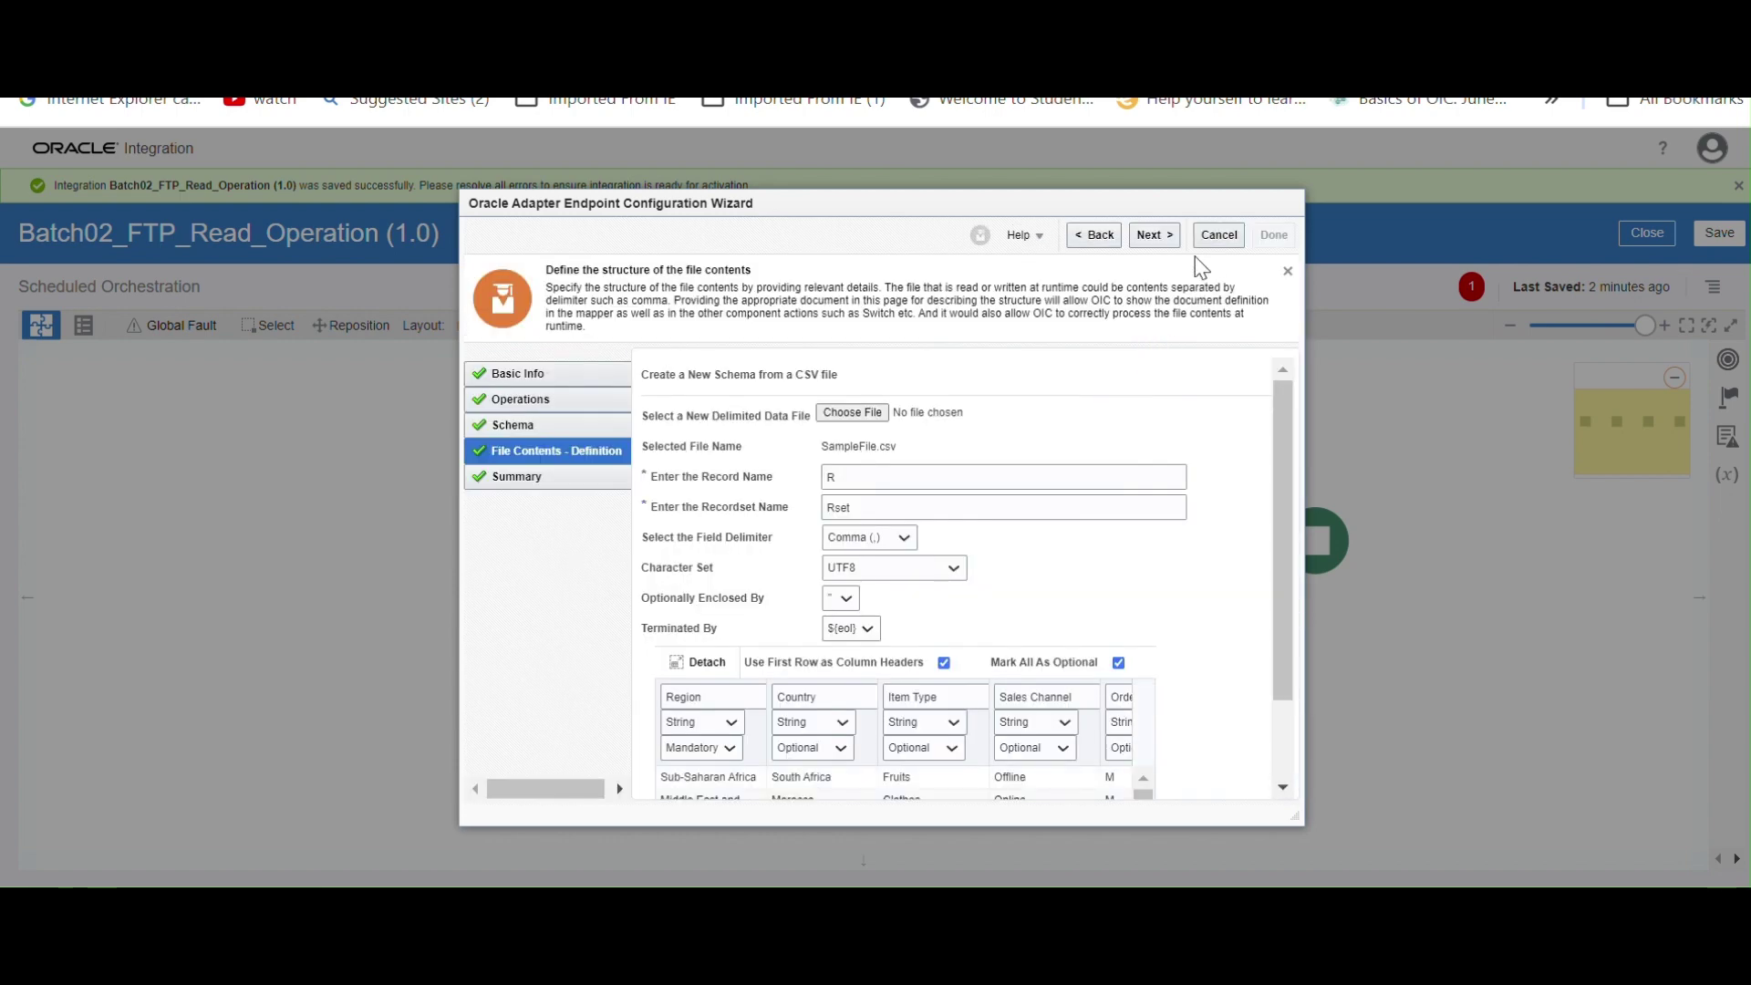
left_click(1154, 239)
left_click(1272, 239)
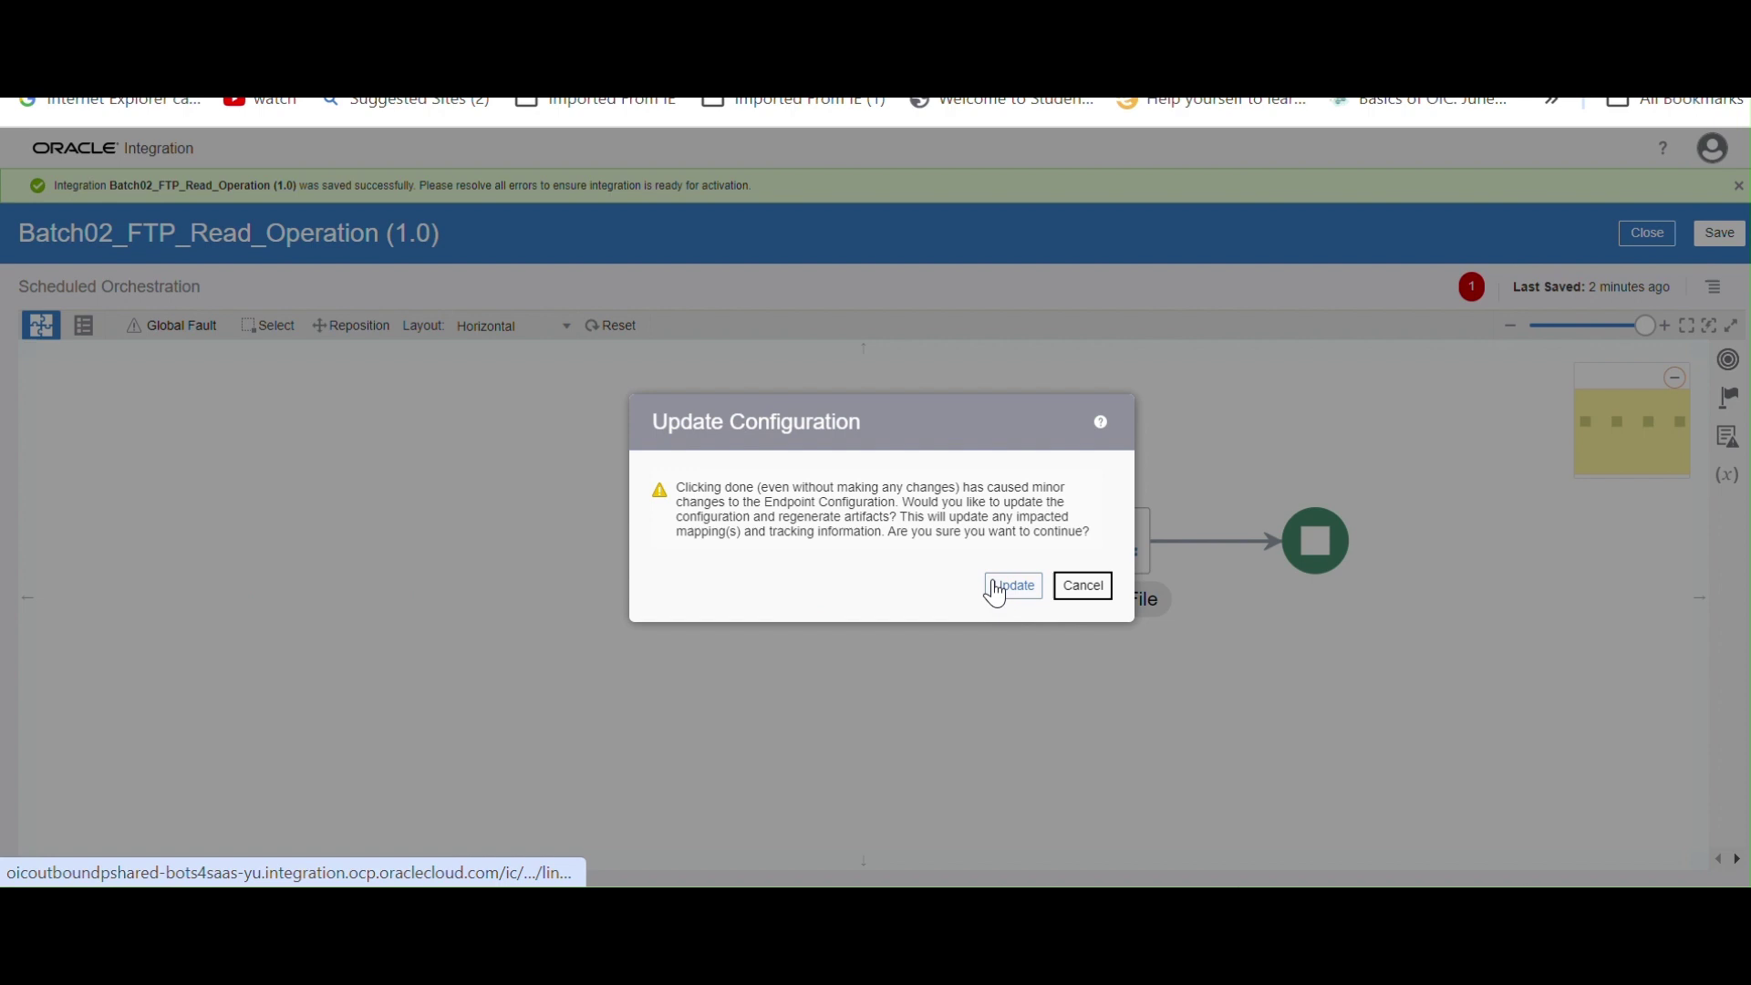
left_click(996, 591)
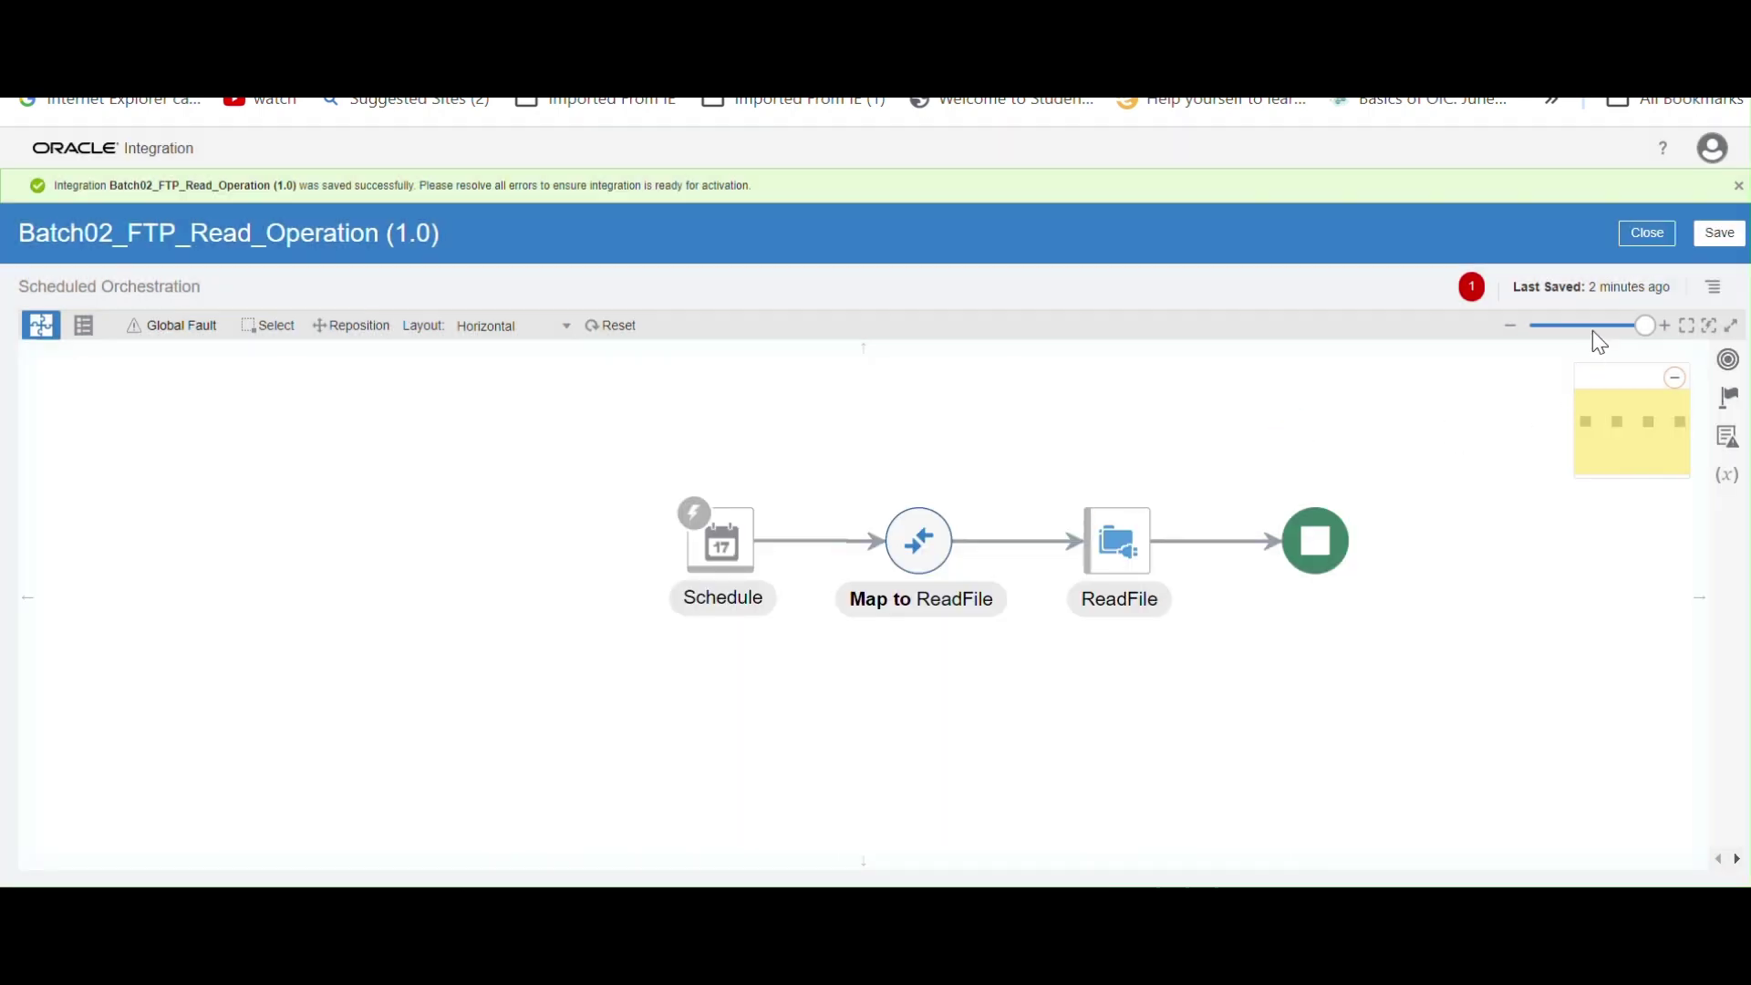
Save and close the integration, switch to the FTP client and check the properties of the remote 1500000 Sales Records.csv
left_click(1711, 235)
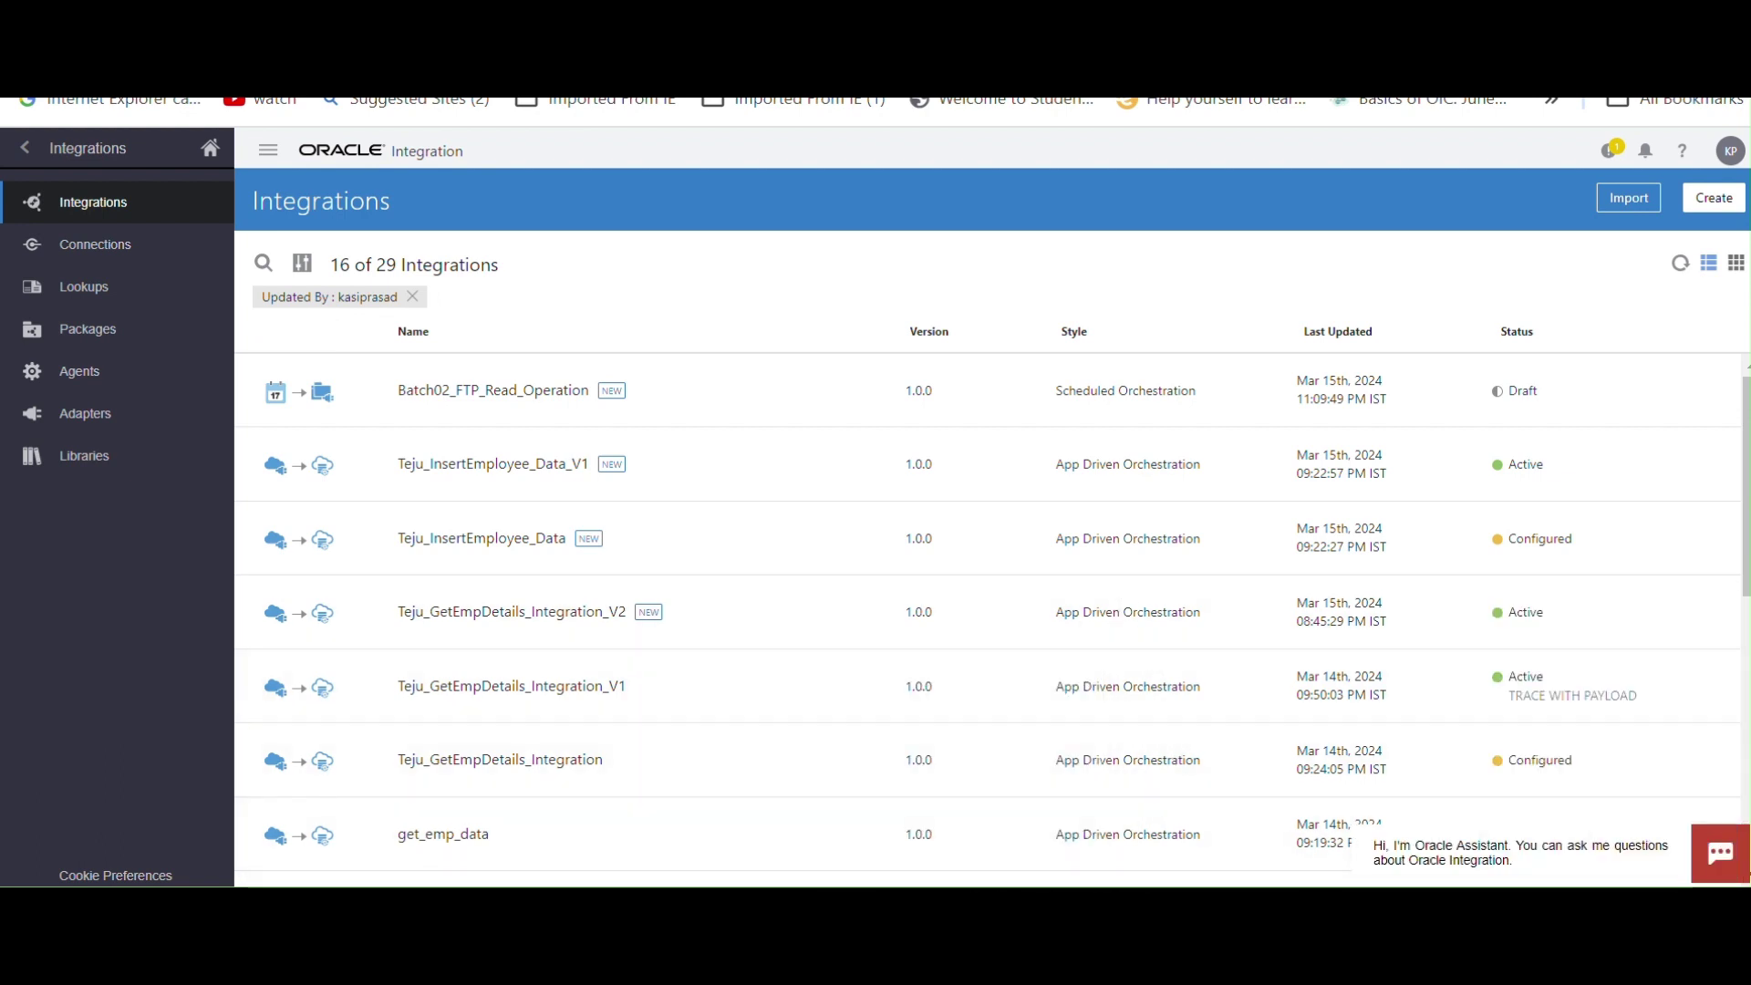
left_click(1149, 839)
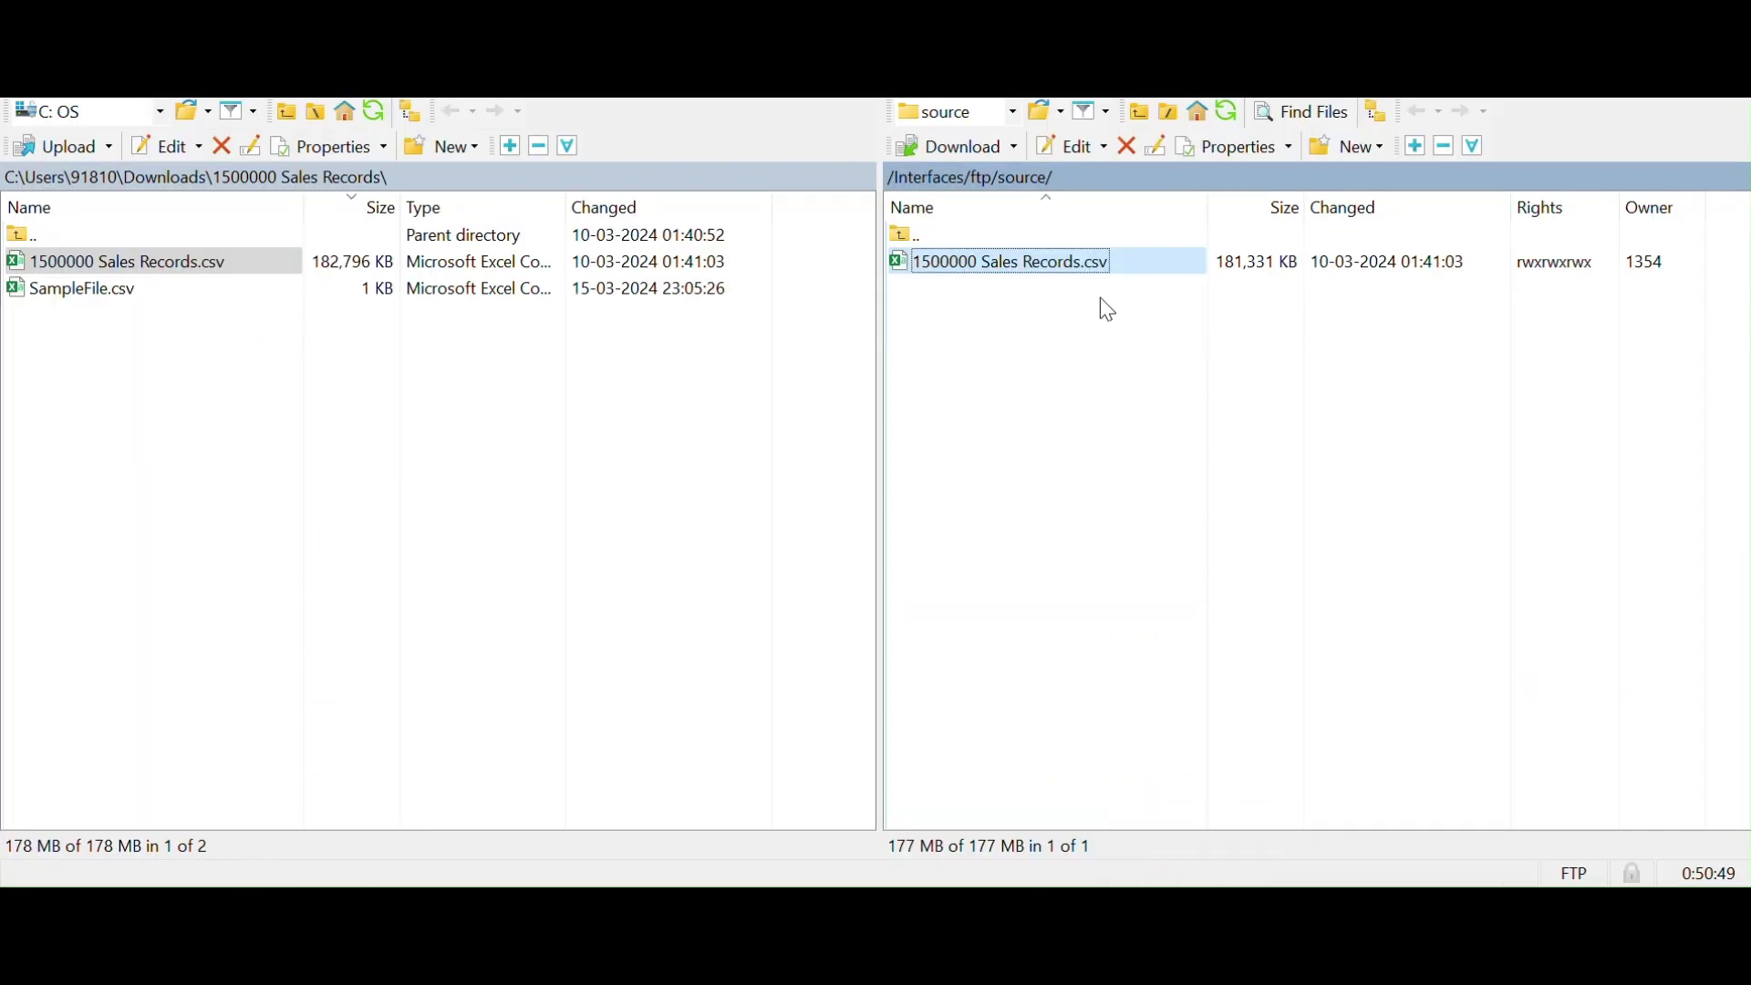
right_click(1098, 259)
left_click(1178, 573)
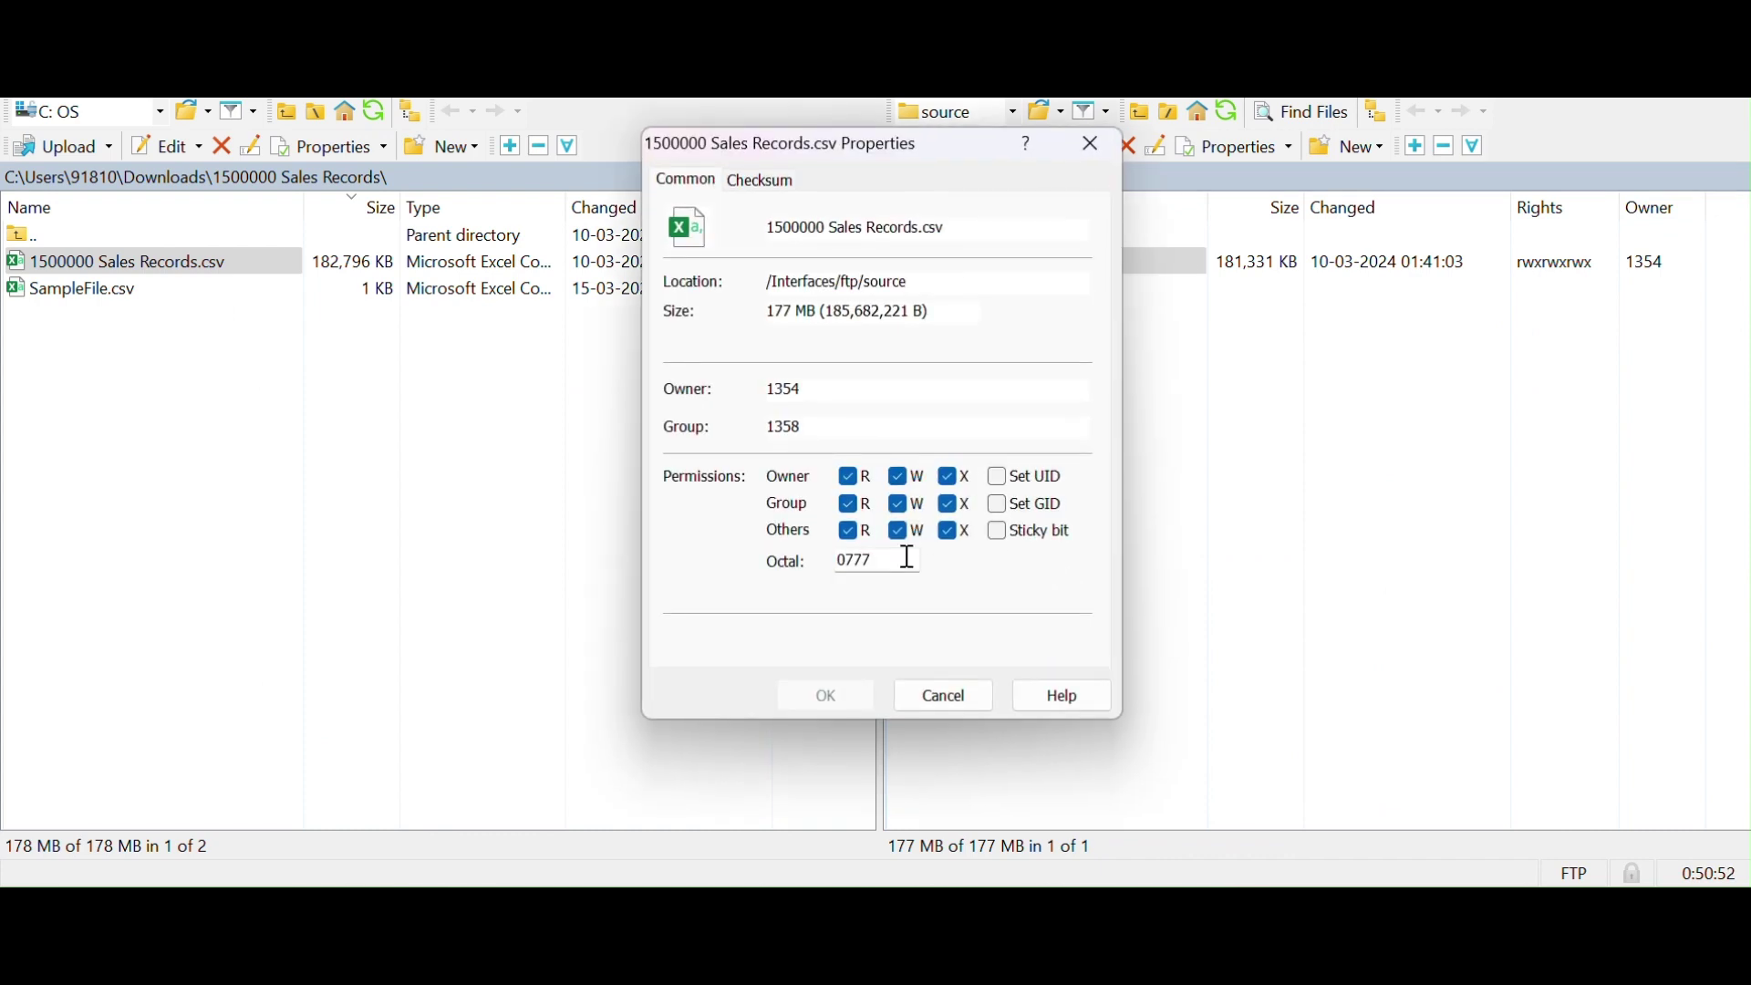
left_click(502, 860)
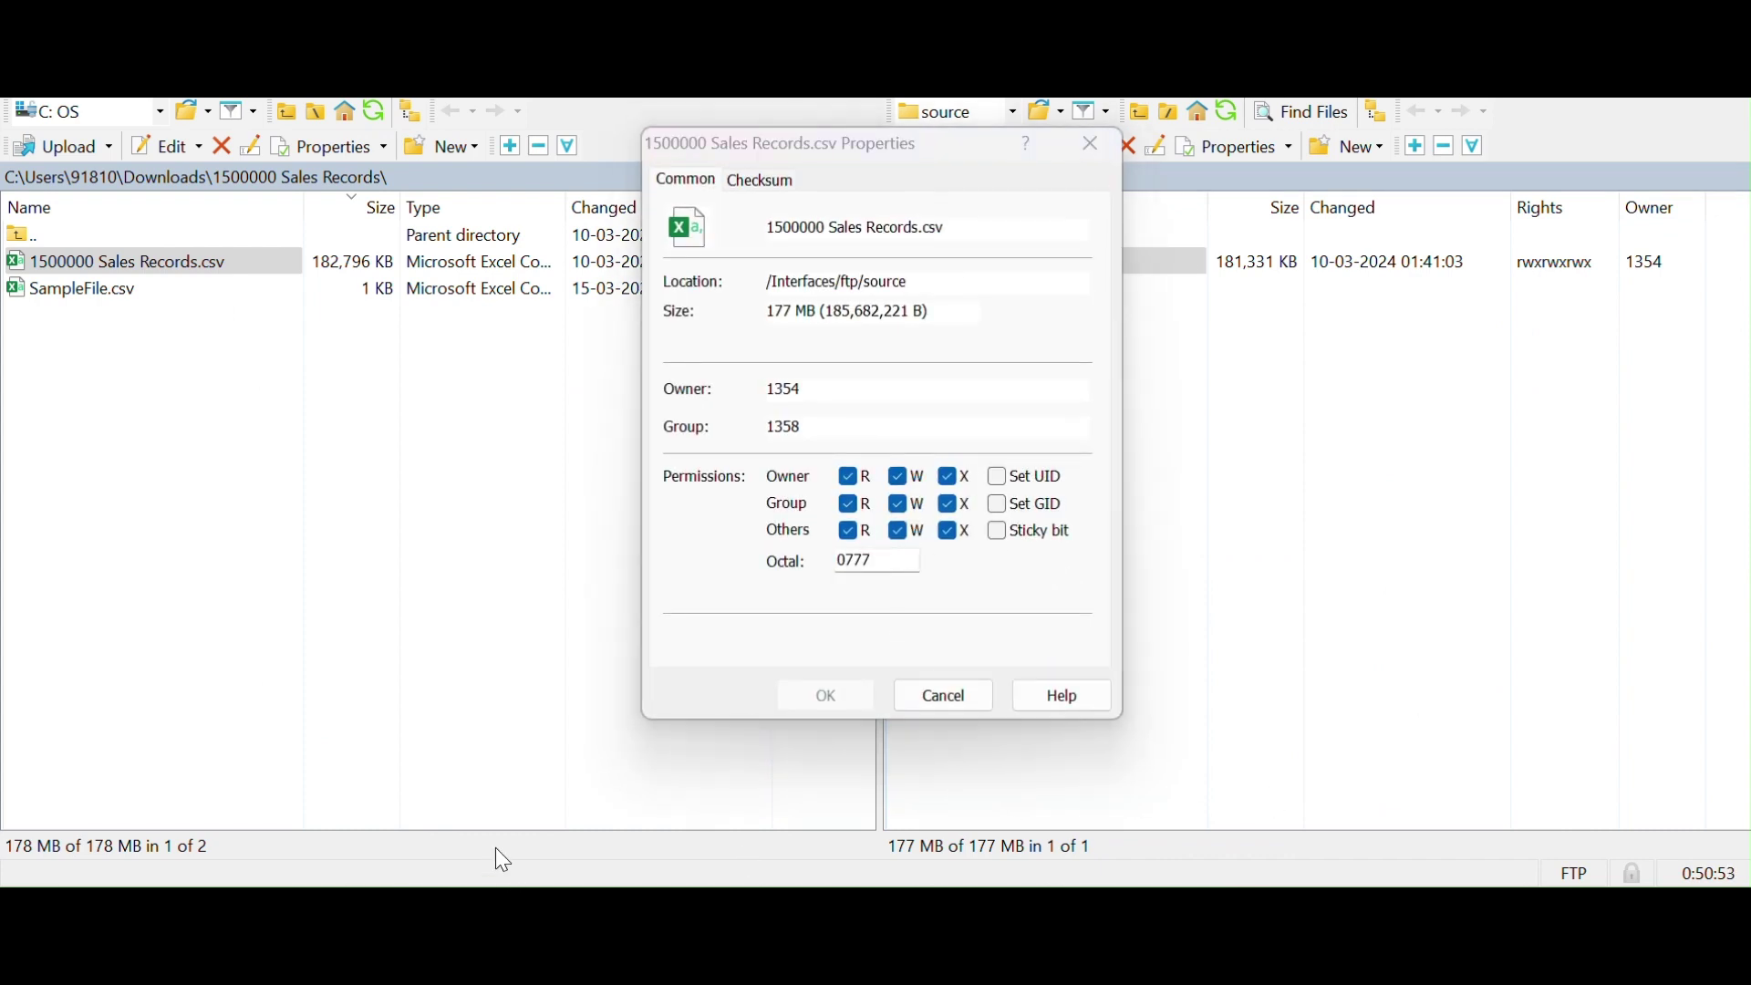
left_click(380, 775)
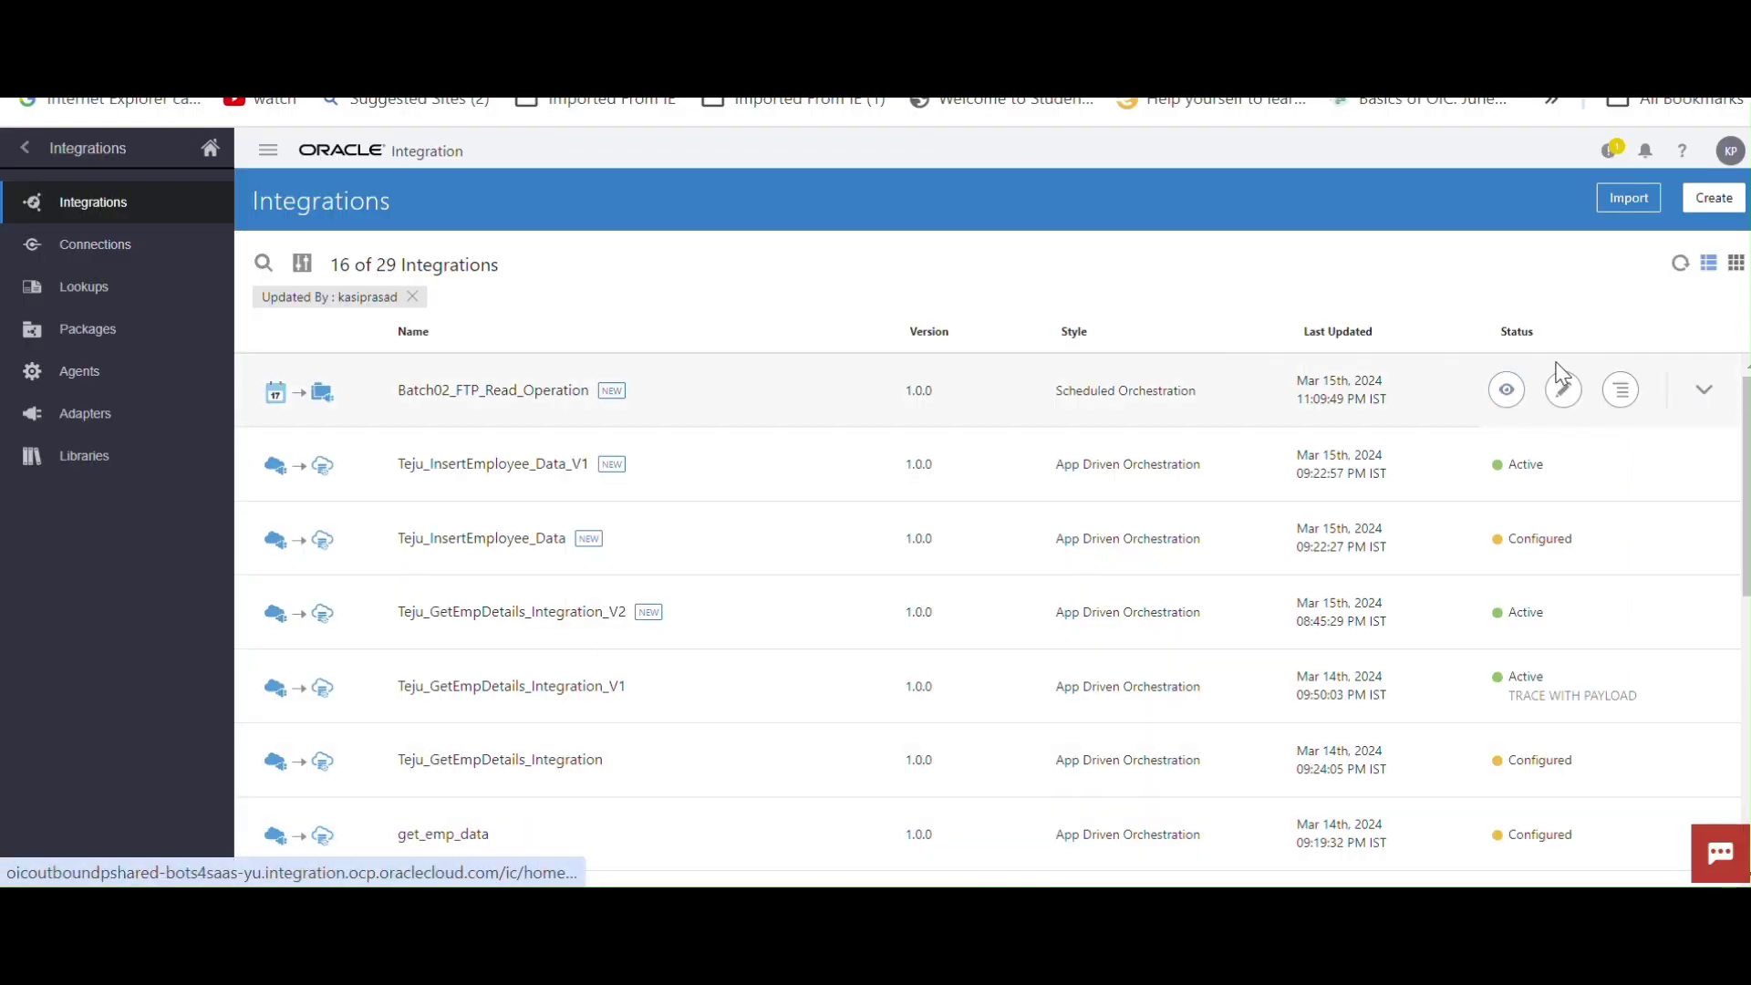
Reopen Batch02_FTP_Read_Operation, assign startTime as its primary business identifier for tracking, and save and close the integration
left_click(1573, 402)
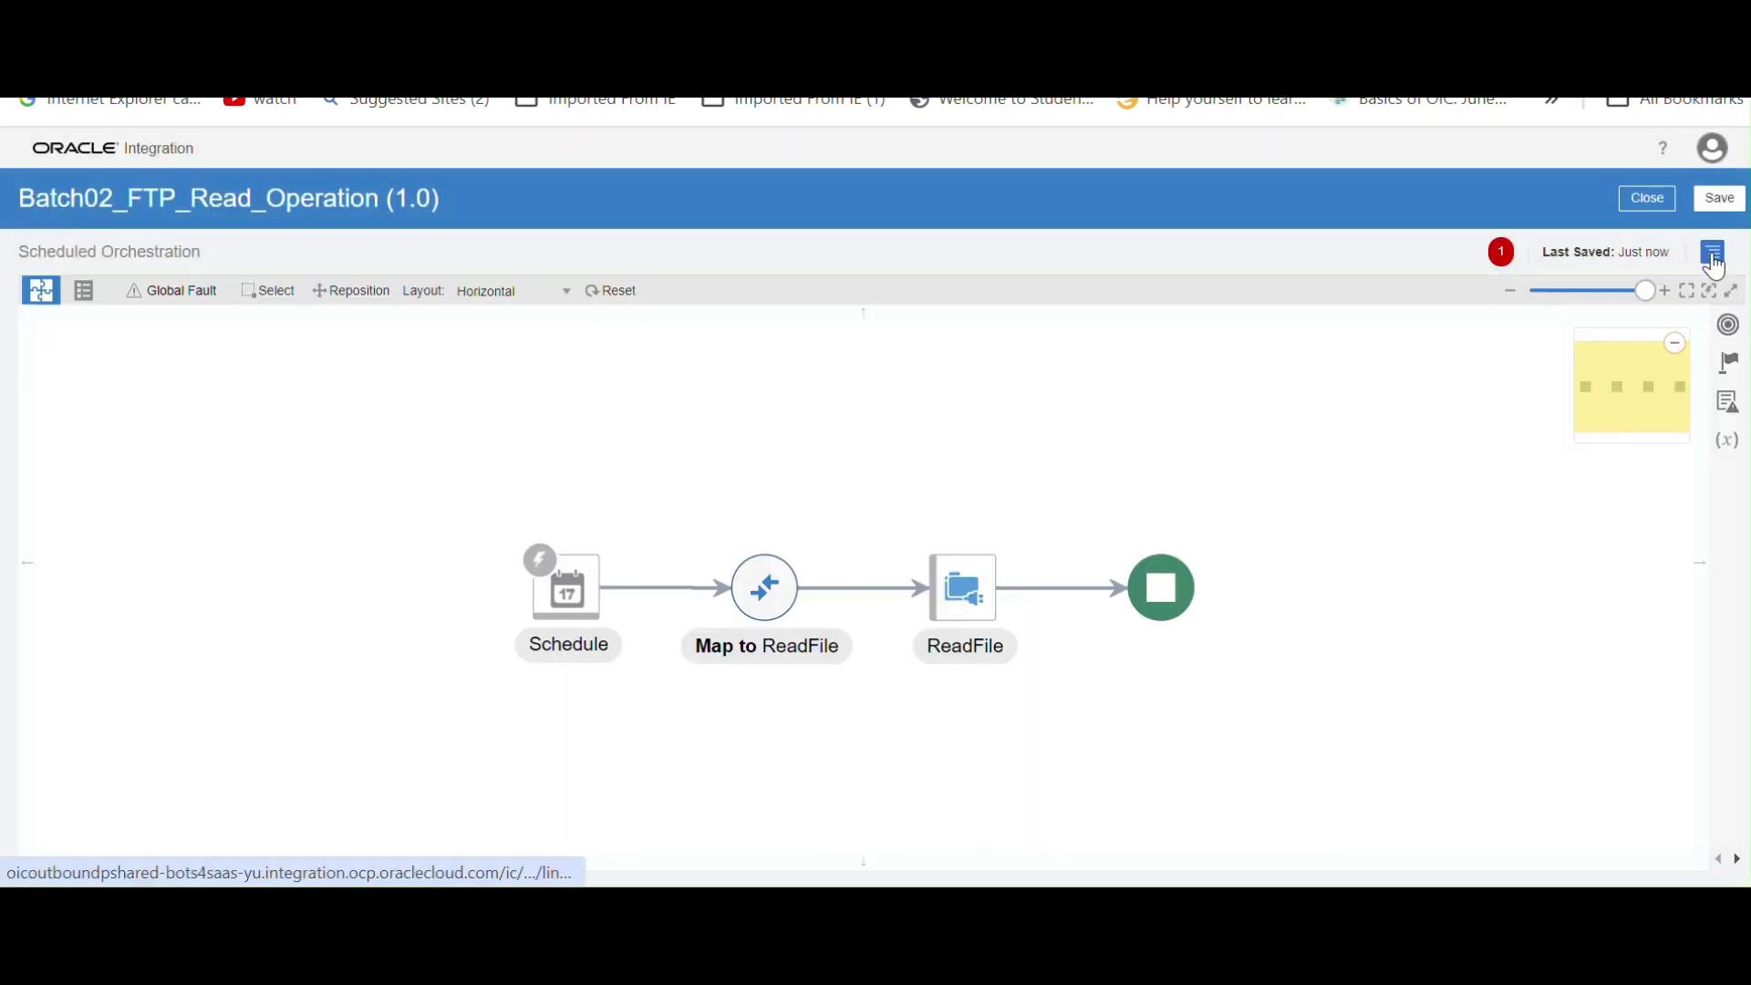
left_click(1714, 262)
left_click(1606, 323)
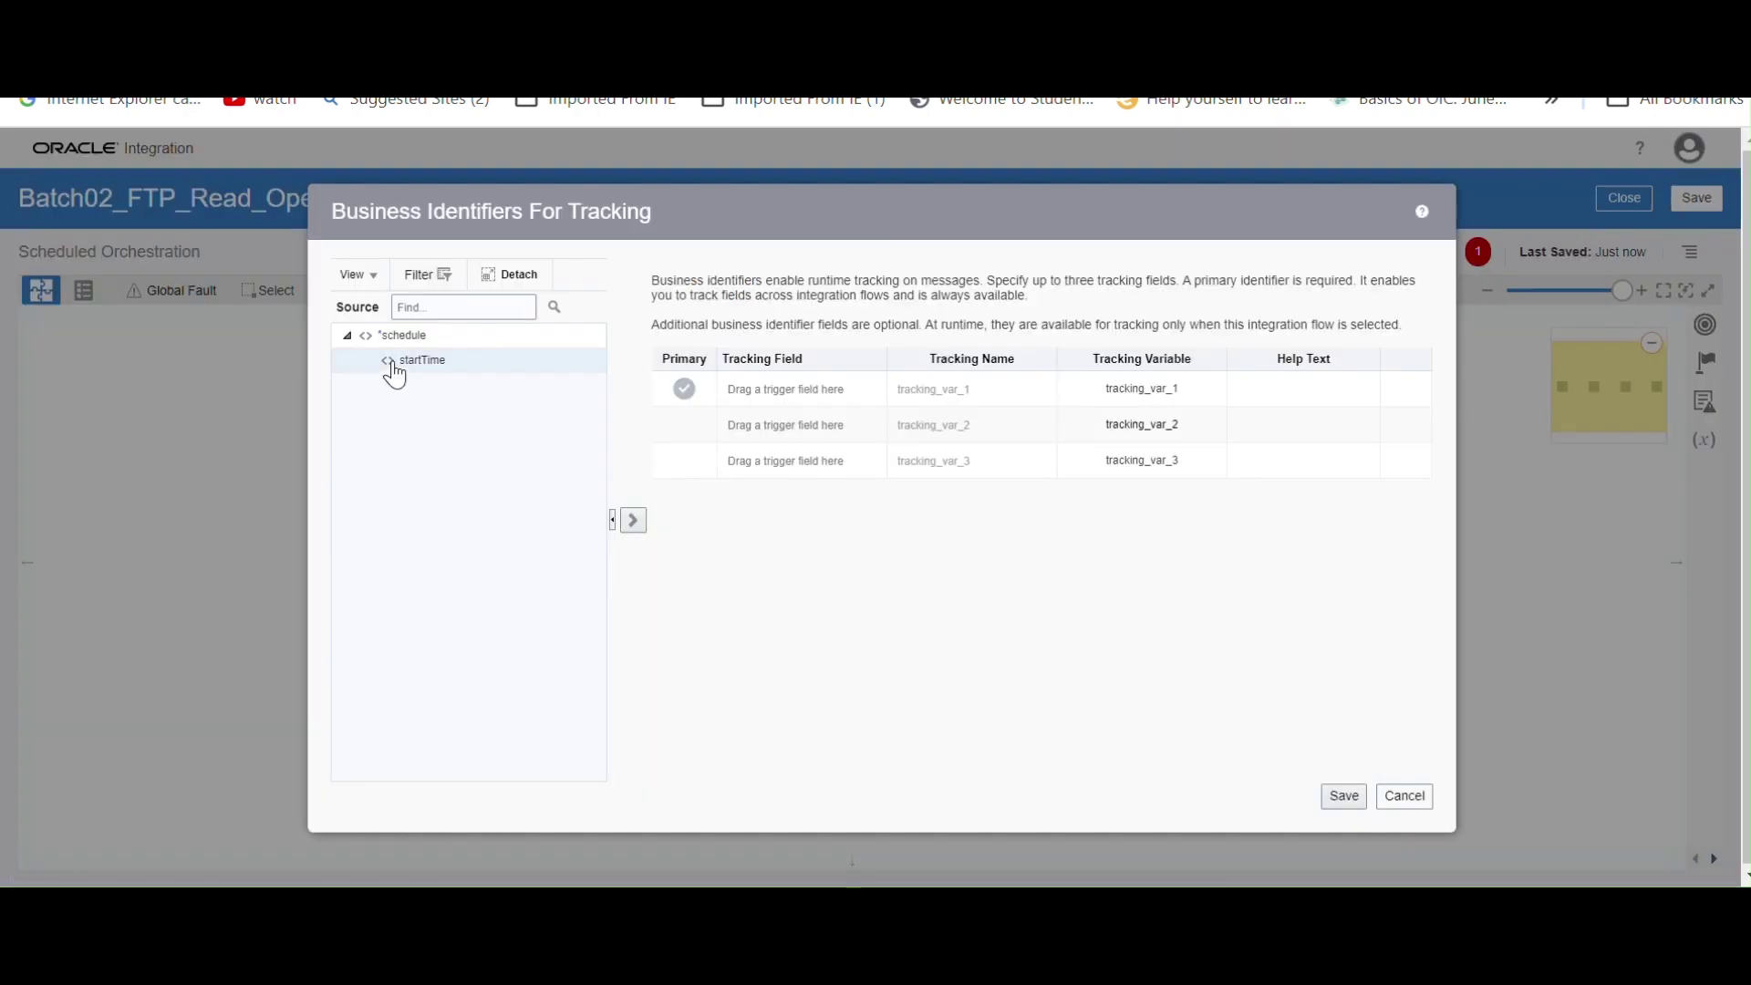
left_click_drag(394, 370, 735, 388)
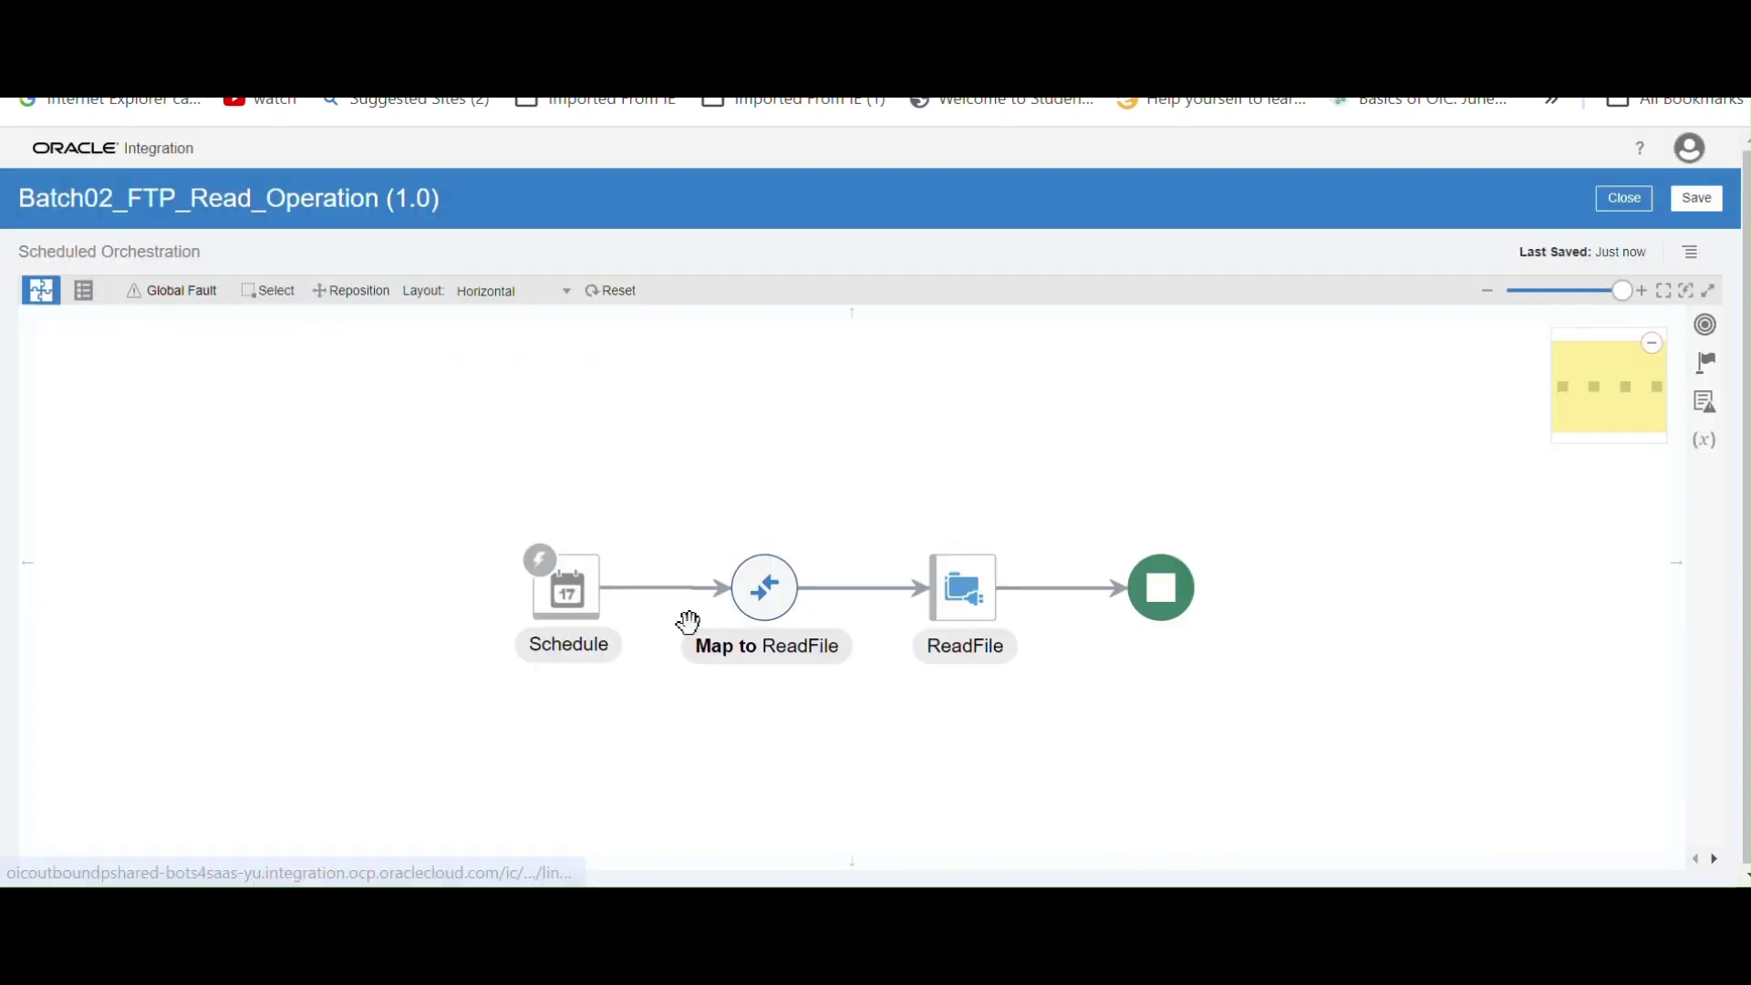
left_click(1343, 797)
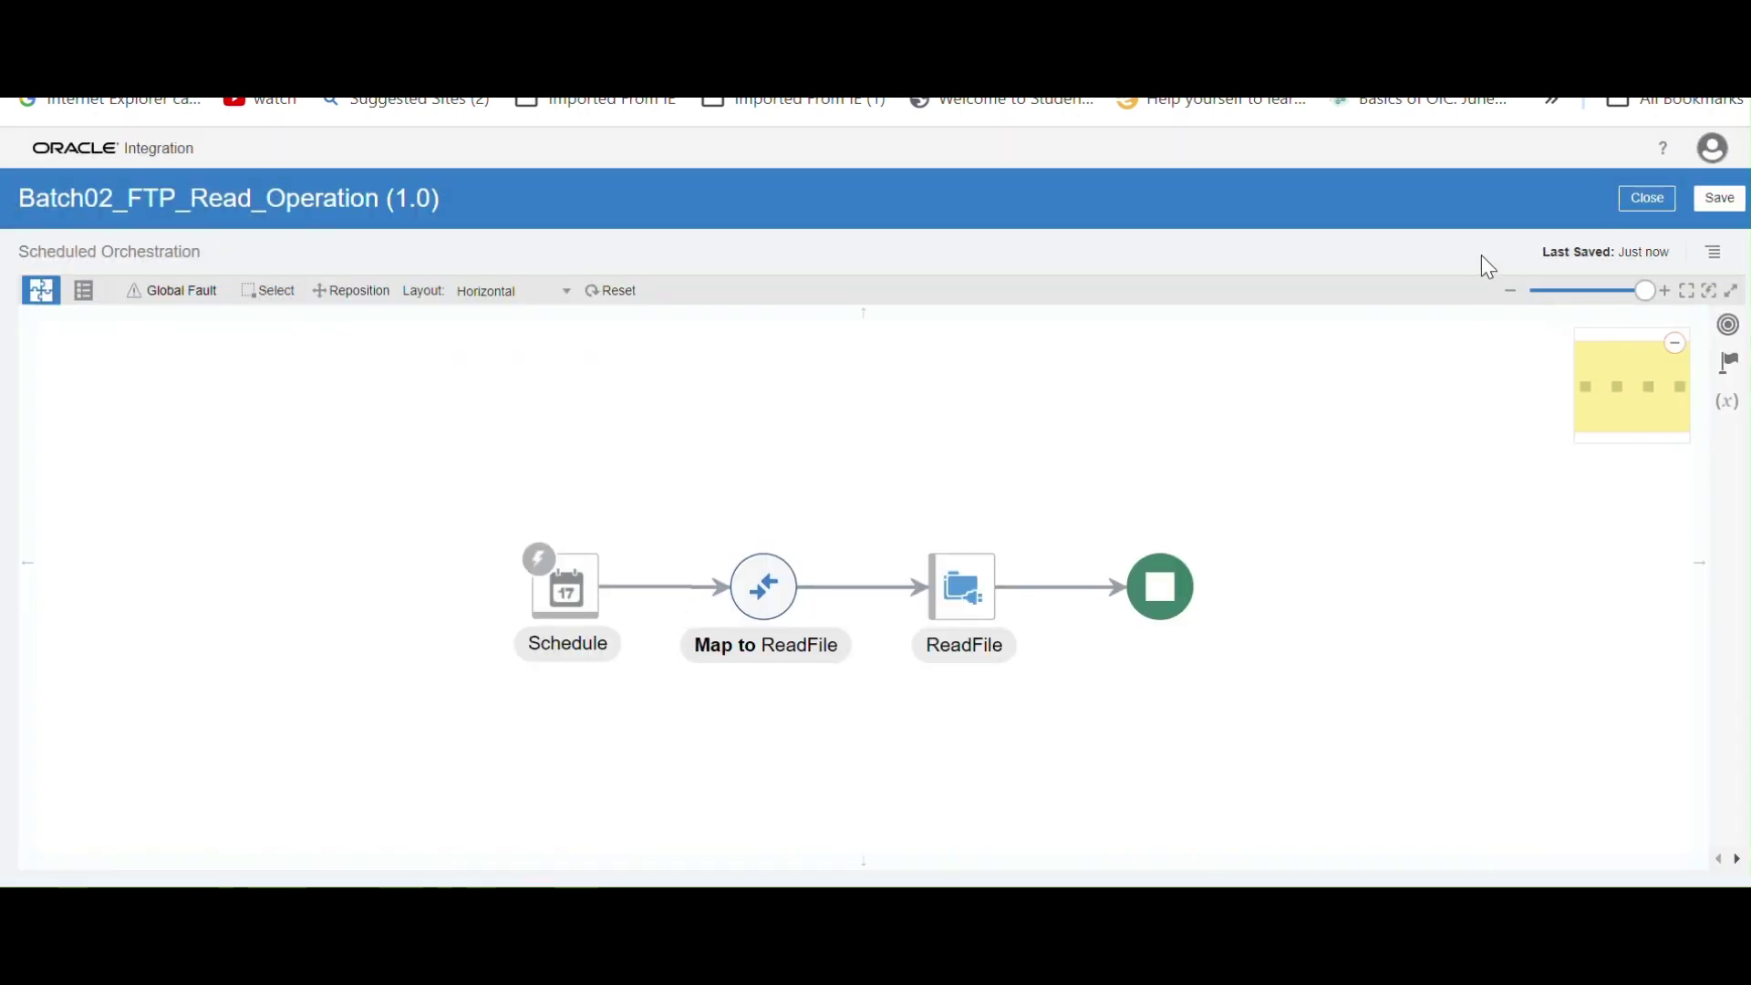
left_click(1719, 199)
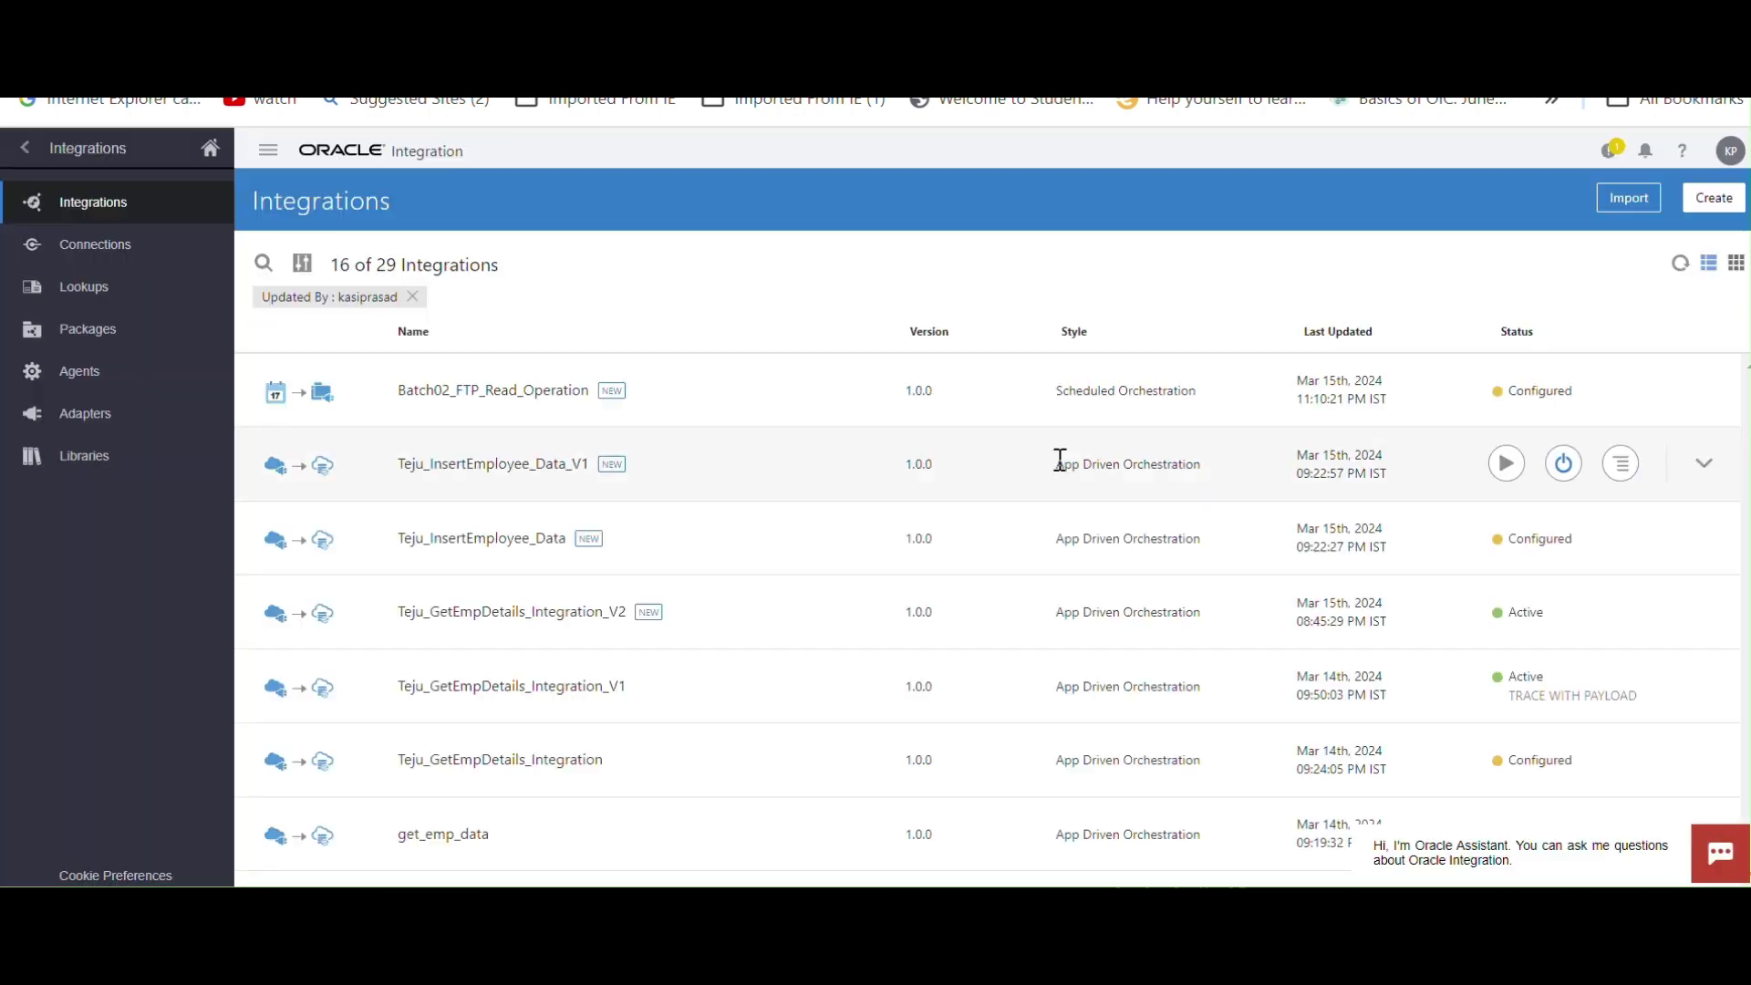
Activate Batch02_FTP_Read_Operation without adding a schedule, and refresh the integrations list to update its status
left_click(1678, 266)
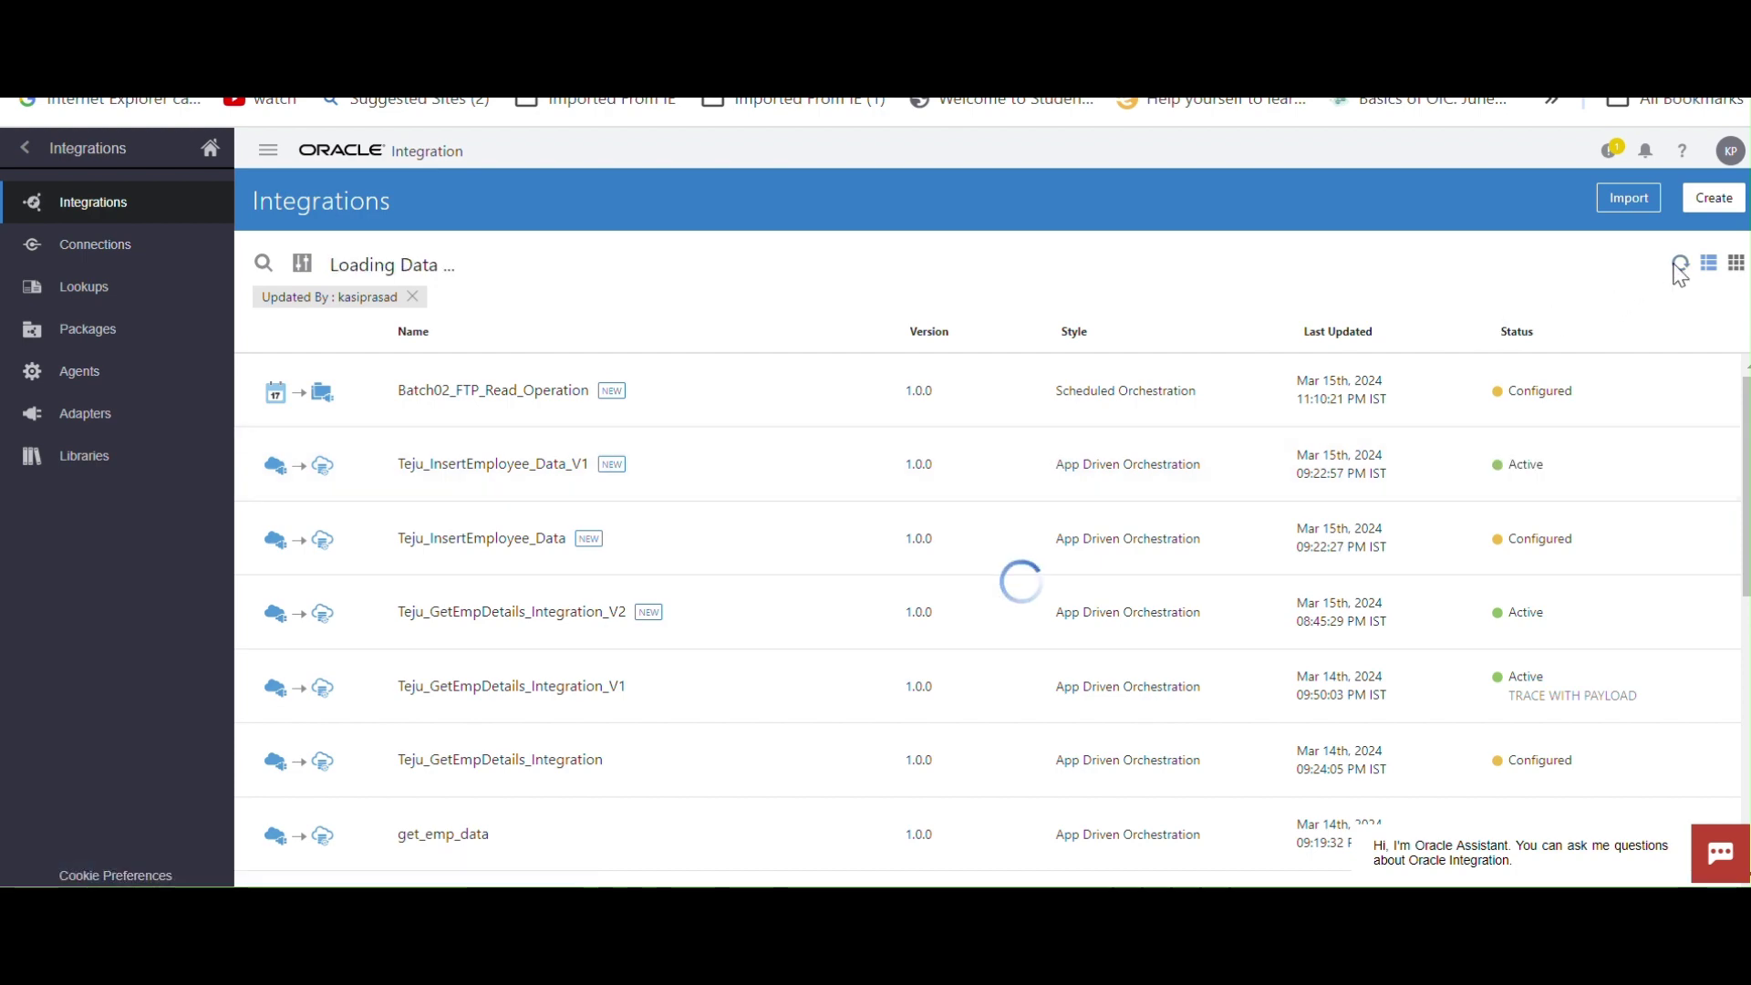
mouse_move(1504, 392)
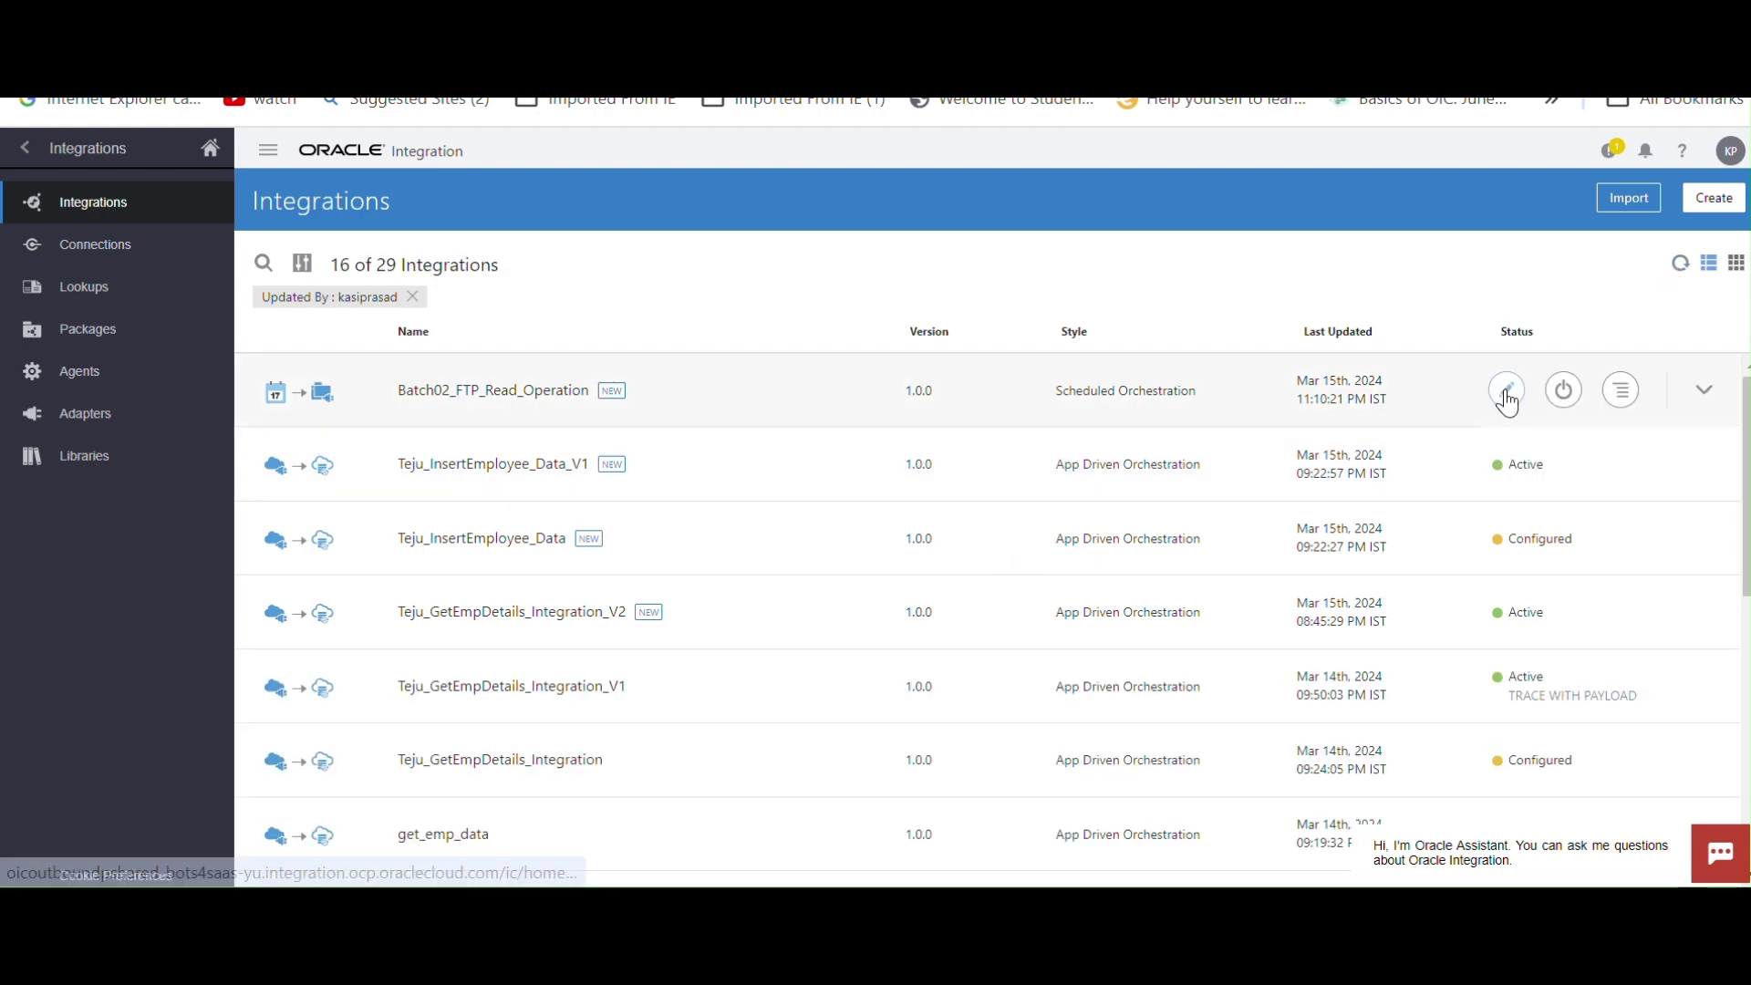
left_click(1565, 391)
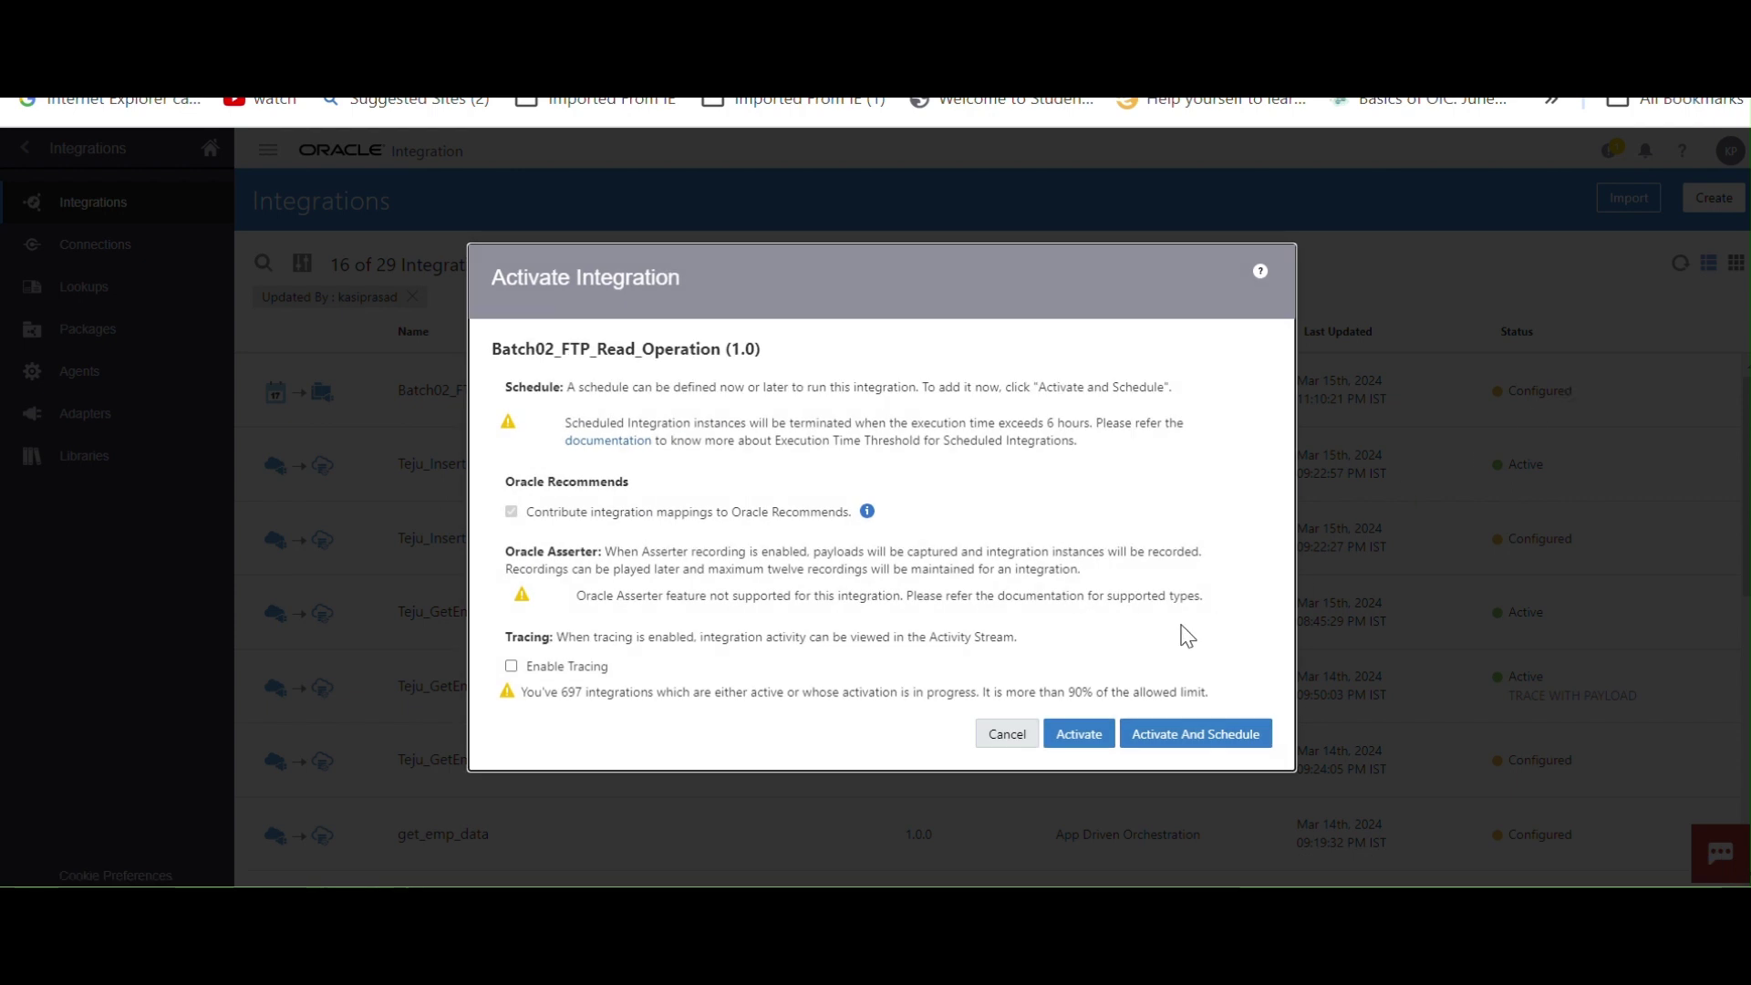
left_click(1088, 727)
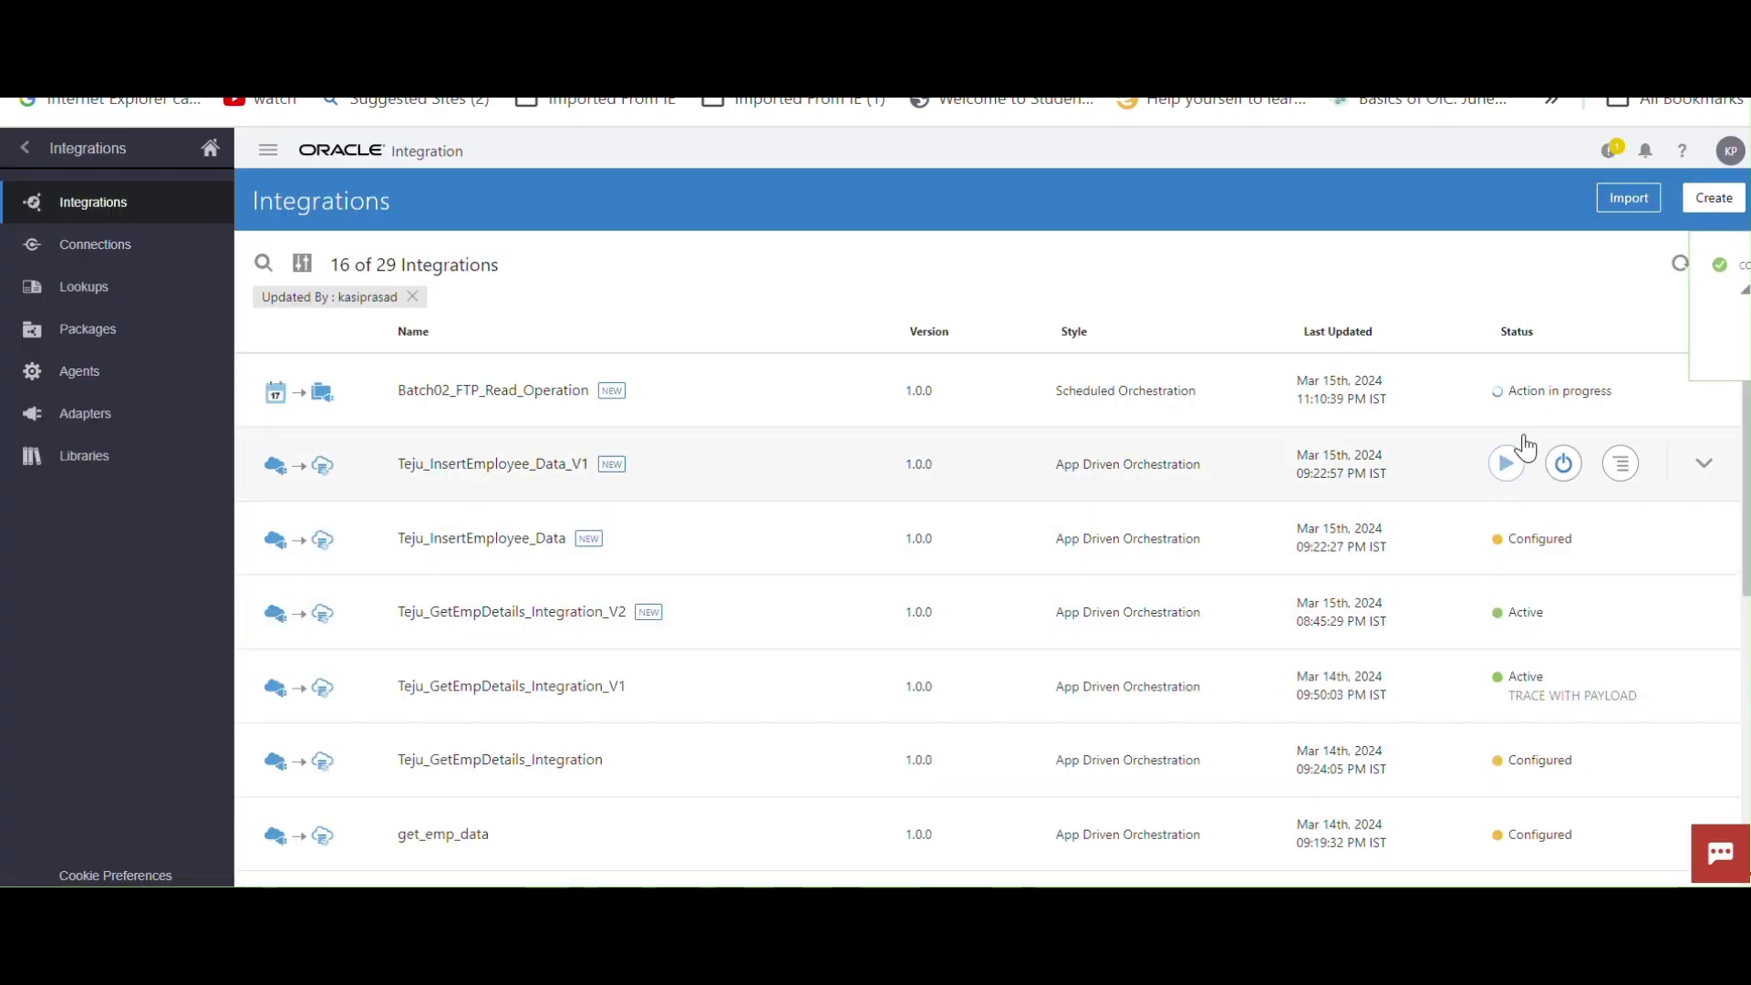
left_click(1681, 265)
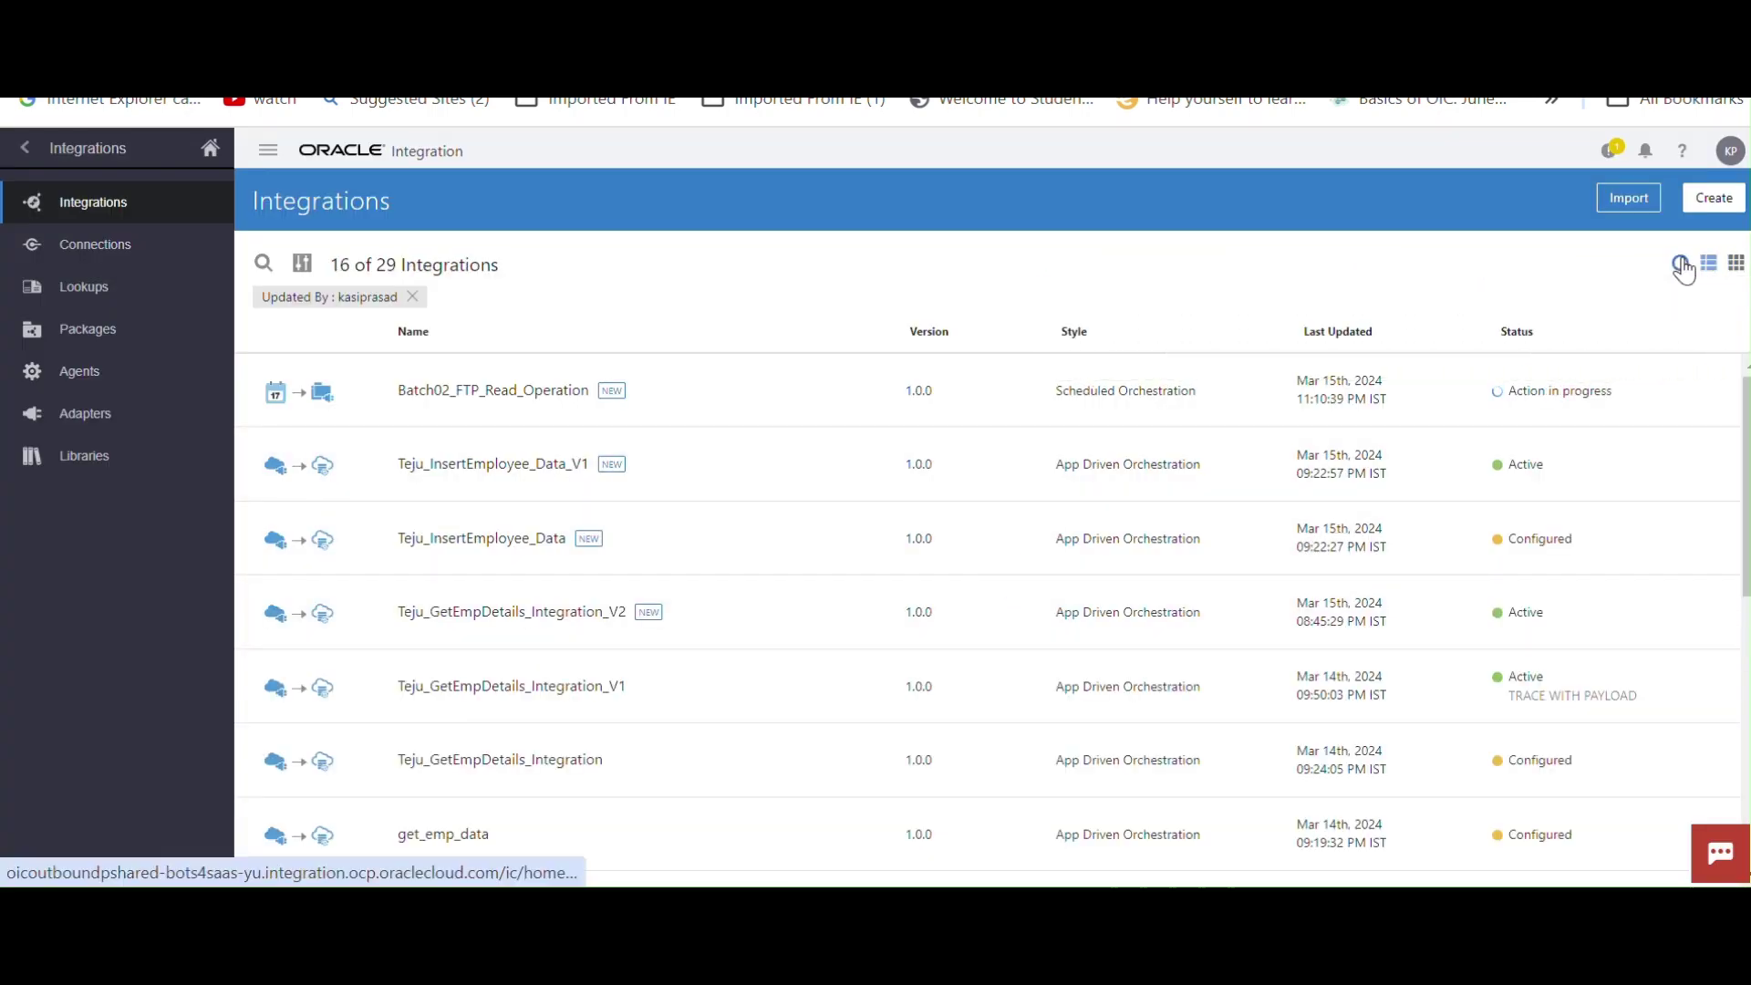
left_click(1682, 266)
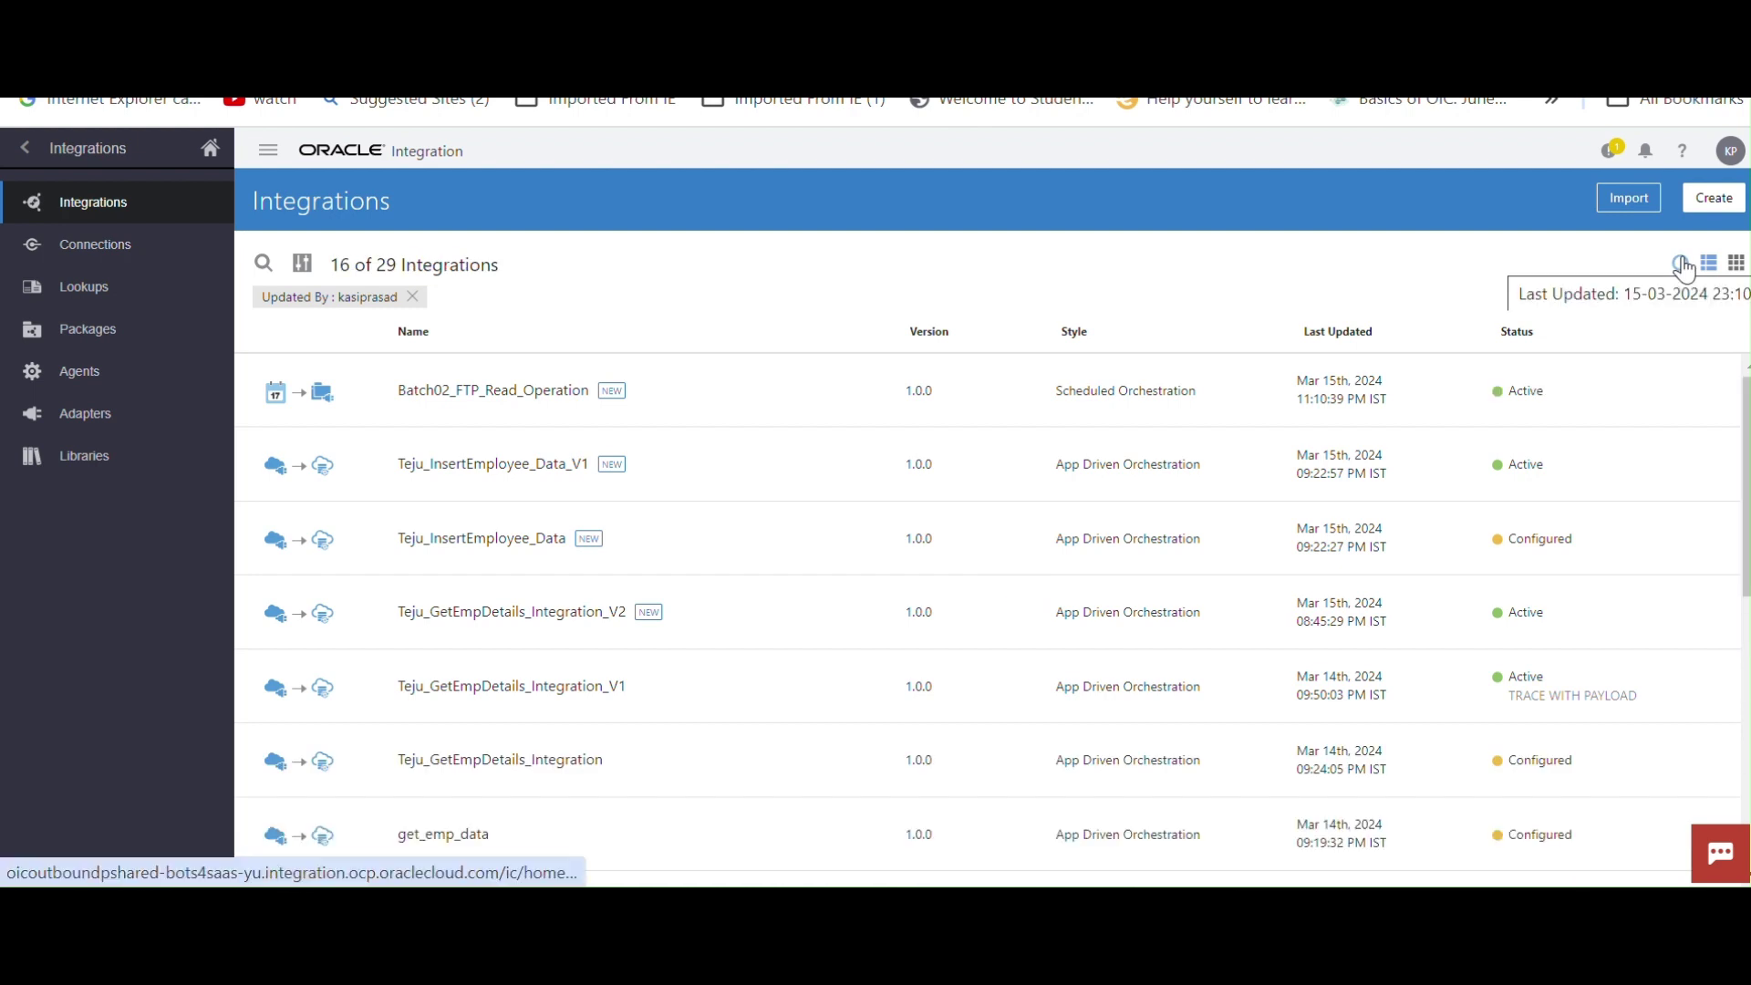
left_click(1682, 266)
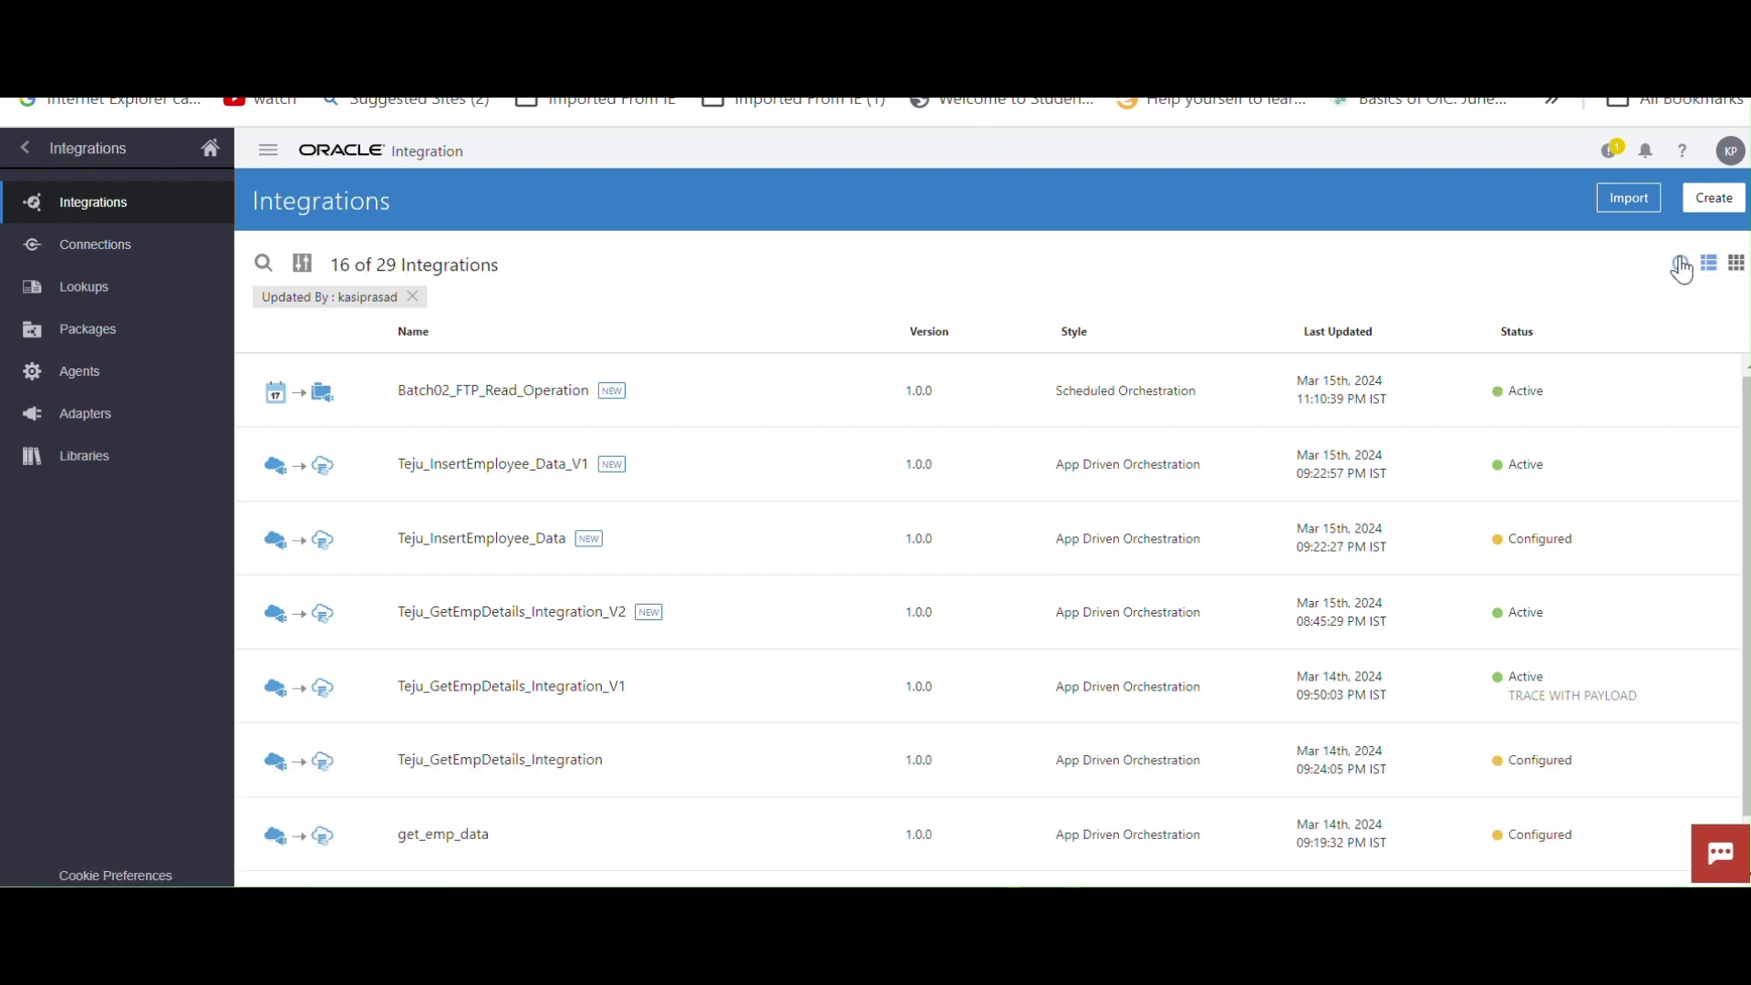
left_click(1683, 267)
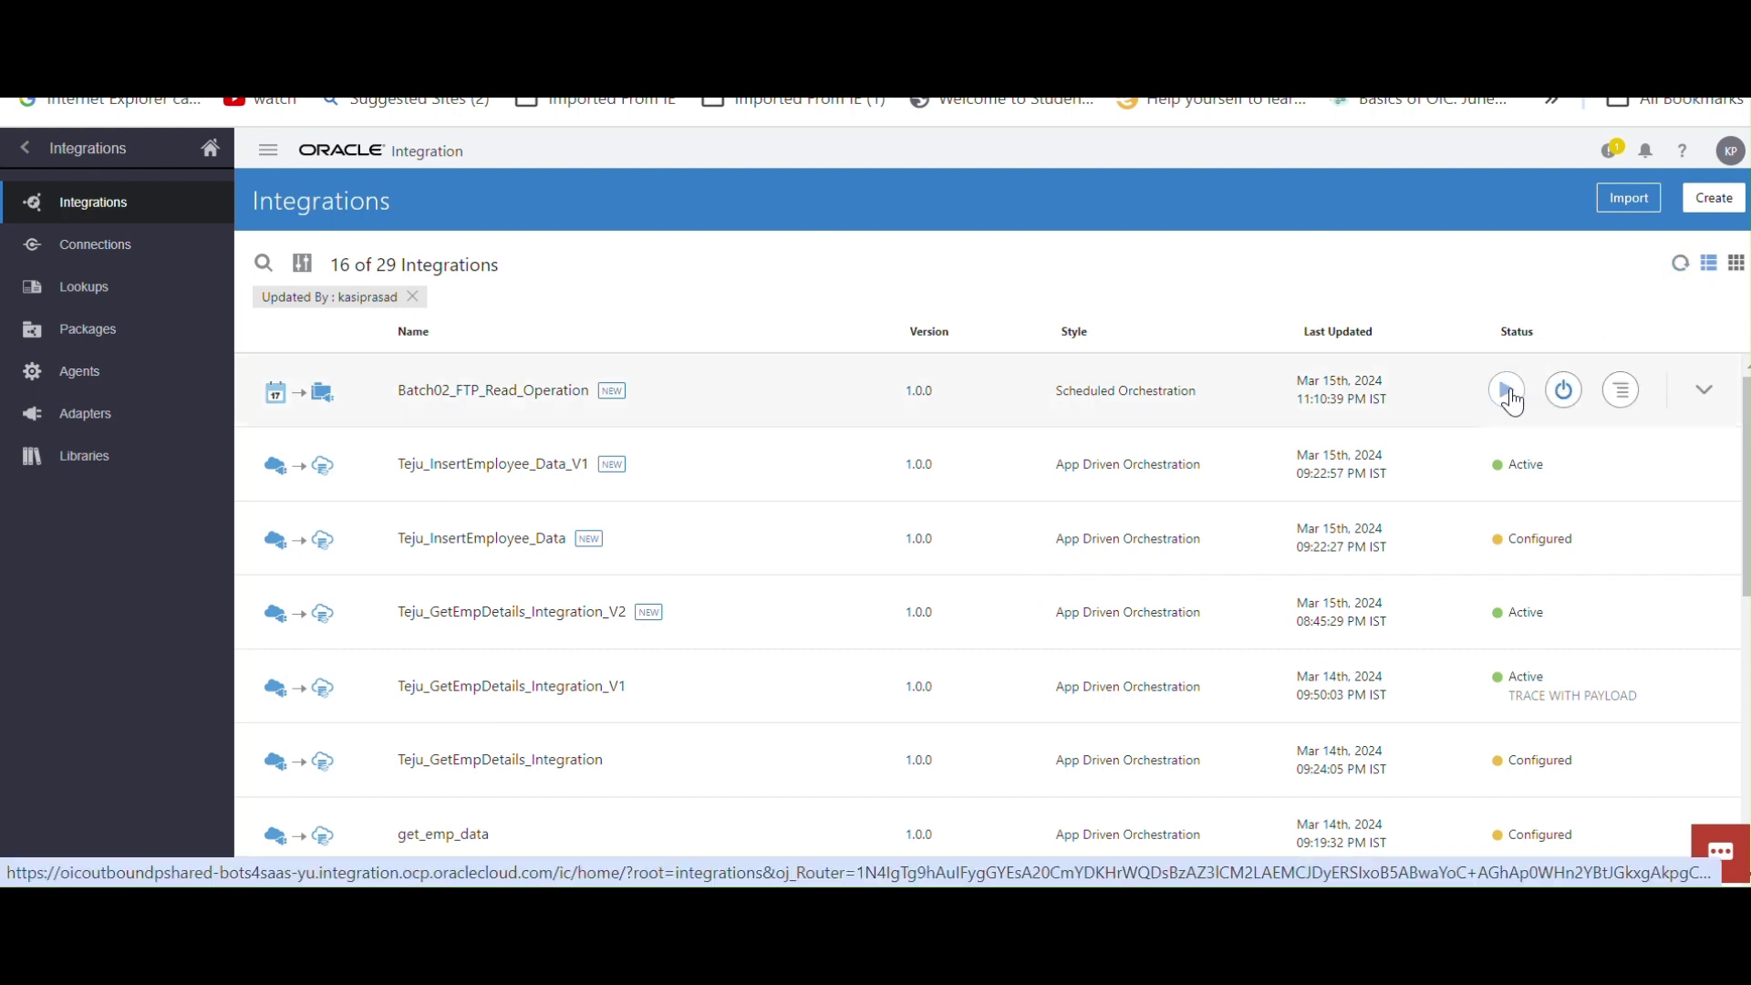
Submit an immediate run of the Batch02_FTP_Read_Operation integration
mouse_move(1522, 403)
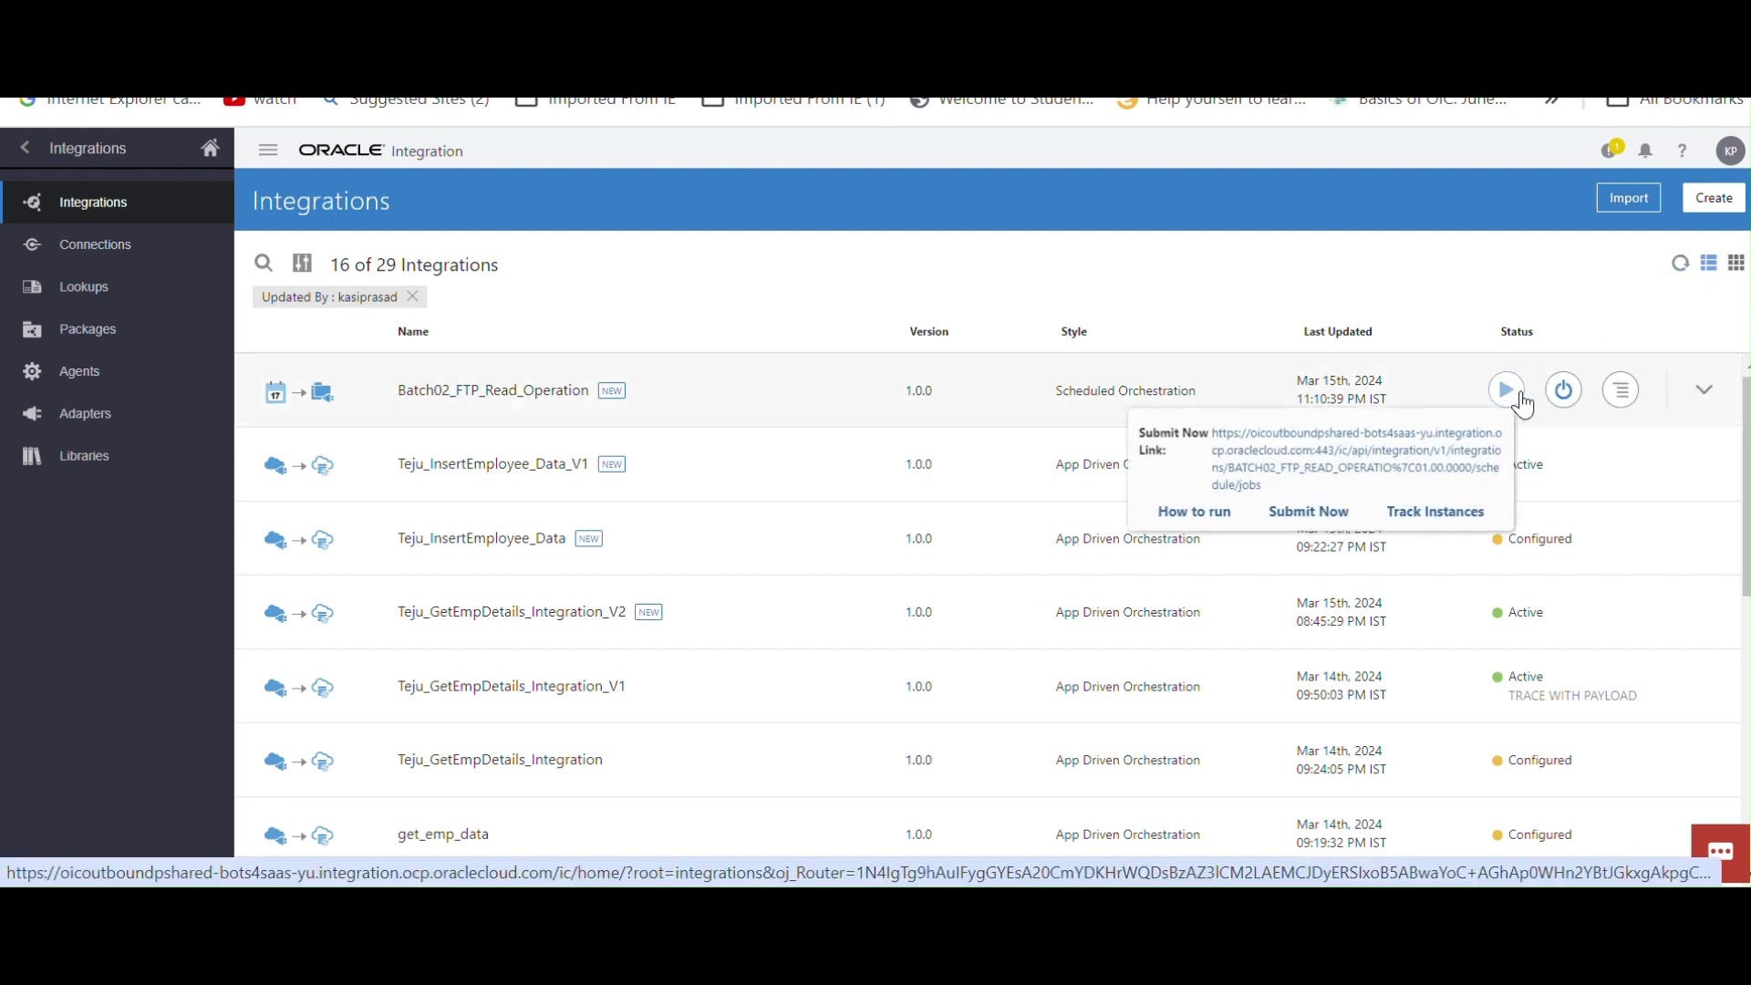
left_click(1304, 512)
left_click(1245, 686)
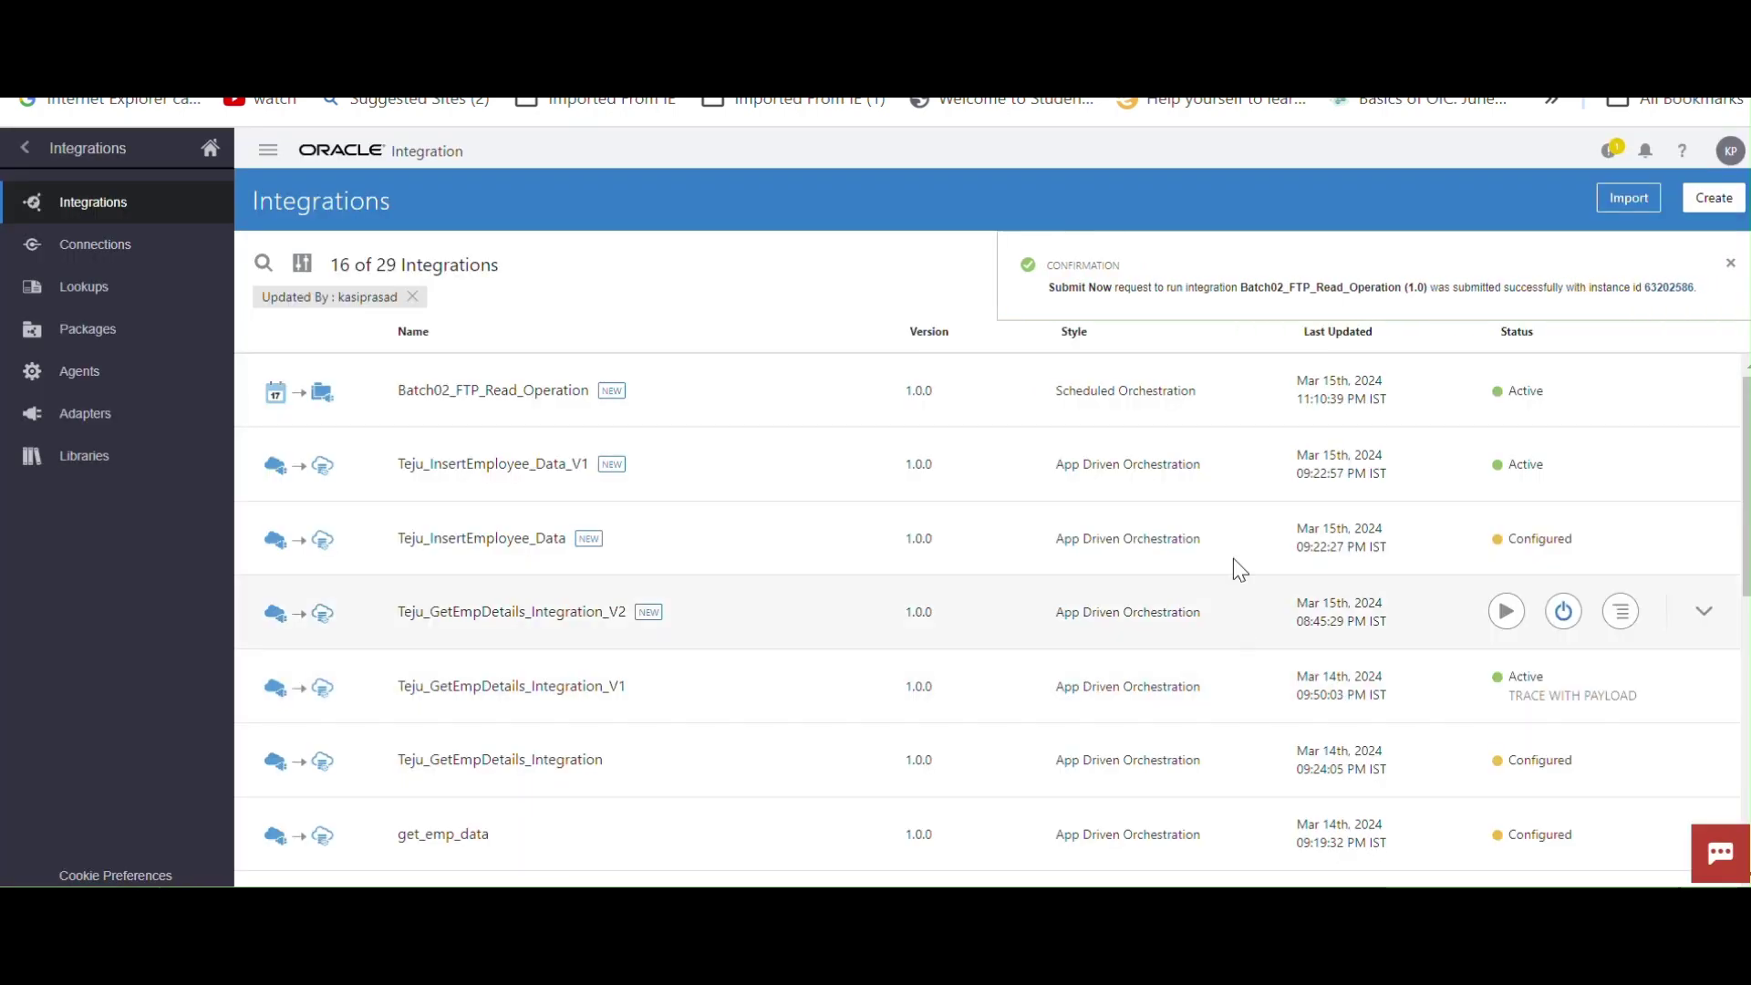
Open the submitted run in Track Instances and refresh its status until processing ends
left_click(1658, 289)
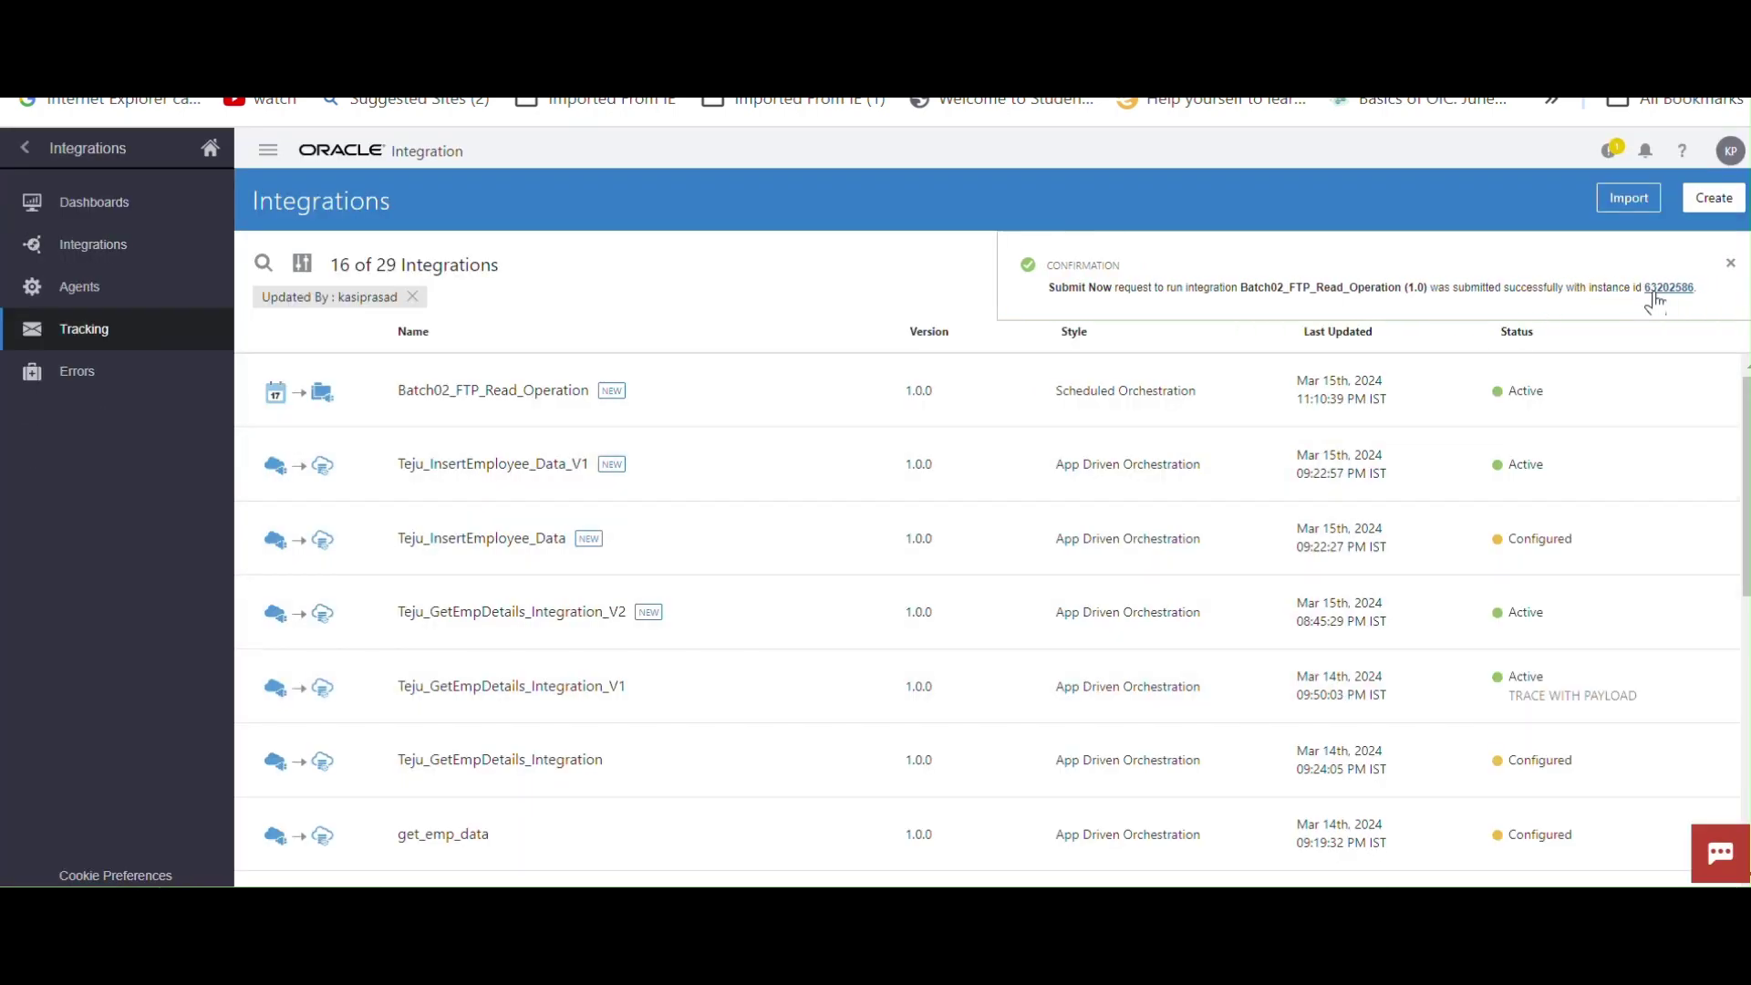
left_click(1725, 262)
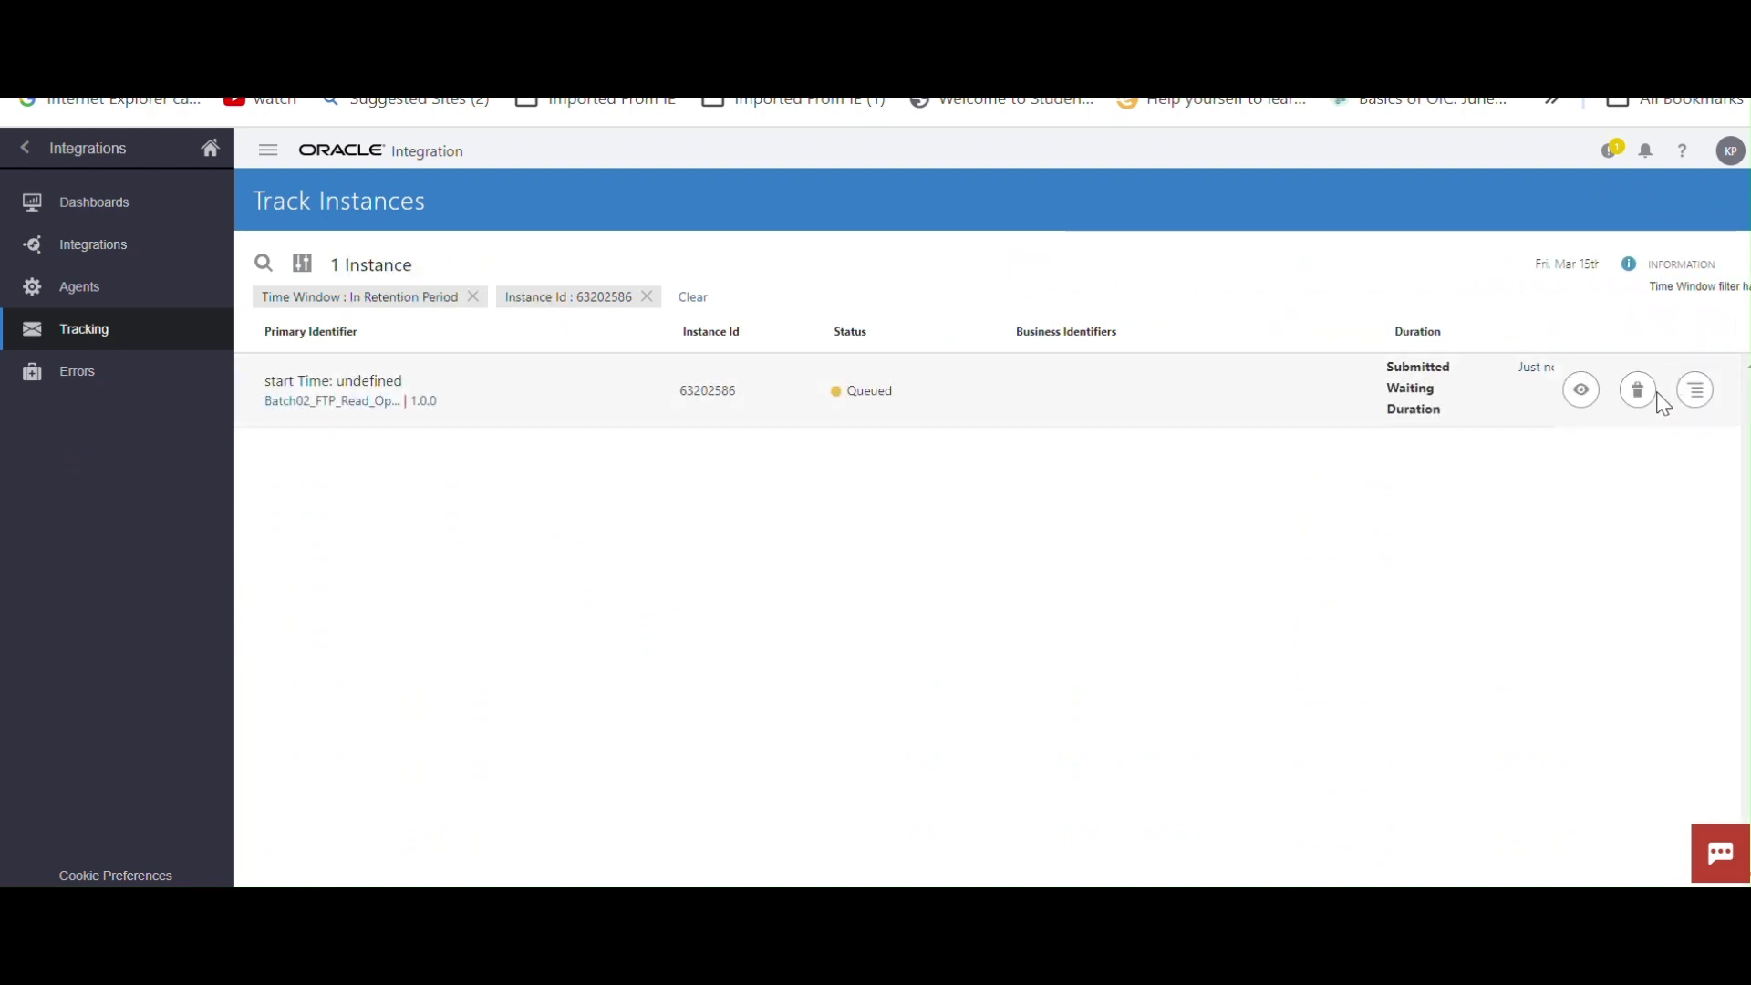
left_click(1736, 266)
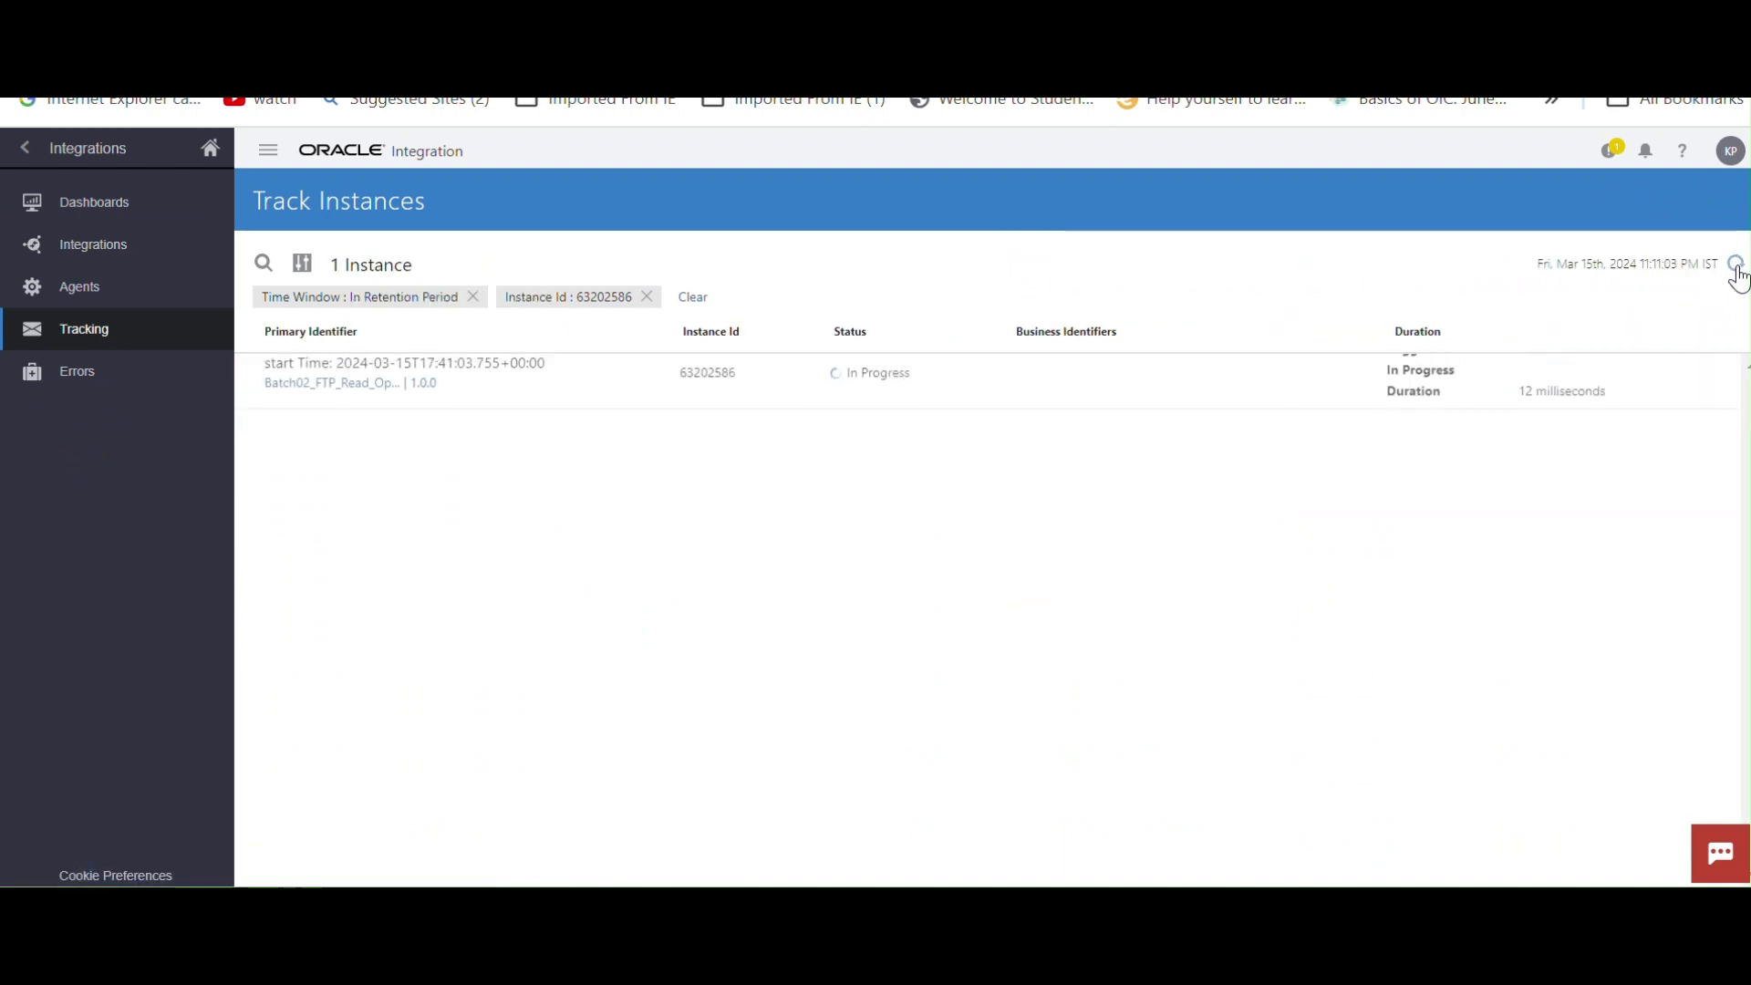
left_click(1736, 267)
left_click(1736, 265)
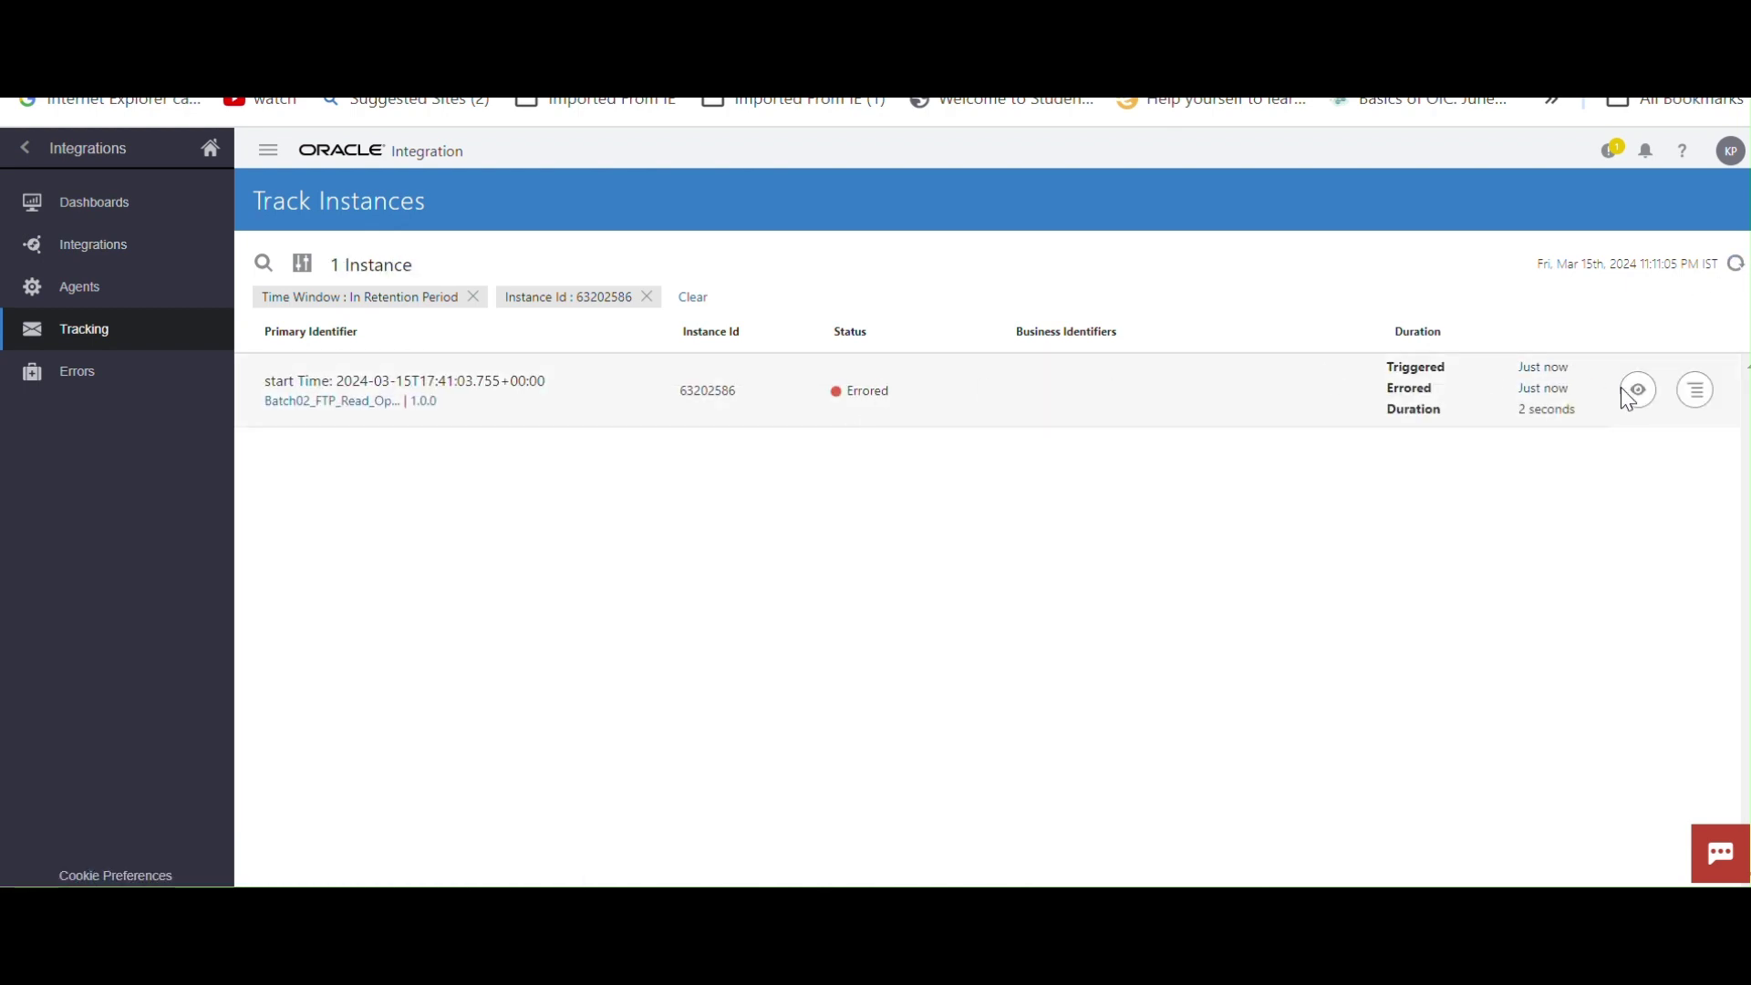
View the run's activity stream and examine the error details of the ReadFile invoke
left_click(1632, 386)
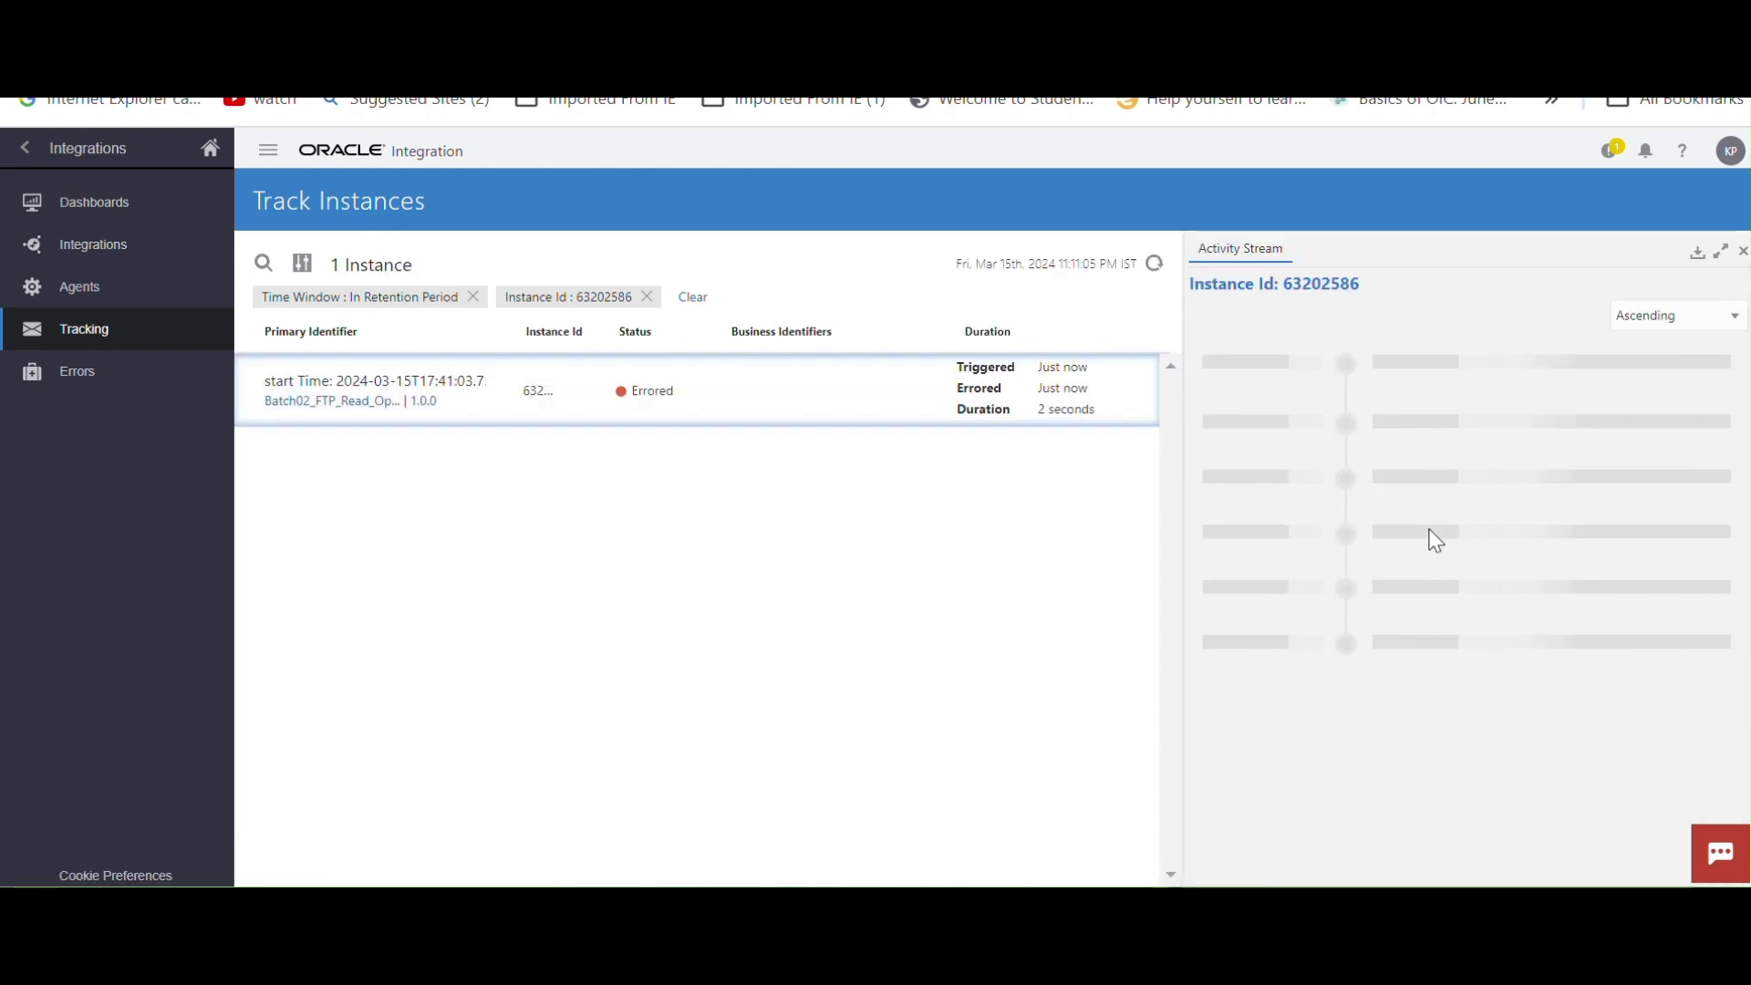
left_click(1378, 484)
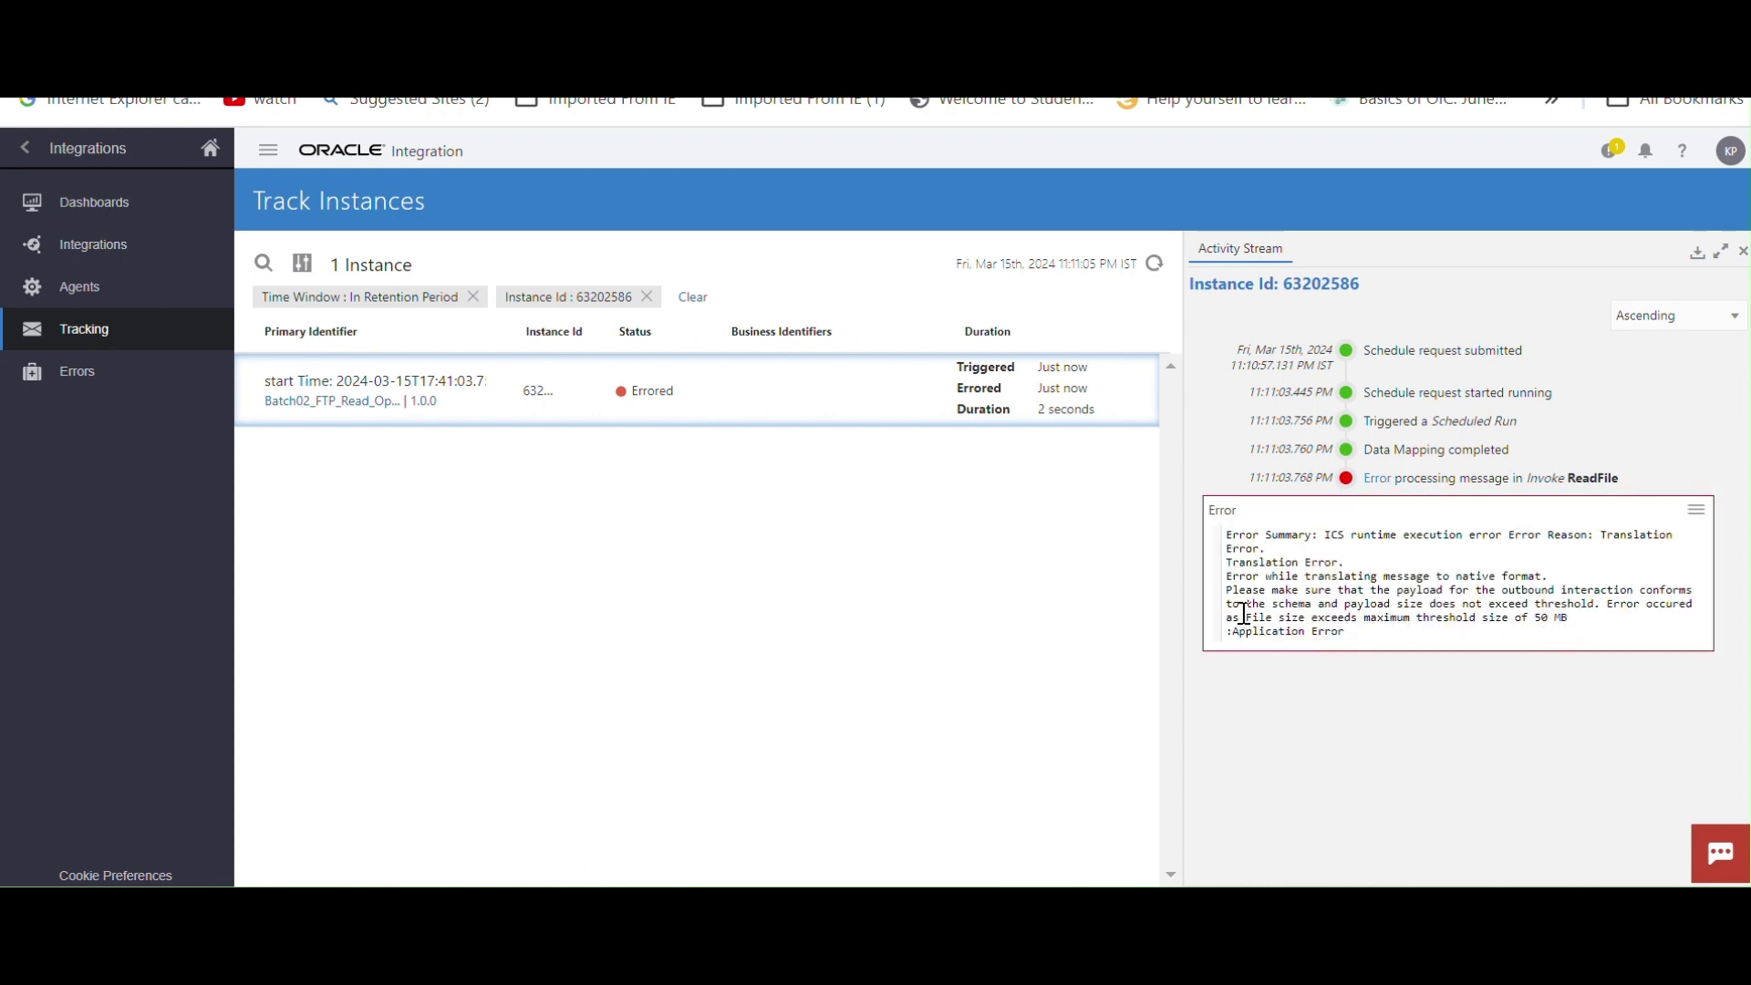
left_click_drag(1246, 609, 1561, 620)
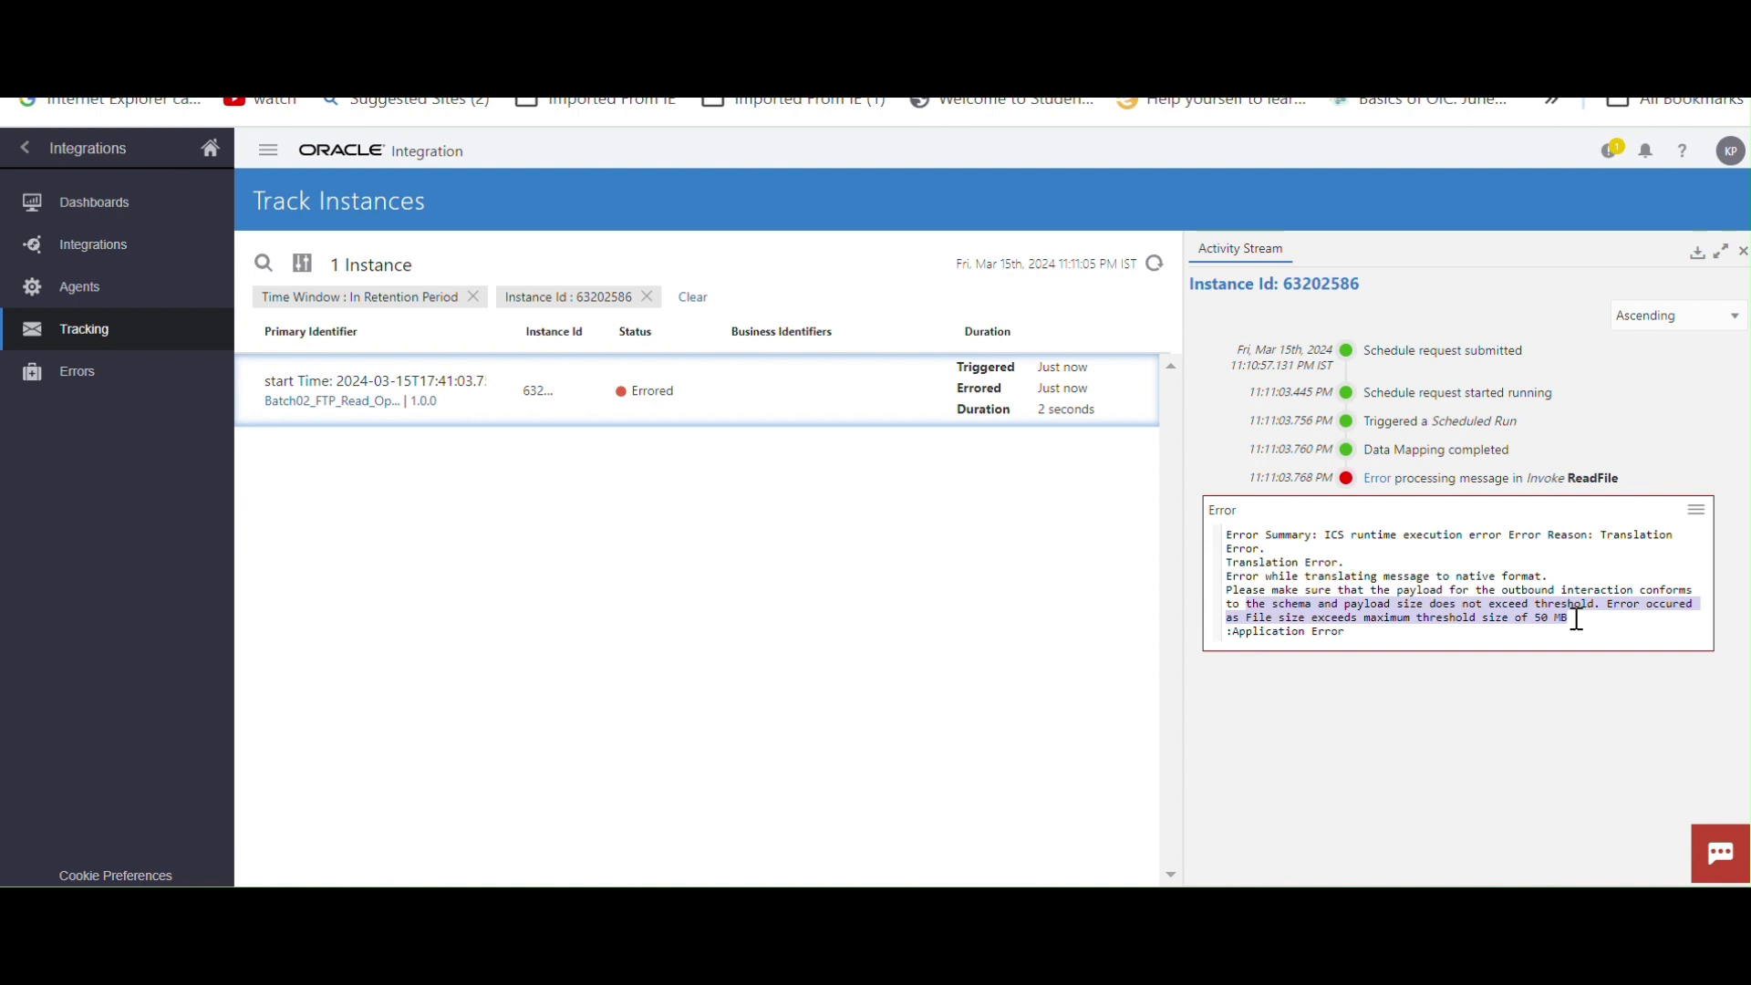
left_click(1357, 555)
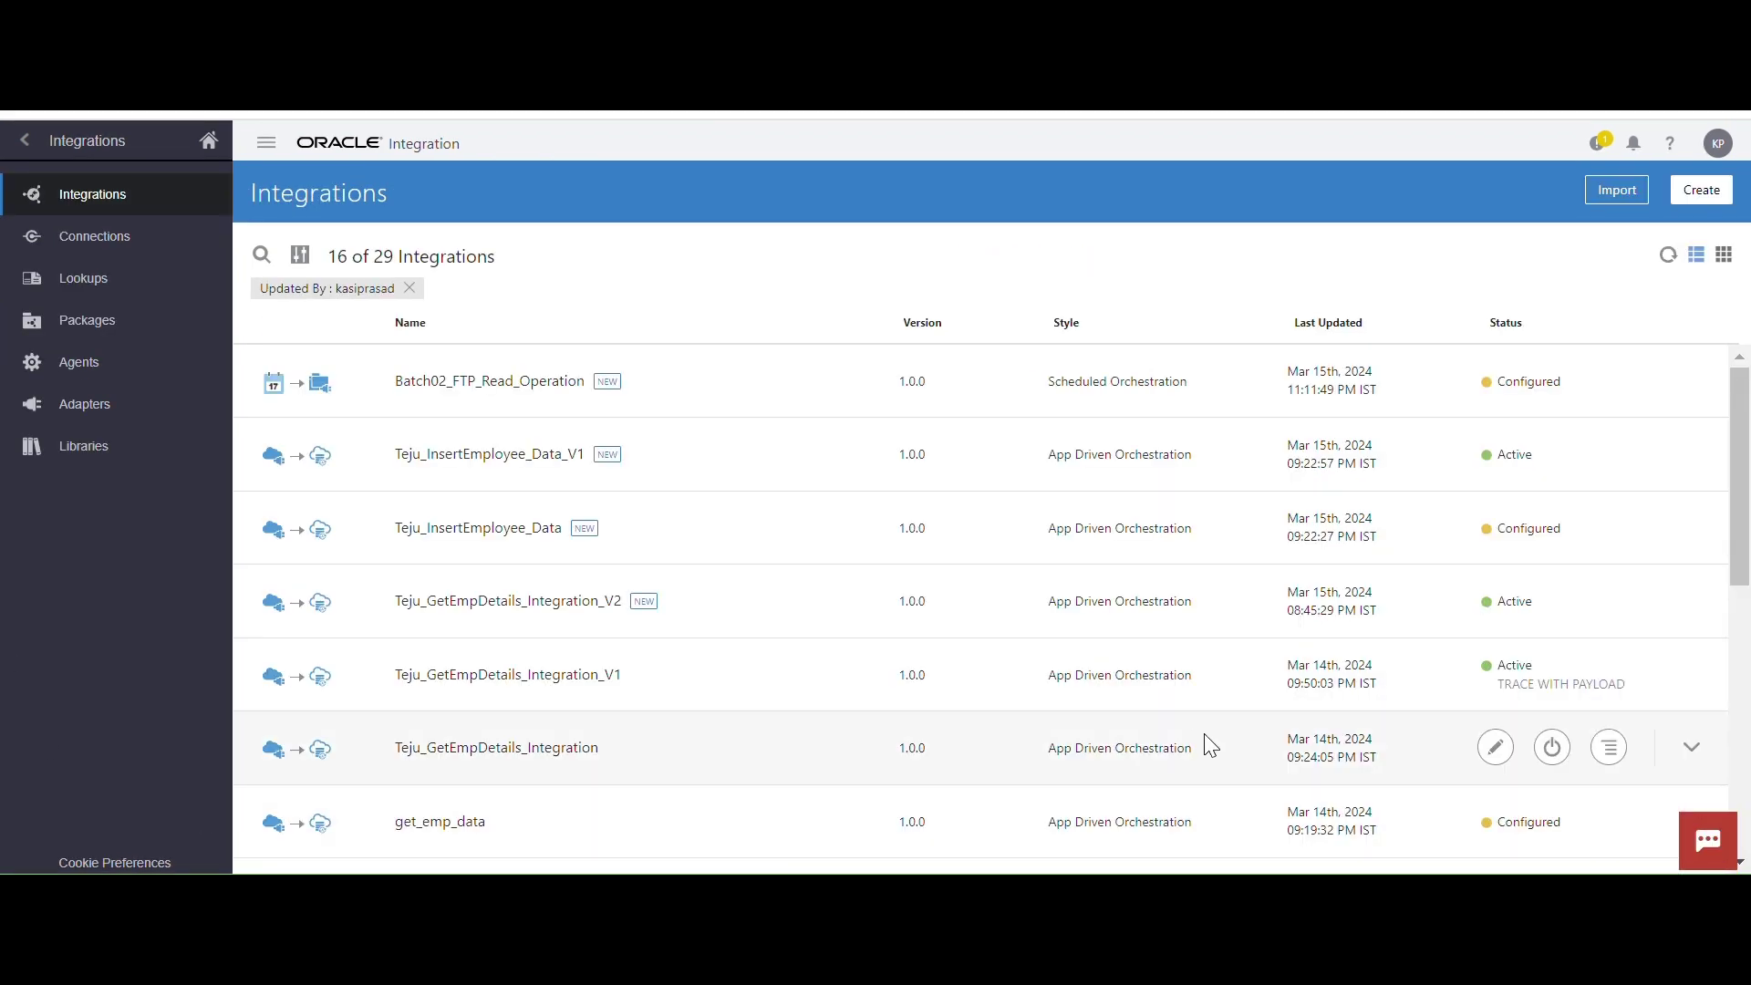
Clone Batch02_FTP_Read_Operation as Batch02_FTP_Read_Operation_v1
mouse_move(1687, 391)
left_click(1618, 392)
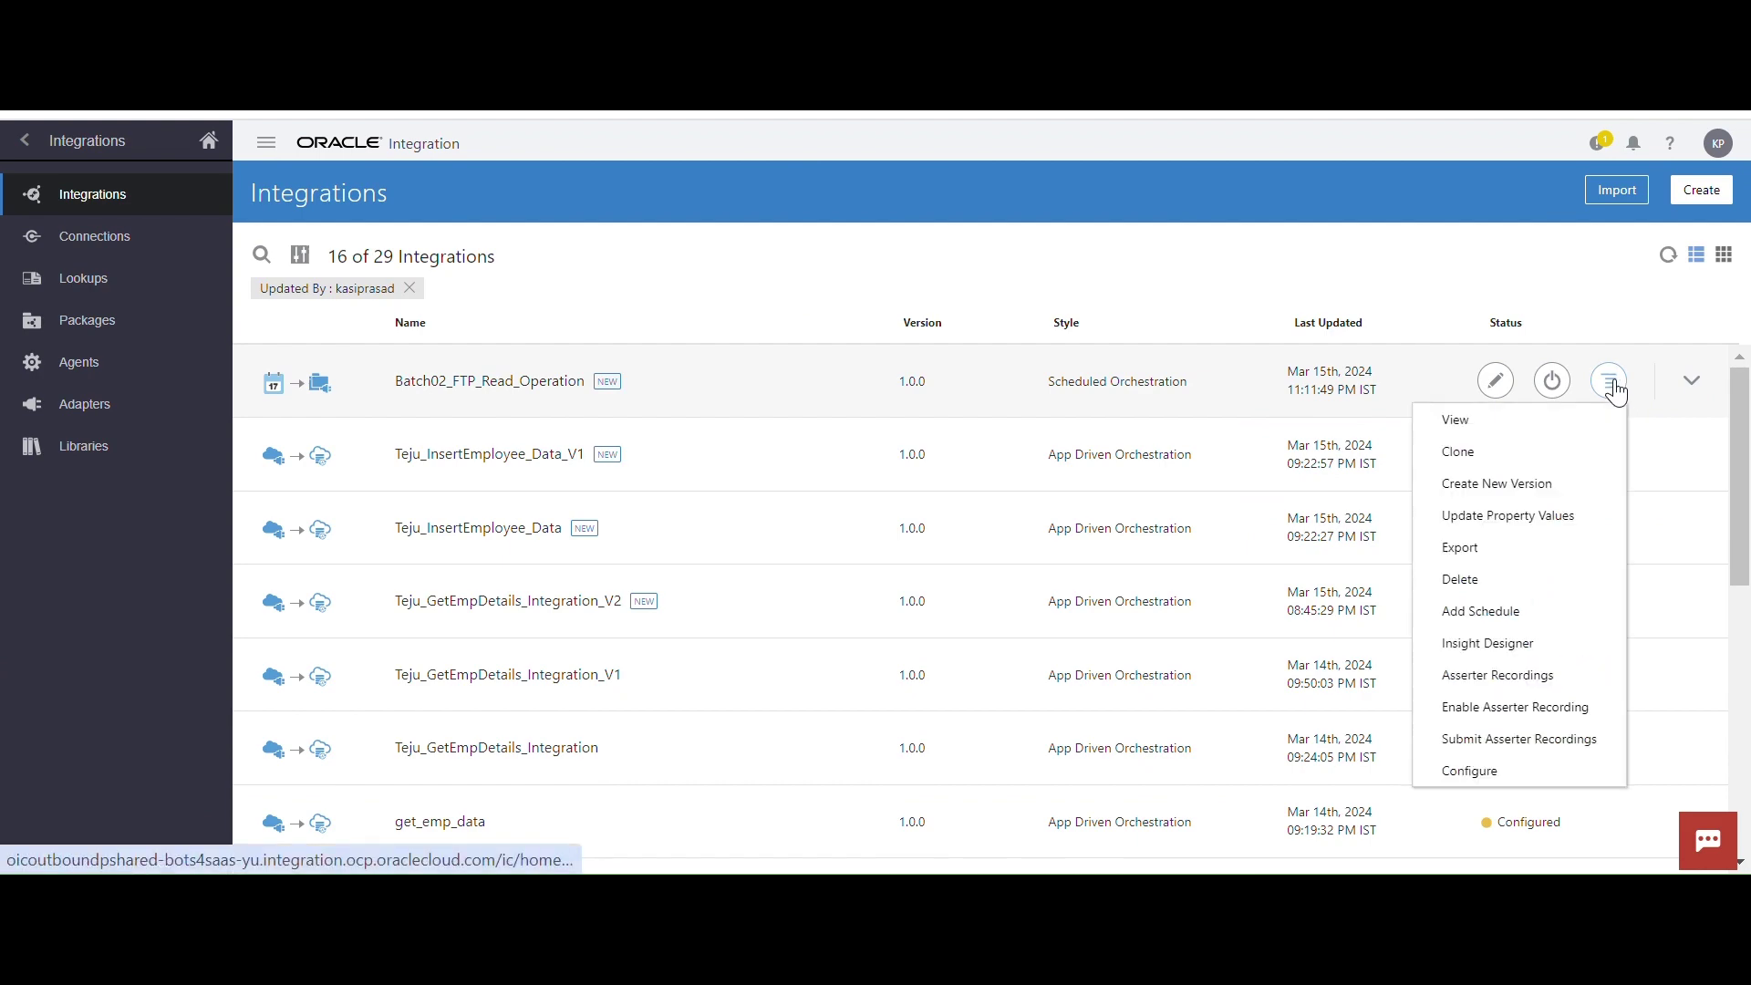
left_click(1463, 451)
left_click_drag(860, 403, 992, 401)
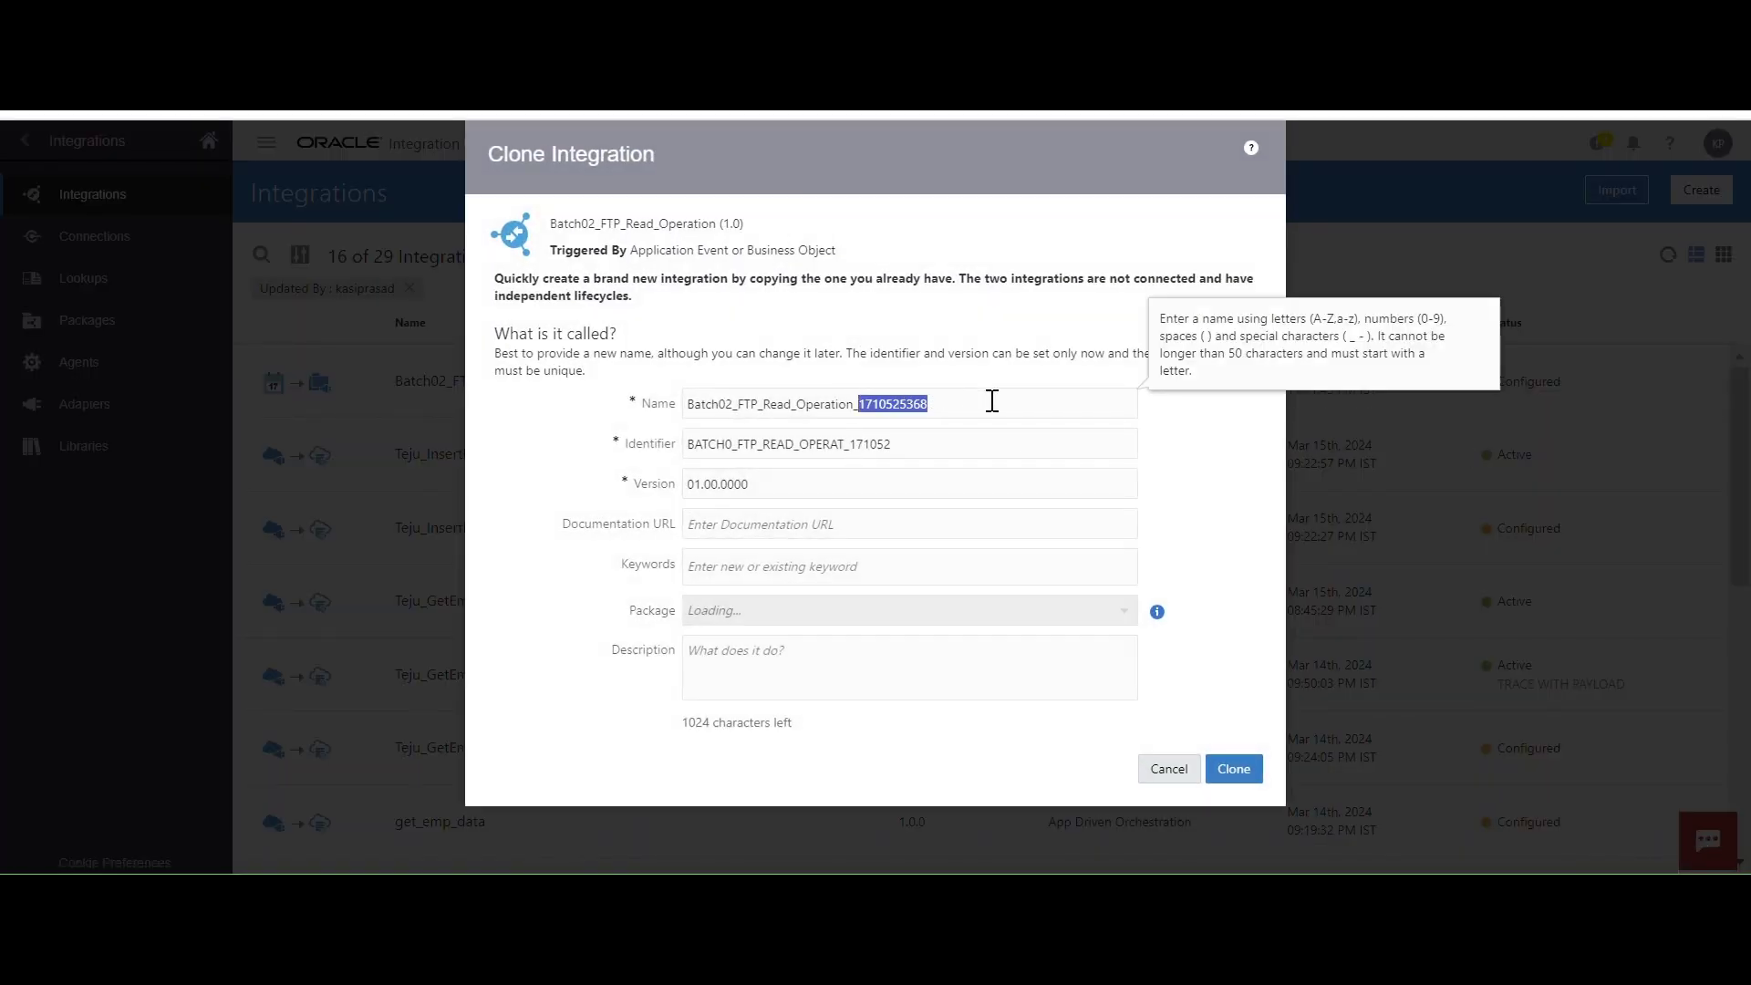
type("v1")
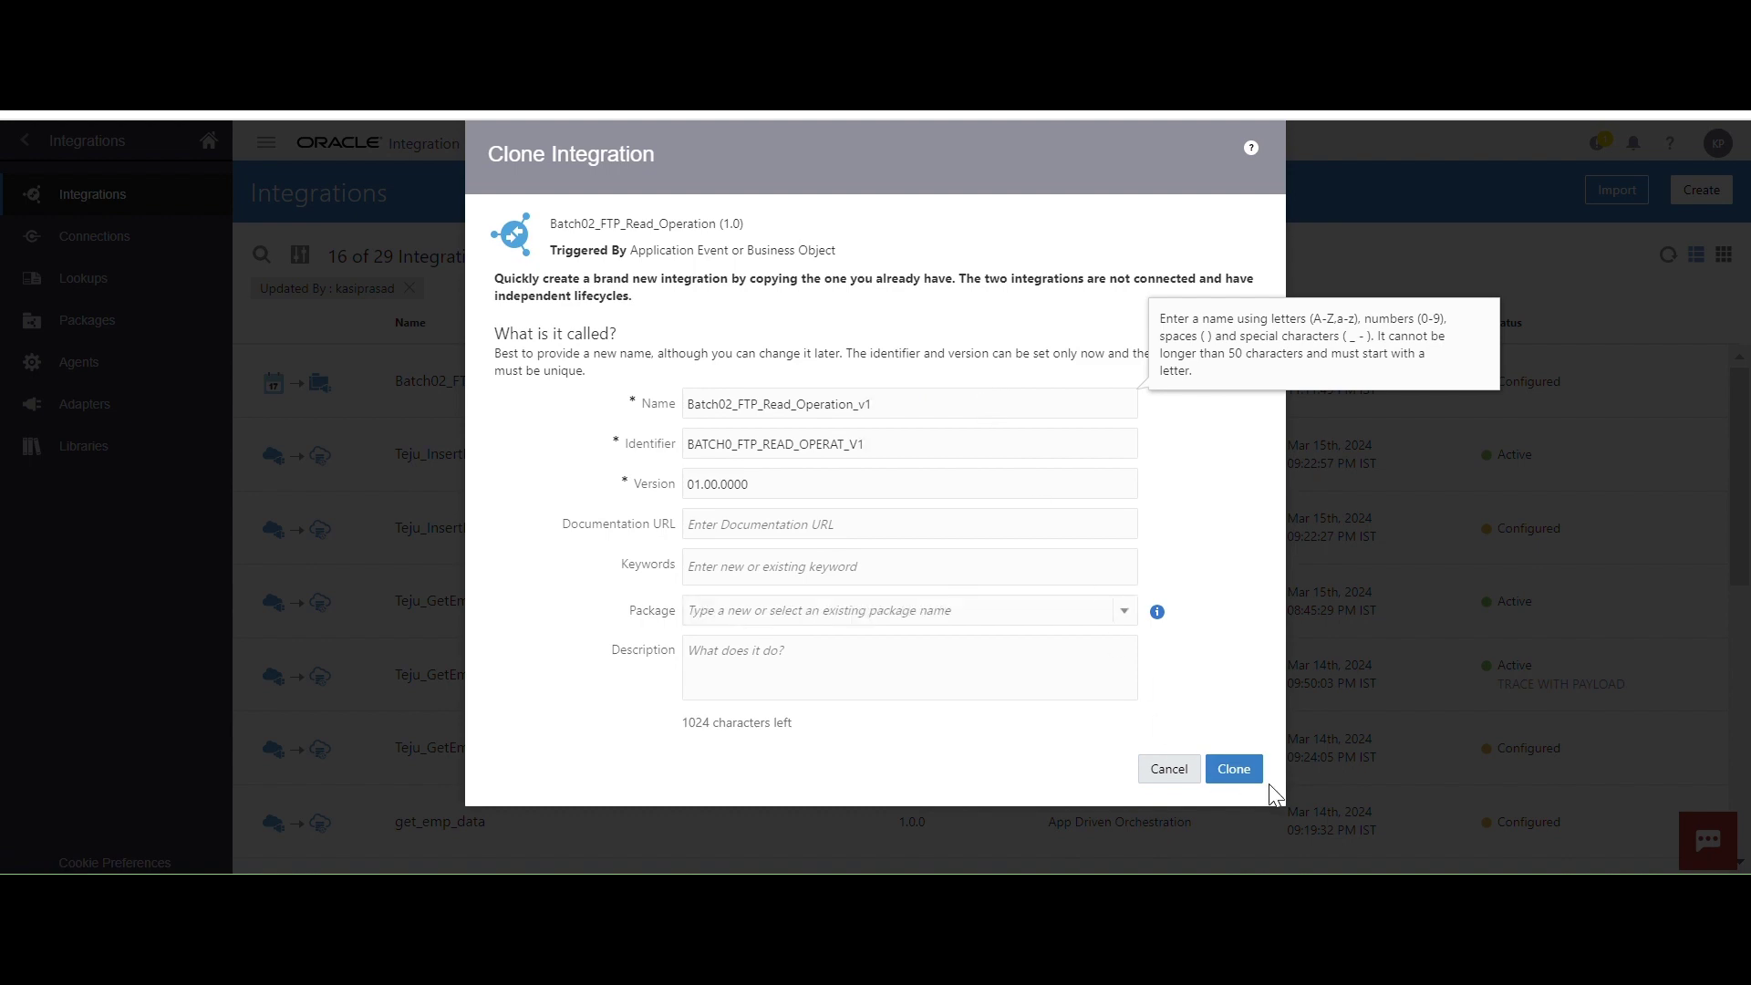
left_click(1259, 775)
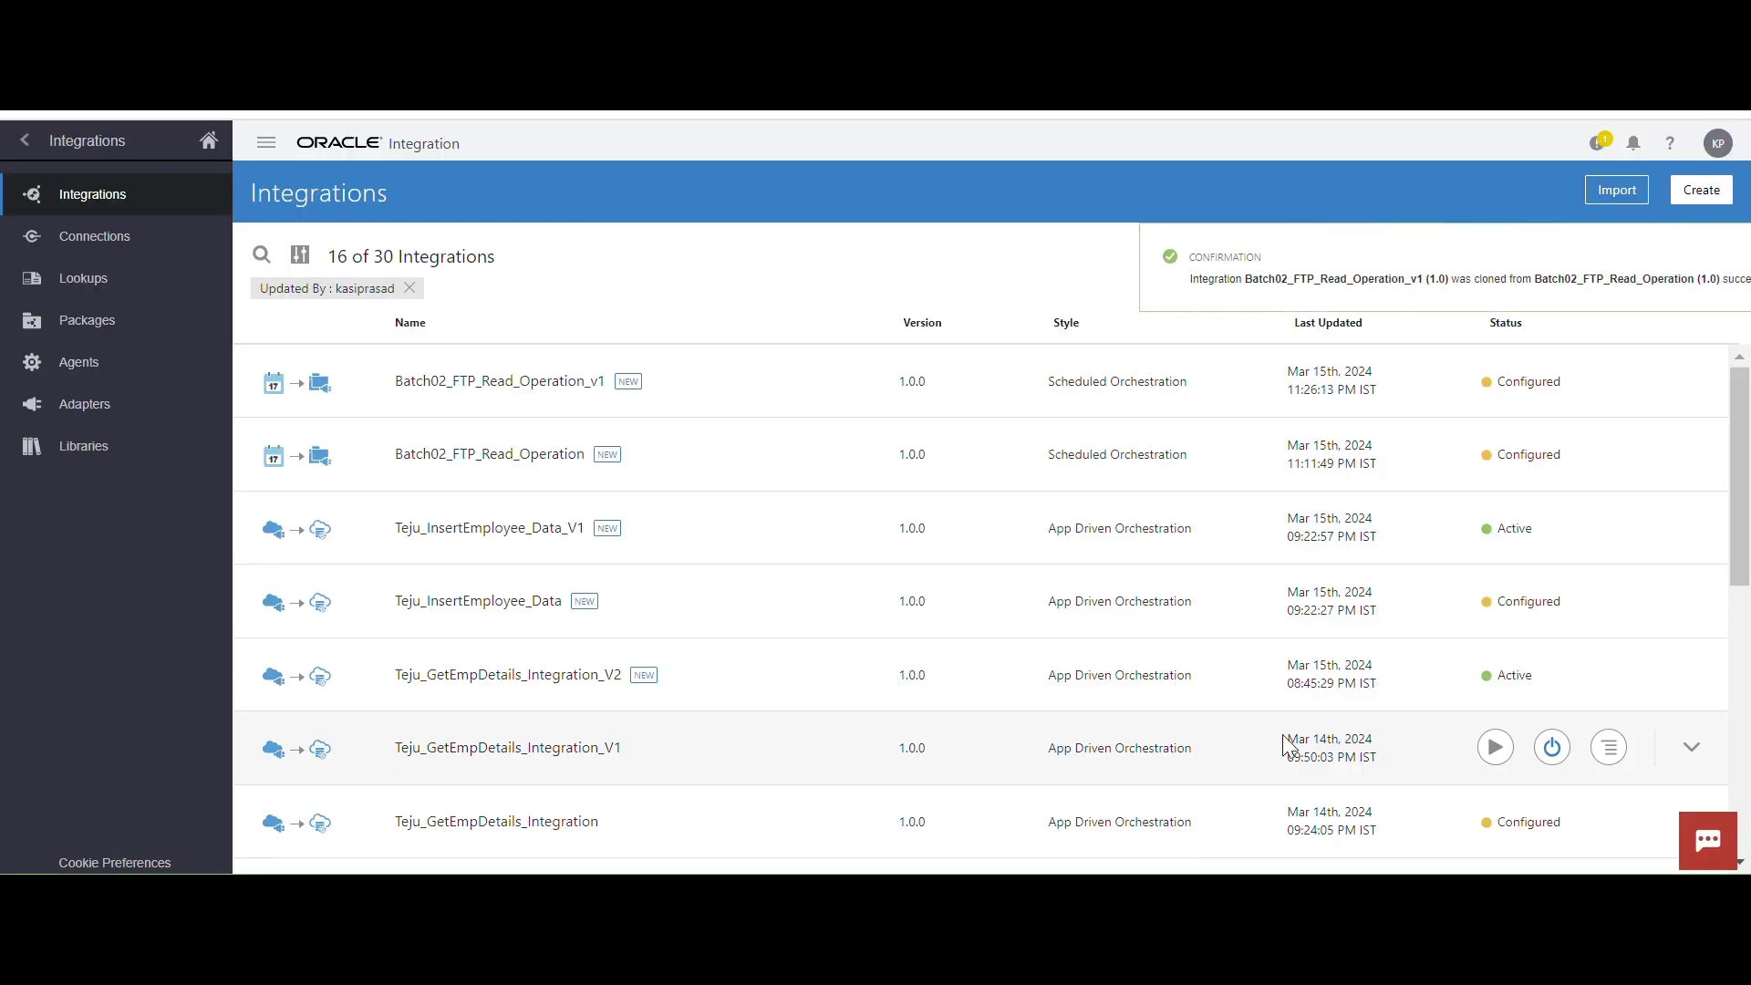
left_click(1718, 256)
Edit Batch02_FTP_Read_Operation_v1 and change the ReadFile endpoint's operation to Download File
mouse_move(1525, 407)
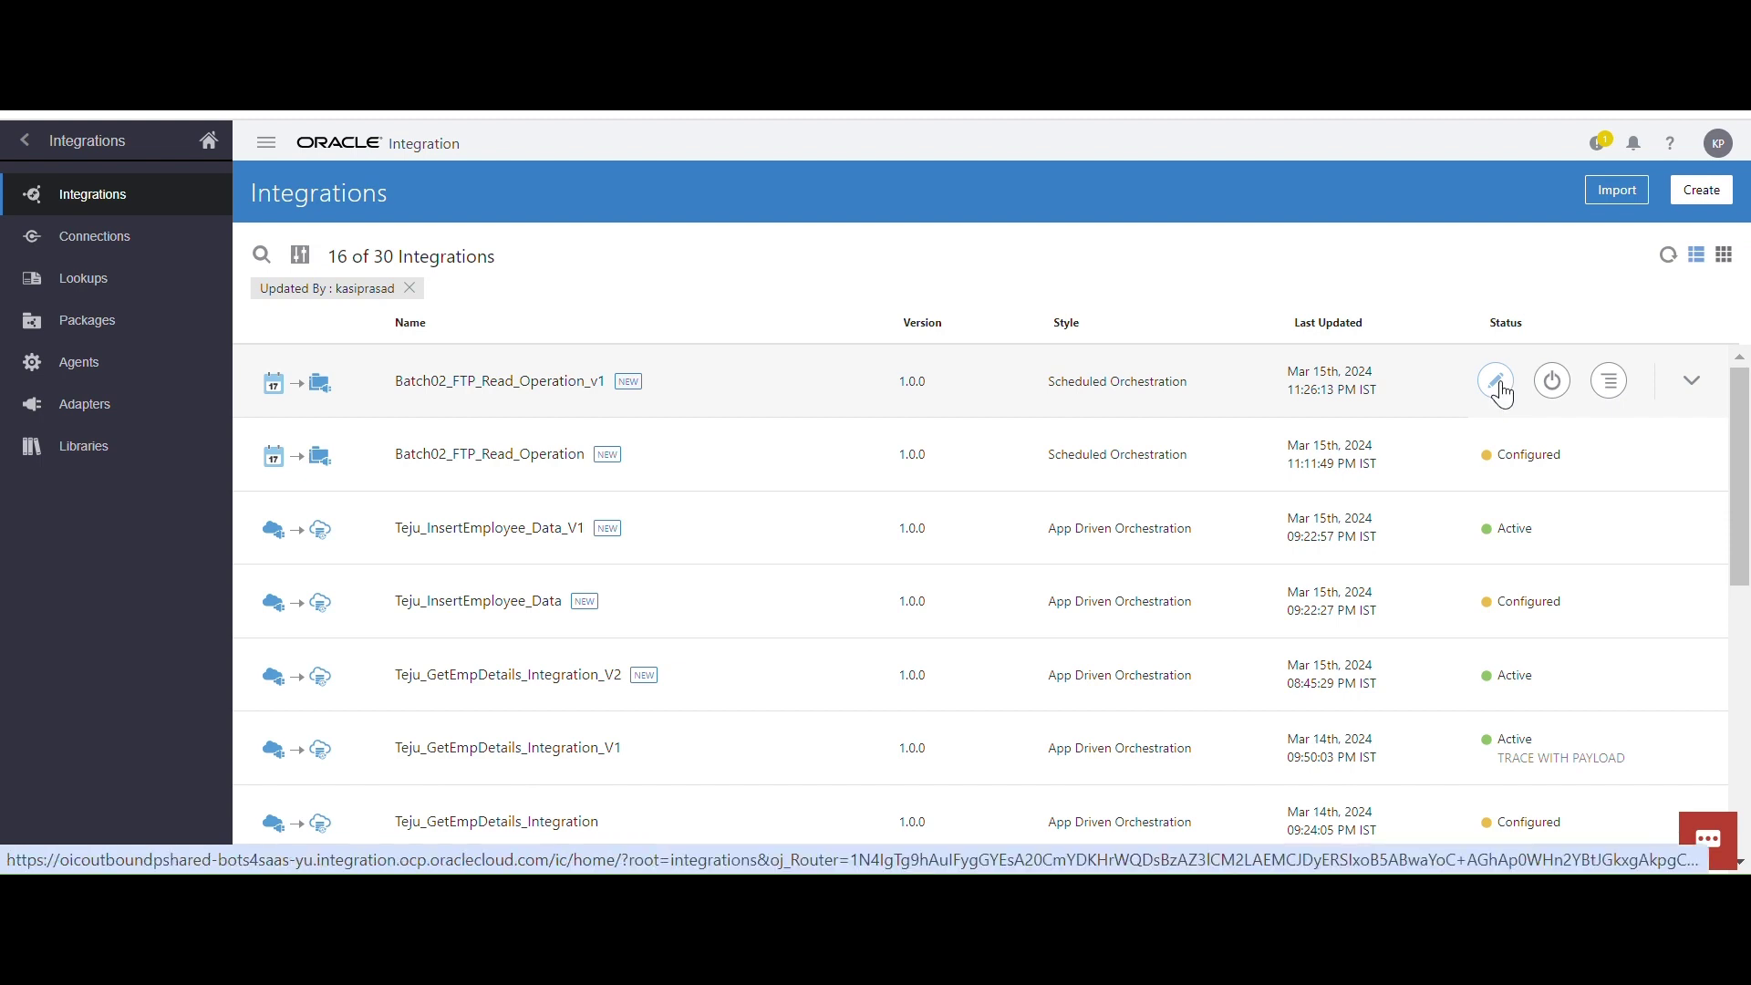
left_click(1498, 381)
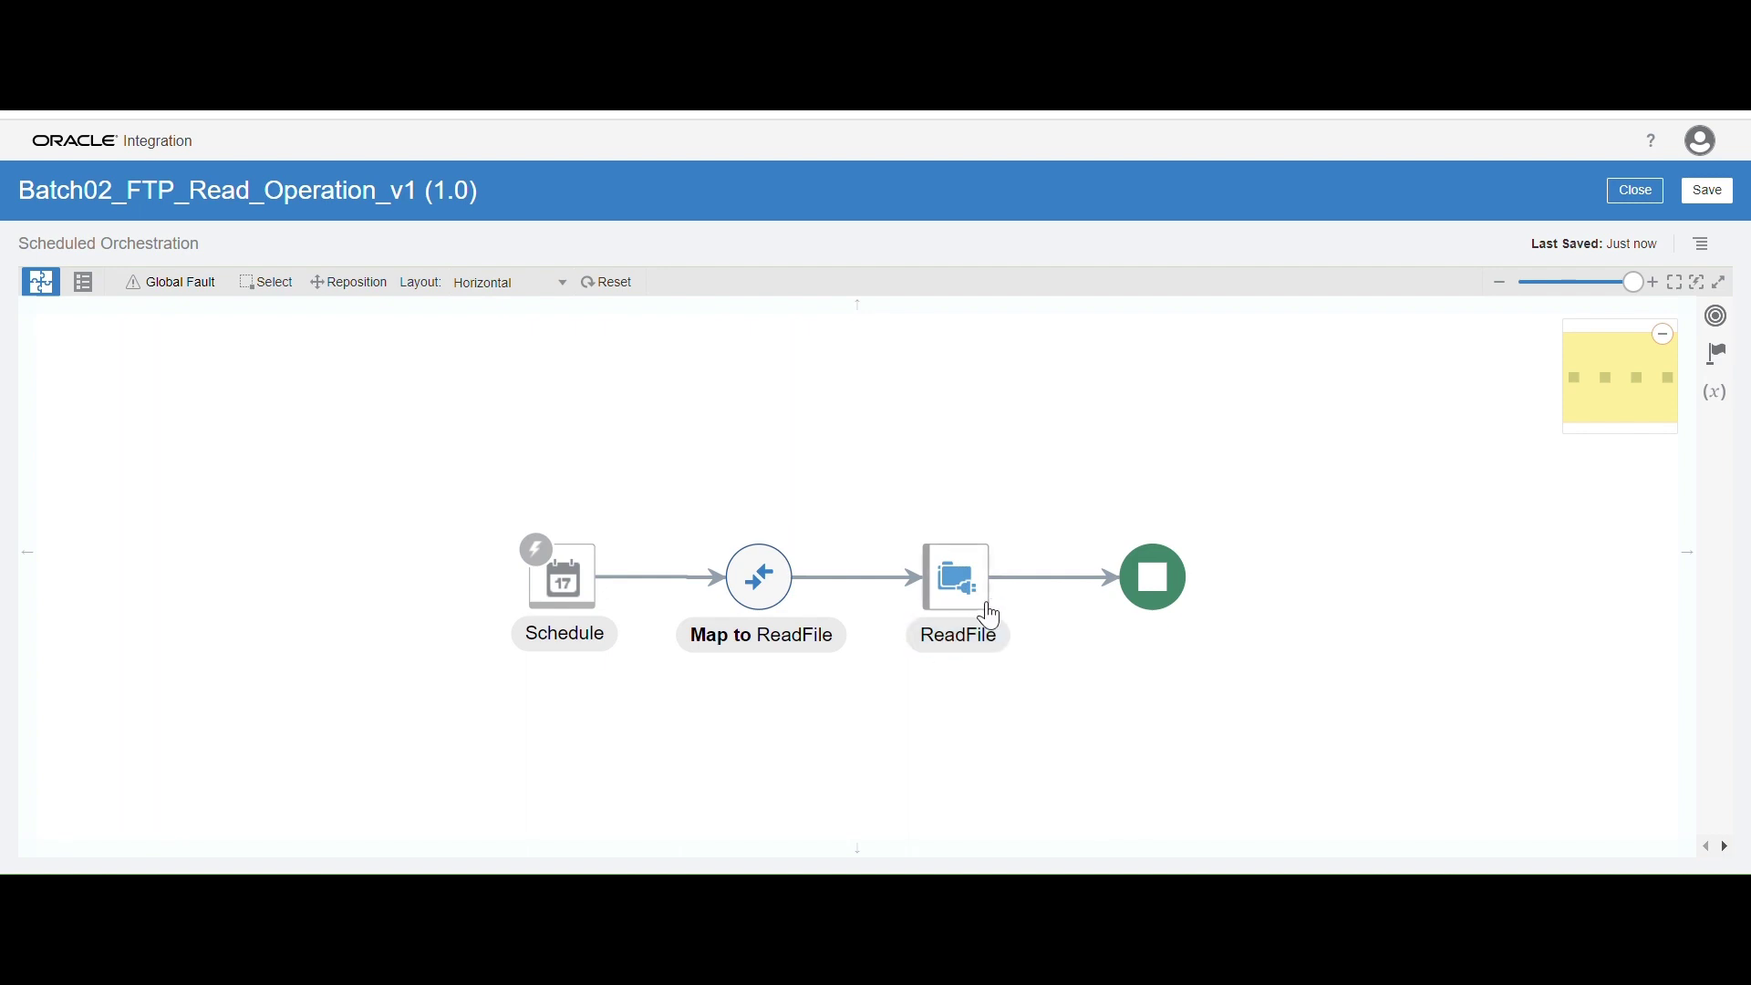
mouse_move(1001, 589)
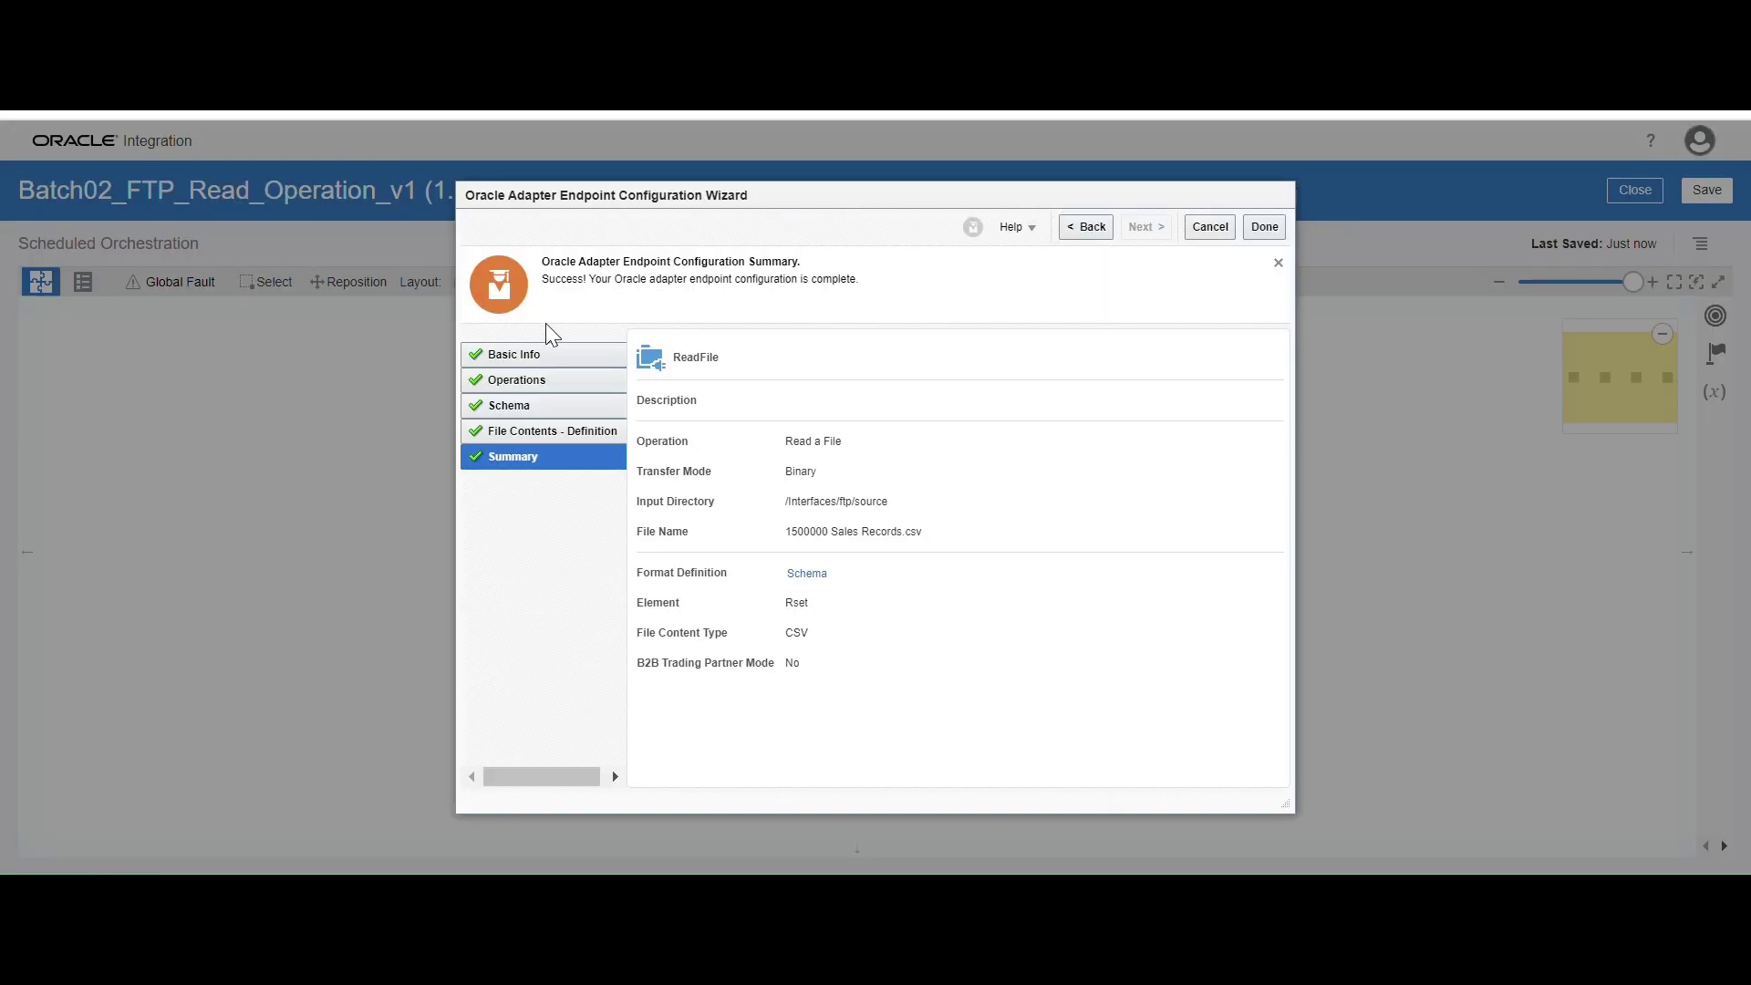
left_click(527, 352)
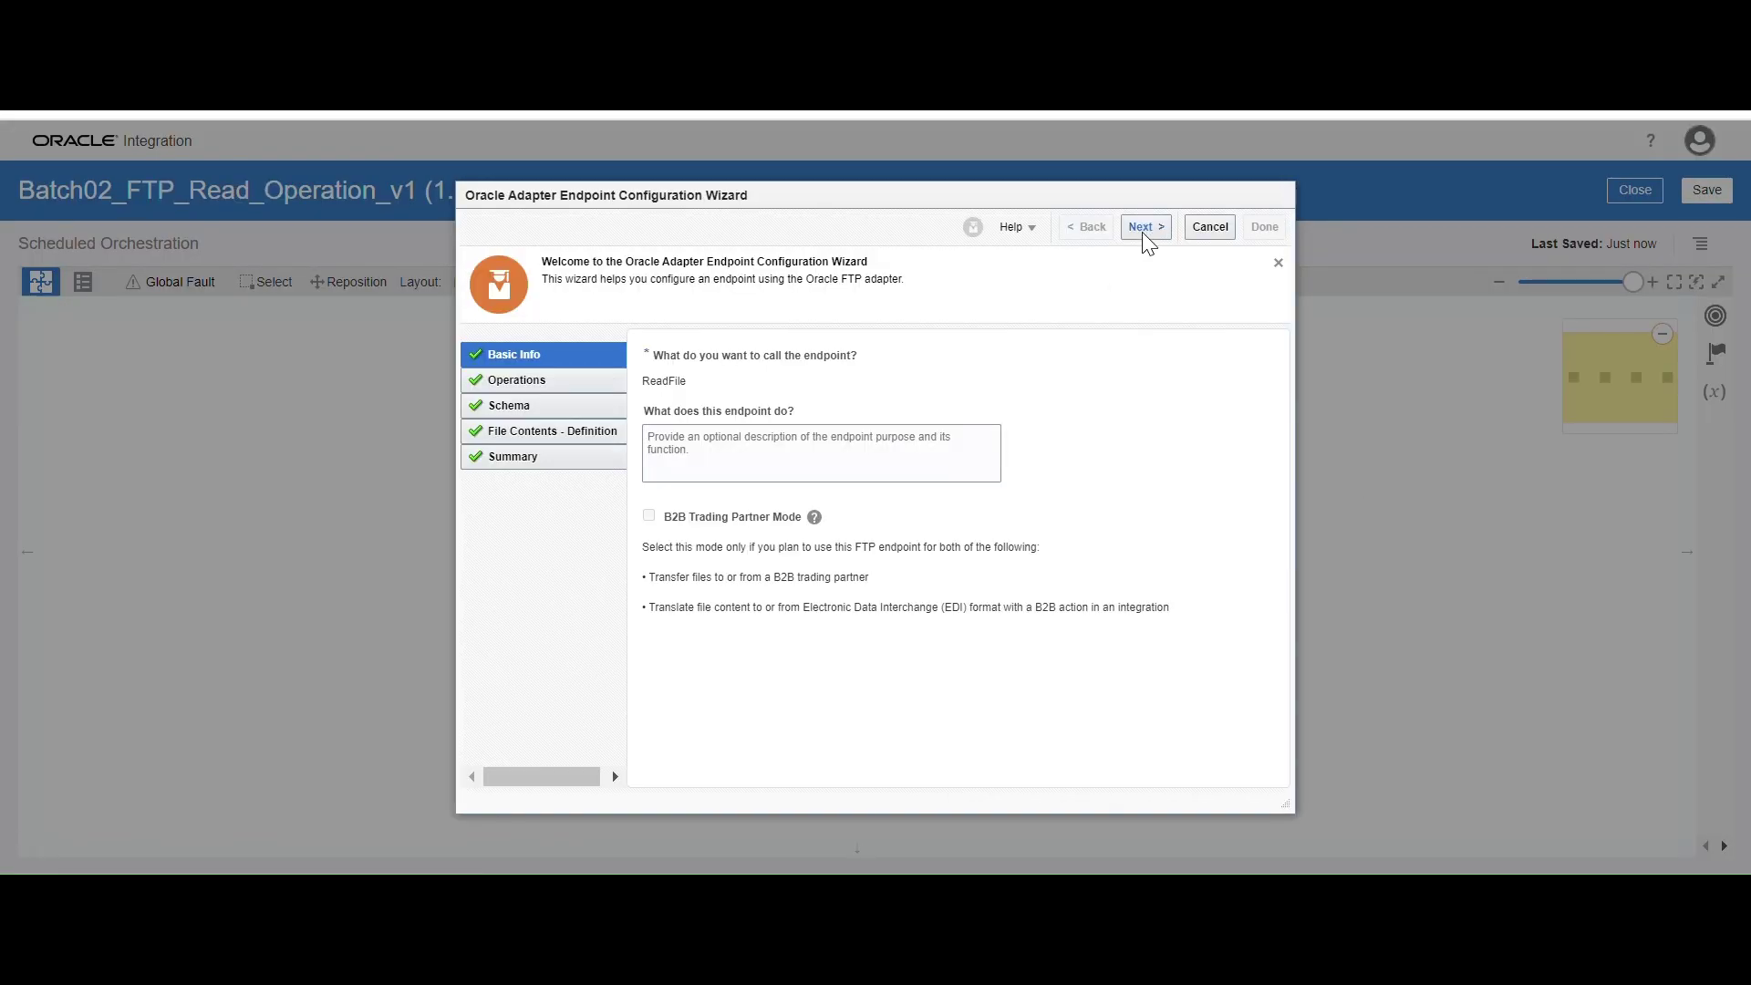
left_click(1143, 229)
left_click(863, 358)
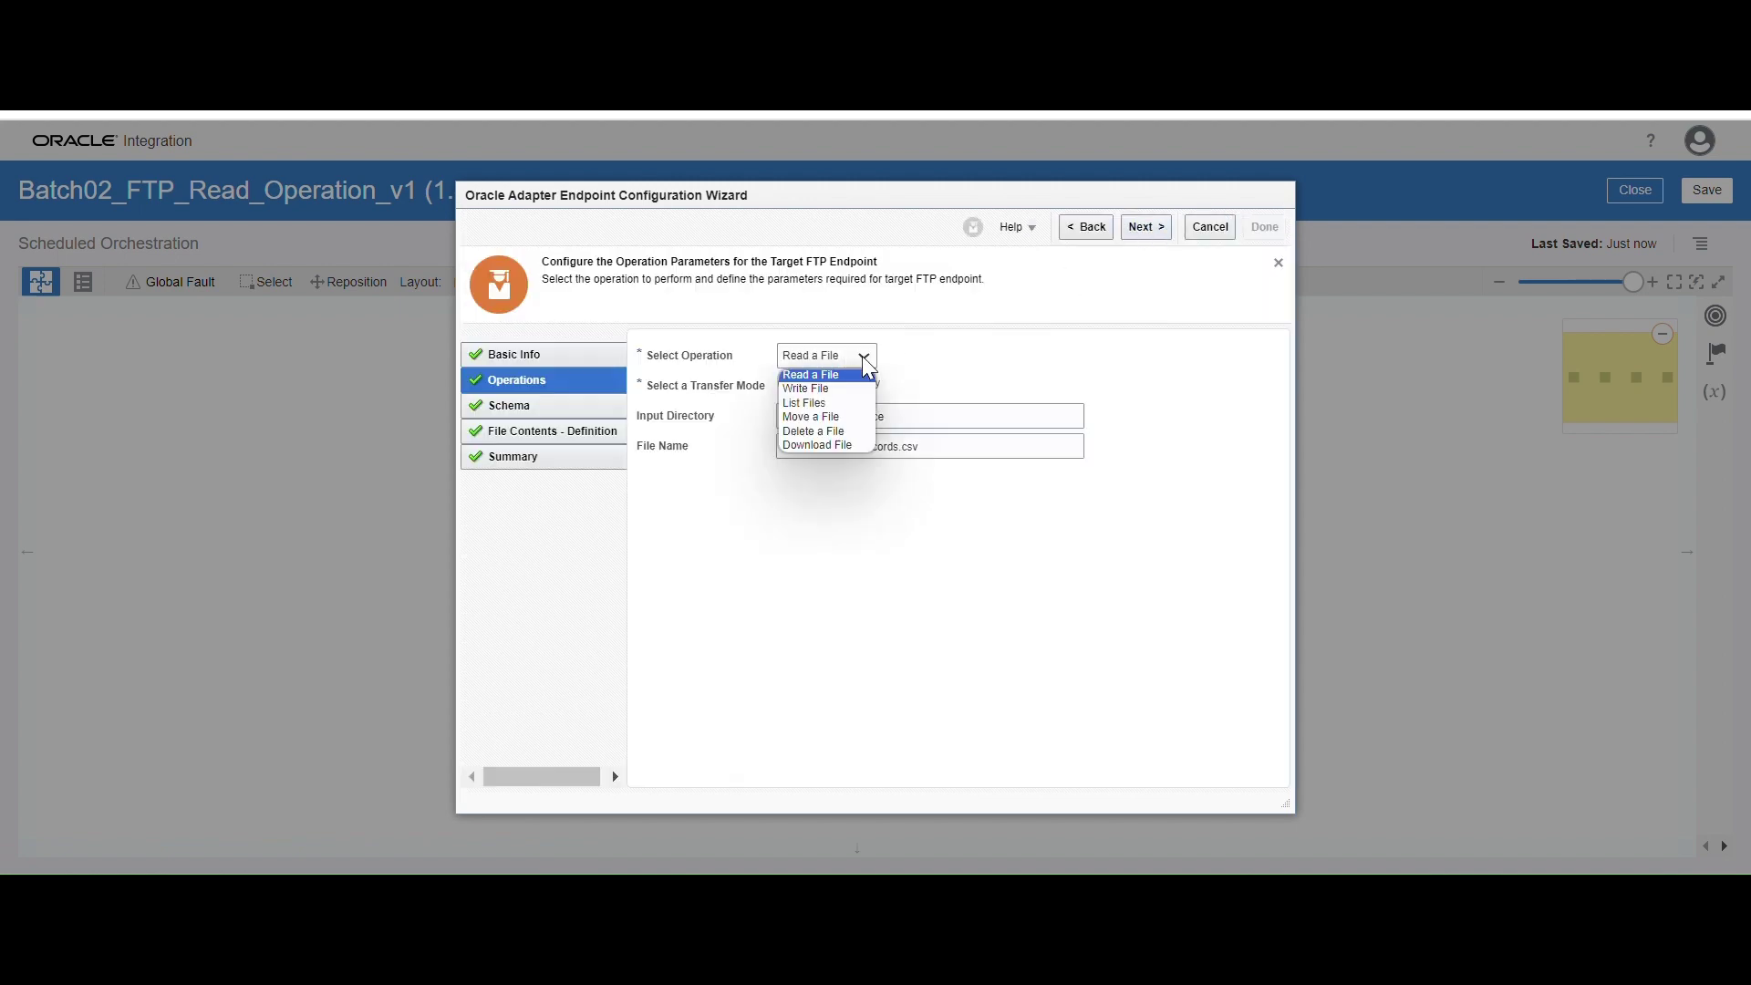
left_click(841, 444)
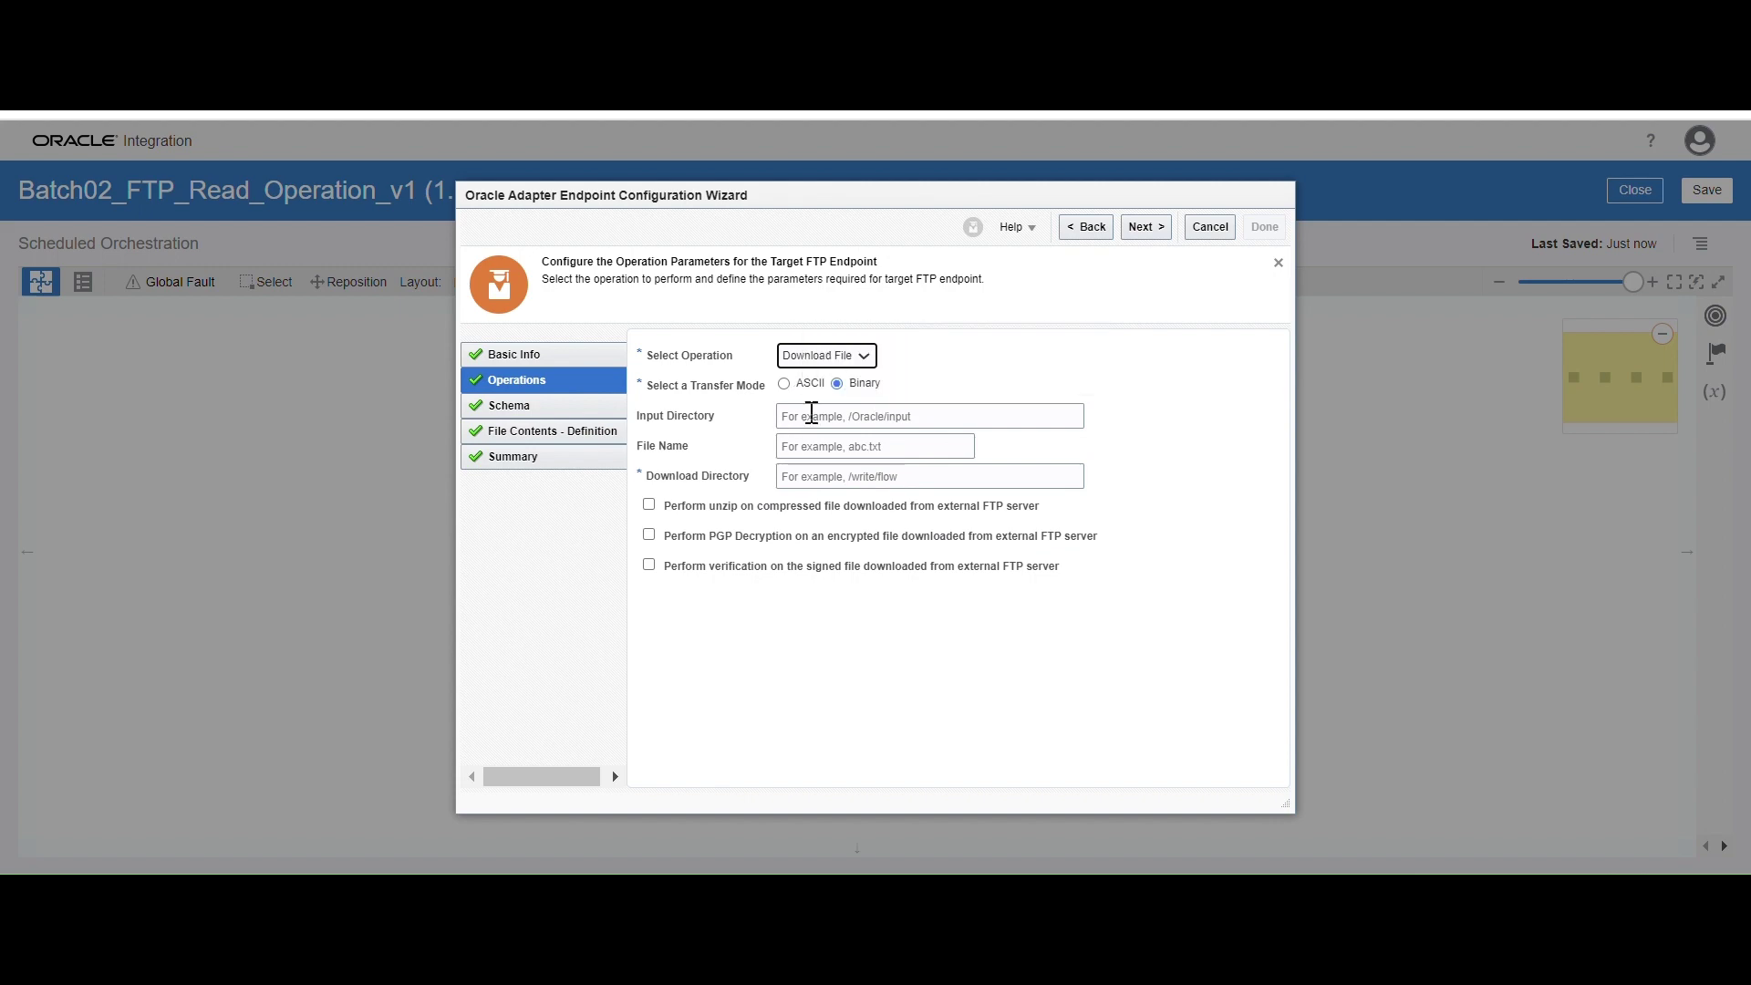
Copy the remote source folder path from the FTP client and set the input directory to /Interfaces/ftp/source
left_click(812, 415)
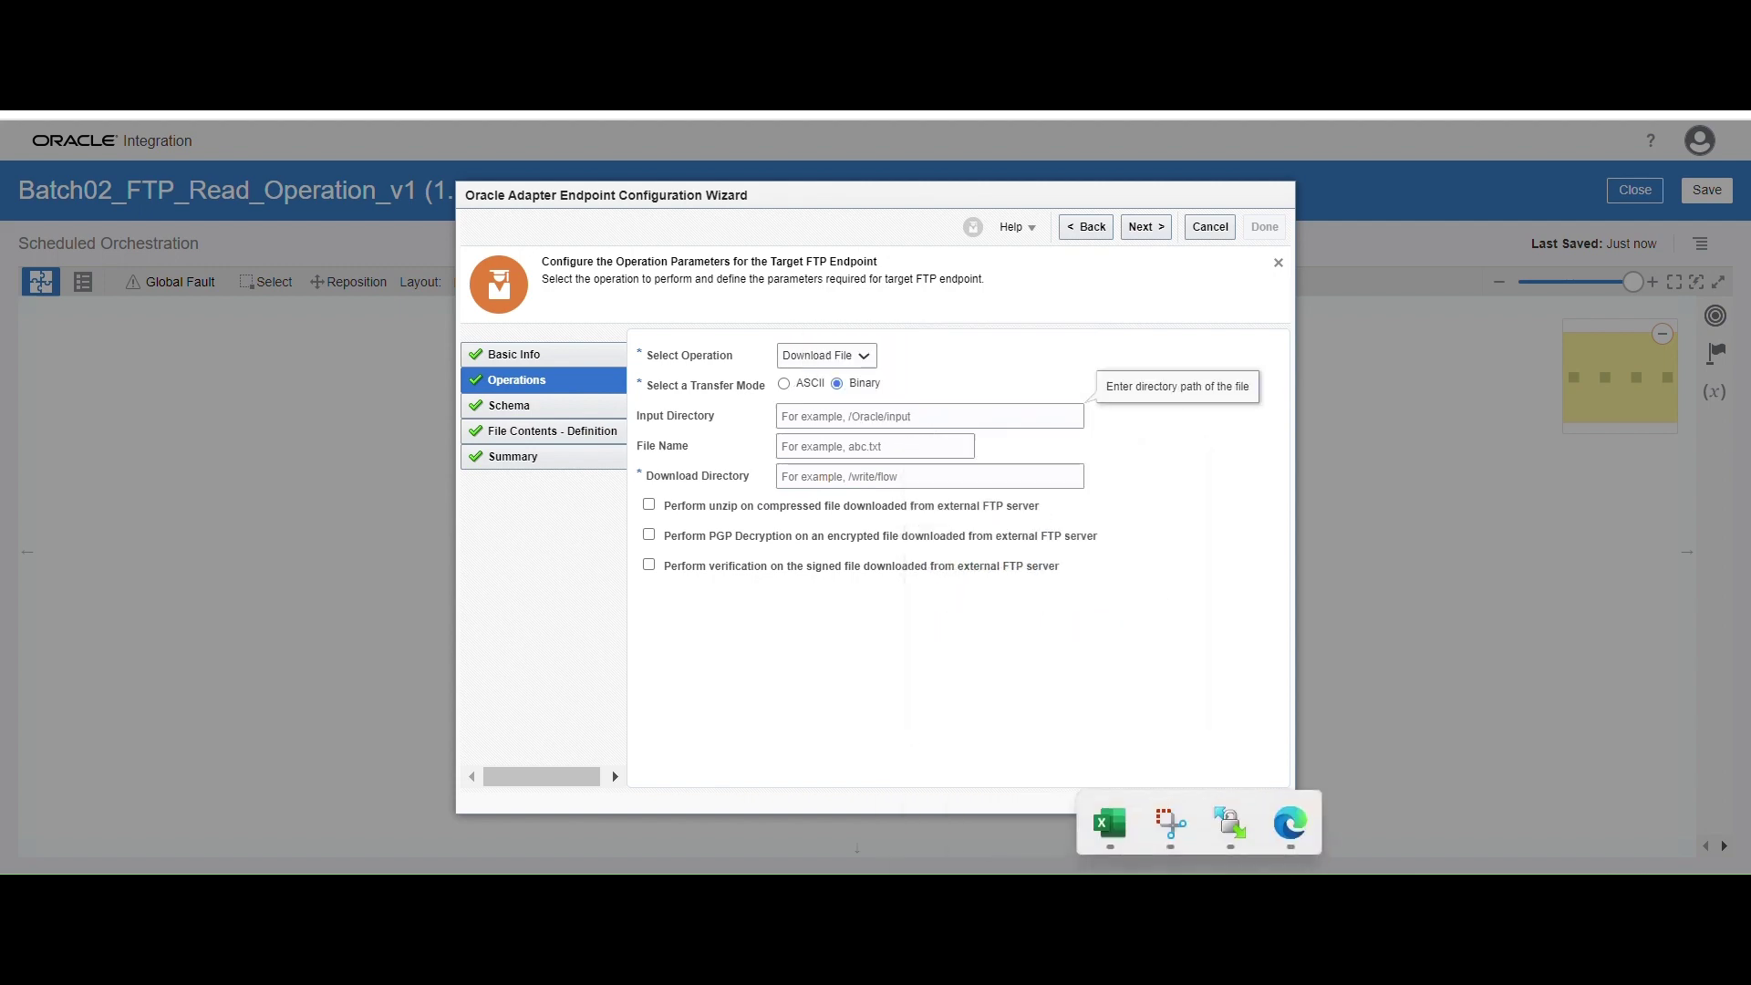
left_click(1222, 835)
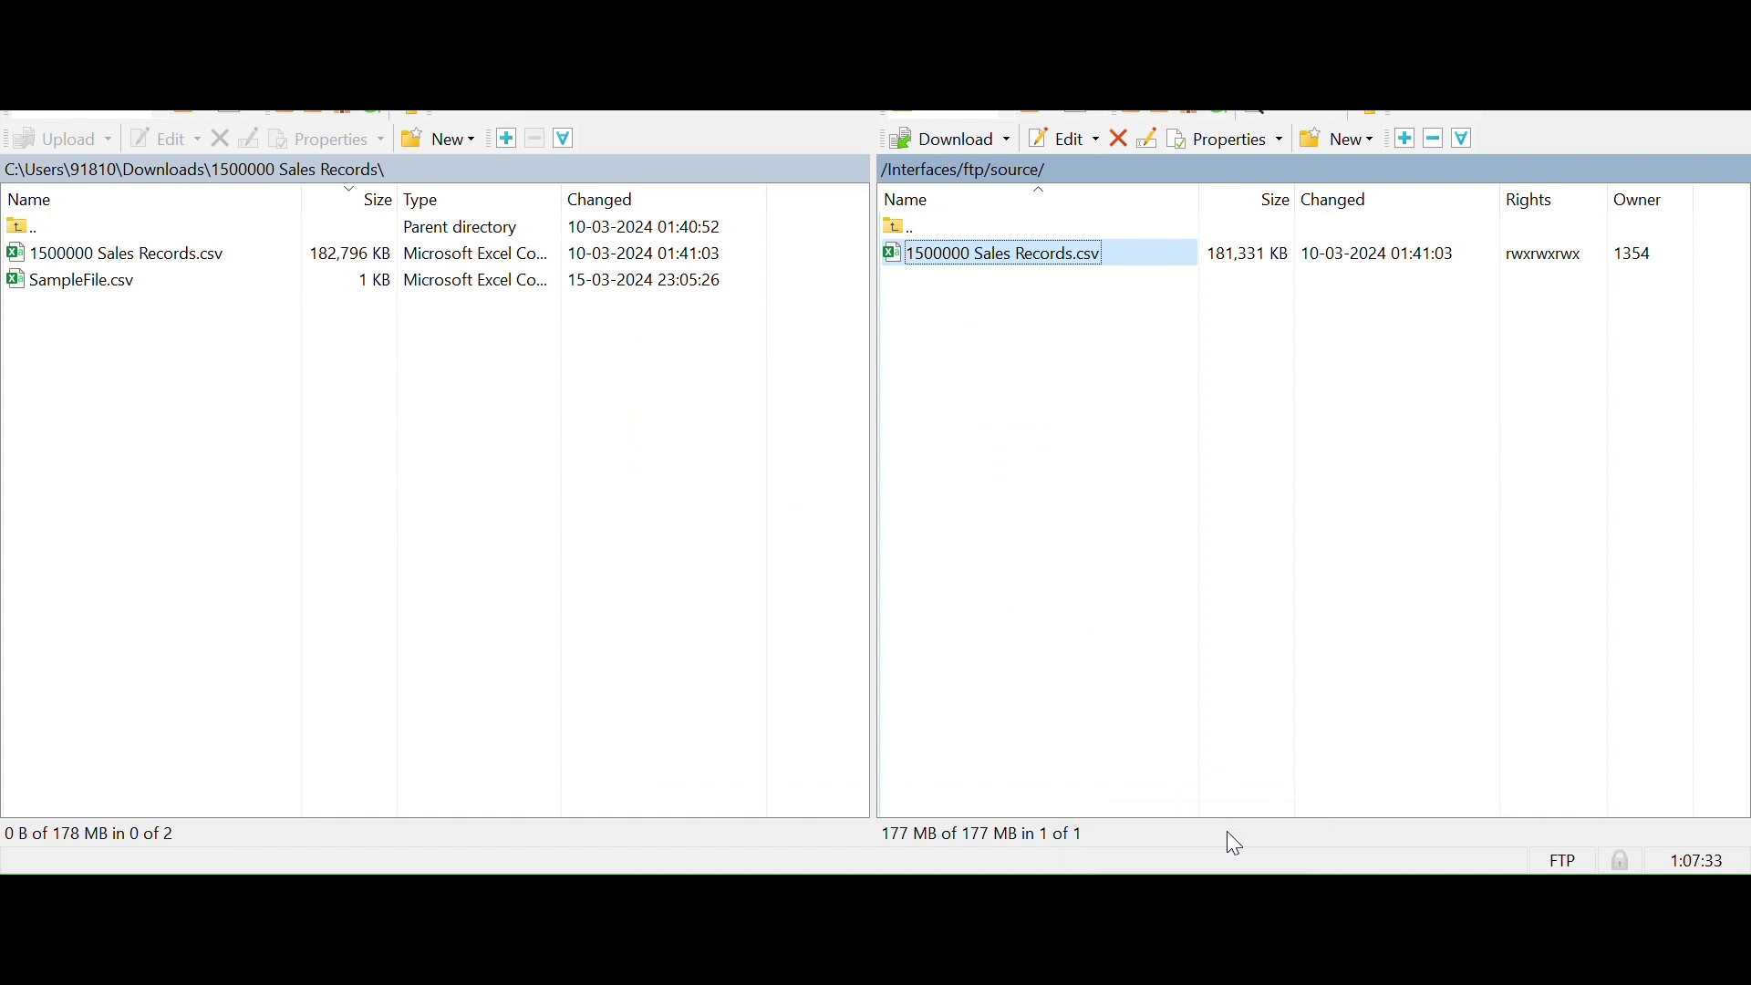
left_click(1043, 164)
key("ctrl+c")
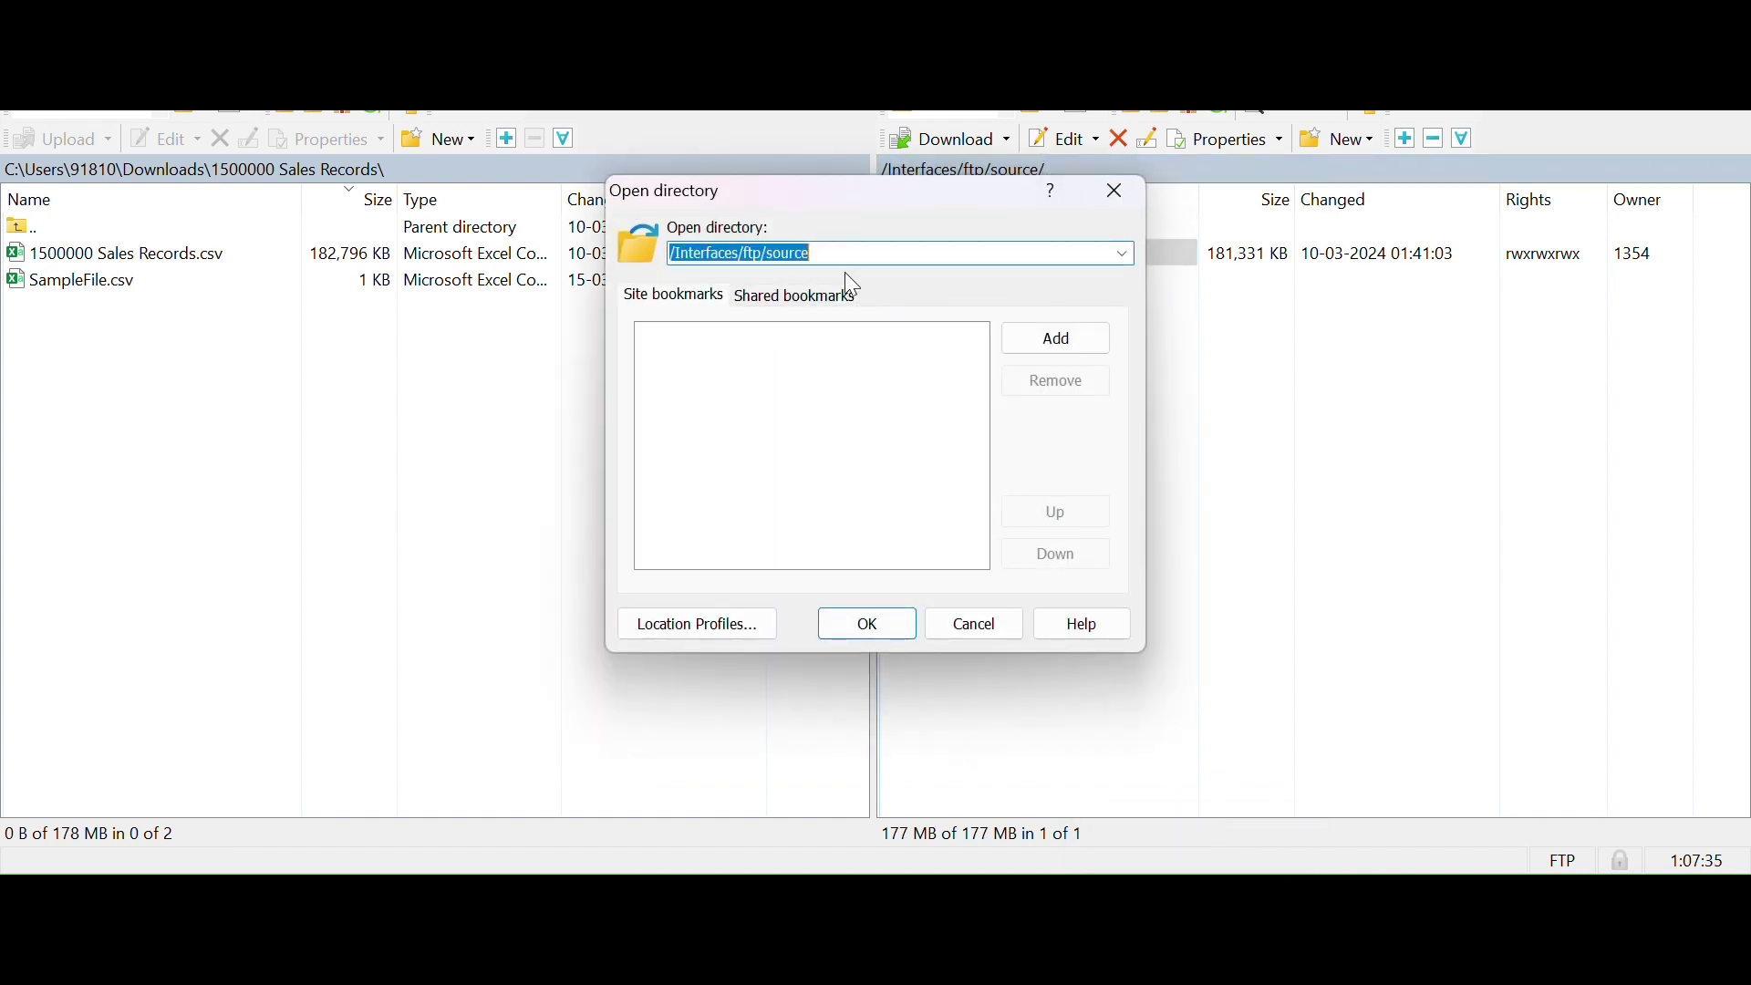
left_click(1117, 195)
key("alt+Tab")
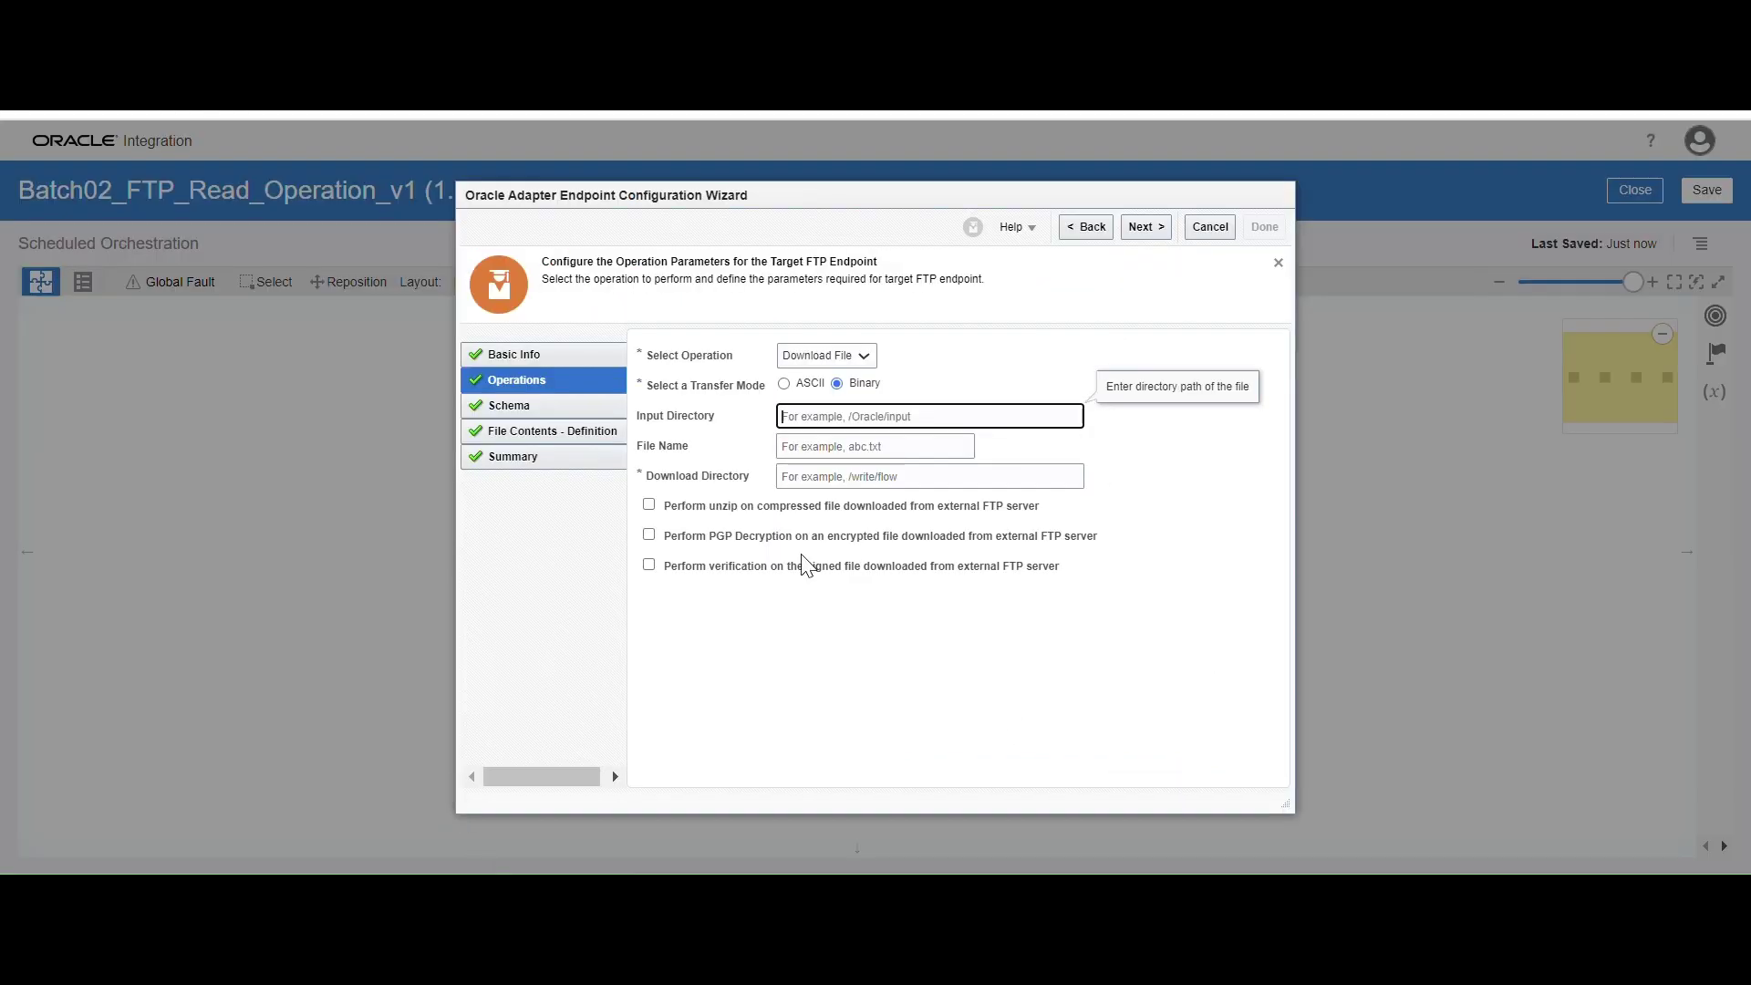
key("ctrl+v")
Copy the remote CSV's full name from the FTP client and set the file name to 1500000 Sales Records.csv
left_click(845, 446)
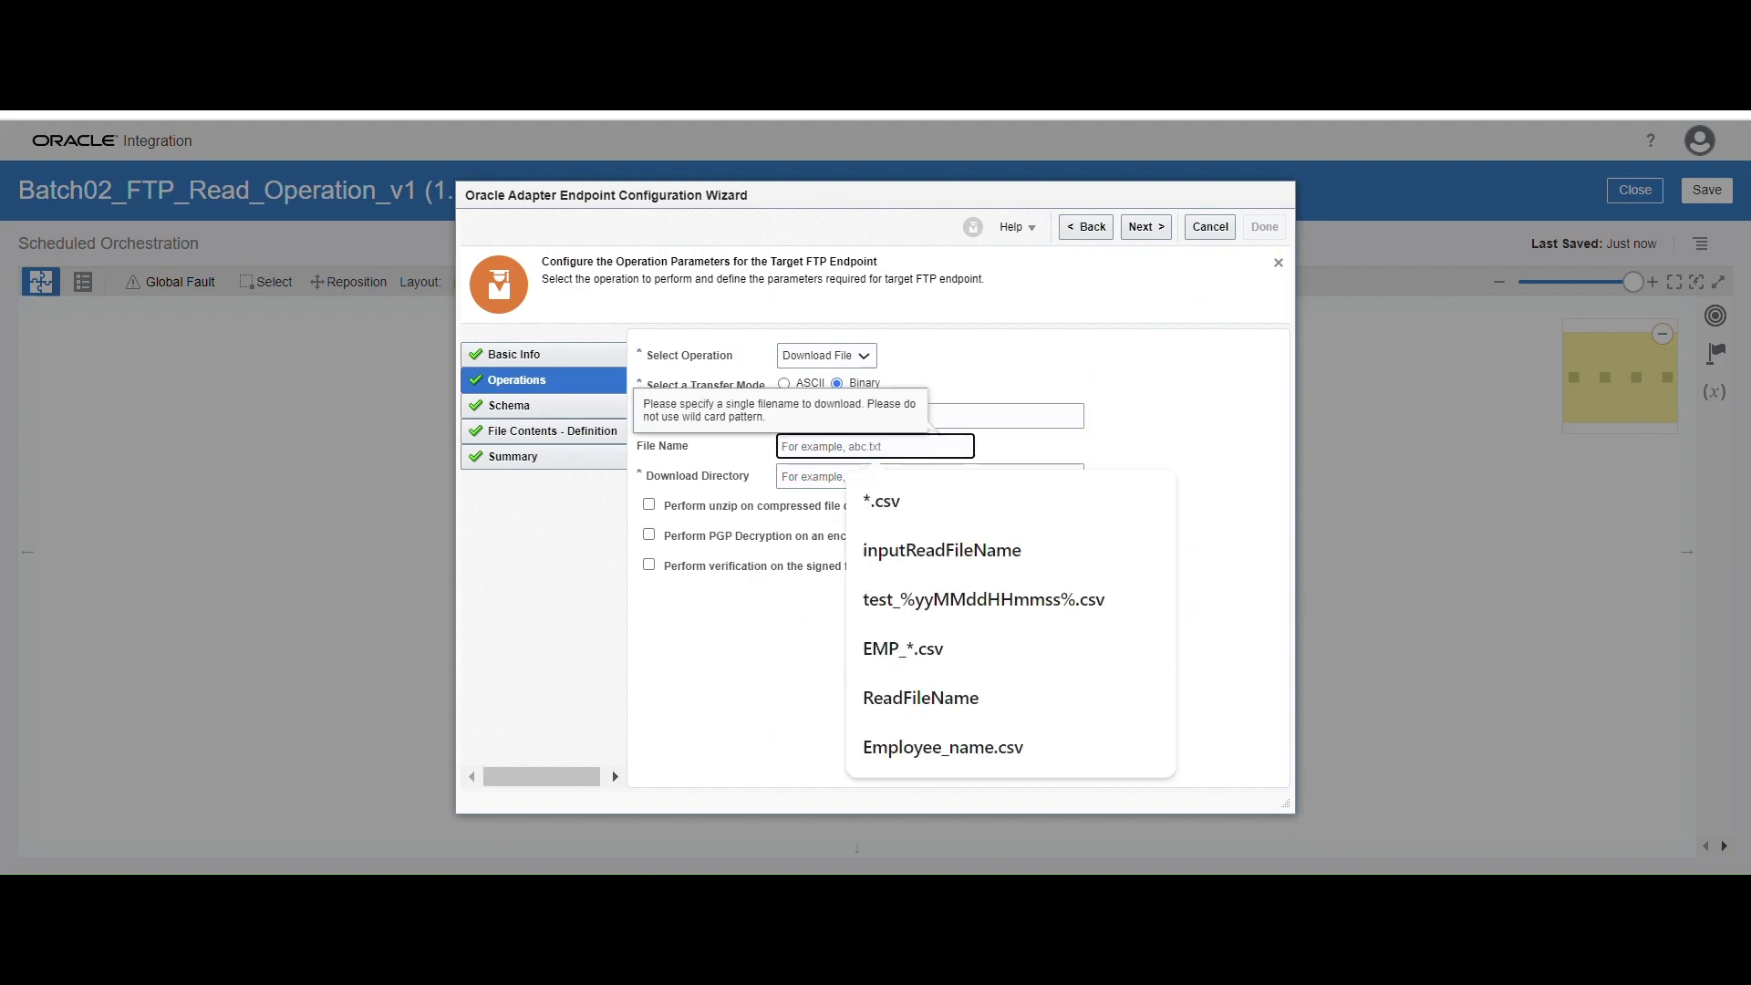
key("alt+Tab")
key("F2")
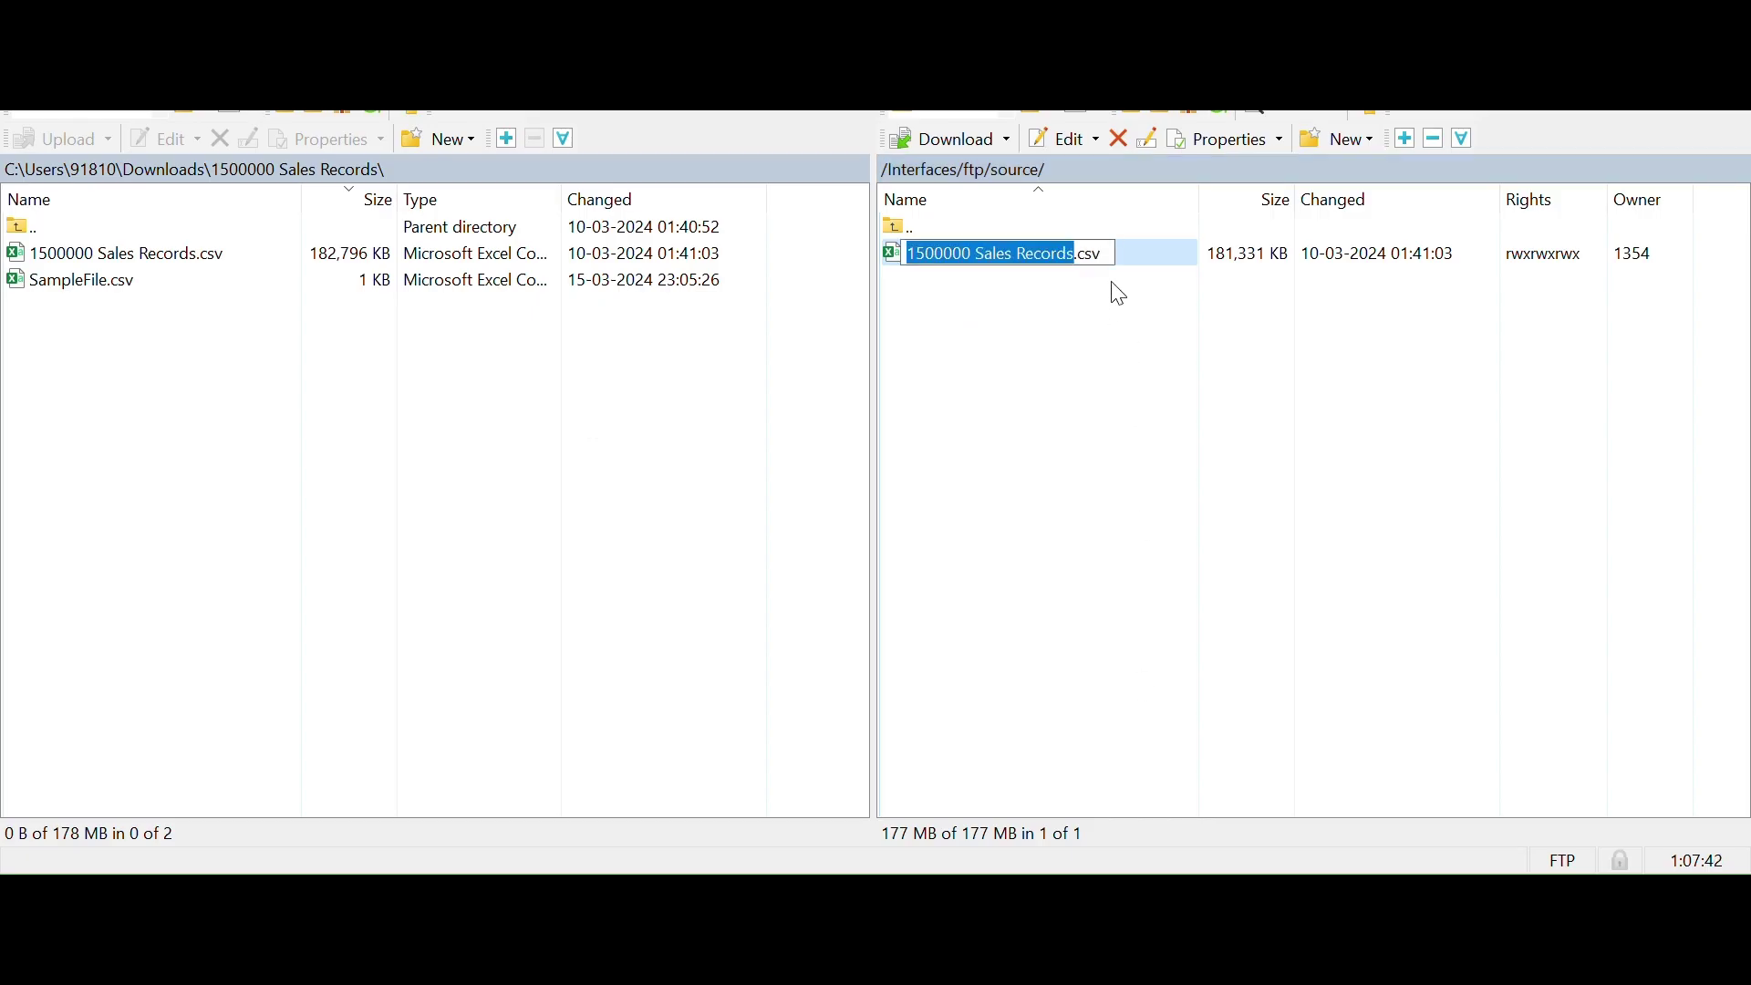
left_click_drag(1116, 256, 865, 264)
key("ctrl+c")
key("alt+Tab")
key("ctrl+v")
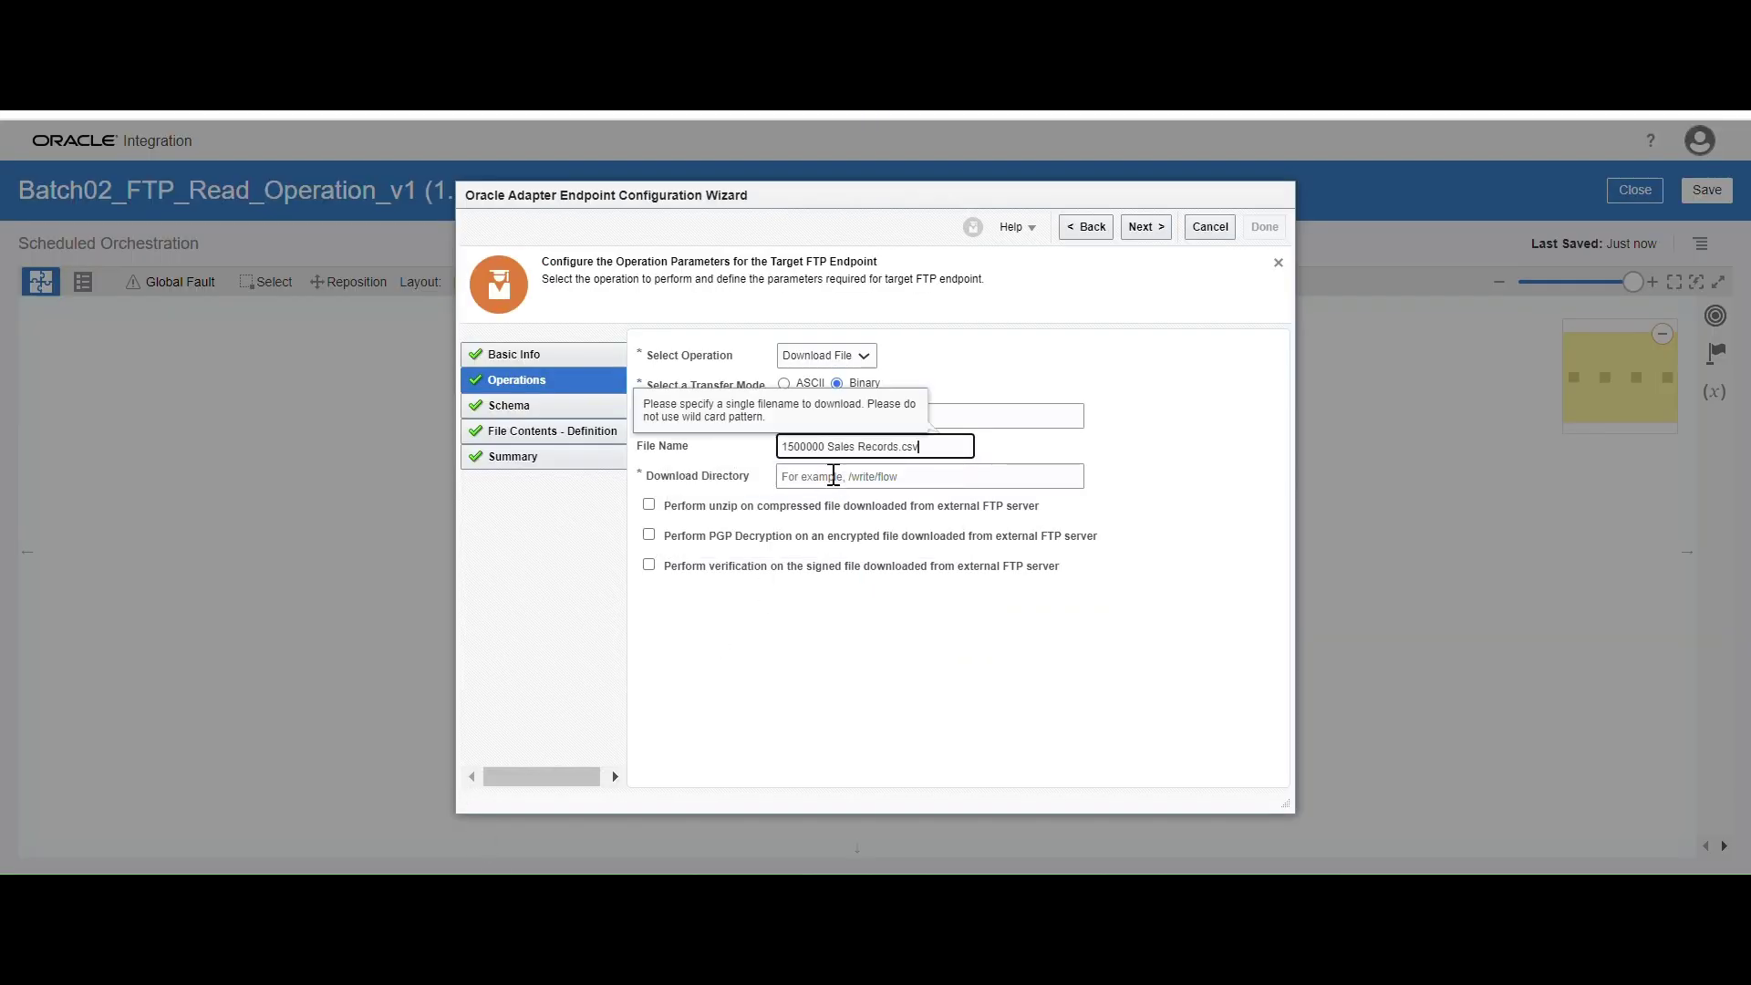
Set the download directory of the ReadFile endpoint to /temp
left_click(832, 475)
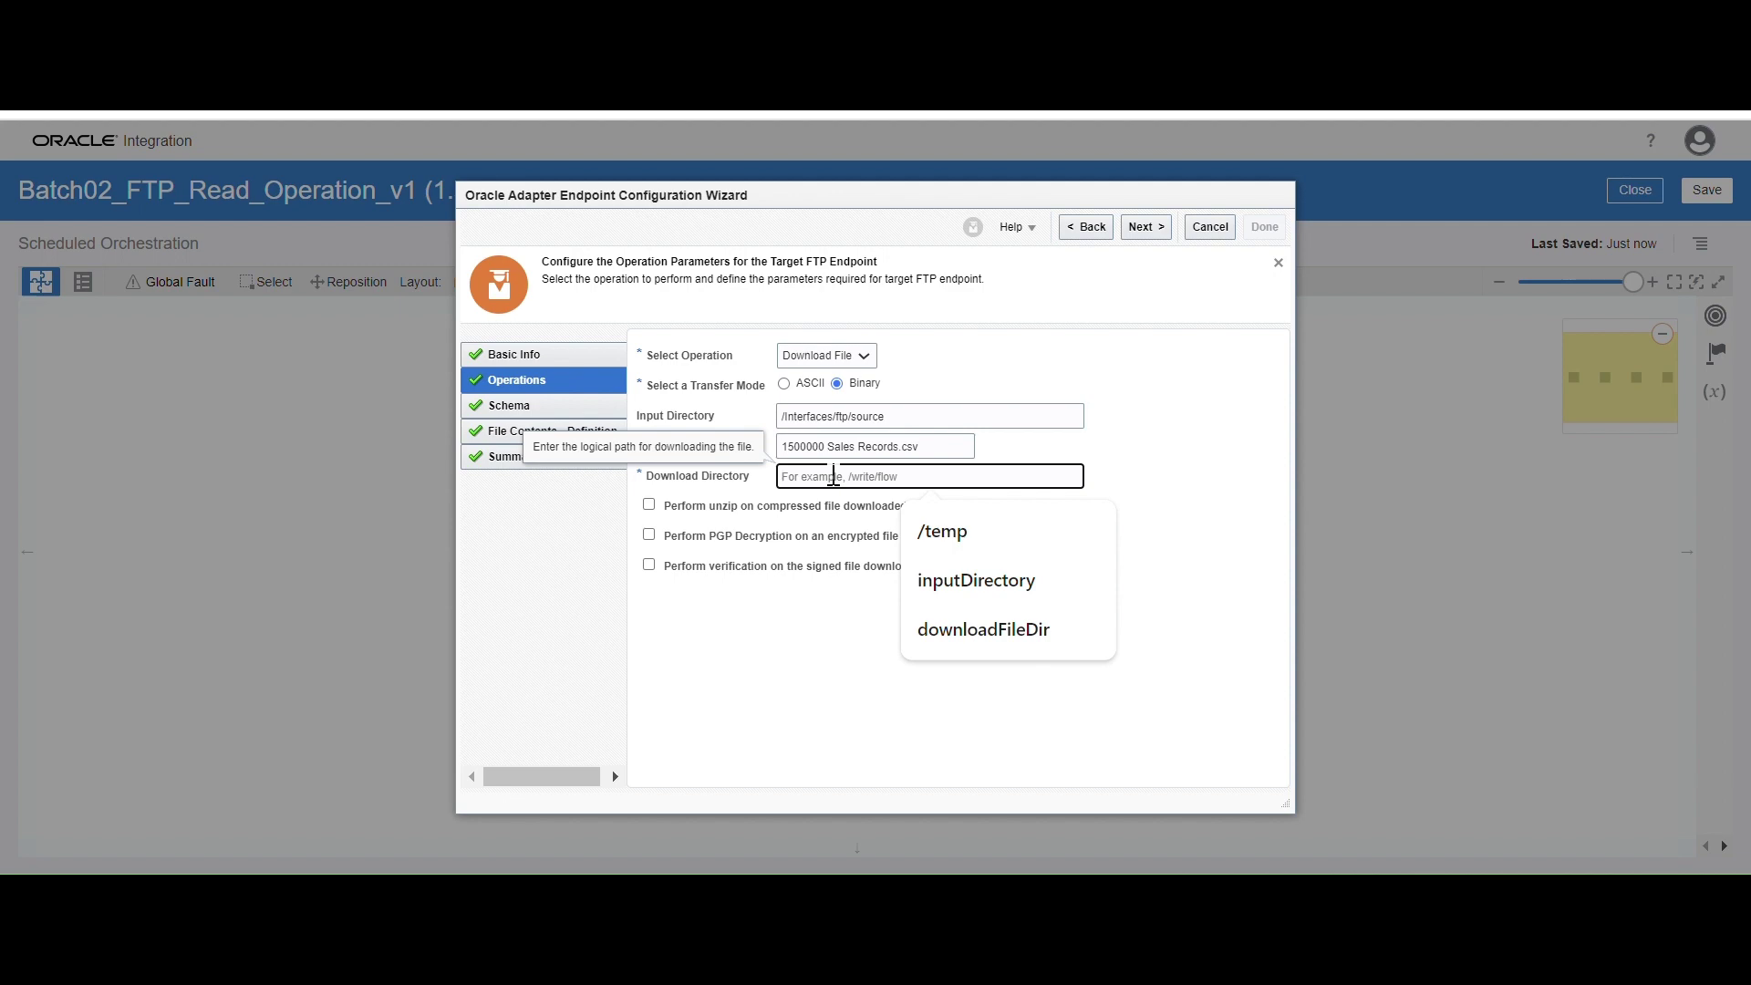
left_click(942, 531)
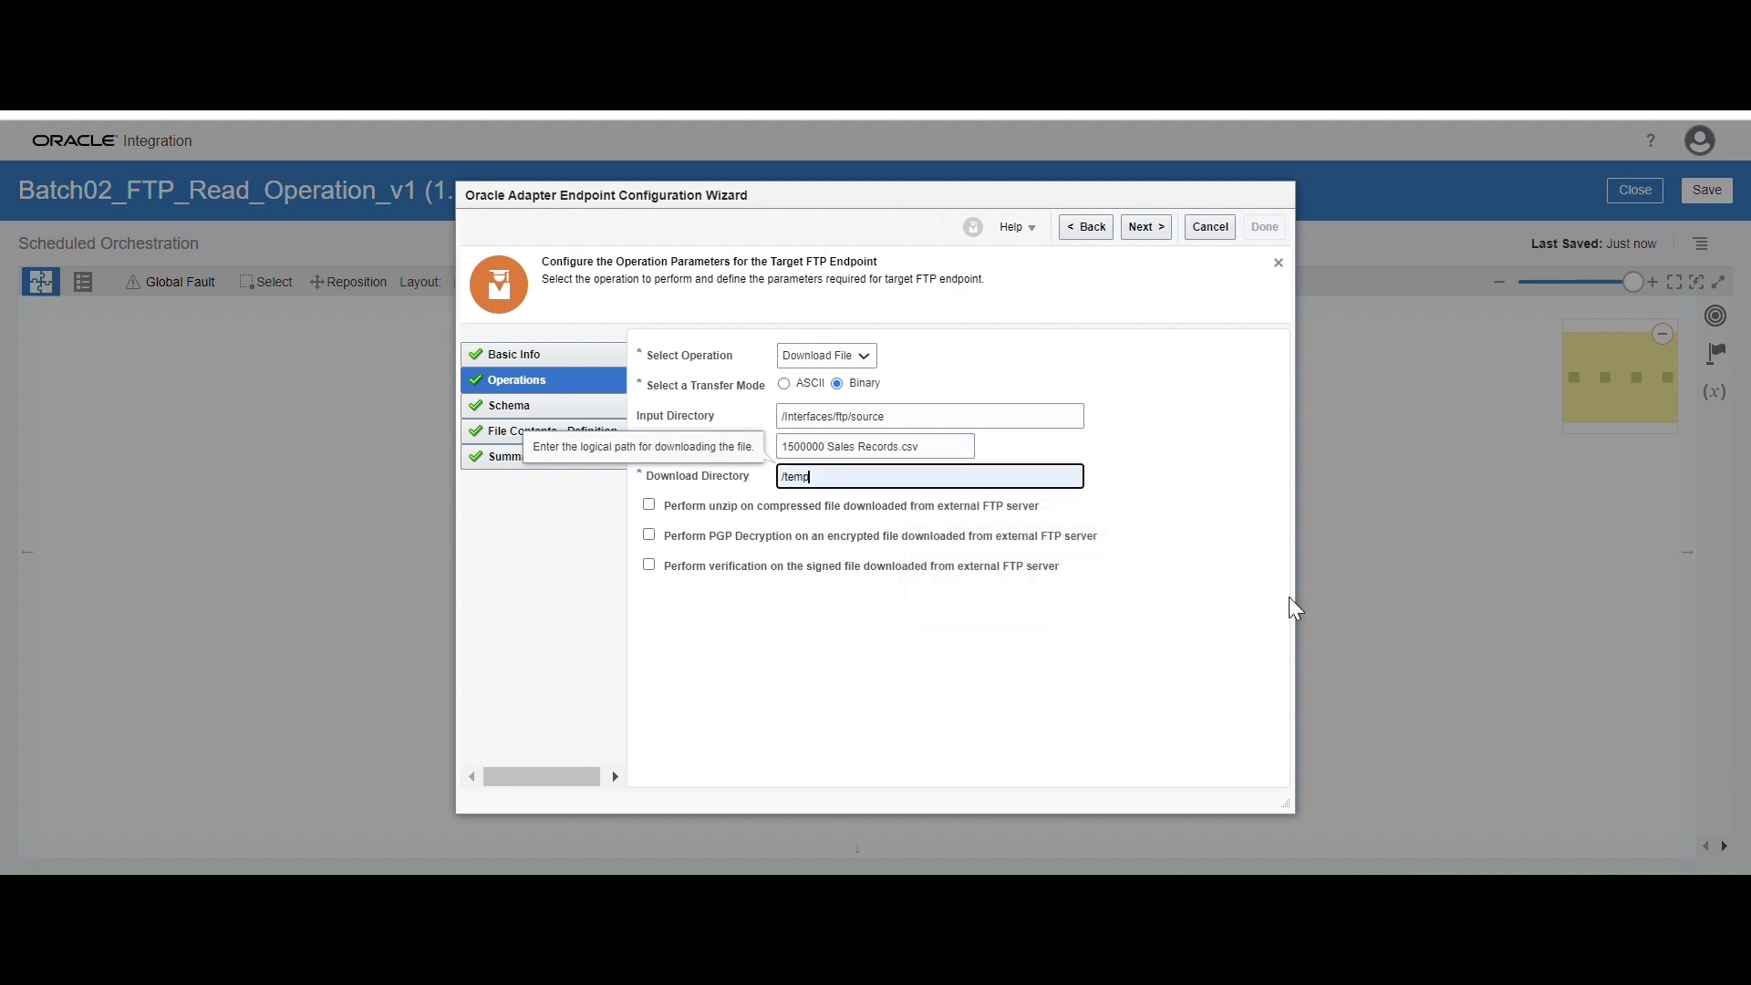
left_click(1233, 600)
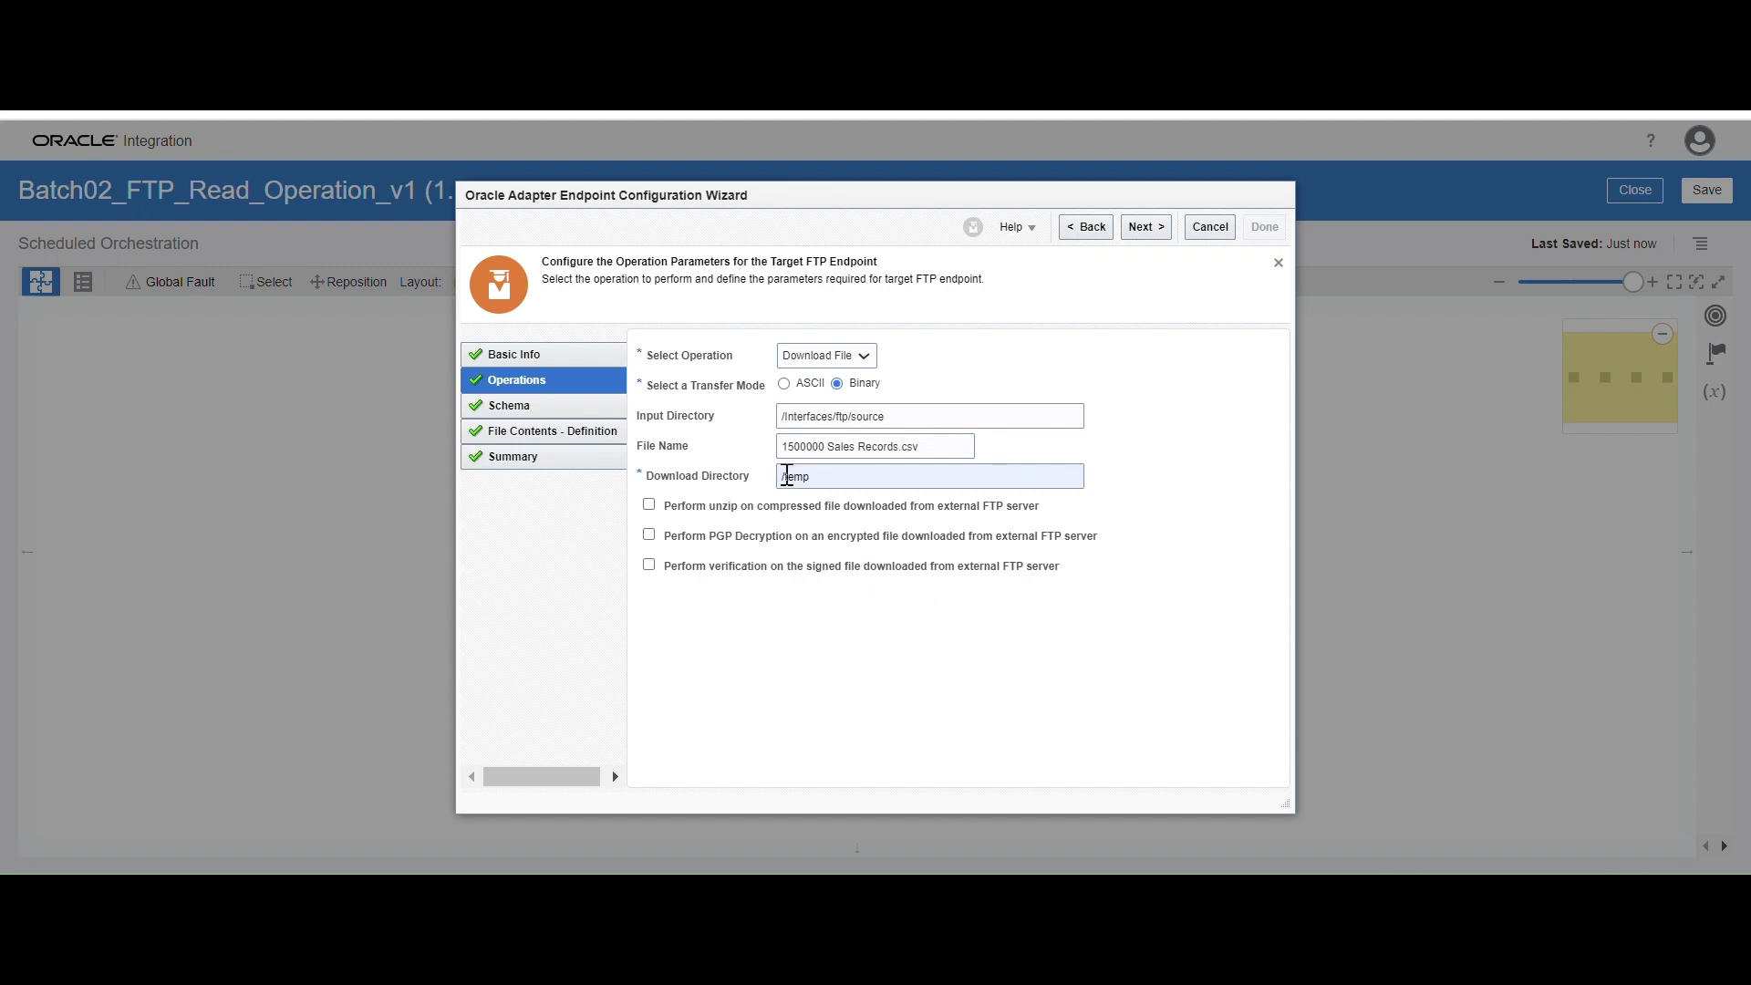
triple_click(783, 479)
left_click(777, 729)
Finish the ReadFile endpoint configuration and accept the update that regenerates its artifacts
left_click(1146, 227)
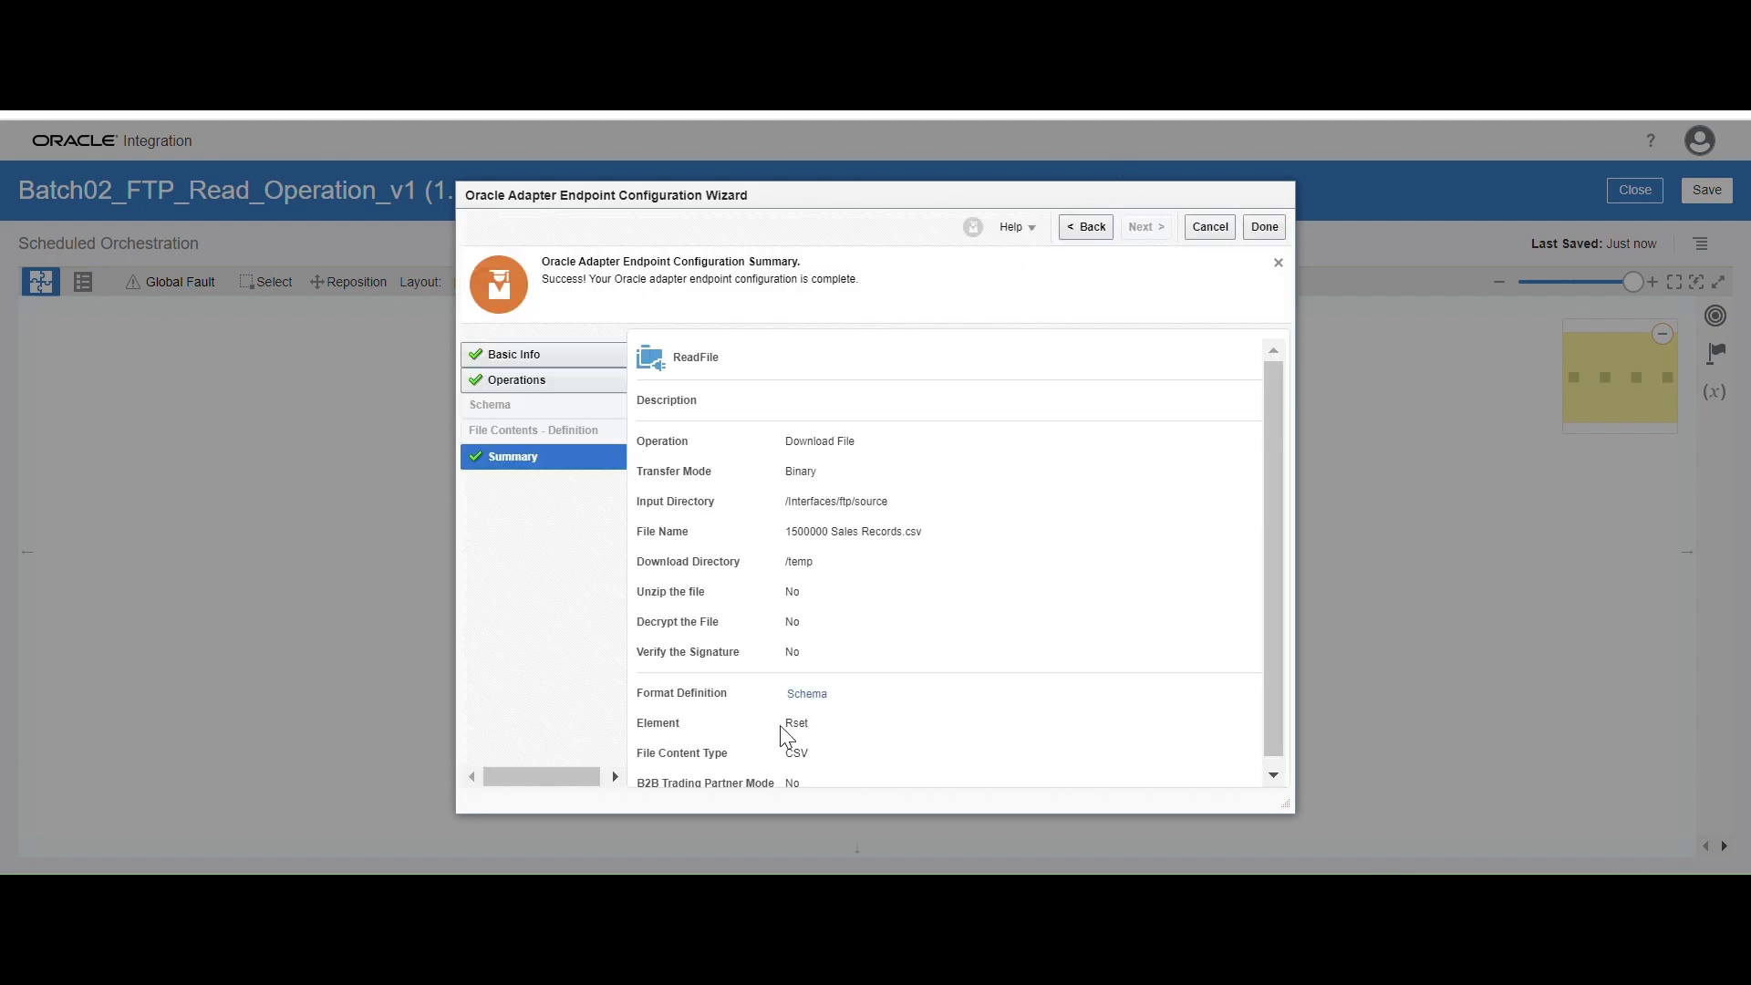
left_click(1264, 226)
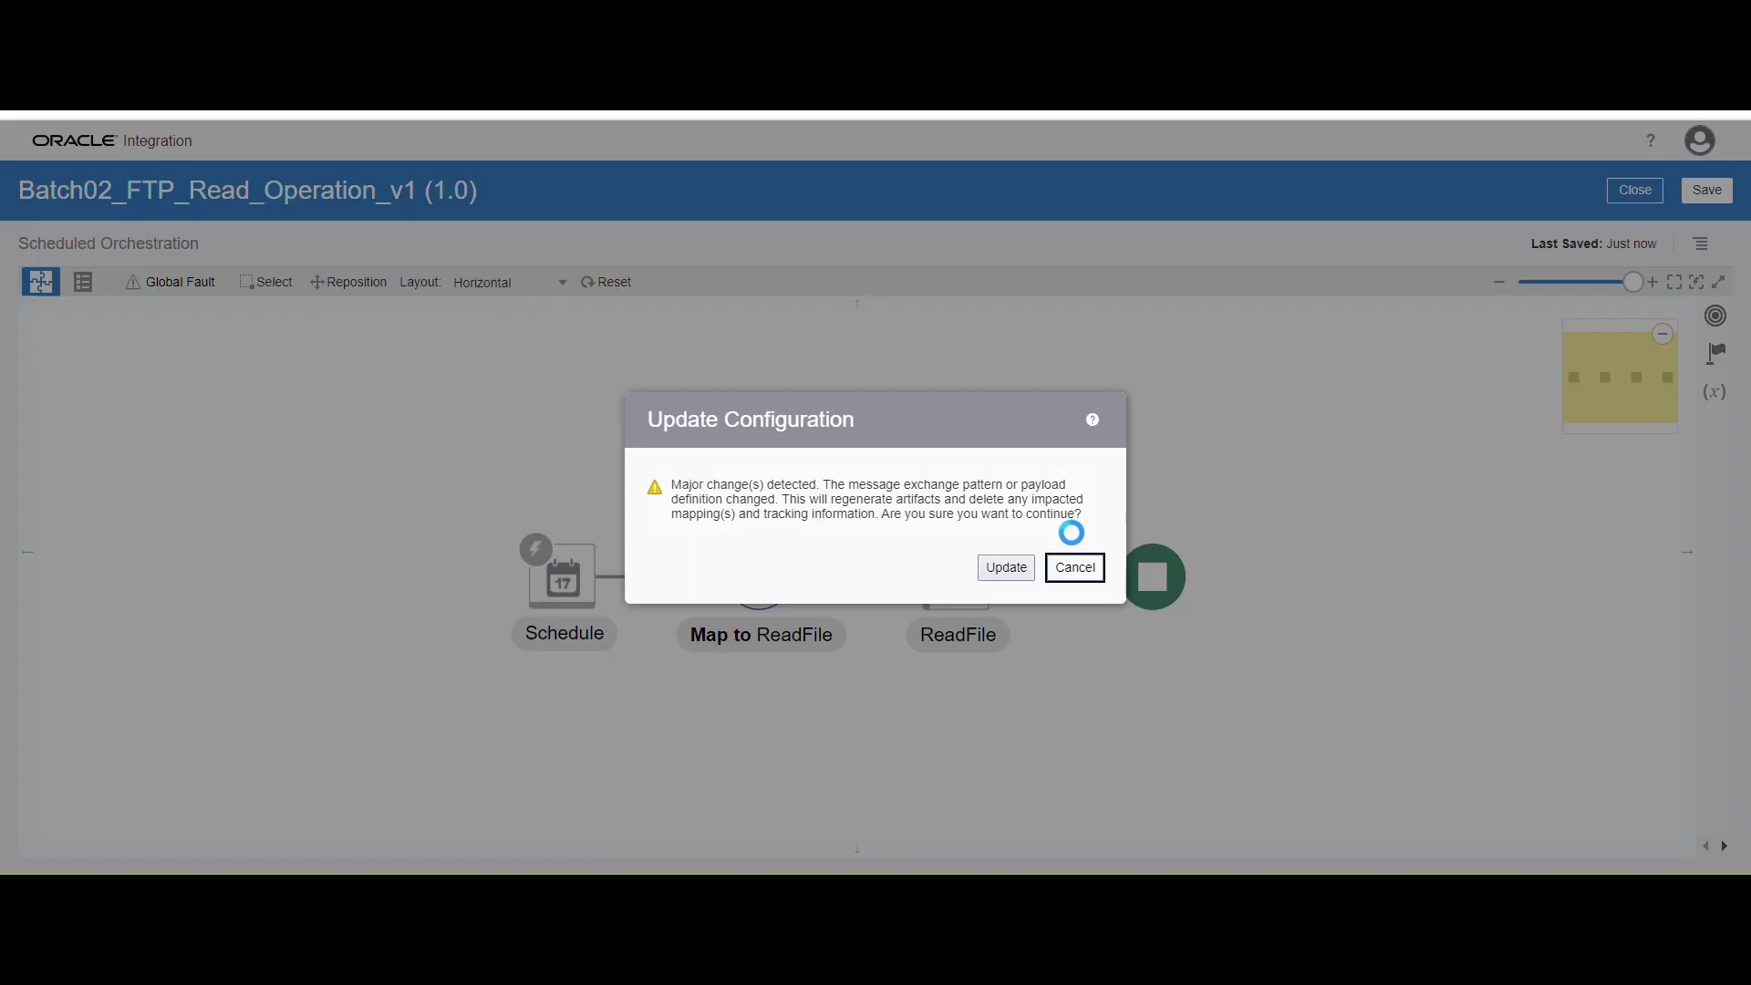
left_click(1019, 565)
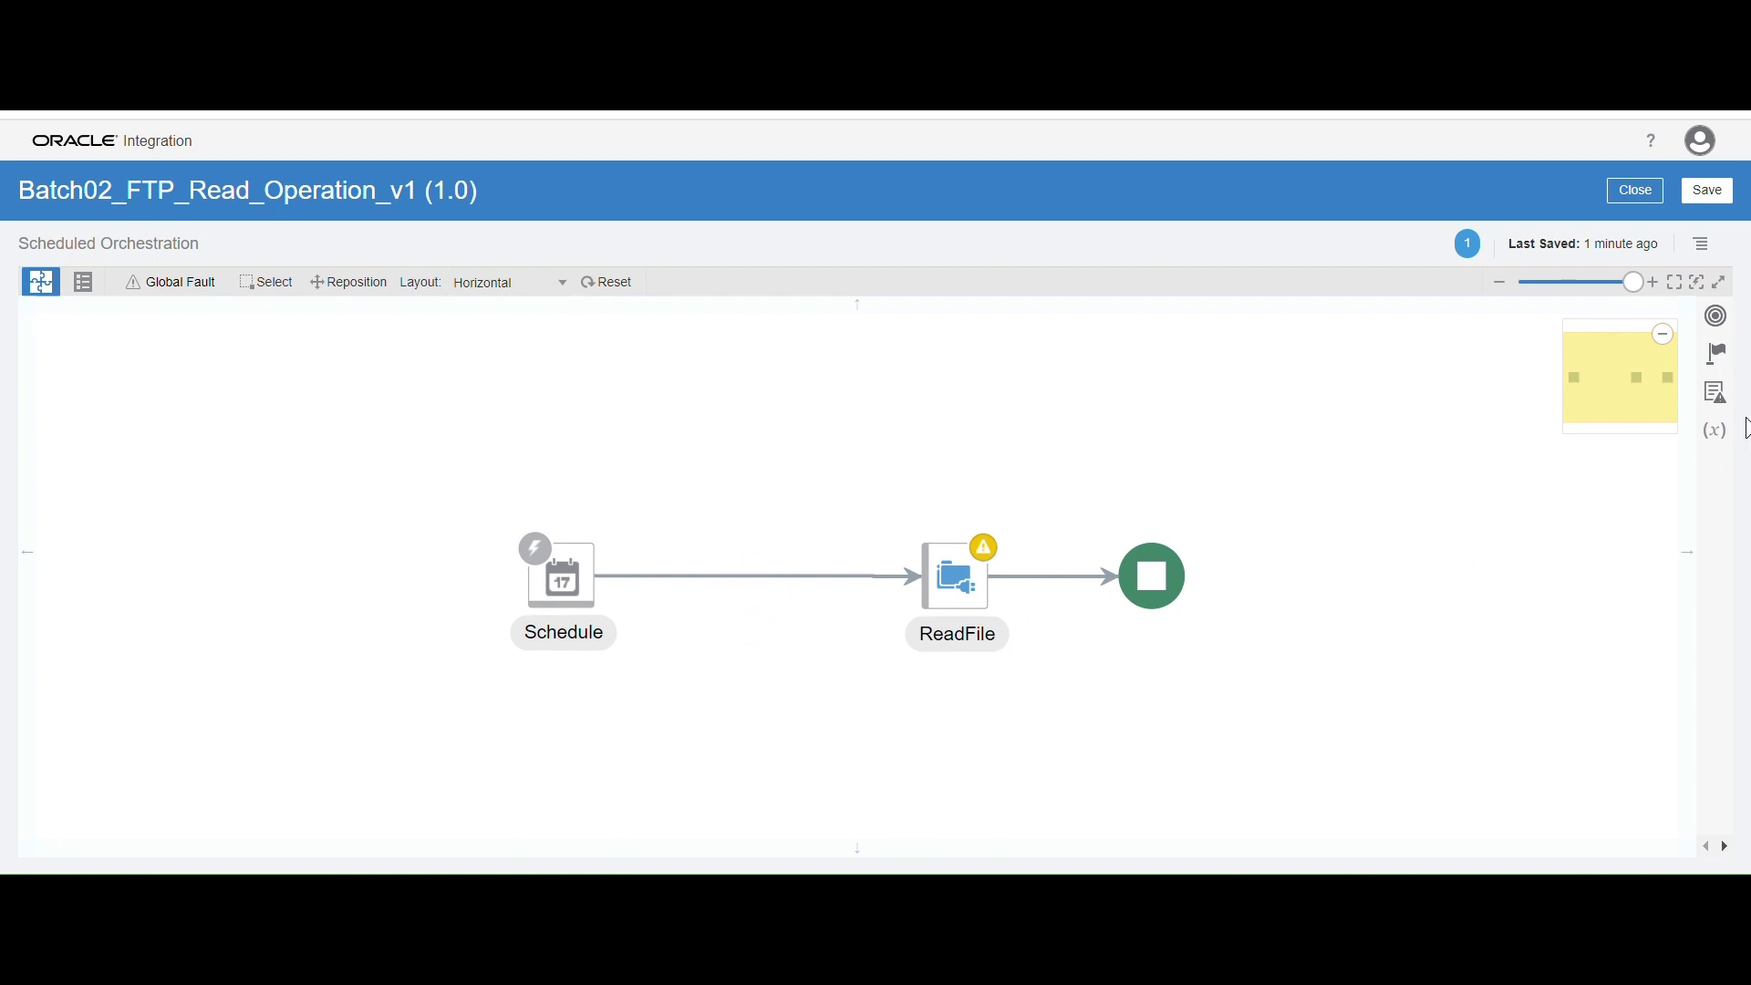
Add a validated Map action between Schedule and ReadFile, reset the canvas layout, and save the integration
left_click(1718, 355)
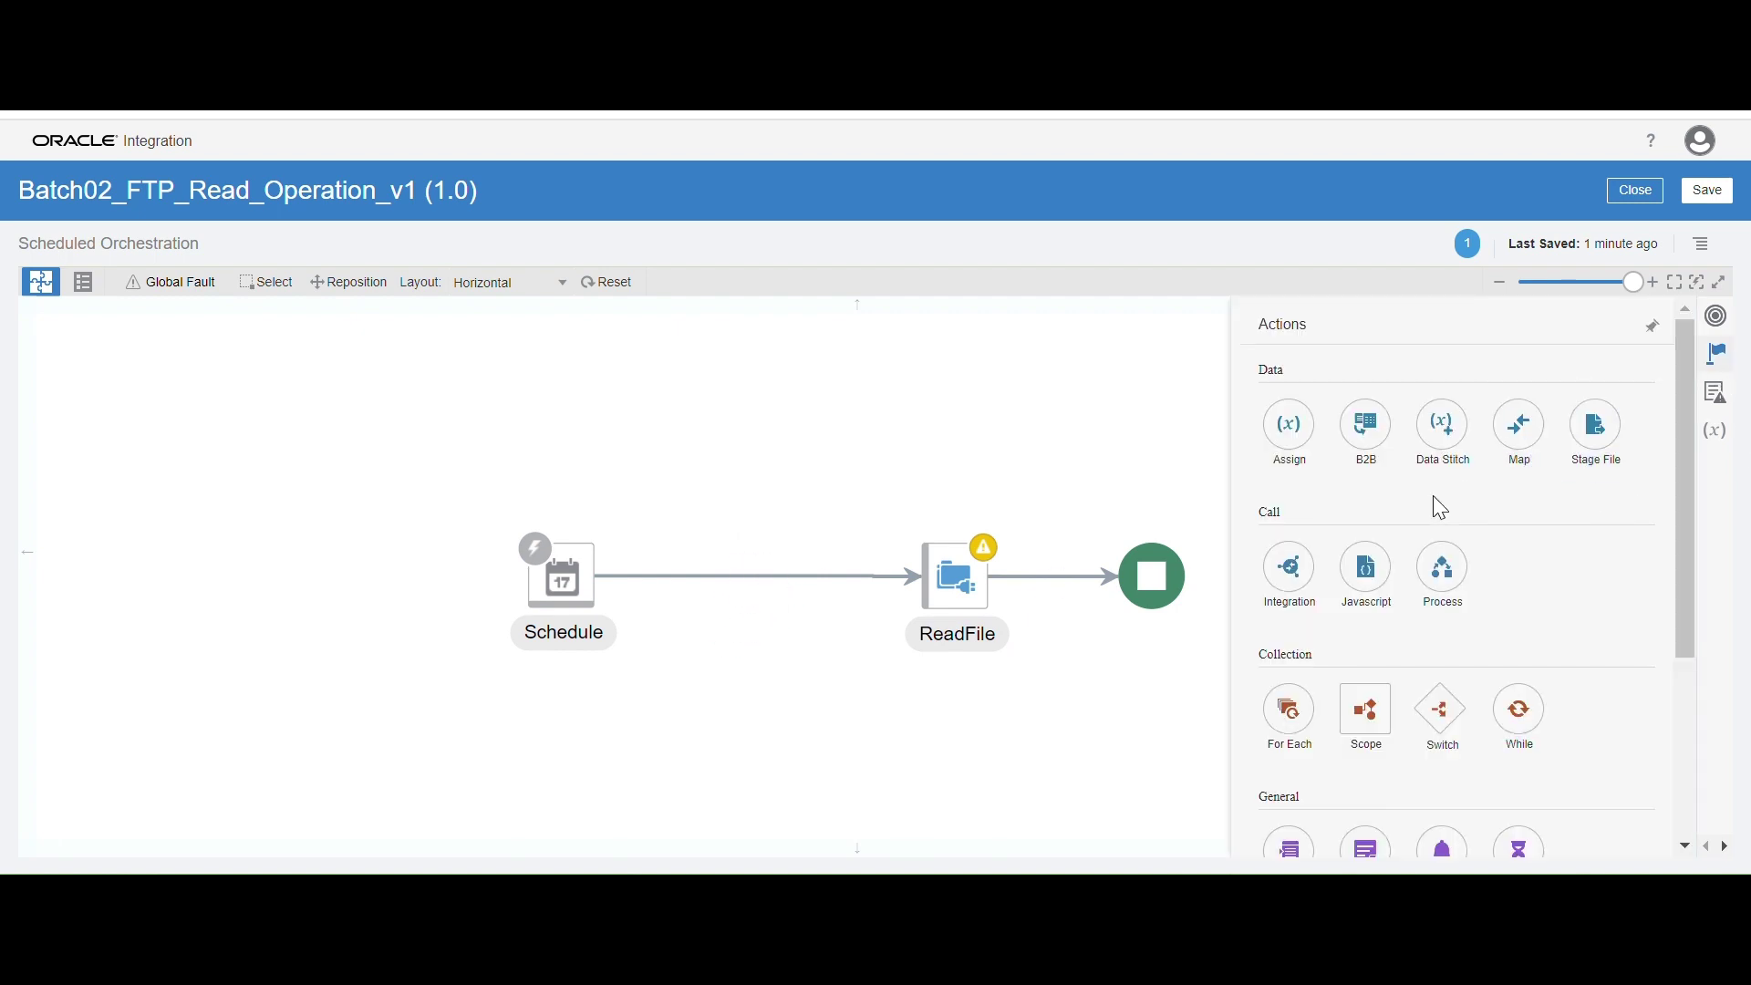
left_click_drag(1543, 457, 759, 549)
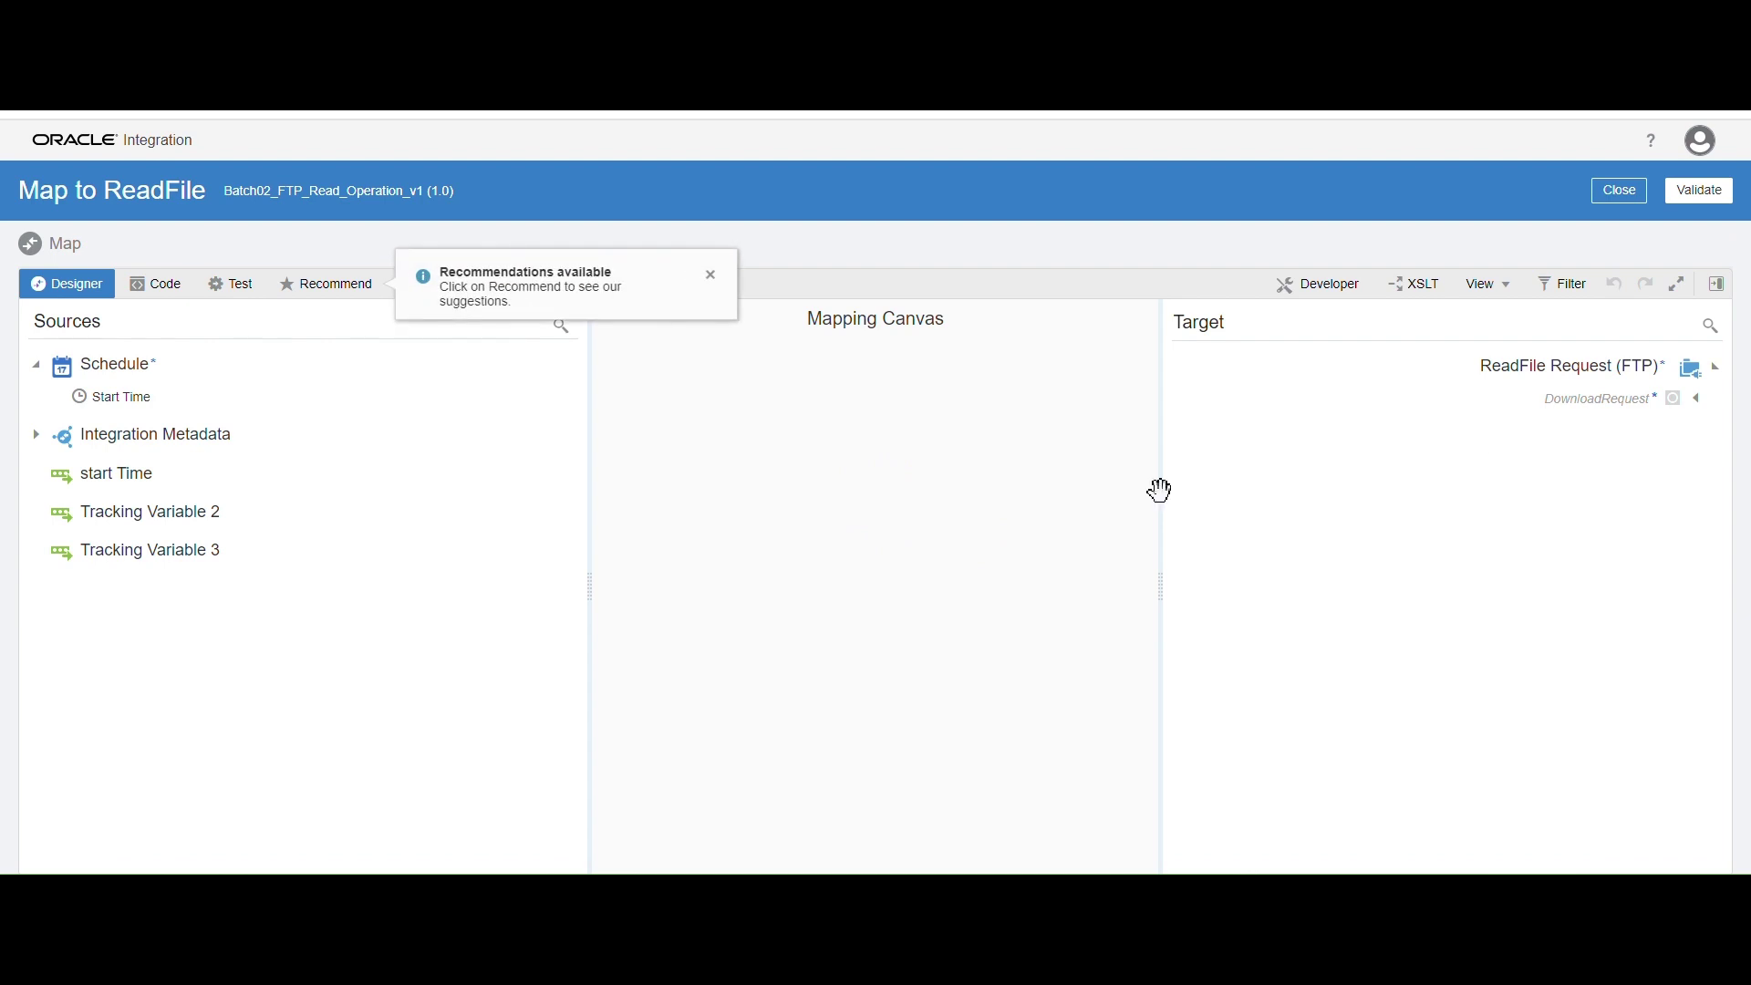
left_click(1702, 195)
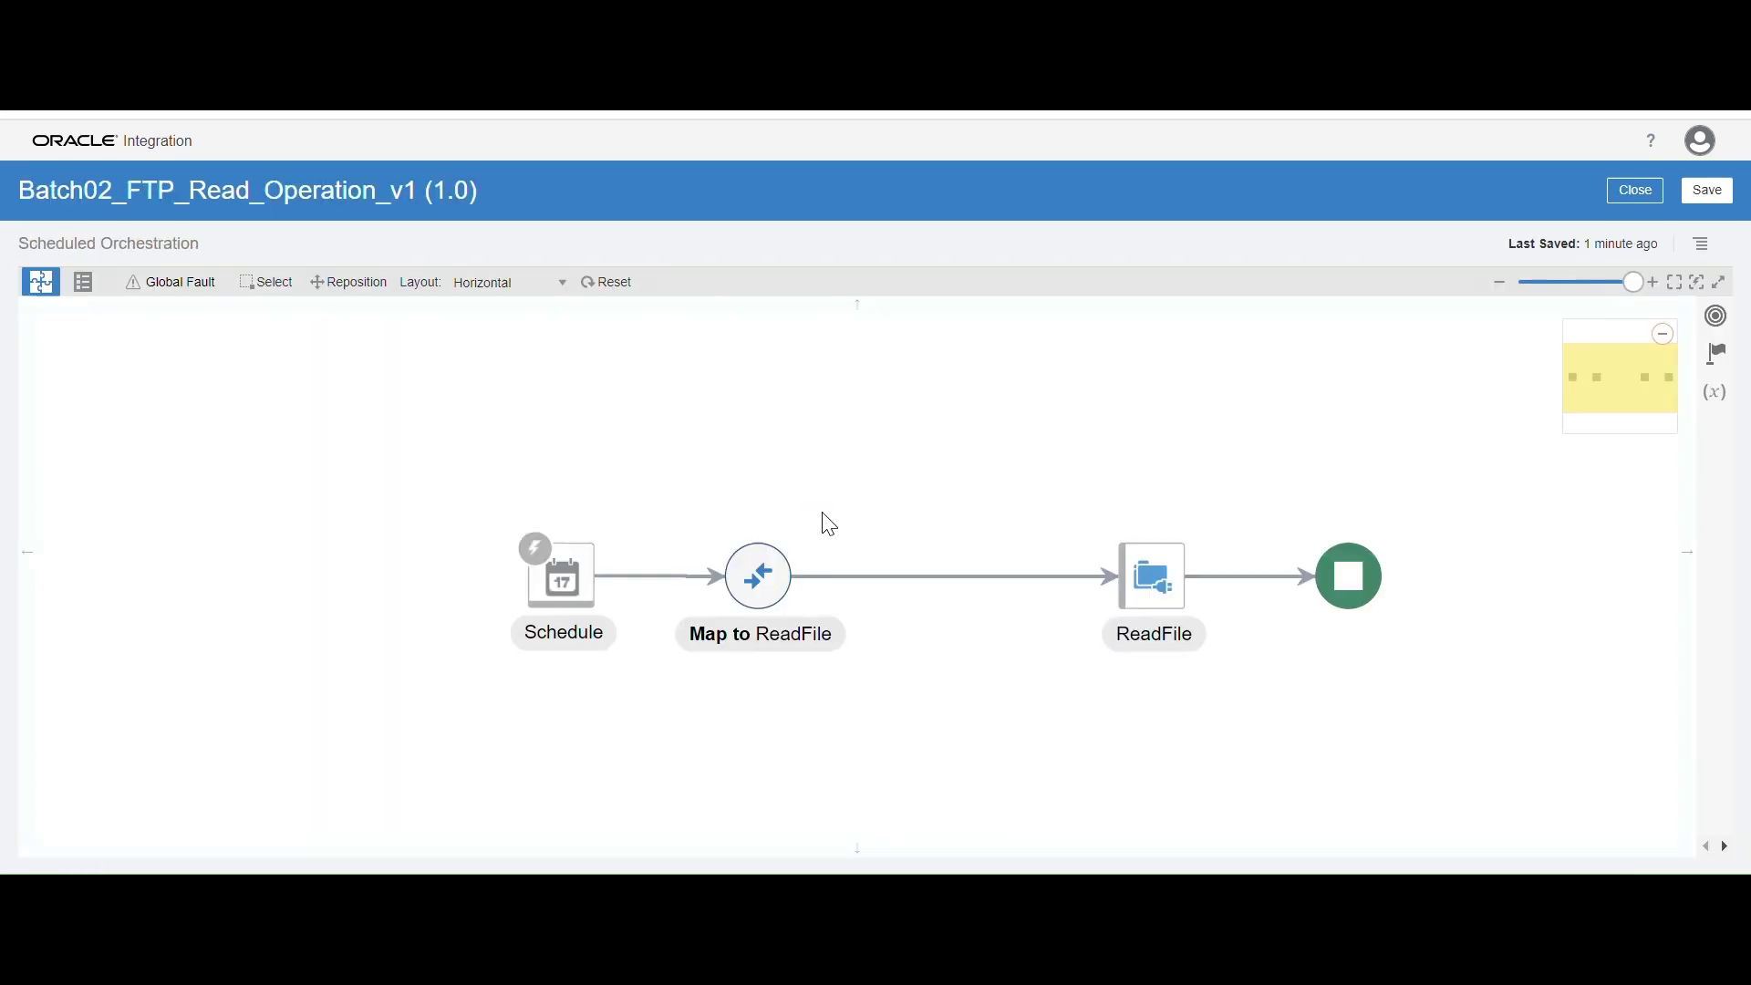
left_click(624, 284)
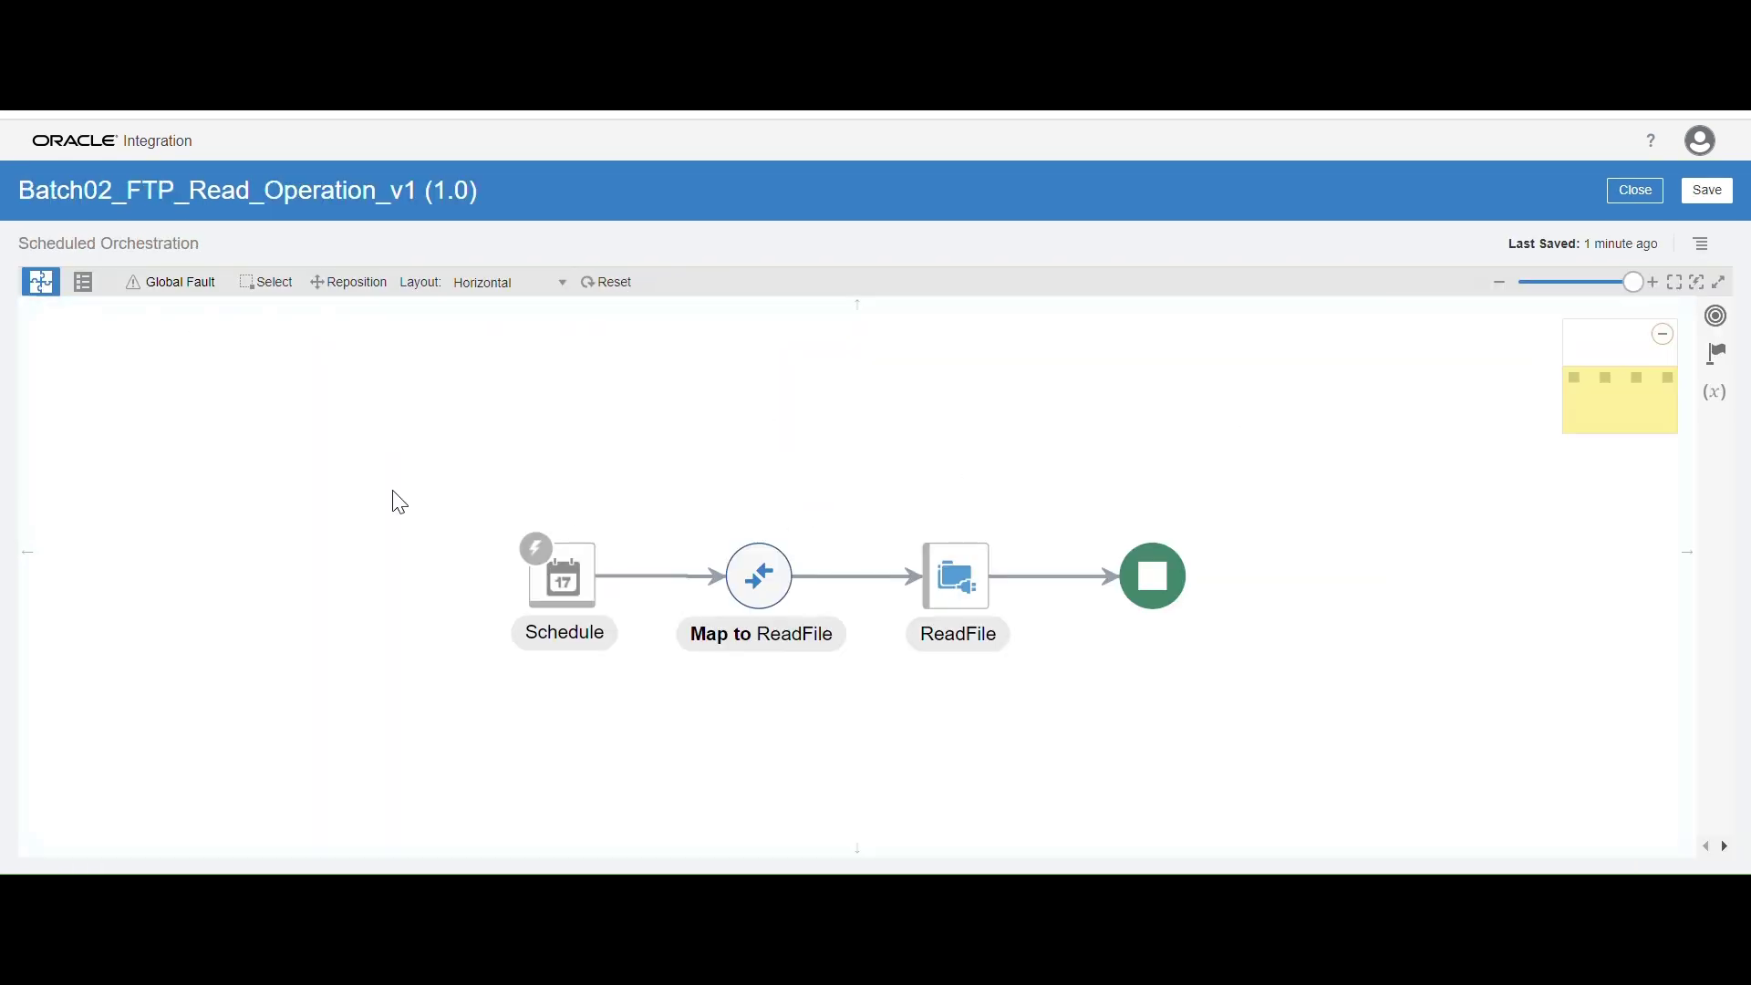
left_click(1707, 190)
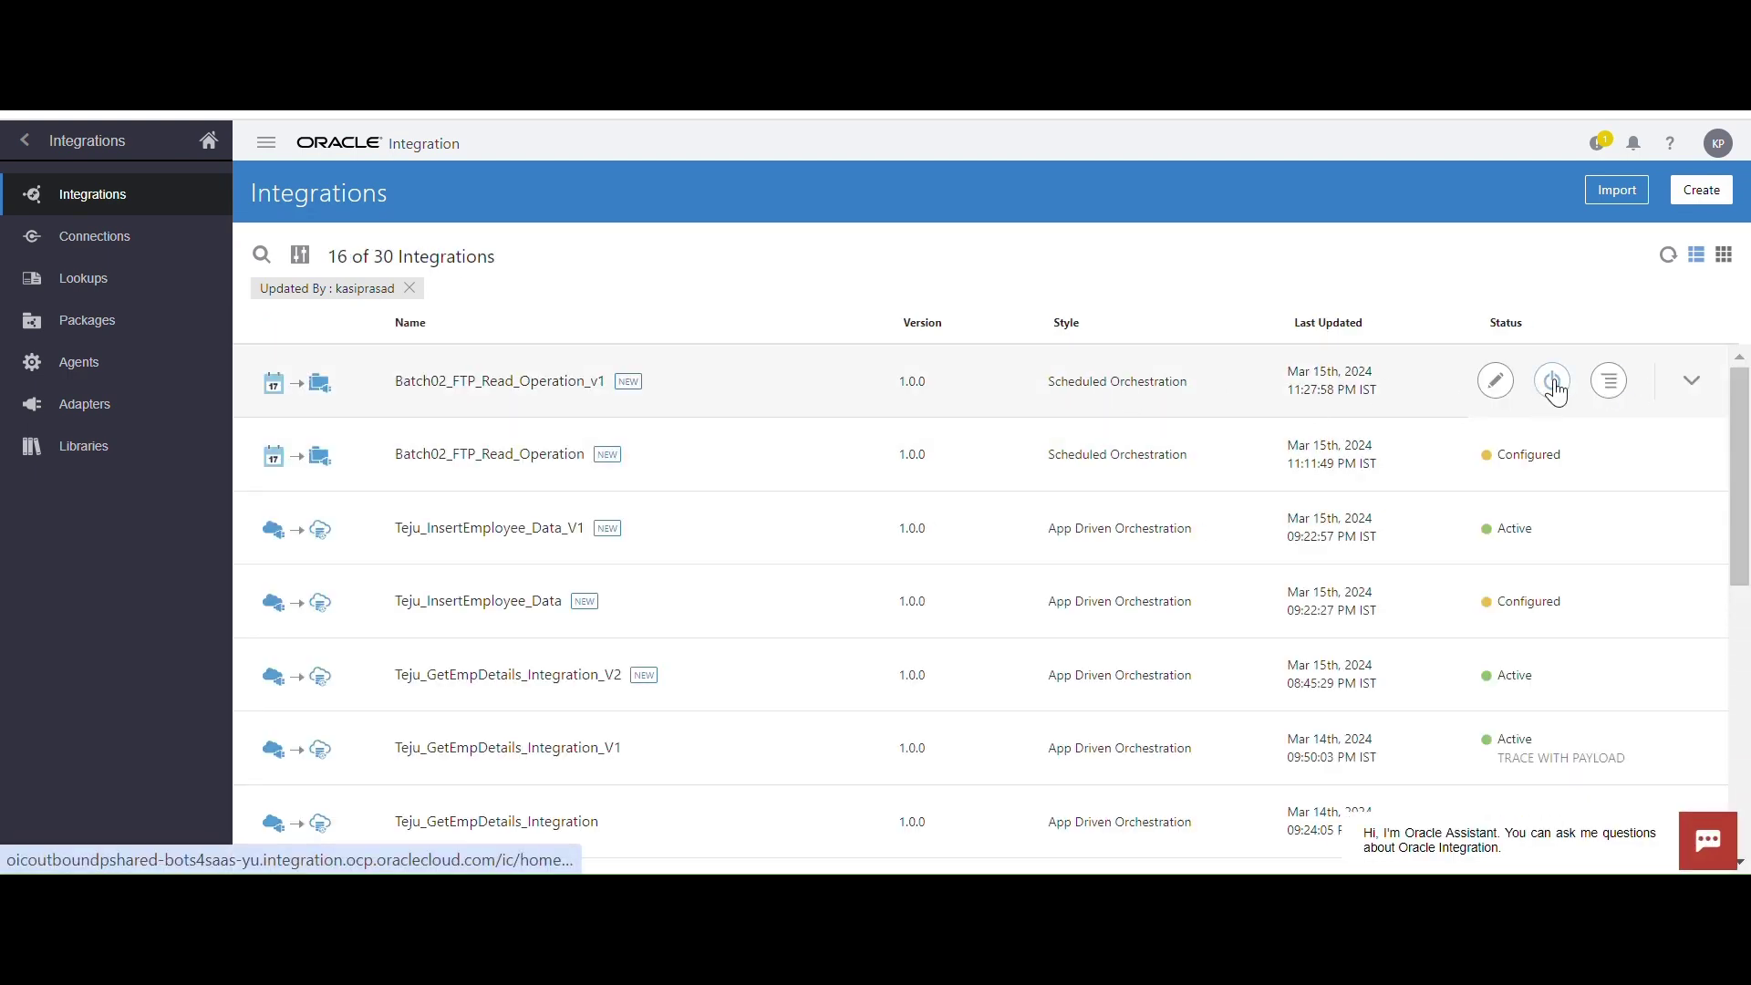
Activate Batch02_FTP_Read_Operation_v1 with tracing and payload enabled, and refresh the list until activation completes
left_click(1552, 381)
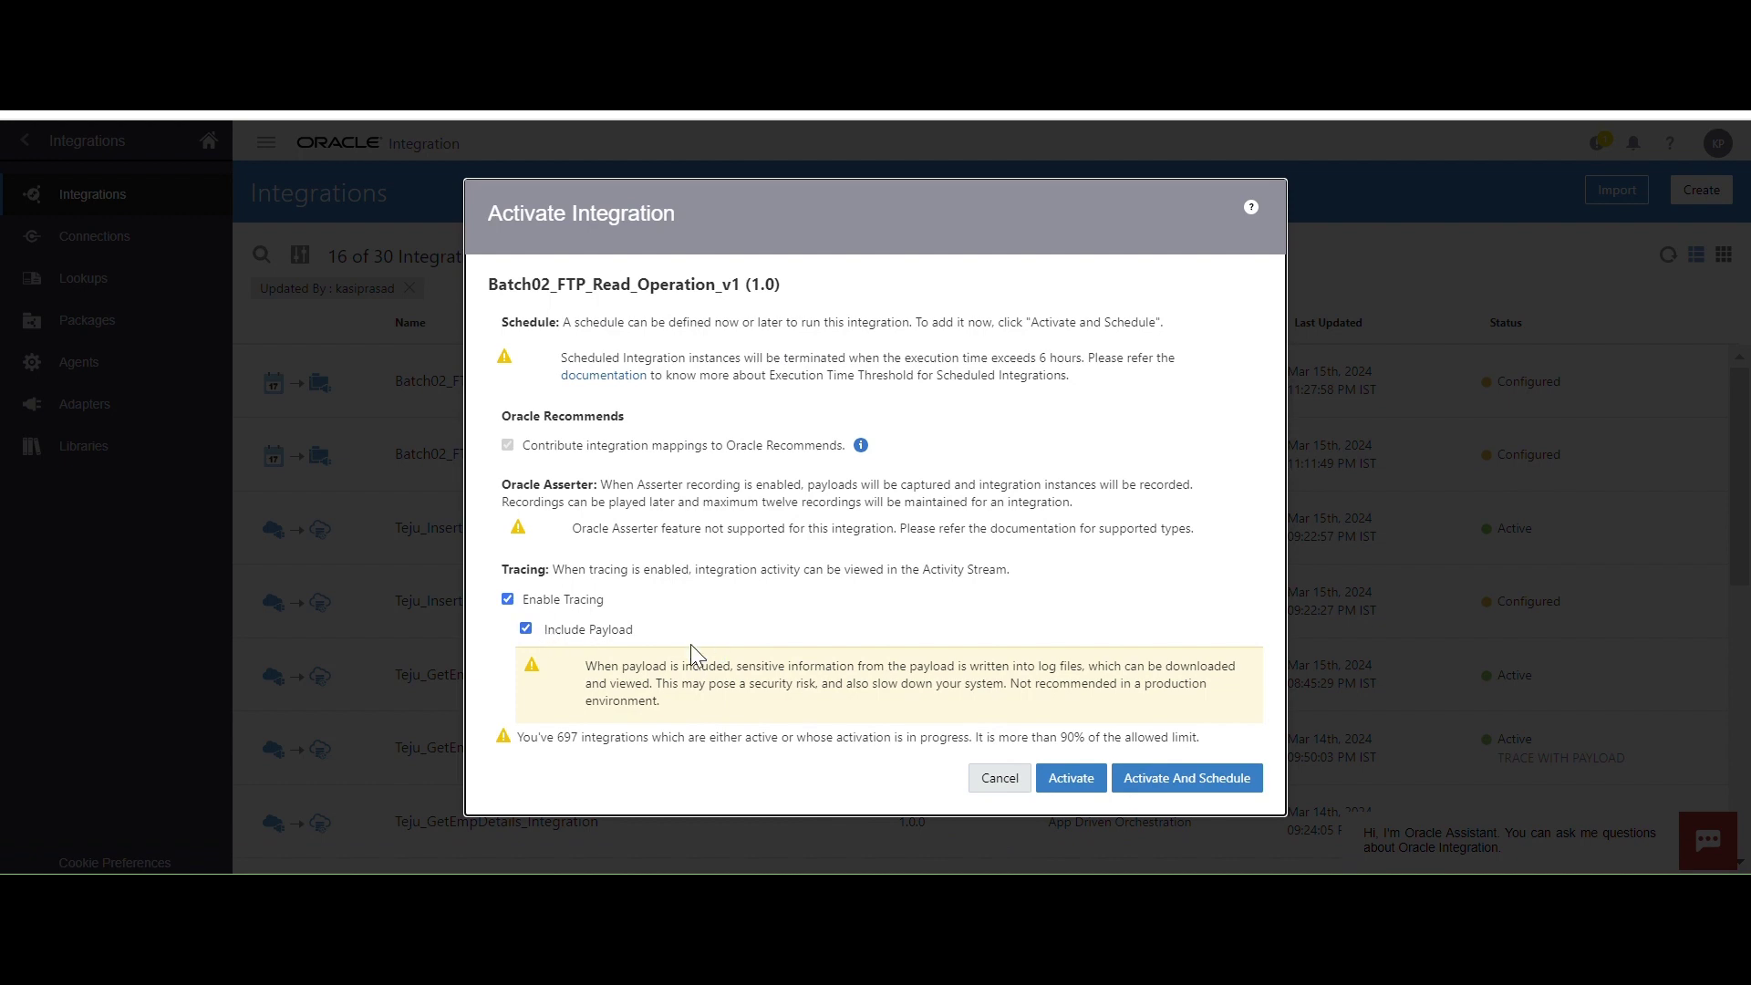
left_click(1074, 780)
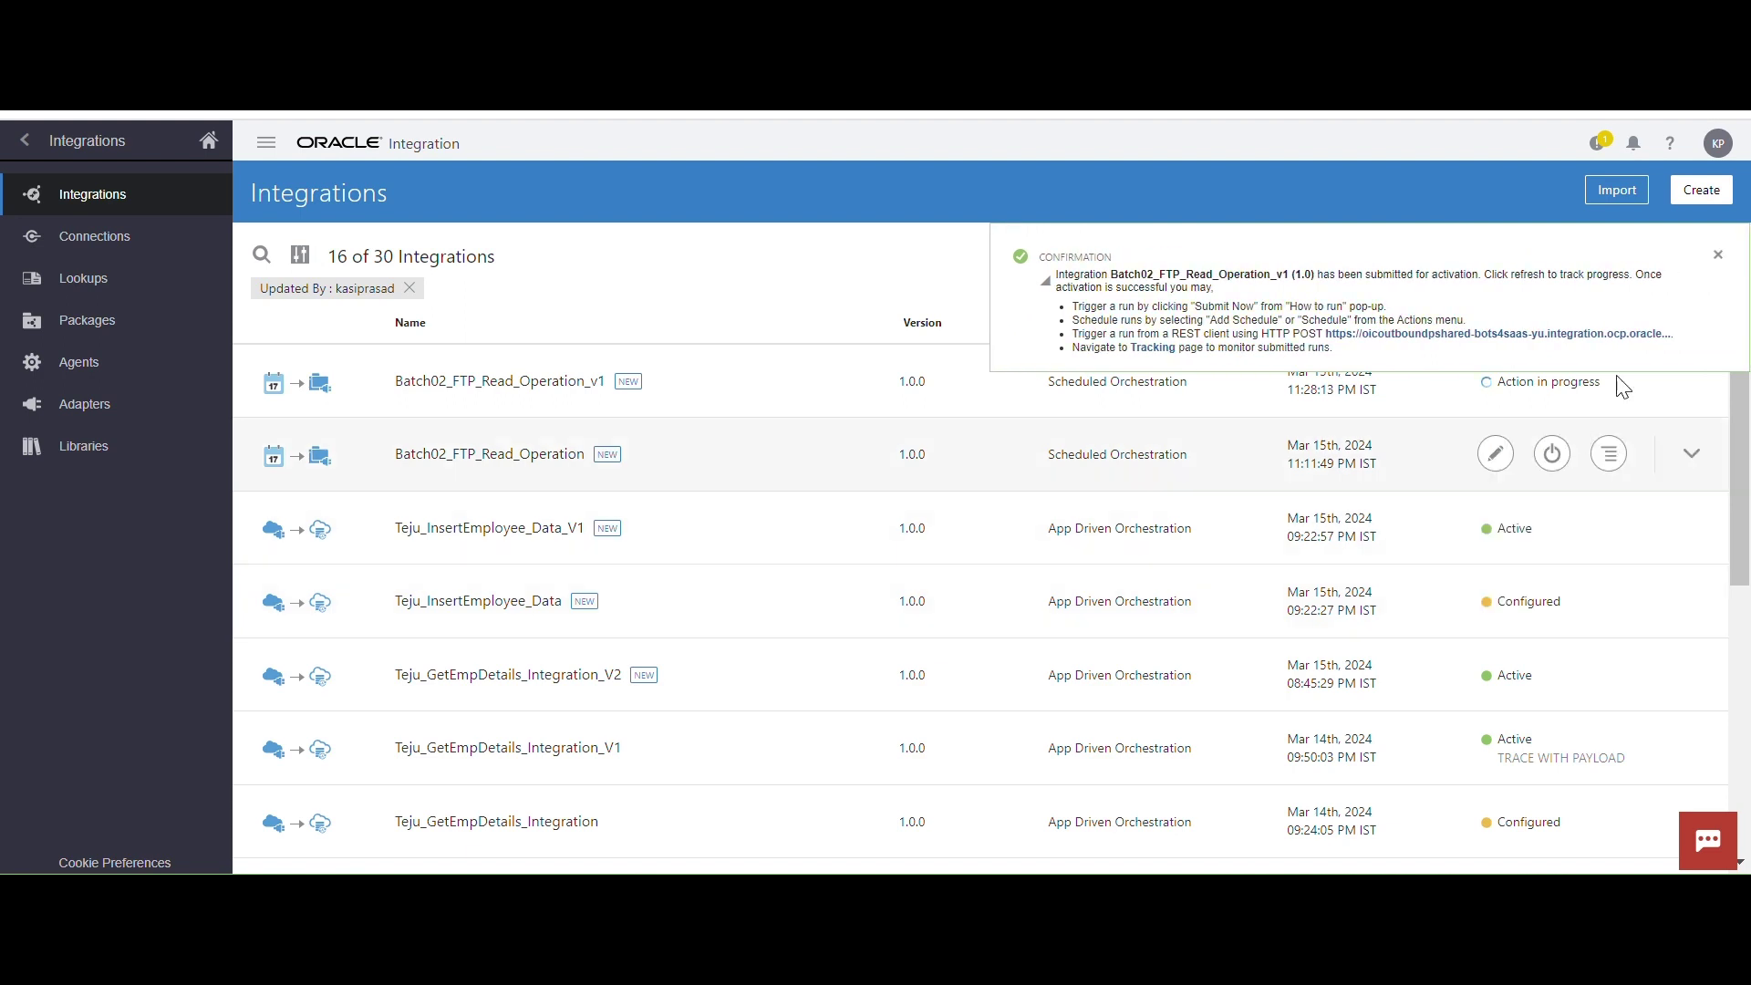
left_click(1718, 255)
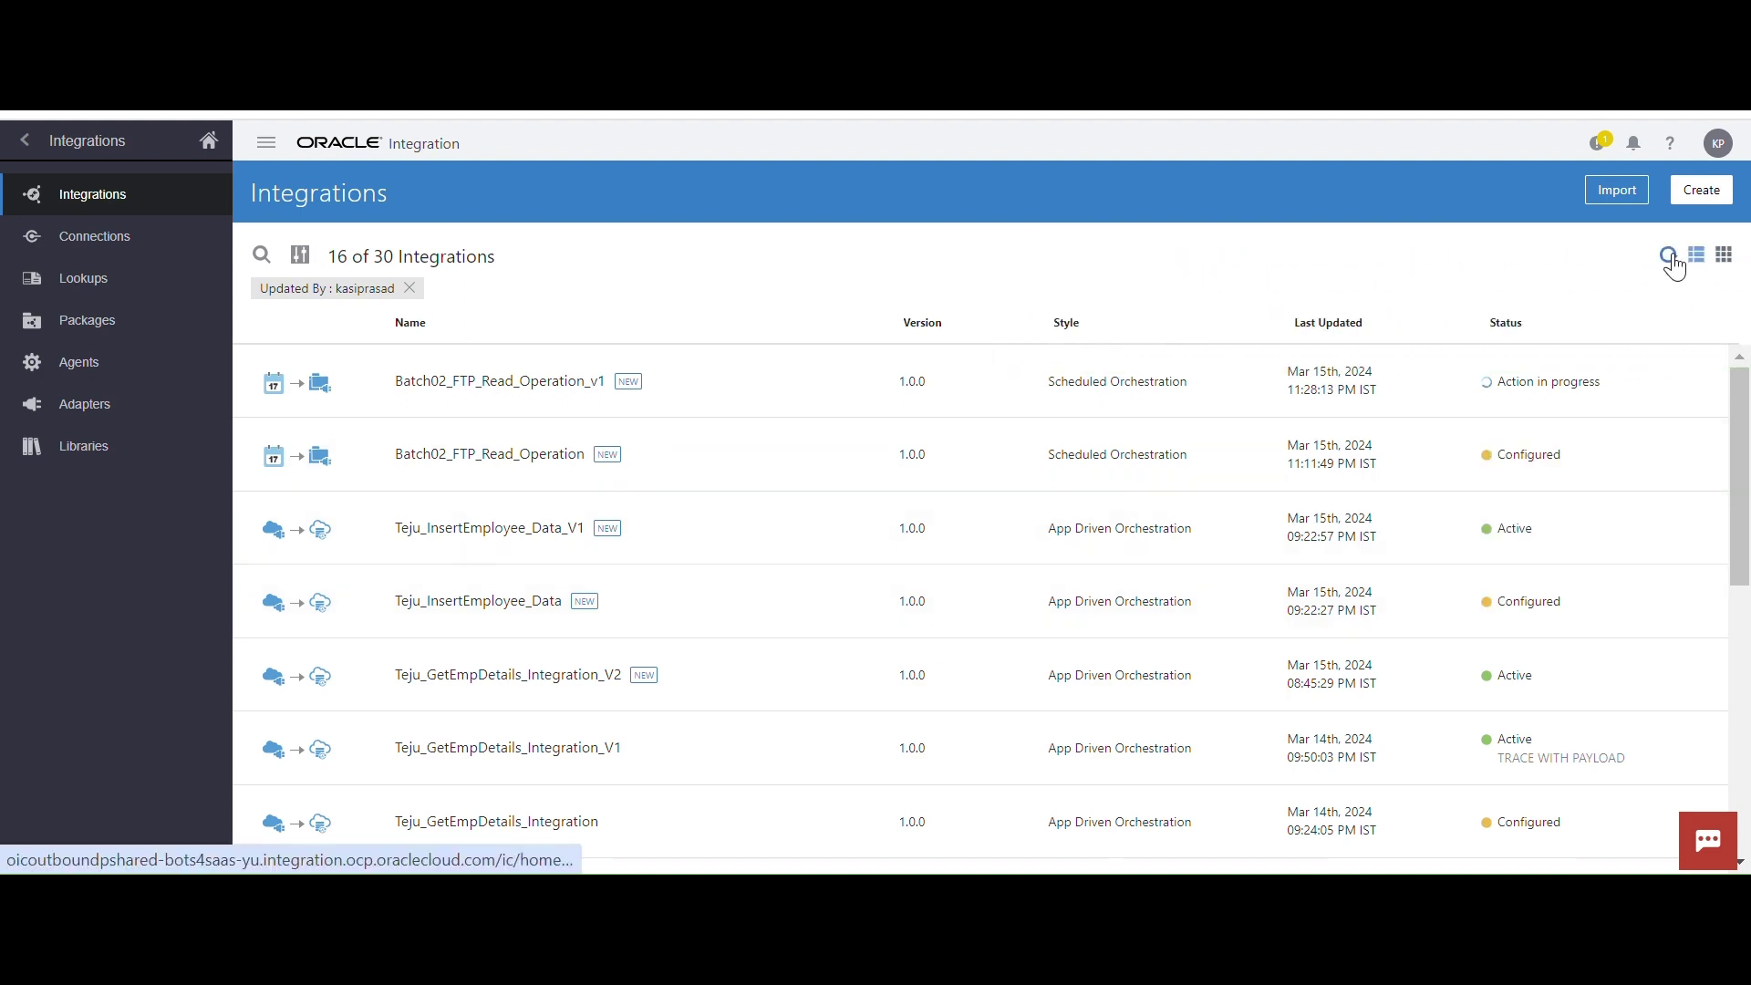
left_click(1672, 263)
left_click(1670, 265)
mouse_move(1465, 412)
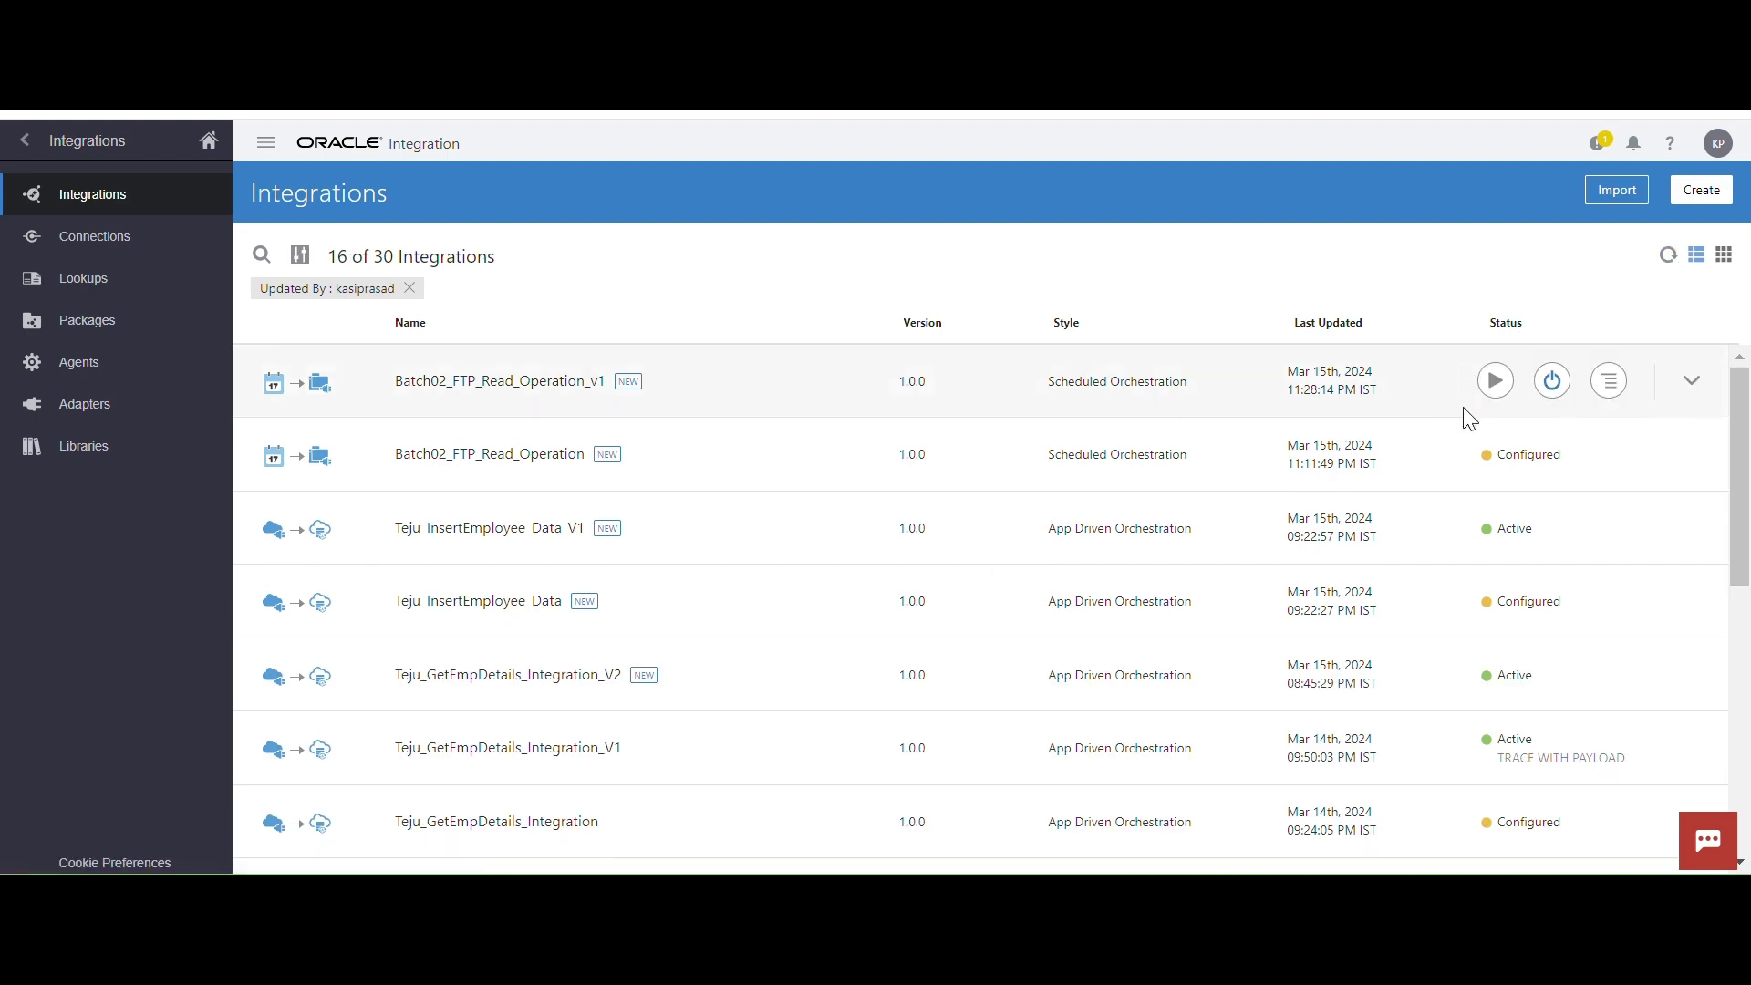
Submit an immediate ad hoc run of Batch02_FTP_Read_Operation_v1
mouse_move(1494, 381)
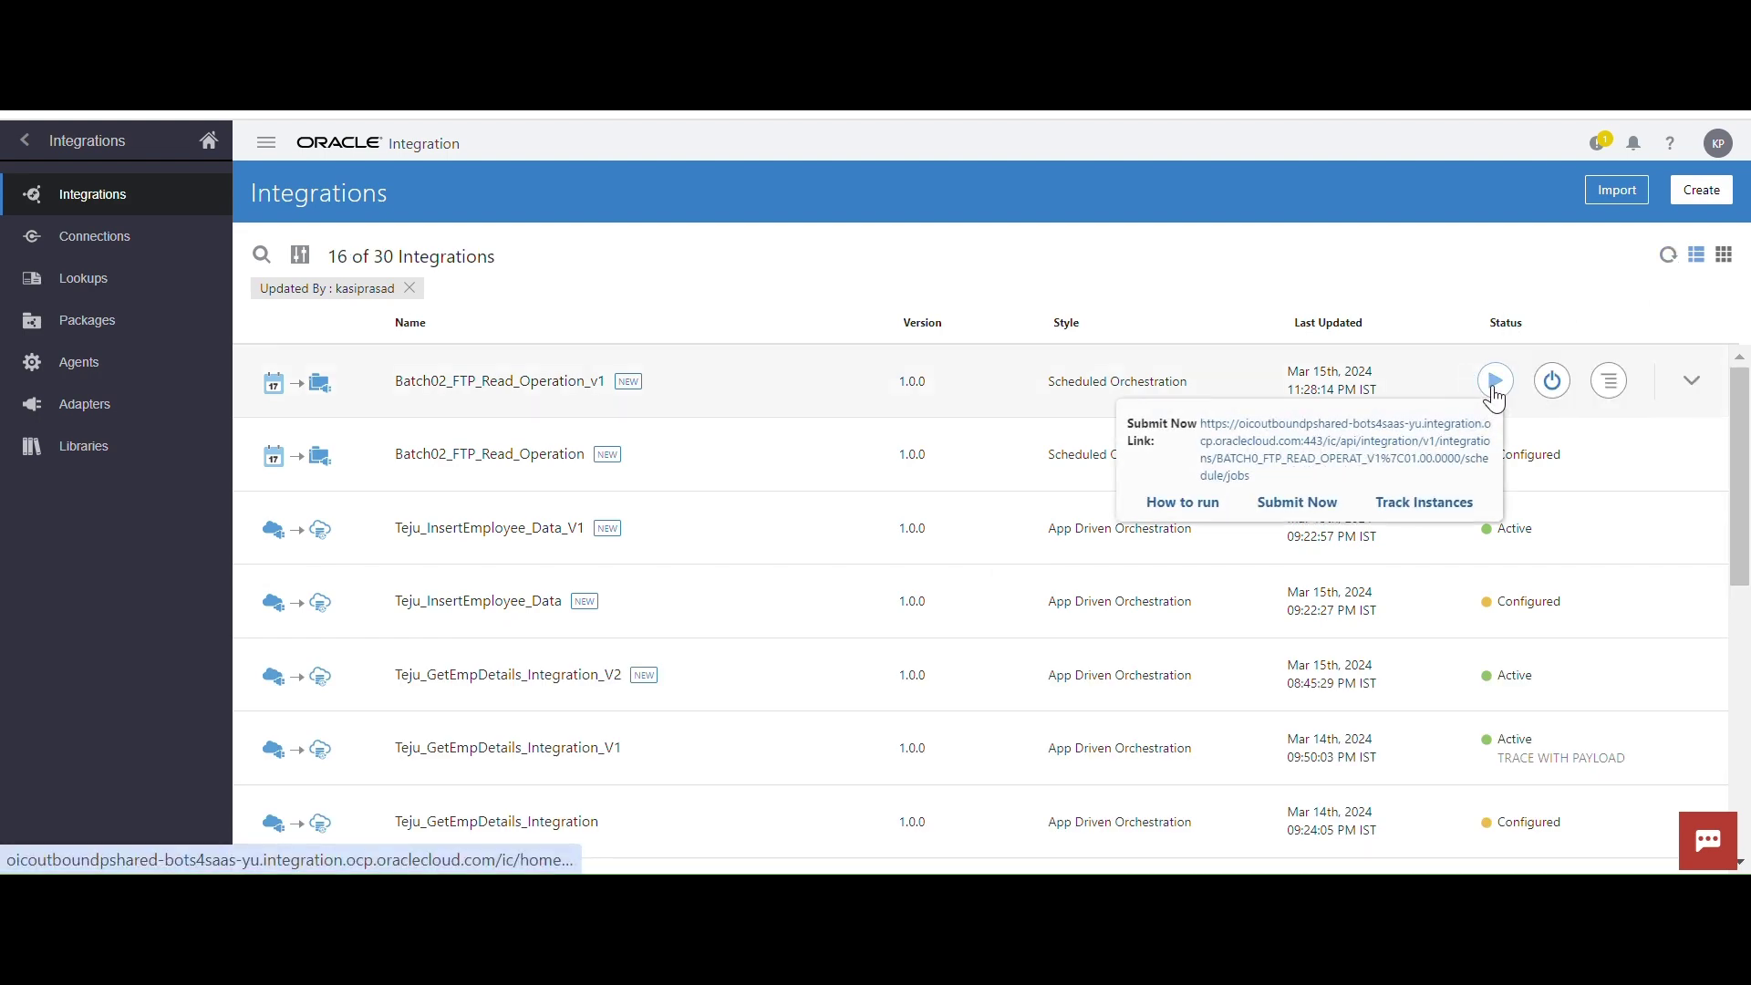
left_click(1288, 504)
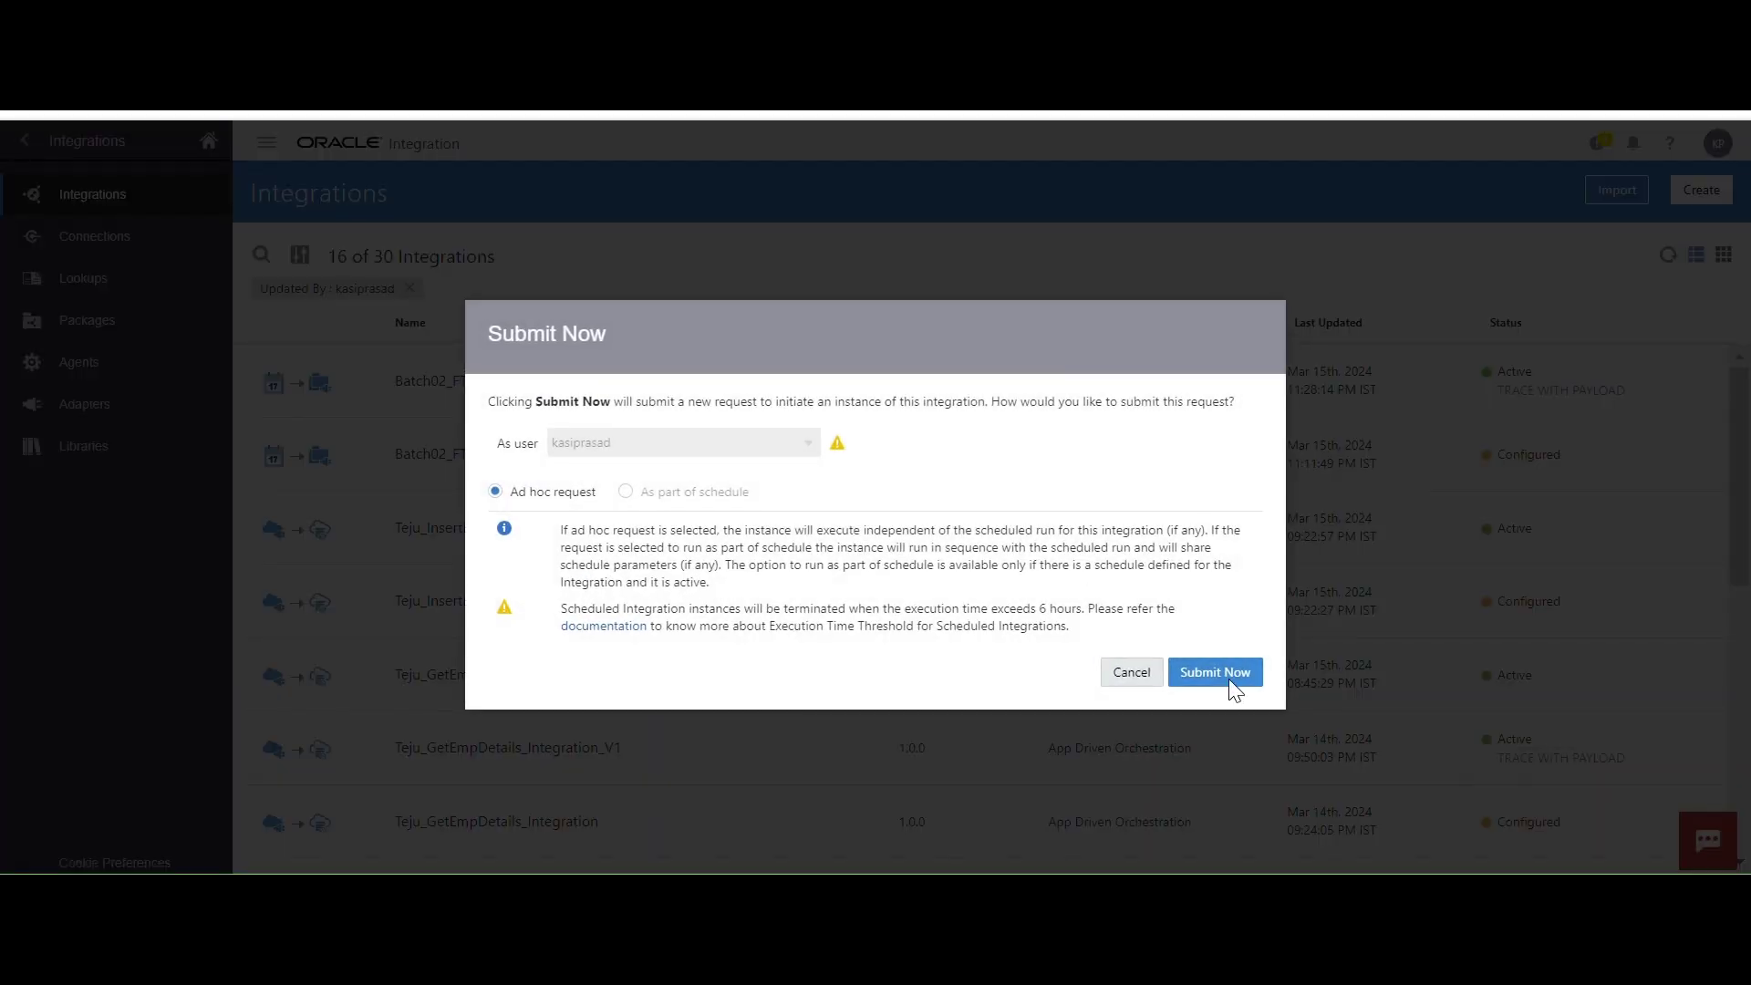
left_click(1229, 677)
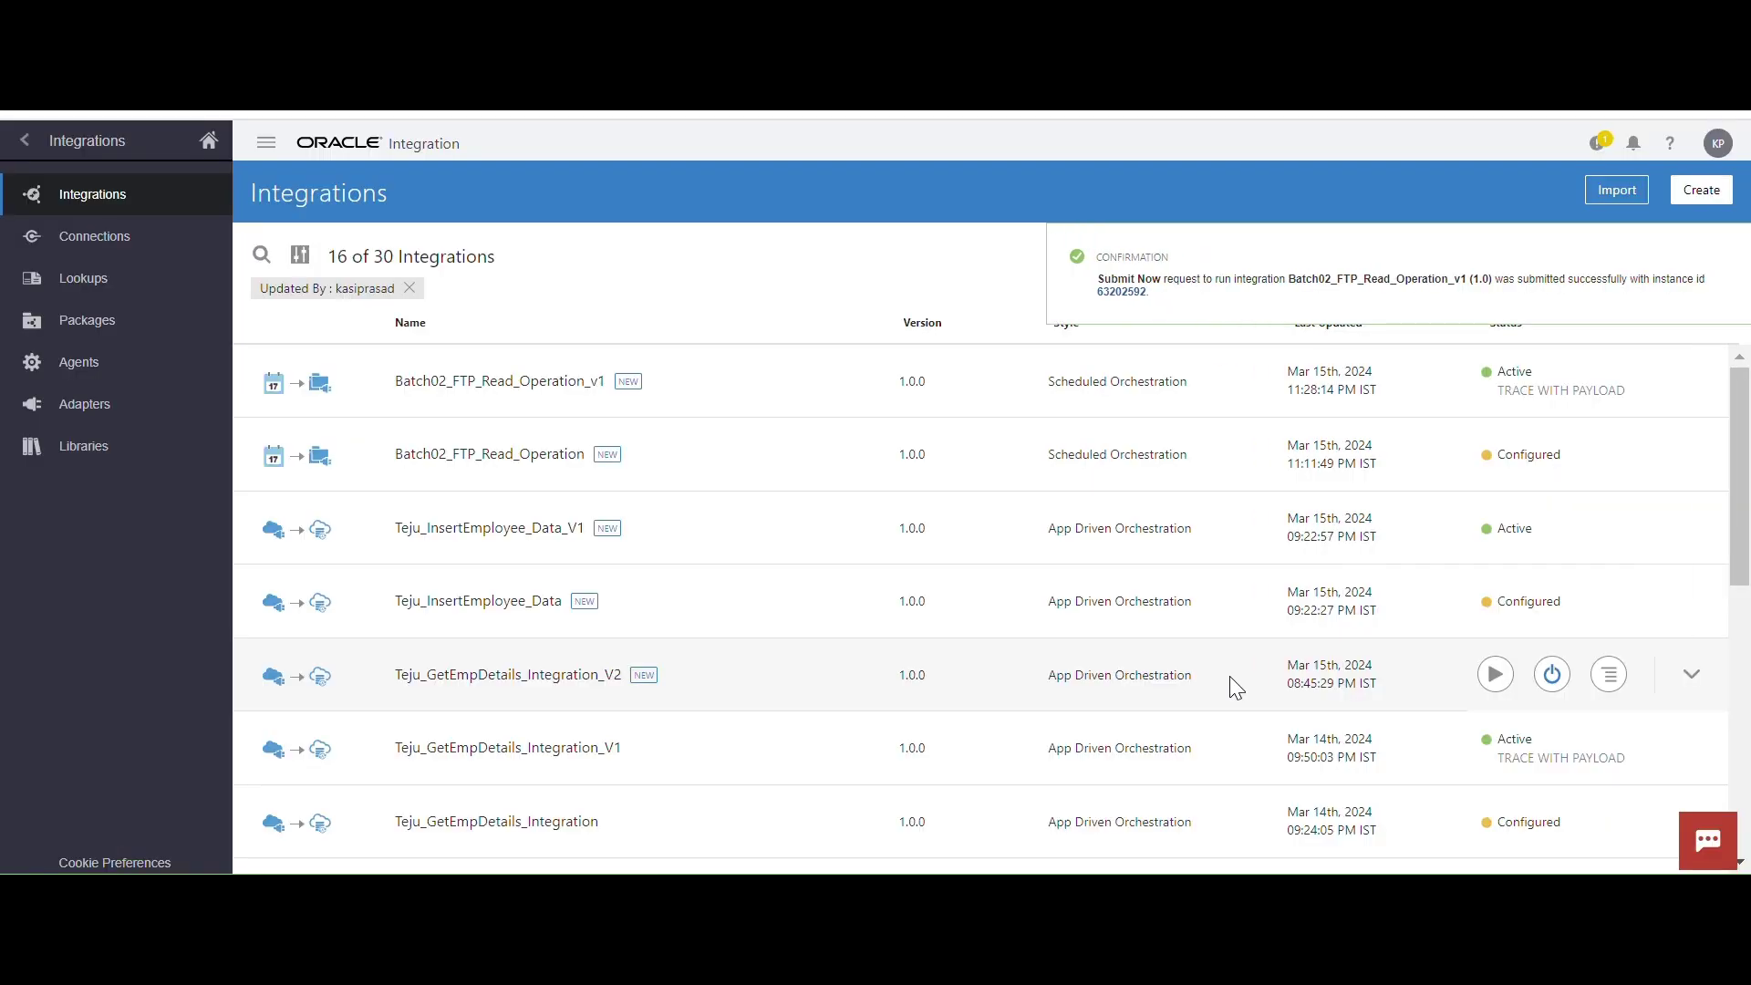
Open the tracking entry of the submitted Batch02_FTP_Read_Operation_v1 run and refresh its status until the run finishes
left_click(1077, 293)
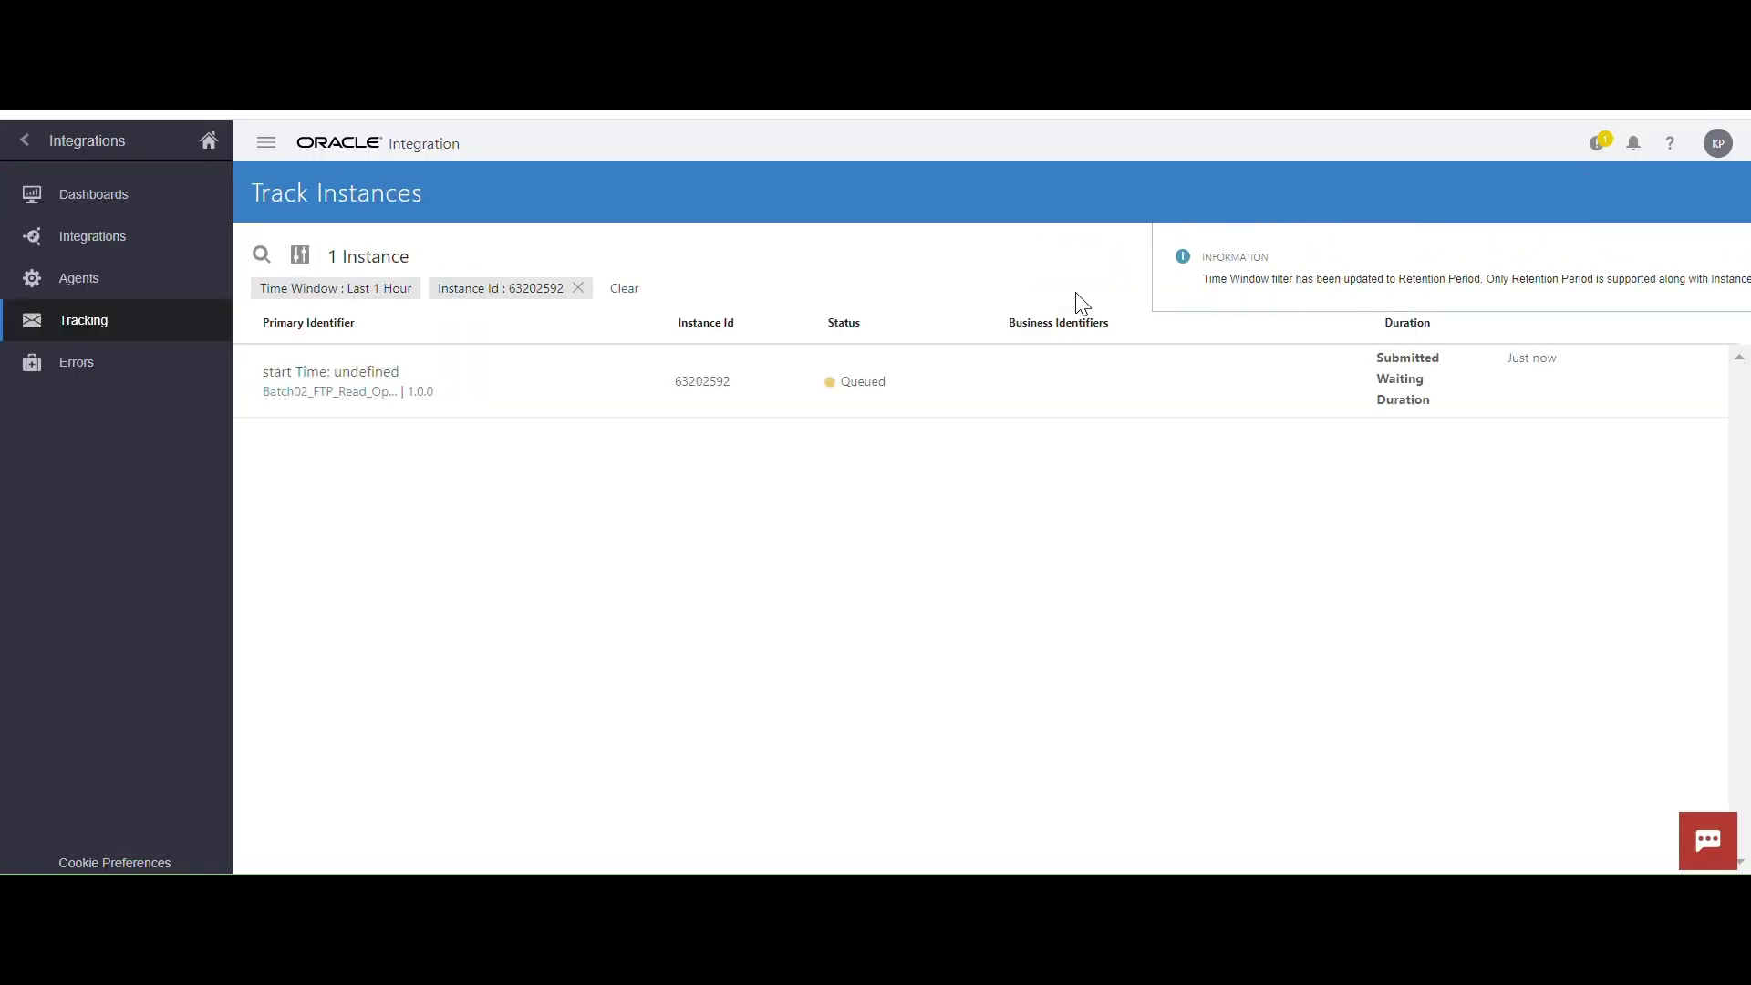
left_click(1718, 258)
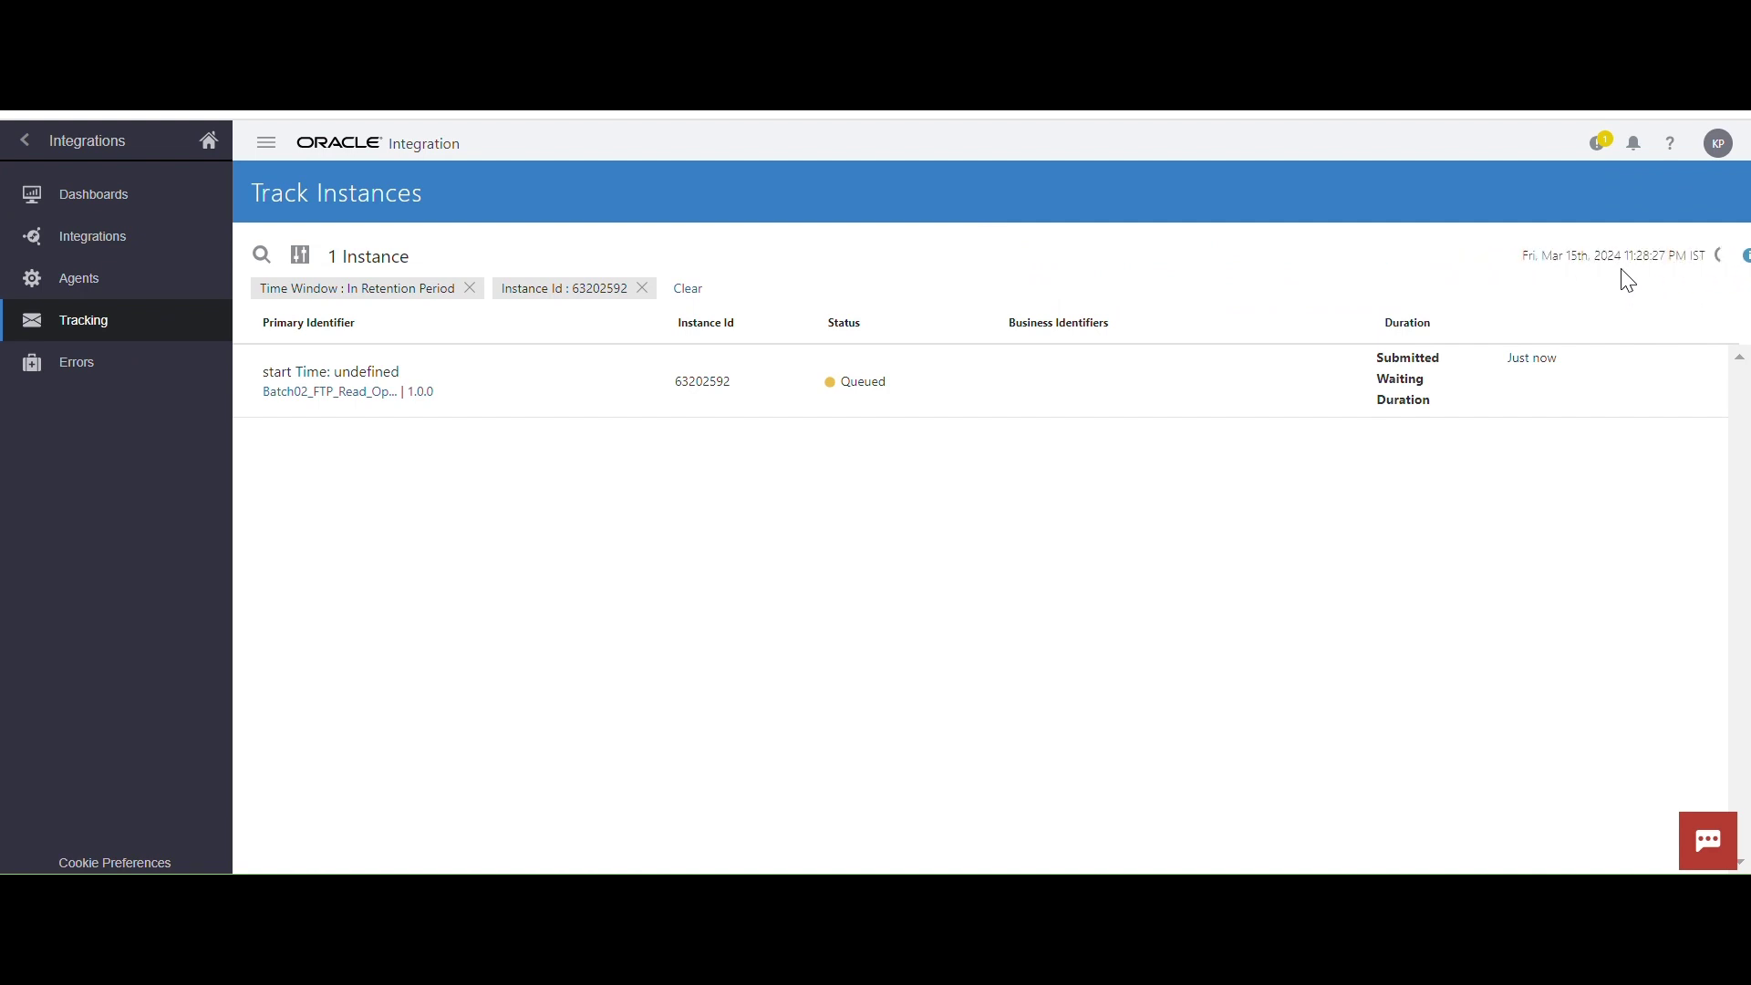
left_click(1723, 256)
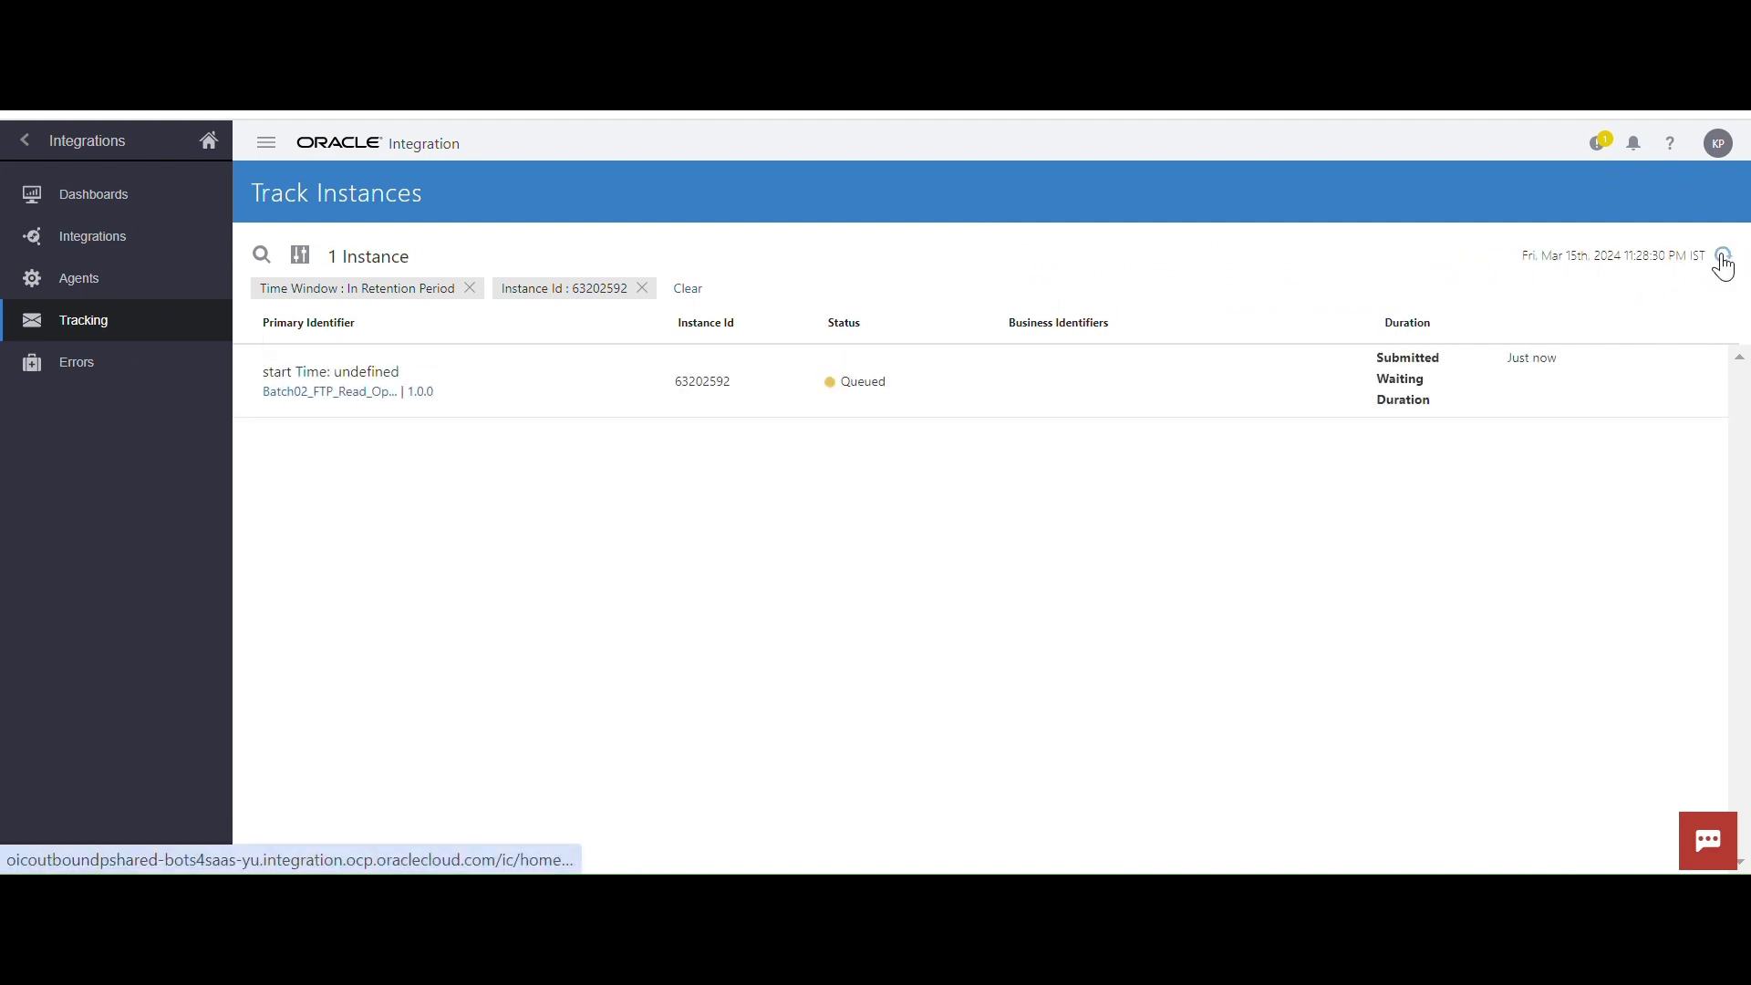
left_click(1722, 257)
left_click(1722, 257)
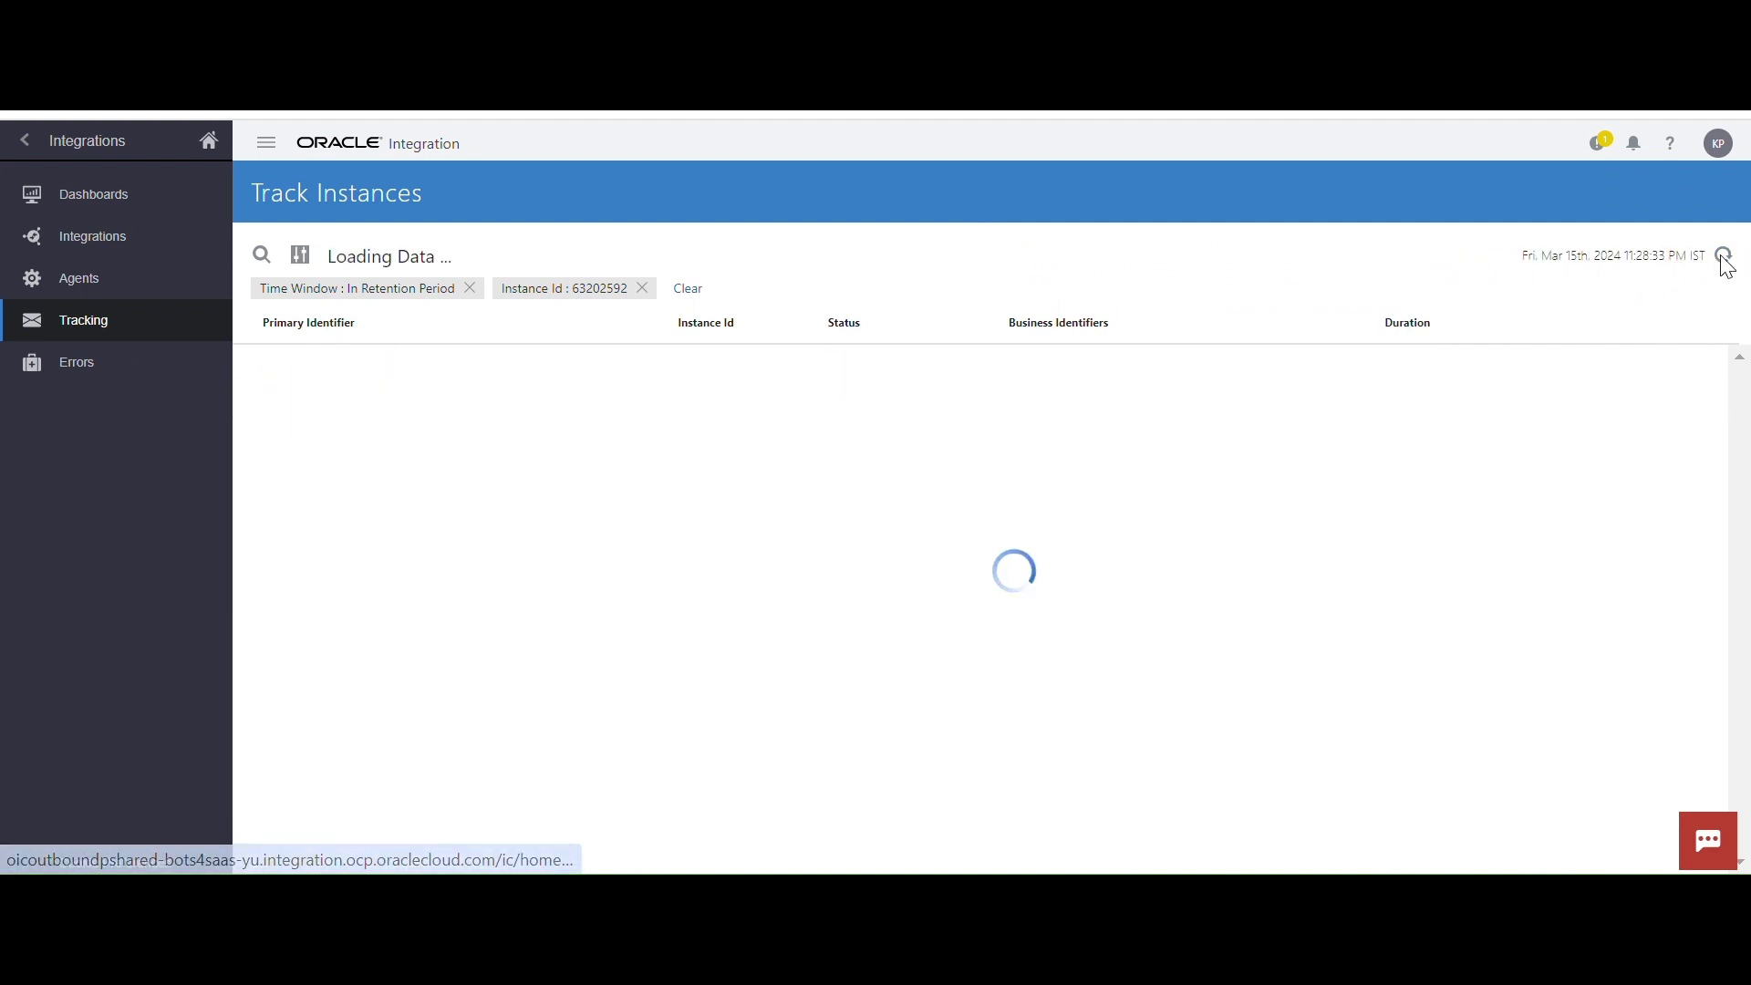
left_click(1722, 257)
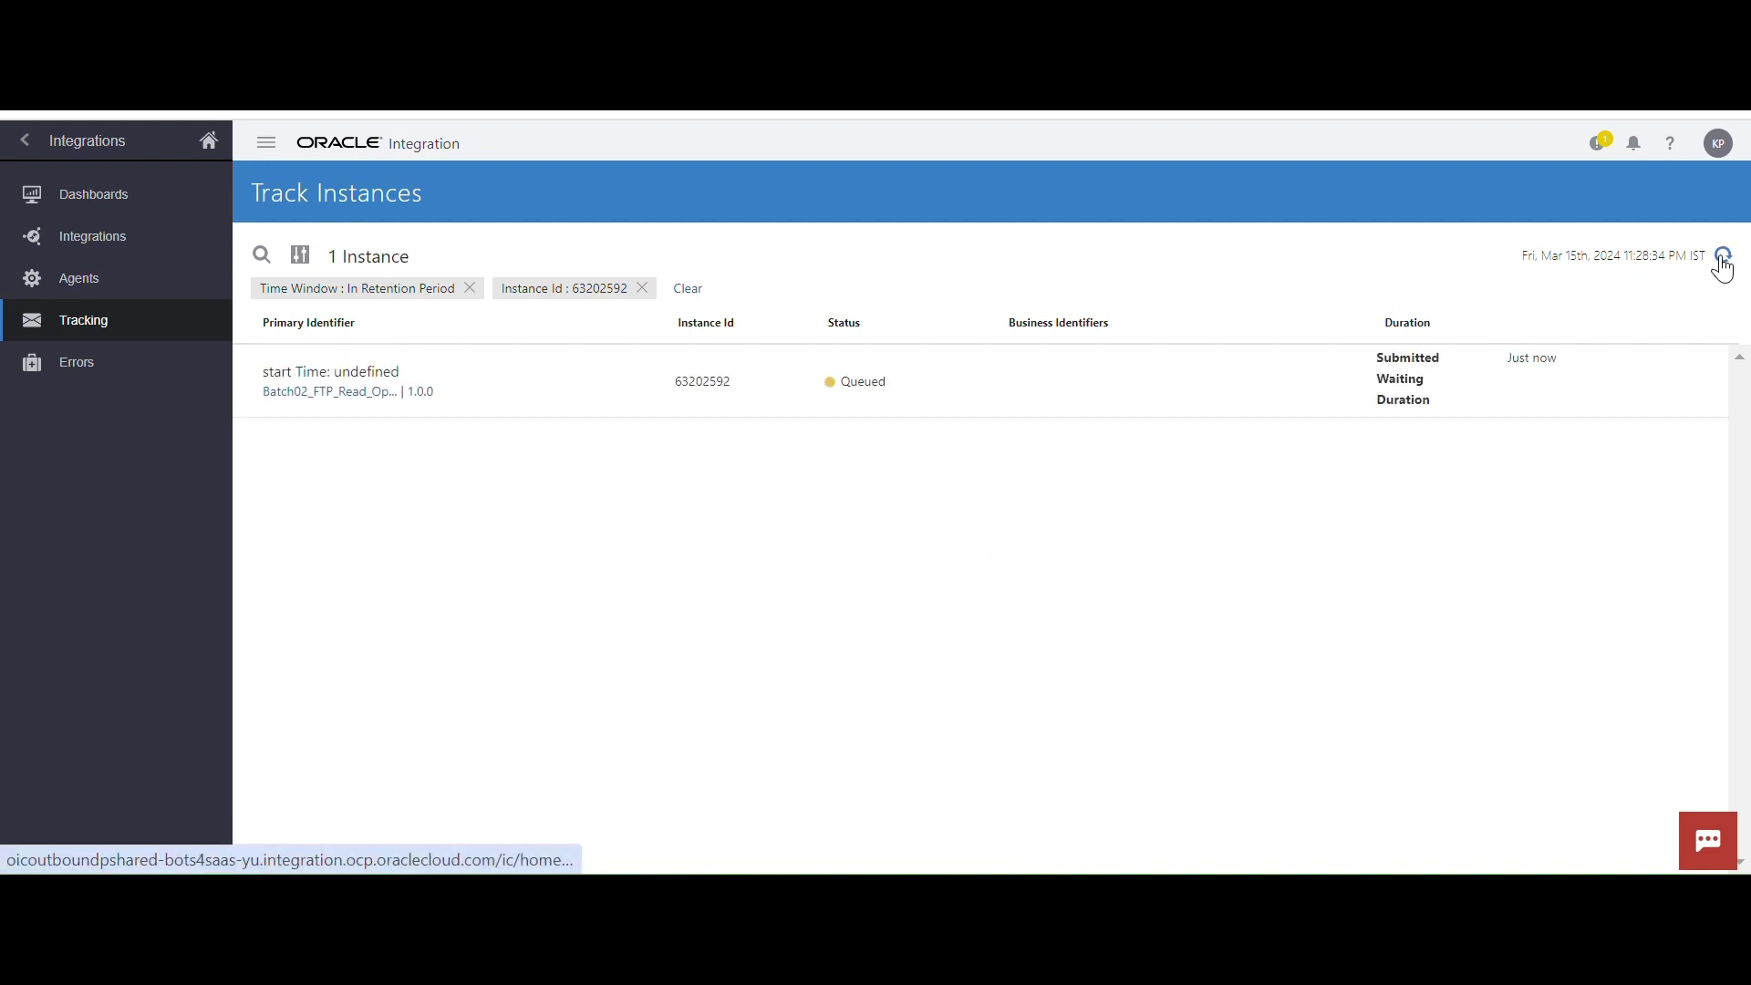
left_click(1722, 257)
left_click(1722, 257)
left_click(1722, 258)
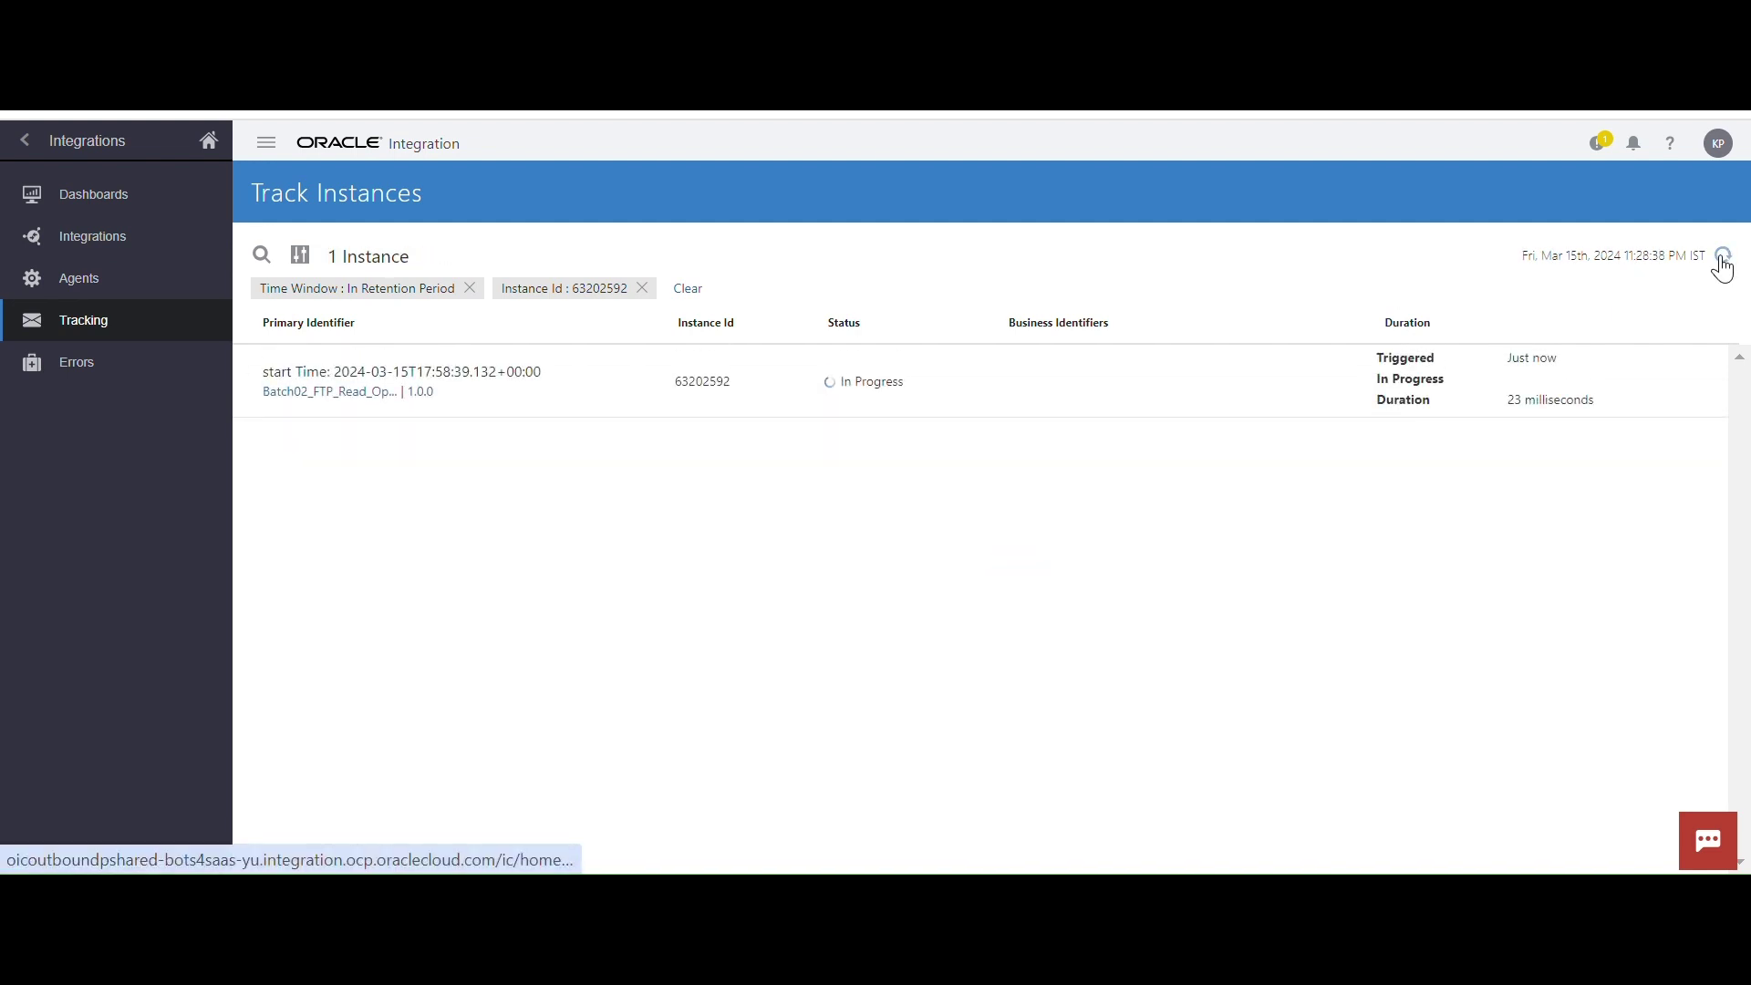
left_click(1722, 257)
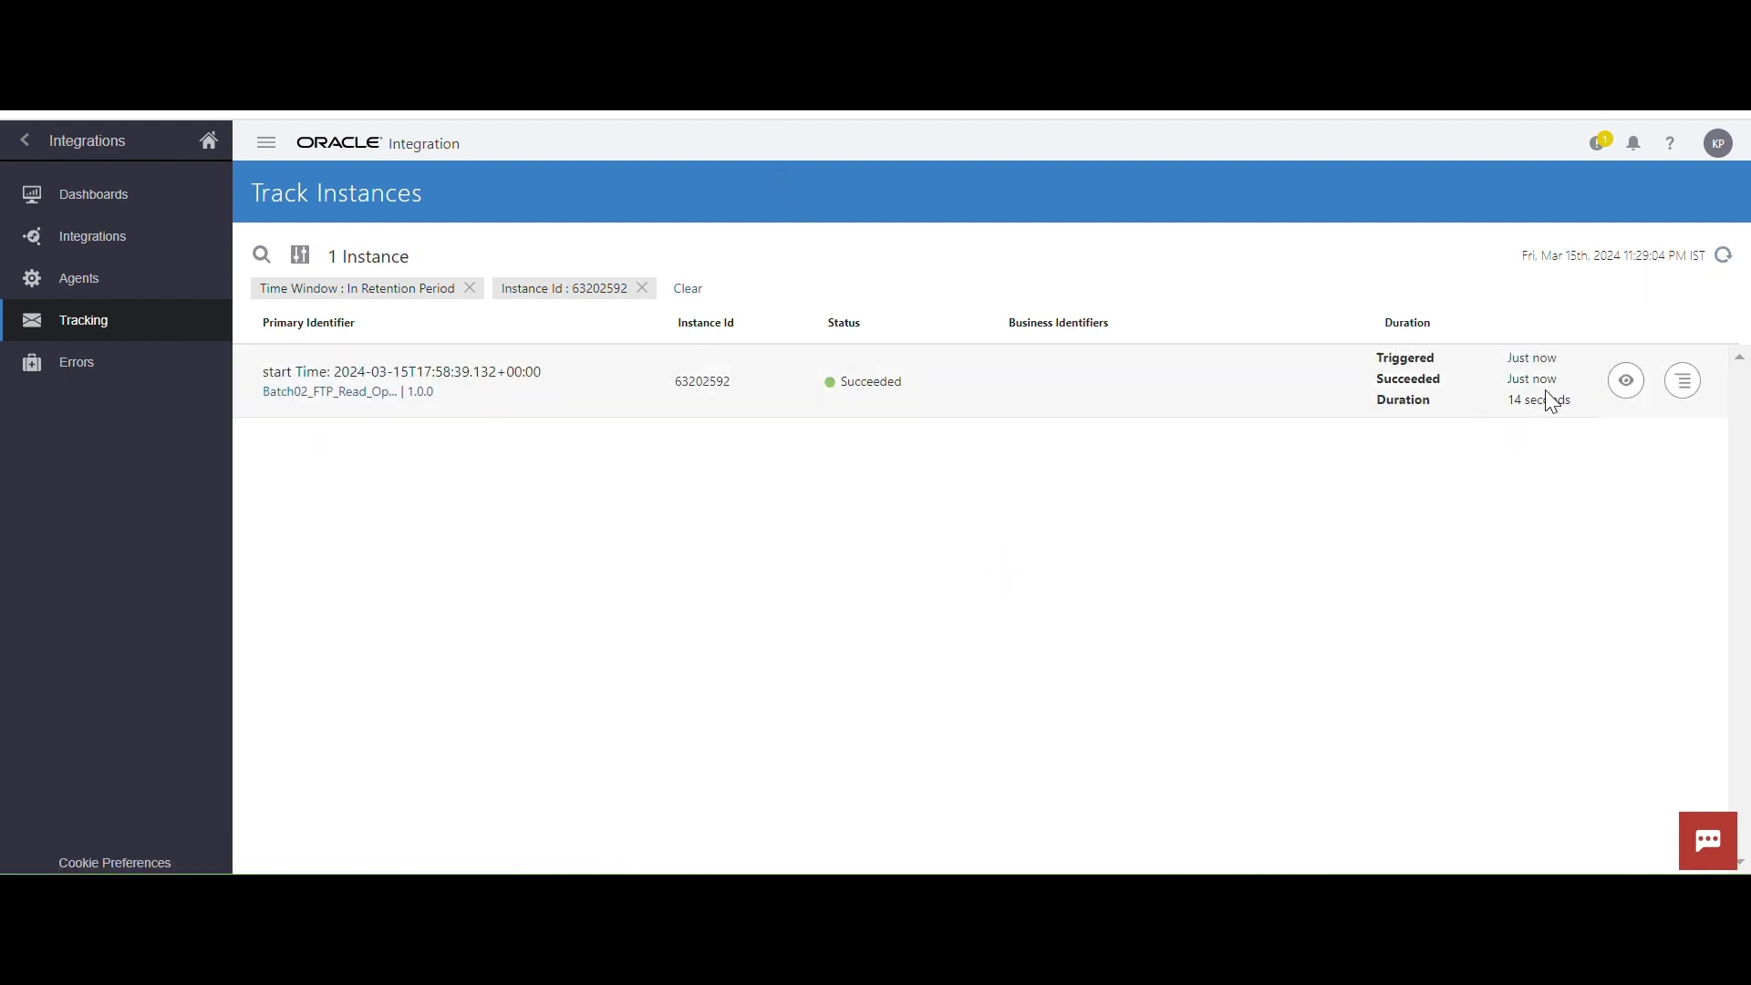
Review the run's activity stream, checking the file download request and expanding the message received from ReadFile
left_click(1626, 381)
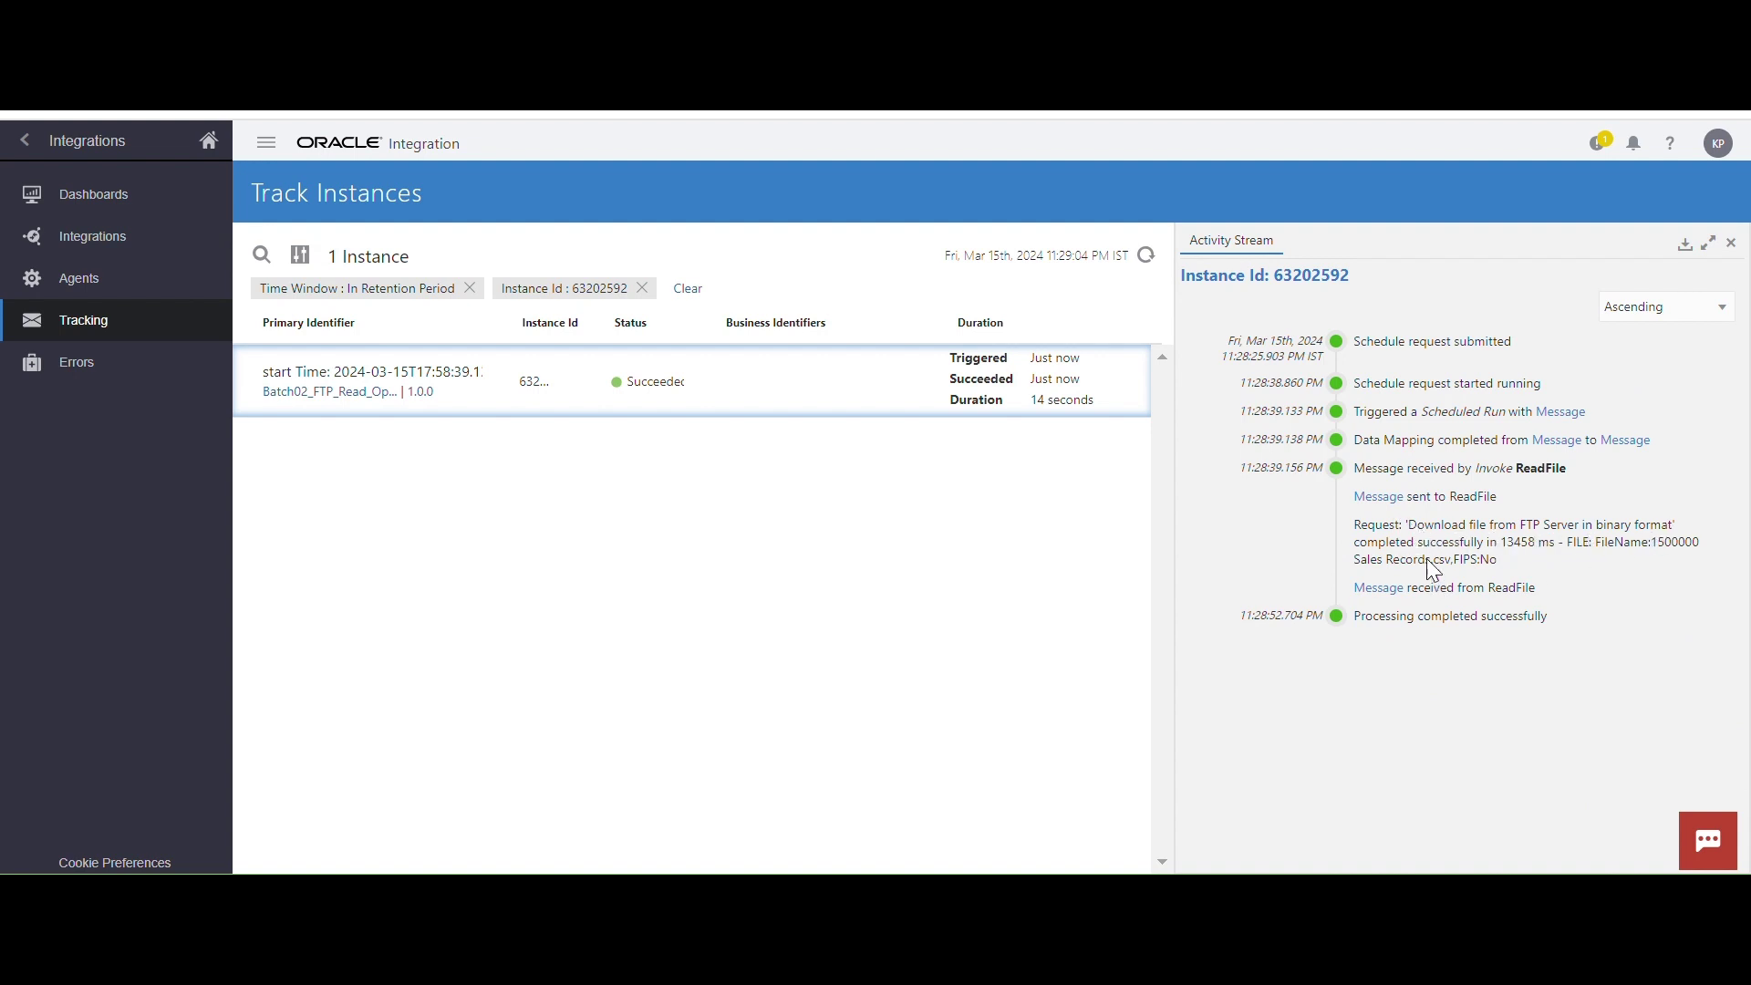
left_click_drag(1359, 541, 1681, 554)
left_click(1395, 591)
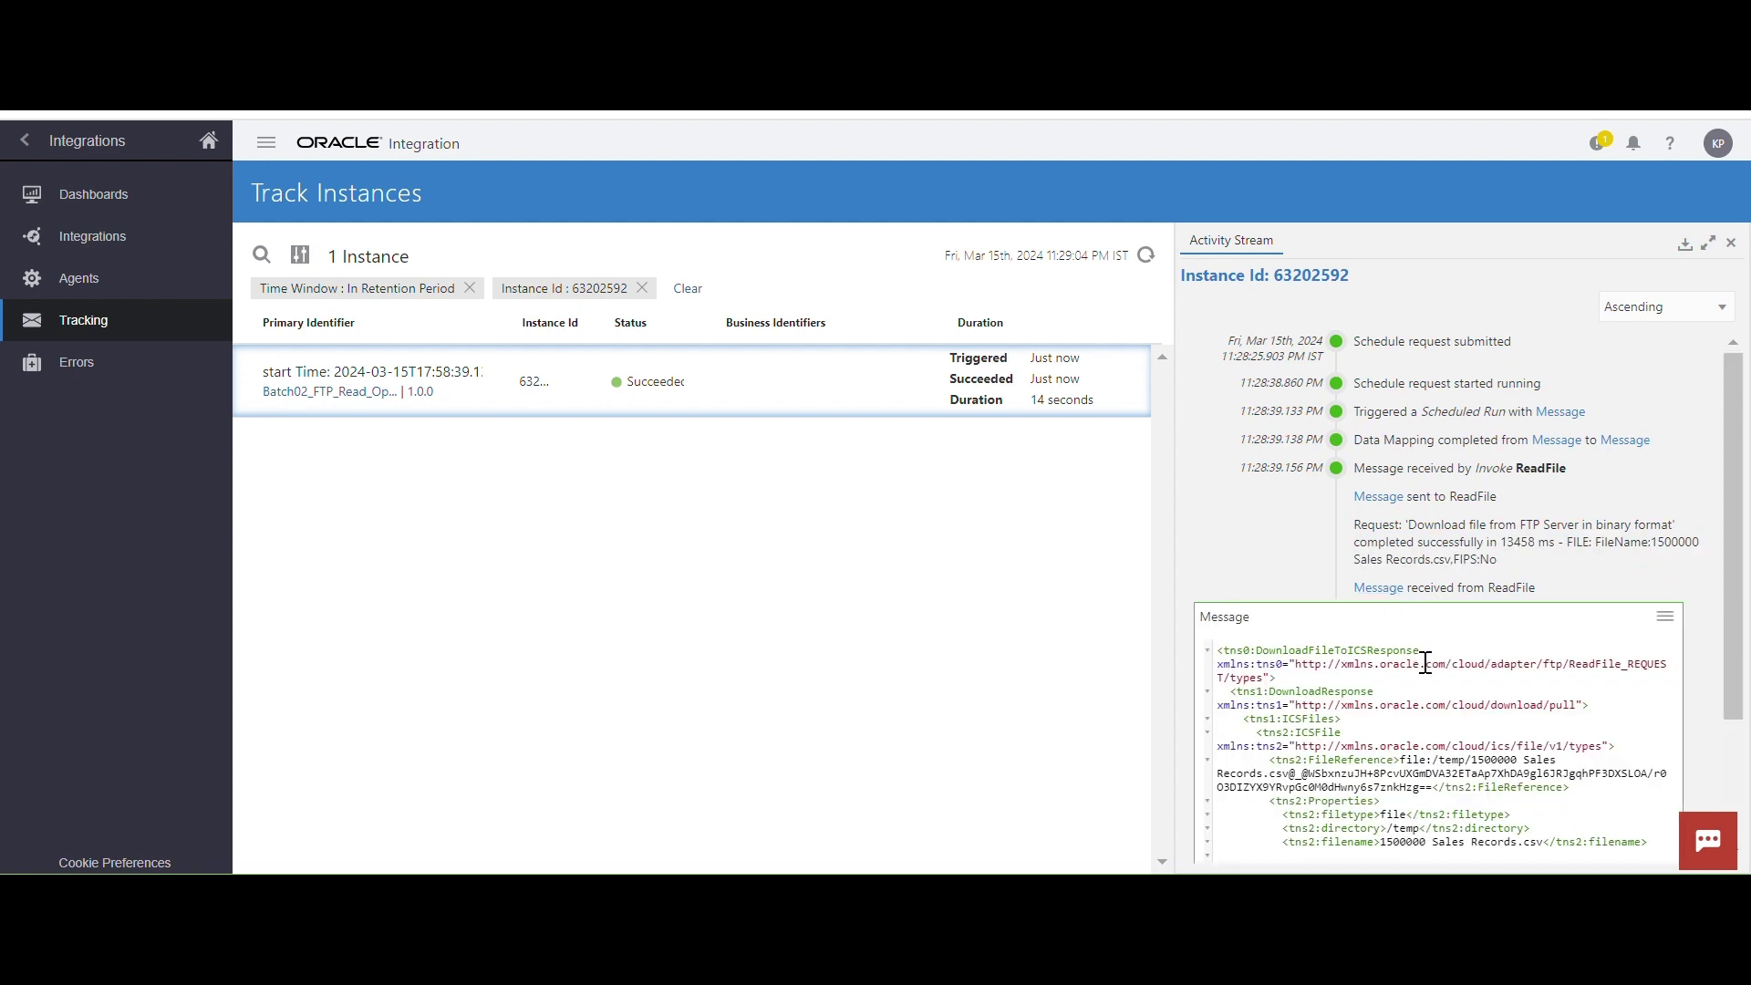
Copy the entire DownloadFileToICSResponse XML from the ReadFile response message into the blank text document in Notepad
scroll(1317, 665, "down", 3)
key("ctrl+a")
left_click(1270, 537)
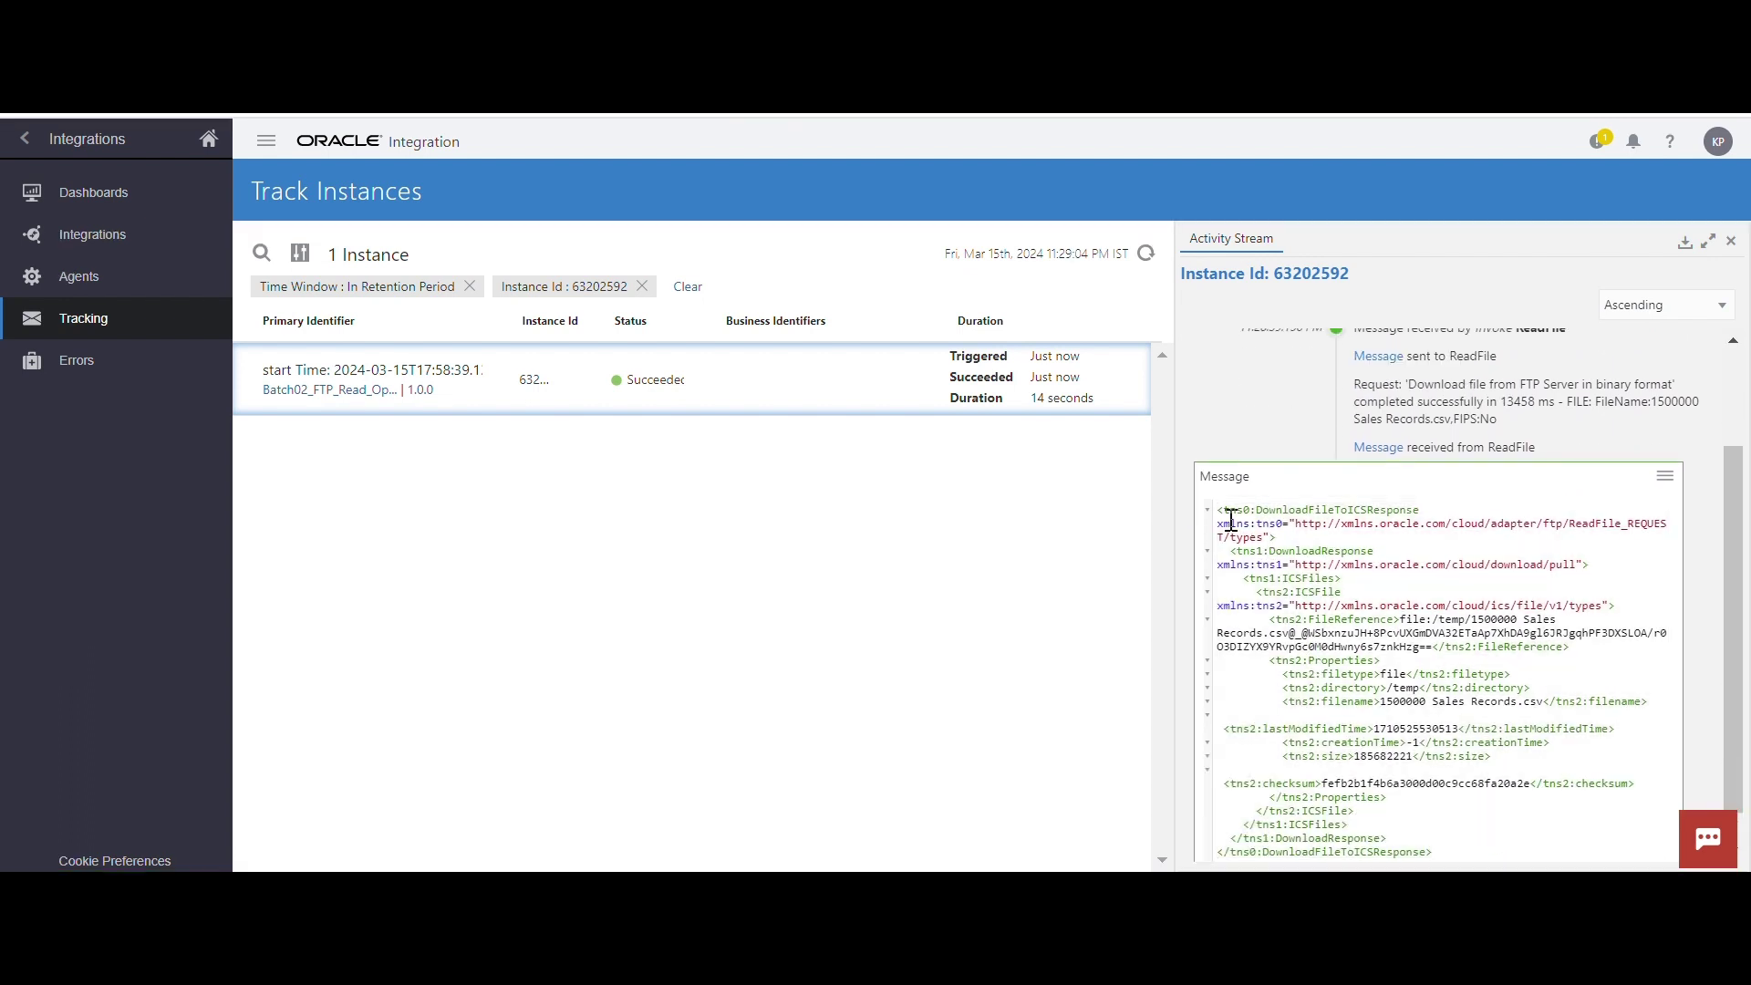
left_click_drag(1218, 512, 1431, 854)
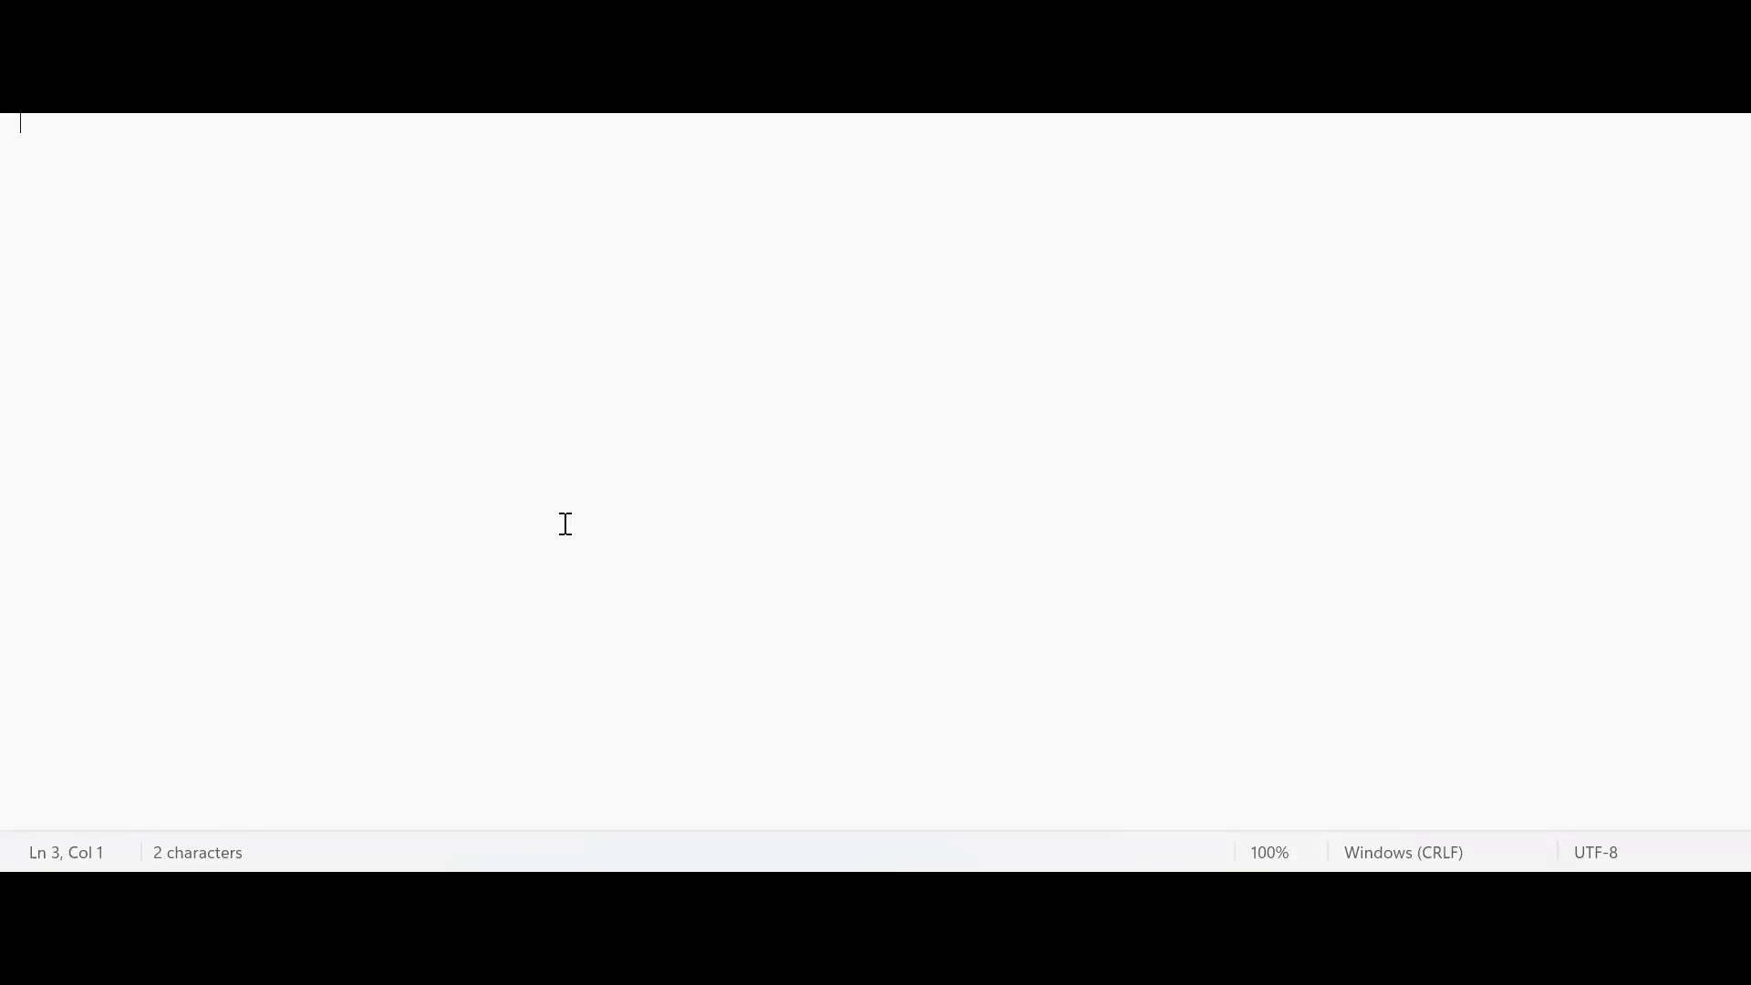
key("ctrl+v")
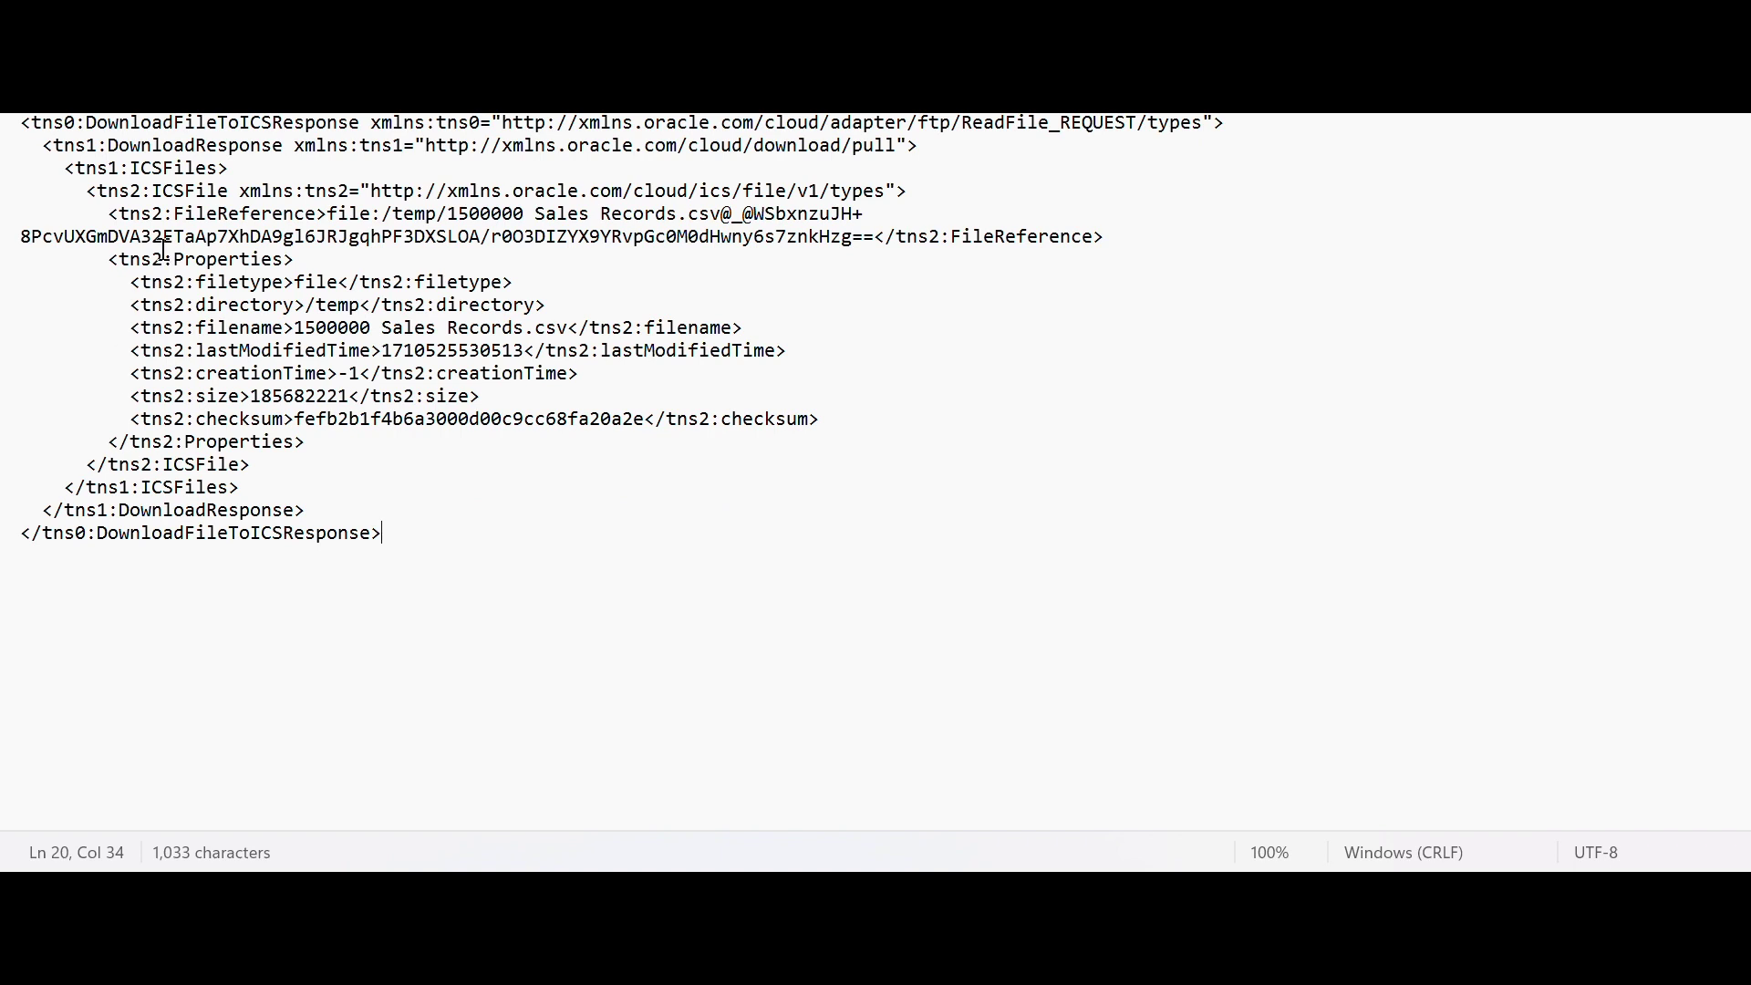
Examine the file reference, filename, last modified time and size elements in the pasted response XML
left_click_drag(179, 213, 873, 228)
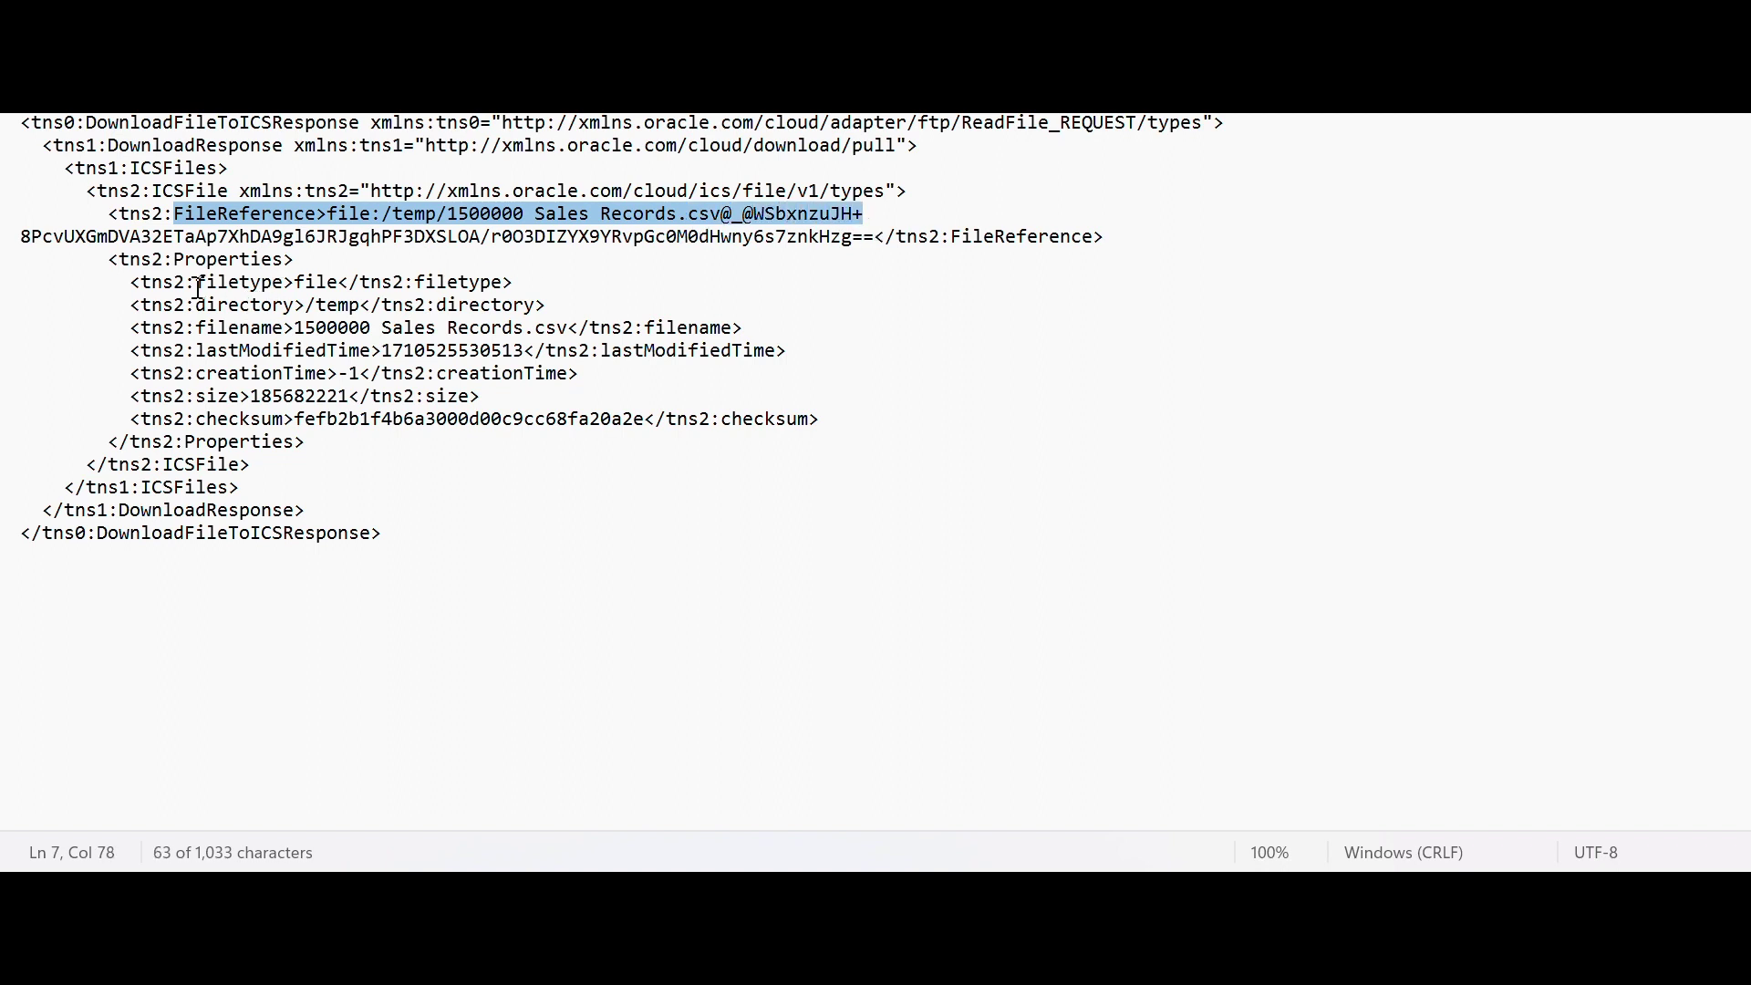
left_click_drag(130, 330, 825, 363)
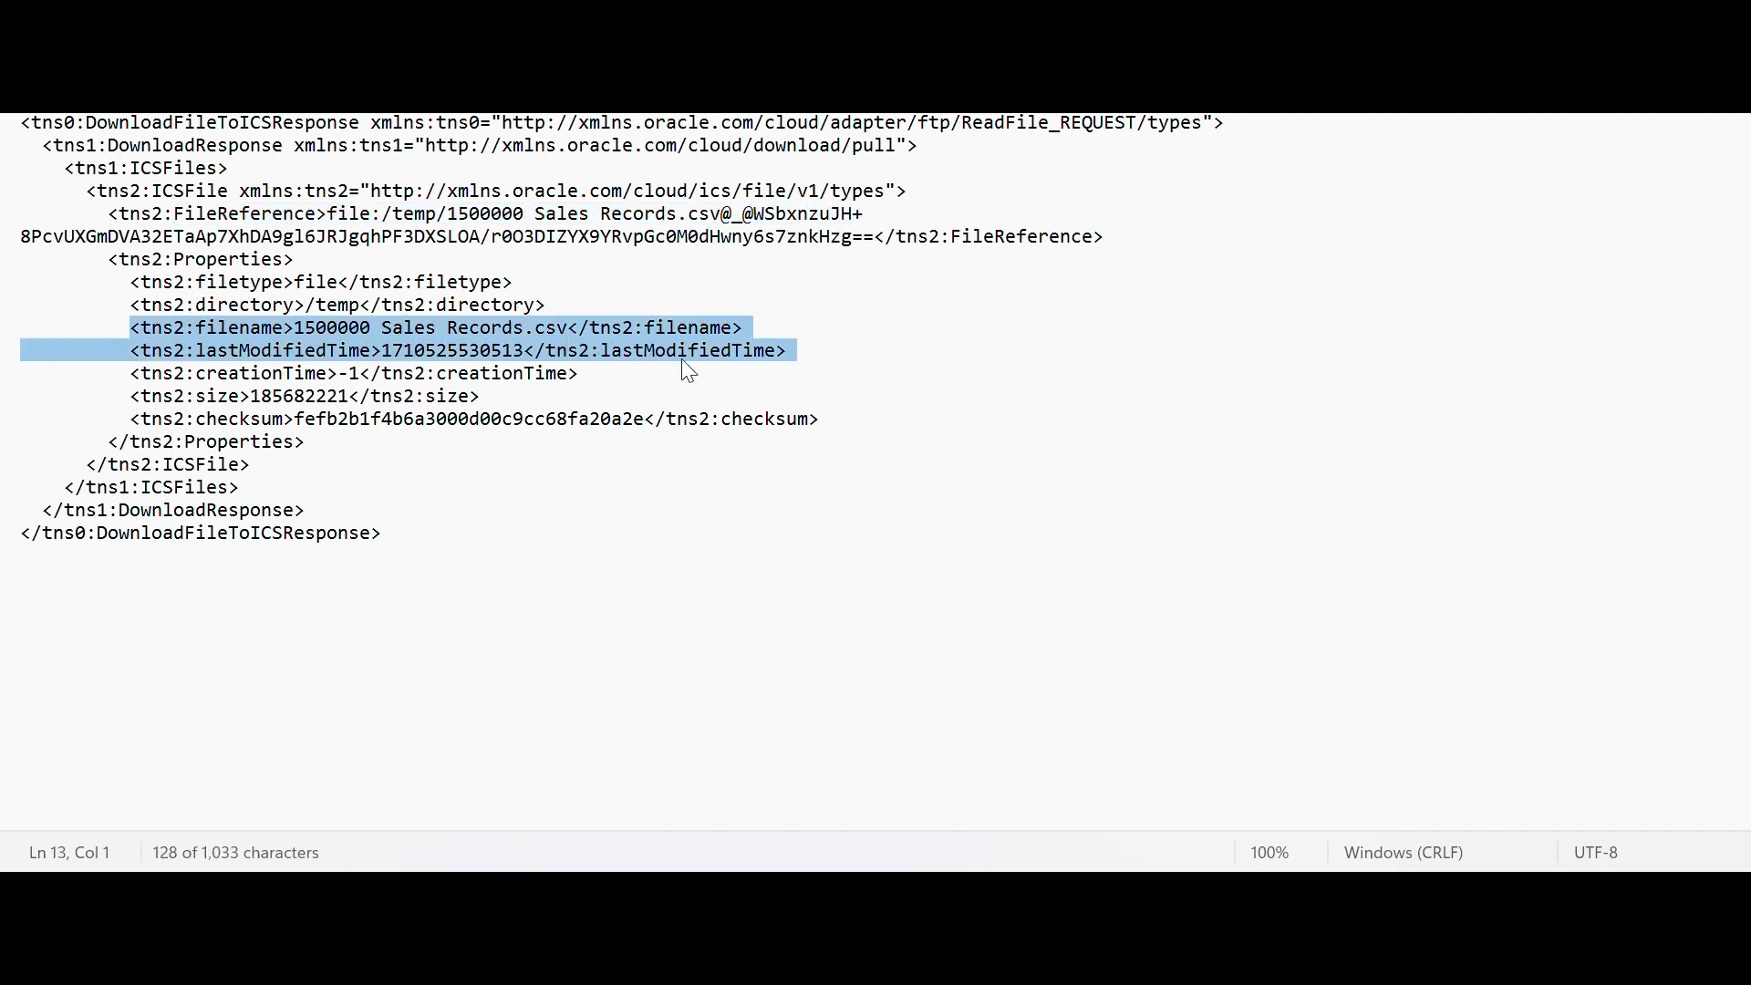
left_click_drag(92, 407, 574, 398)
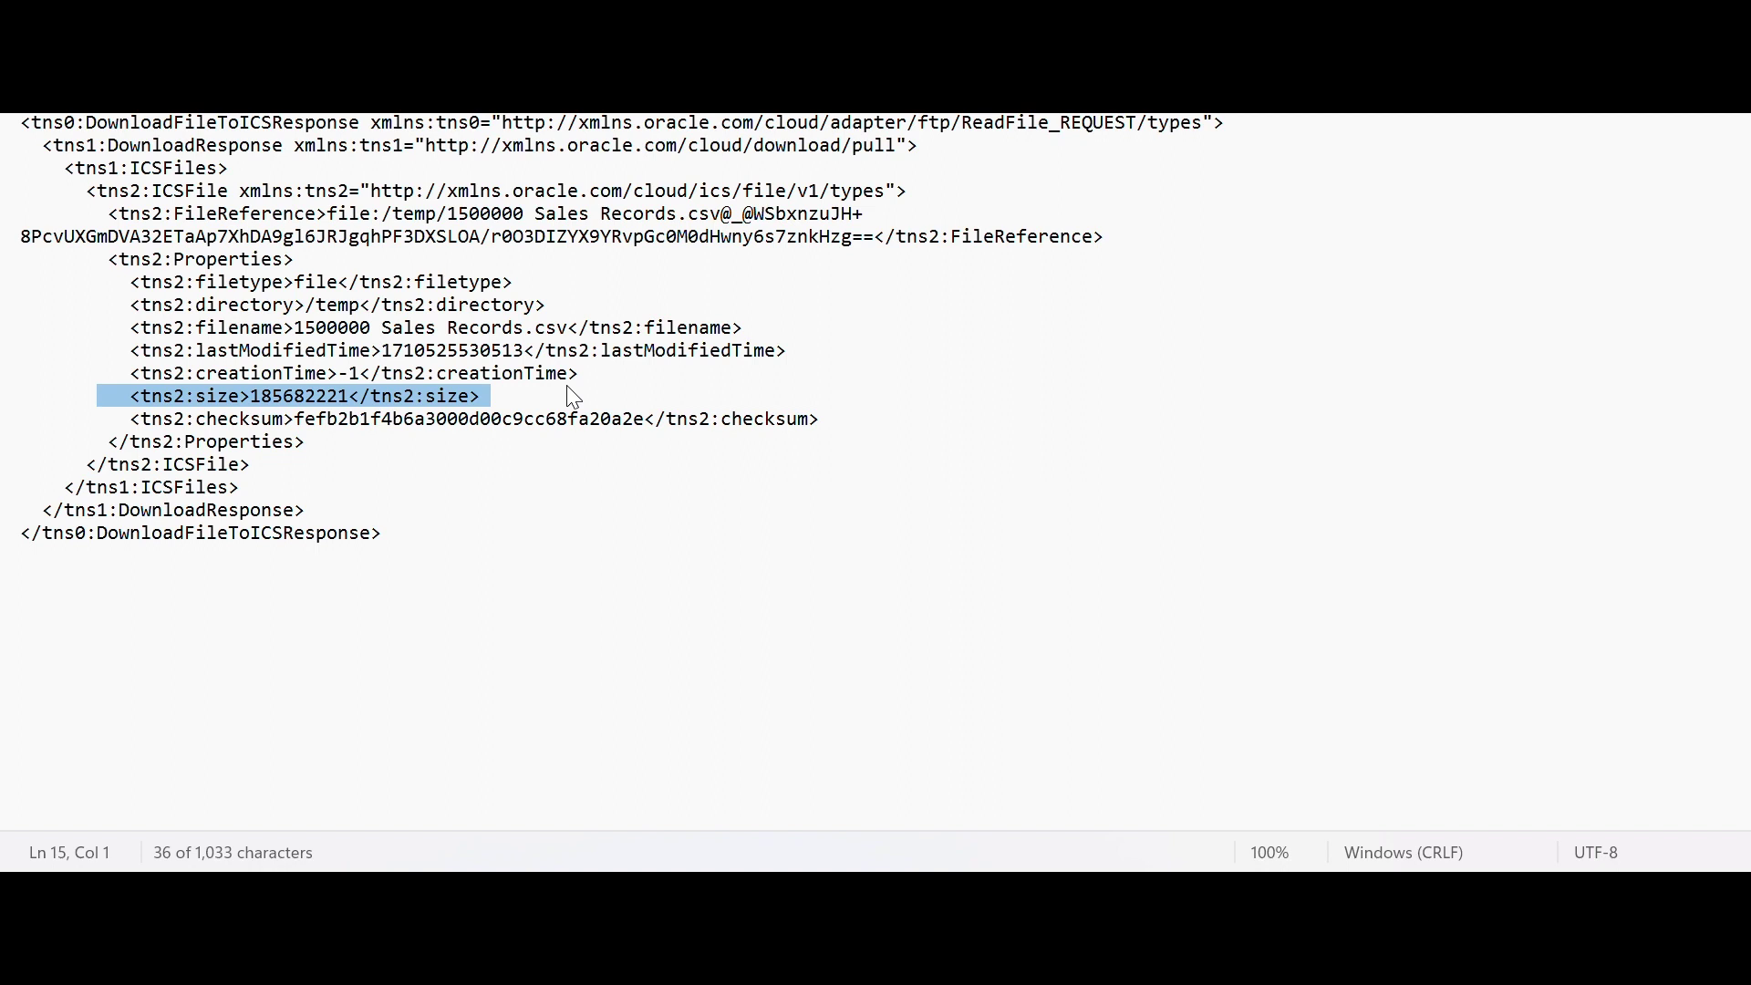
Insert two blank lines above the opening DownloadFileToICSResponse tag of the pasted XML
left_click(21, 124)
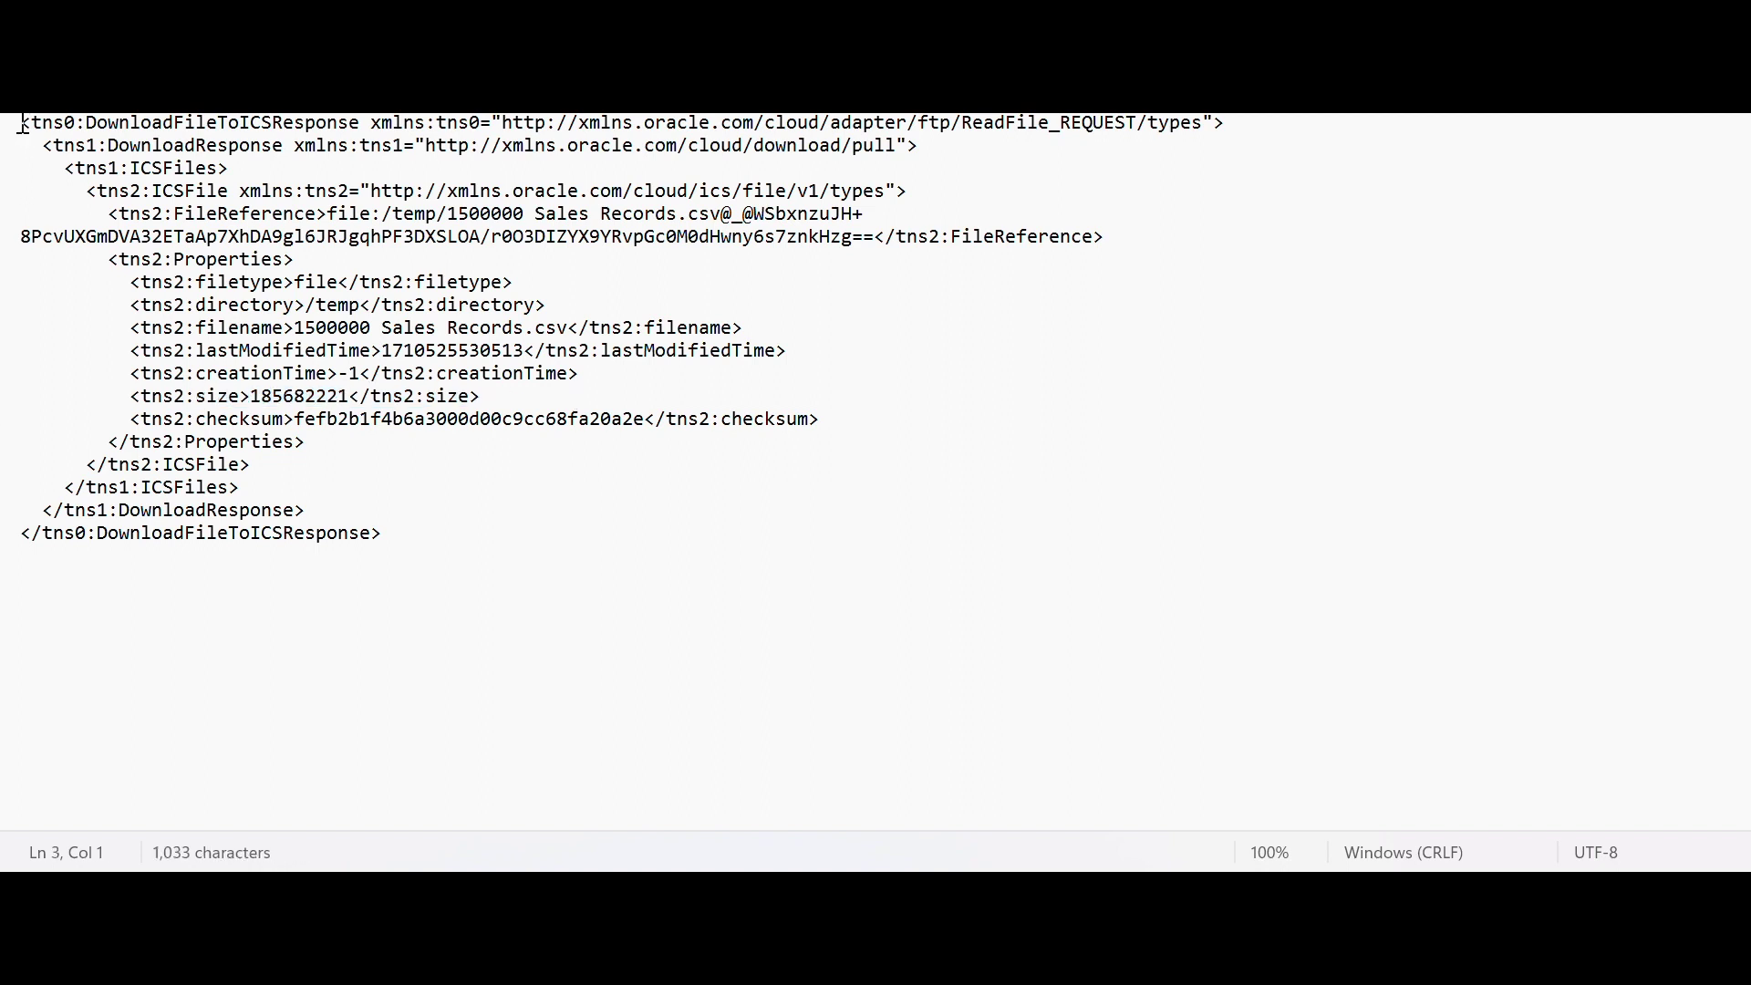
key("Return")
key("Return")
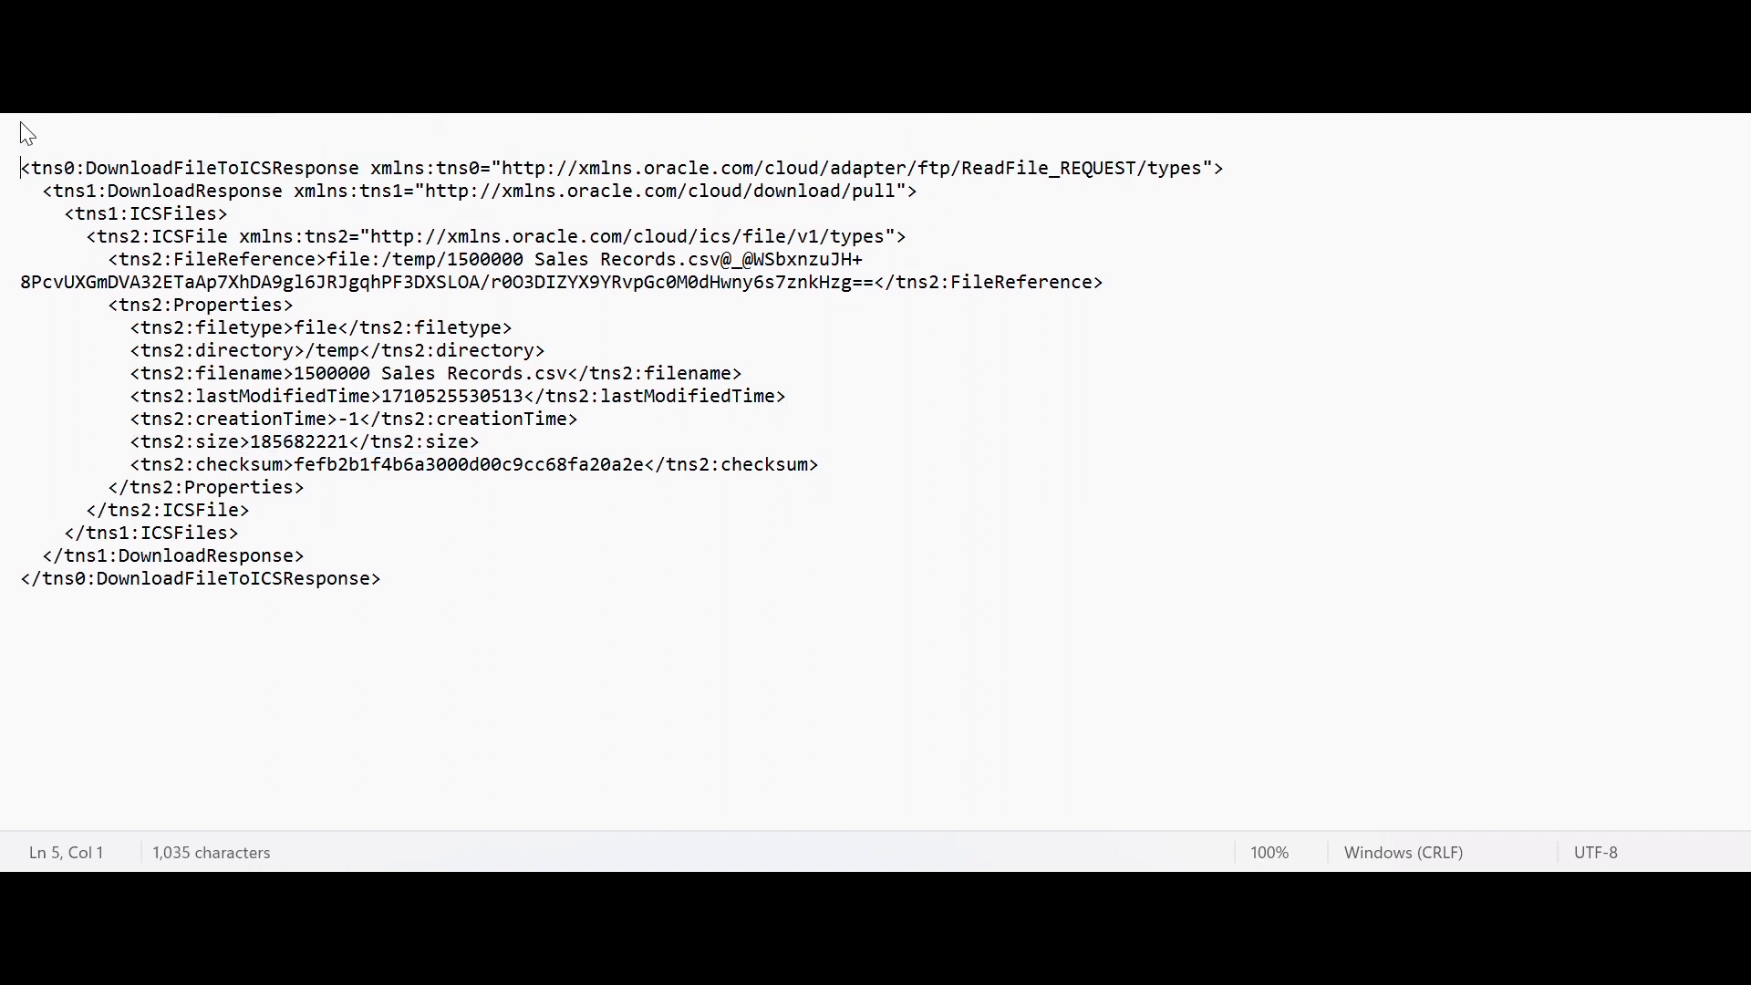